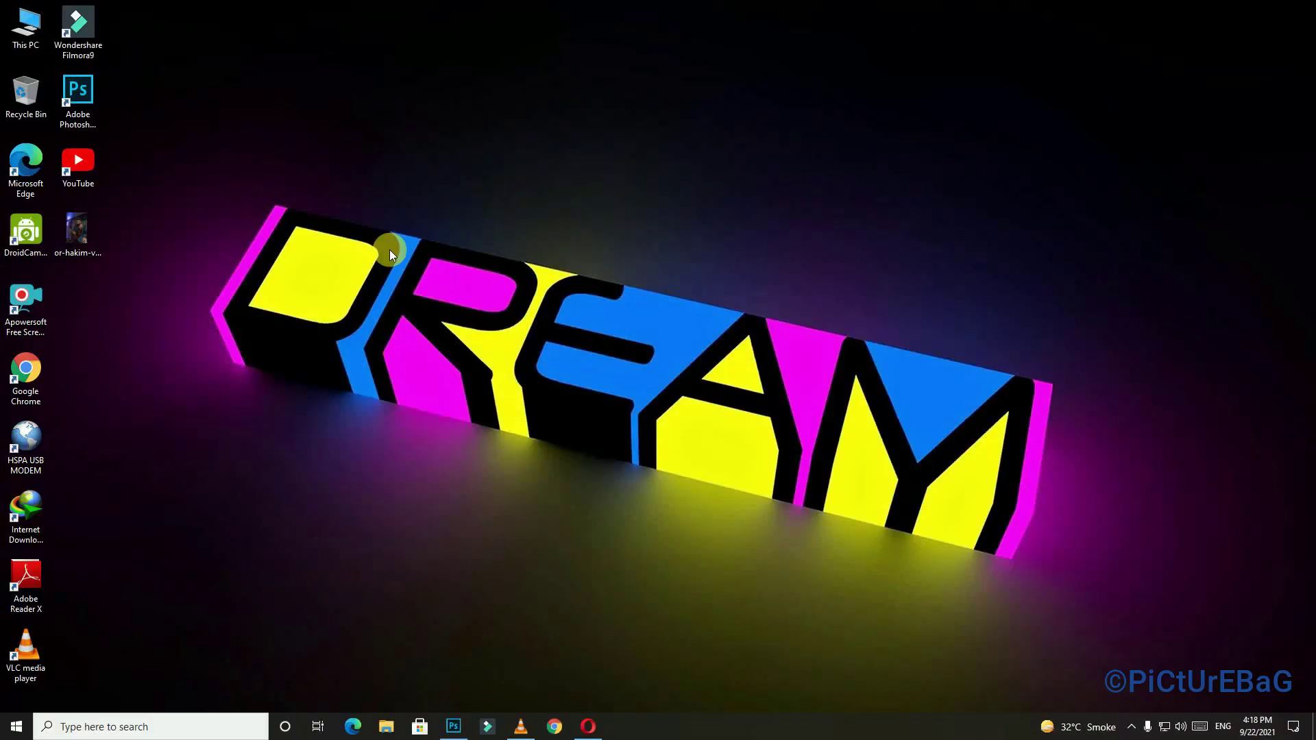
Refresh the desktop twice from its context menu
right_click(364, 202)
left_click(419, 243)
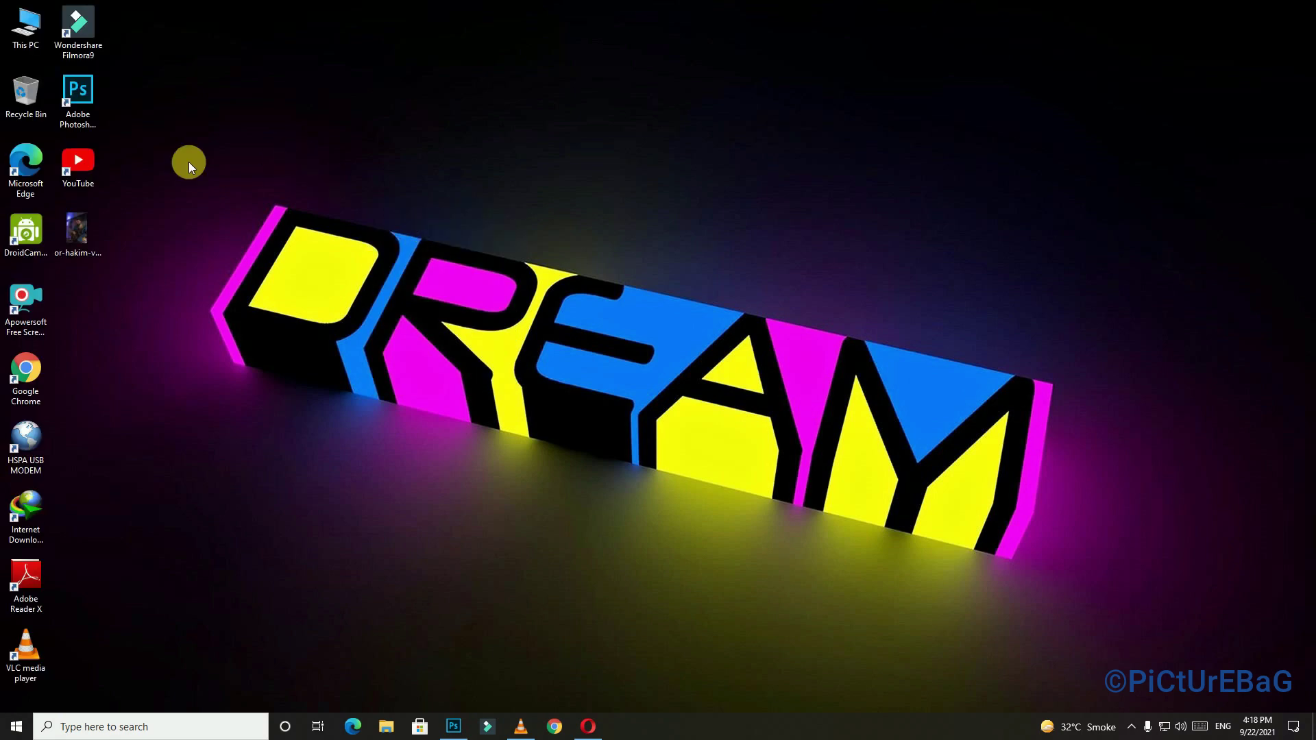
right_click(351, 201)
left_click(390, 245)
Preview the guitarist photo full screen in the photo viewer, then close the viewer
left_click(98, 228)
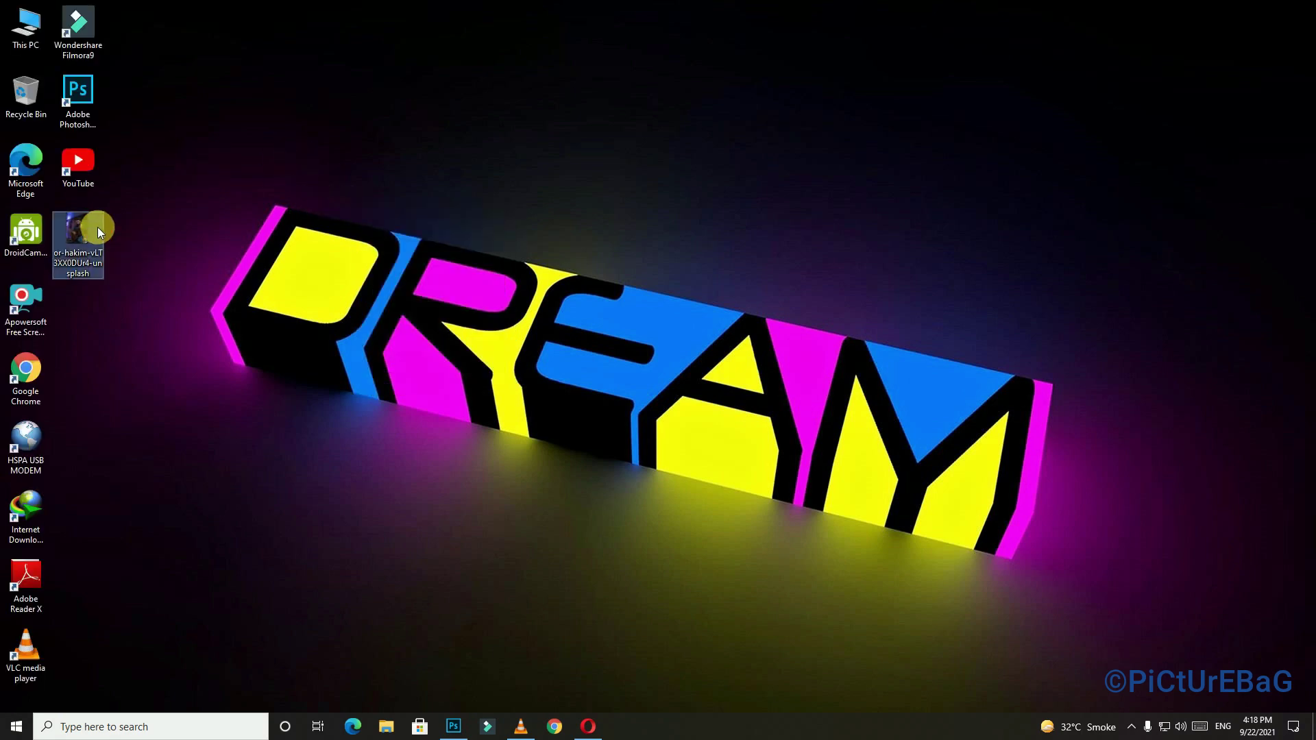
double_click(97, 228)
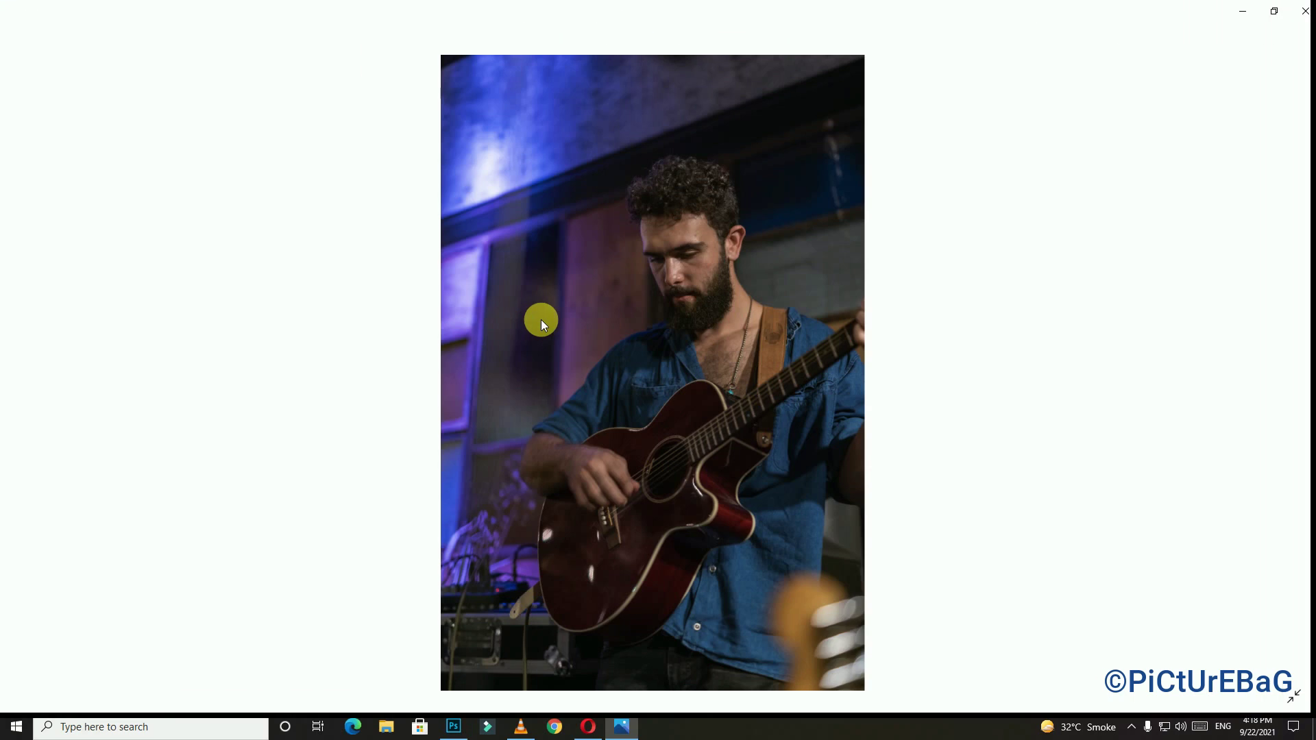
double_click(540, 319)
scroll(541, 319, "up", 2)
scroll(541, 319, "up", 3)
scroll(631, 255, "up", 3)
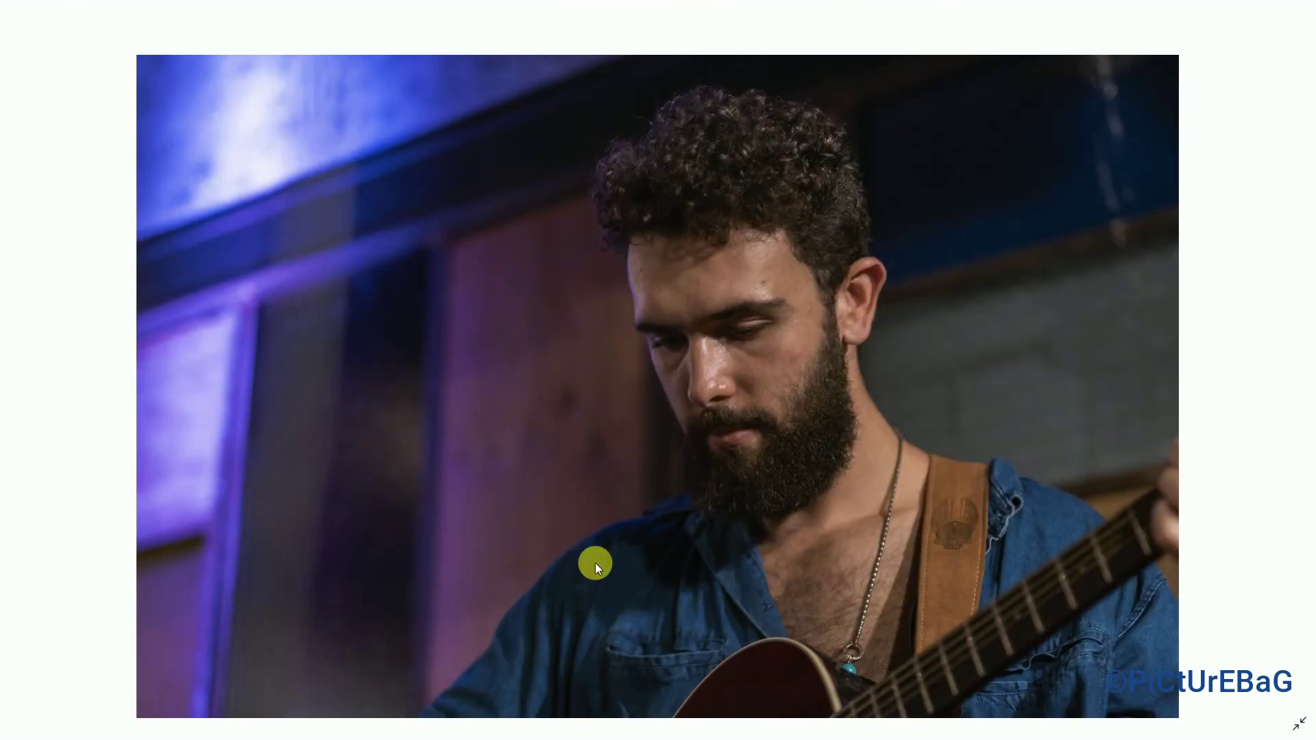
scroll(595, 562, "down", 3)
double_click(606, 520)
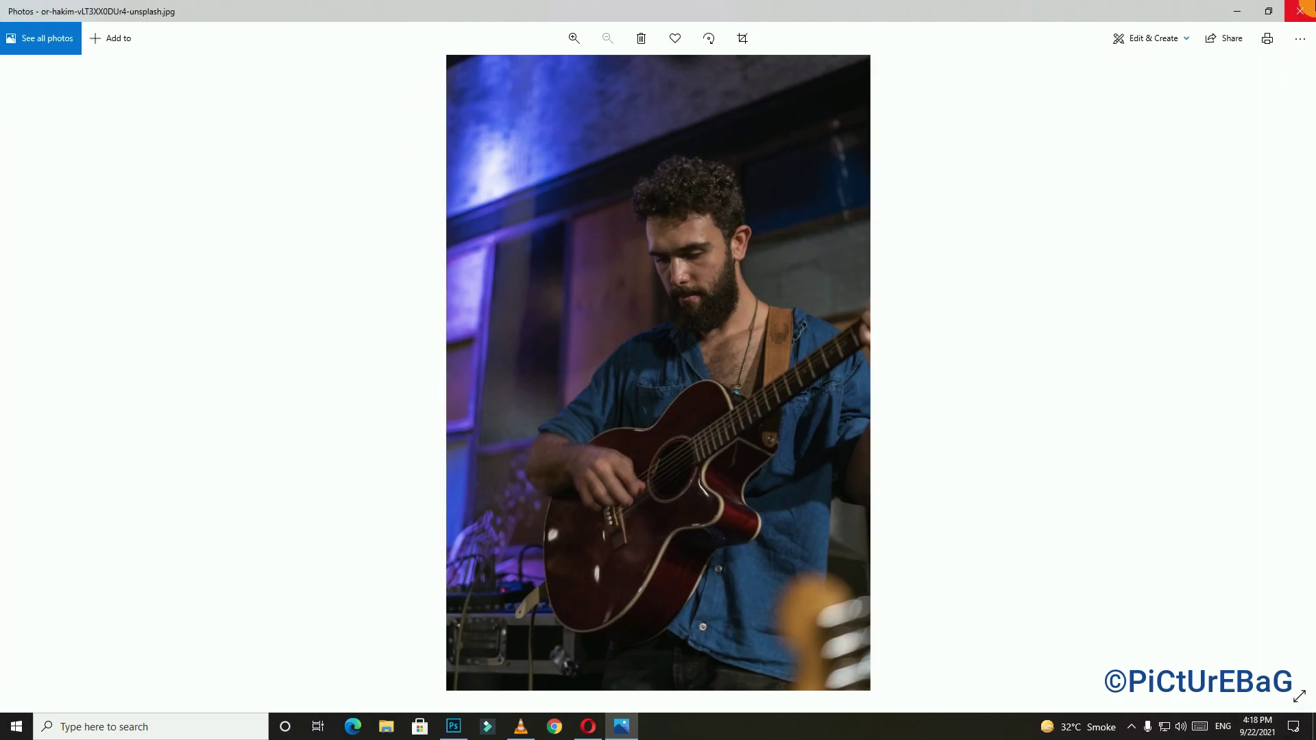
left_click(1300, 11)
Refresh the desktop again and launch Photoshop
right_click(199, 166)
left_click(260, 208)
left_click(80, 88)
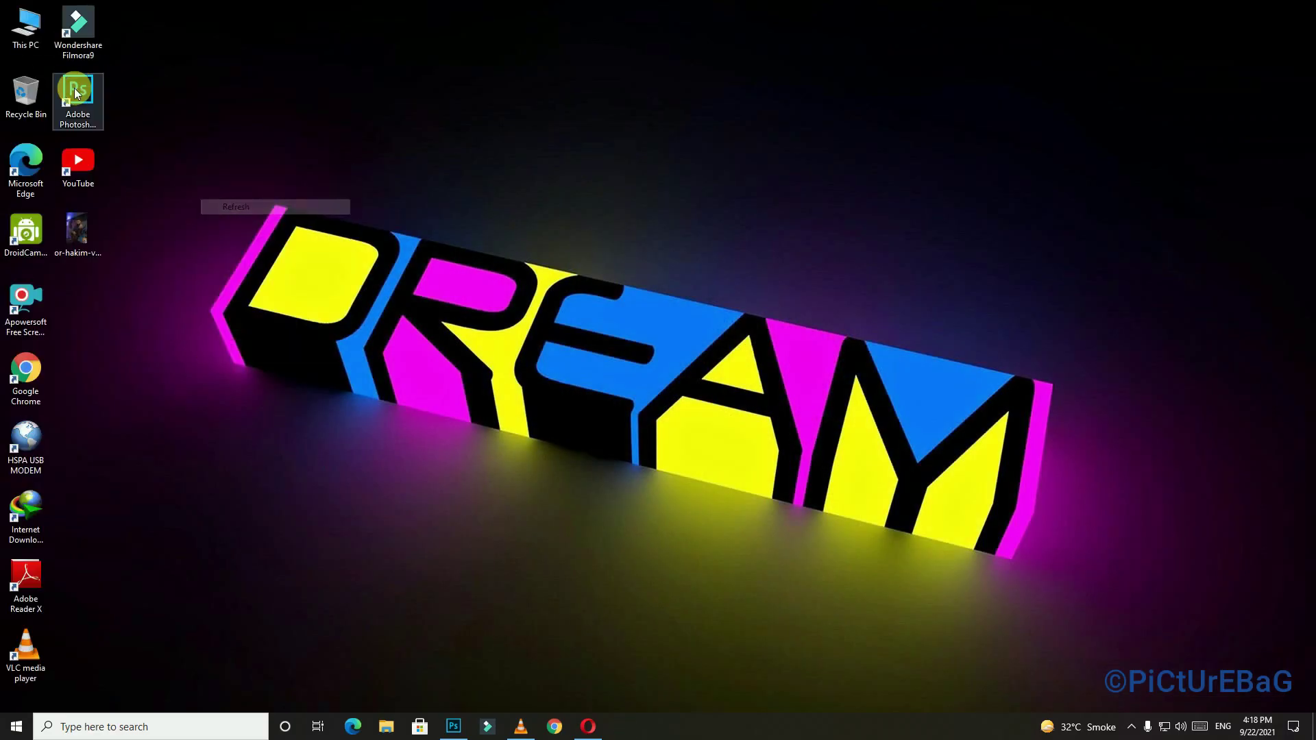
right_click(310, 118)
left_click(359, 157)
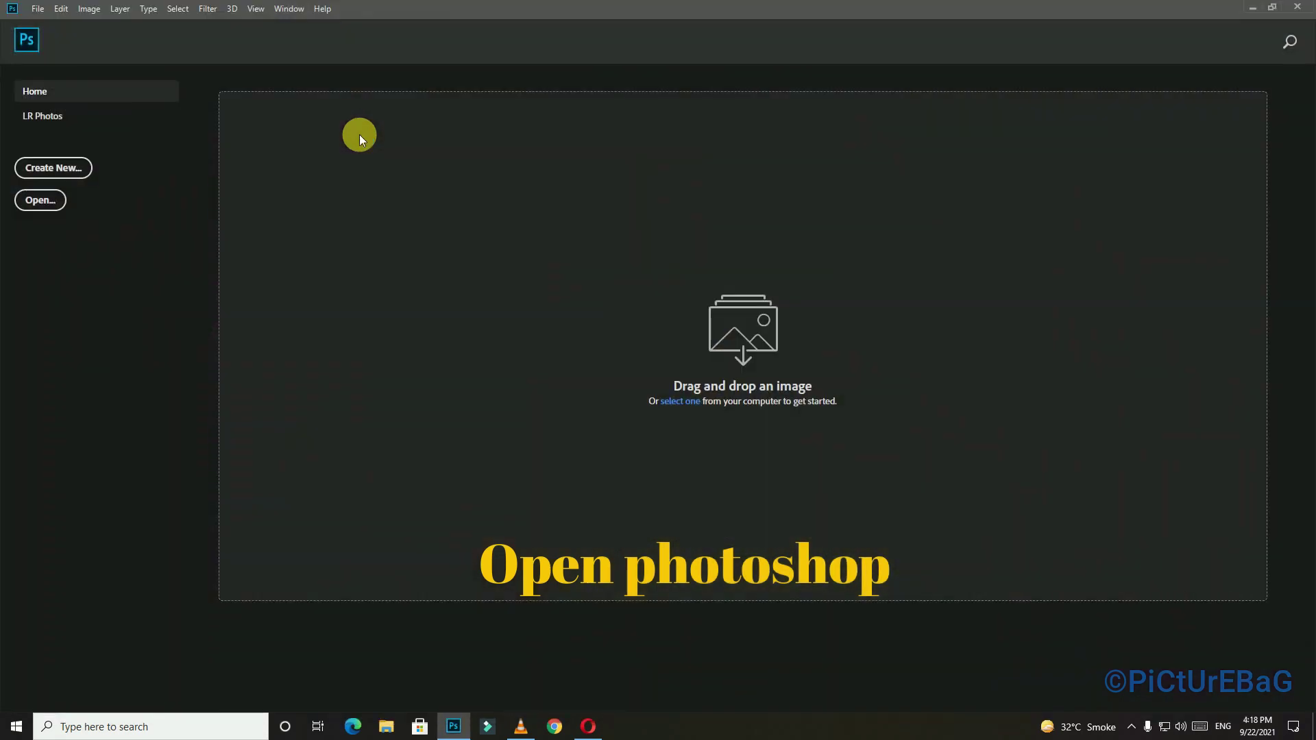
Open the guitarist photo from the Desktop folder in Photoshop
left_click(48, 201)
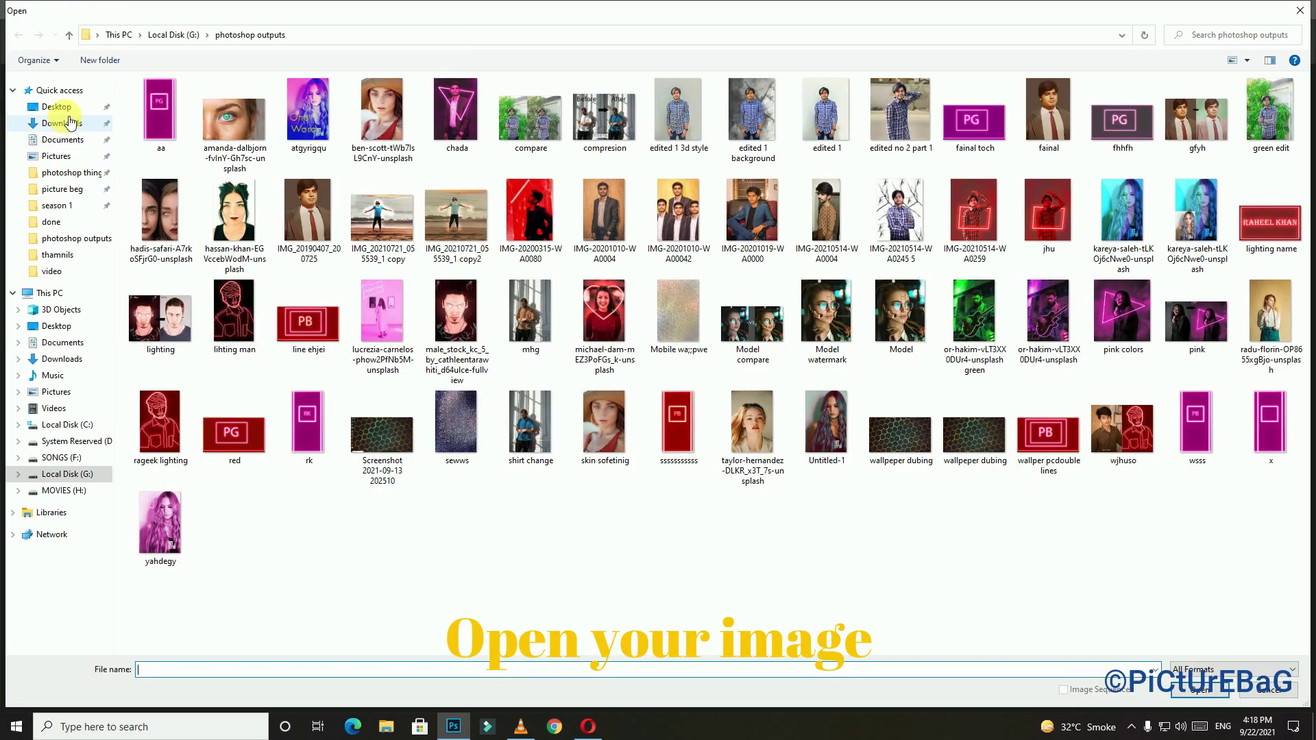
left_click(60, 91)
left_click(69, 110)
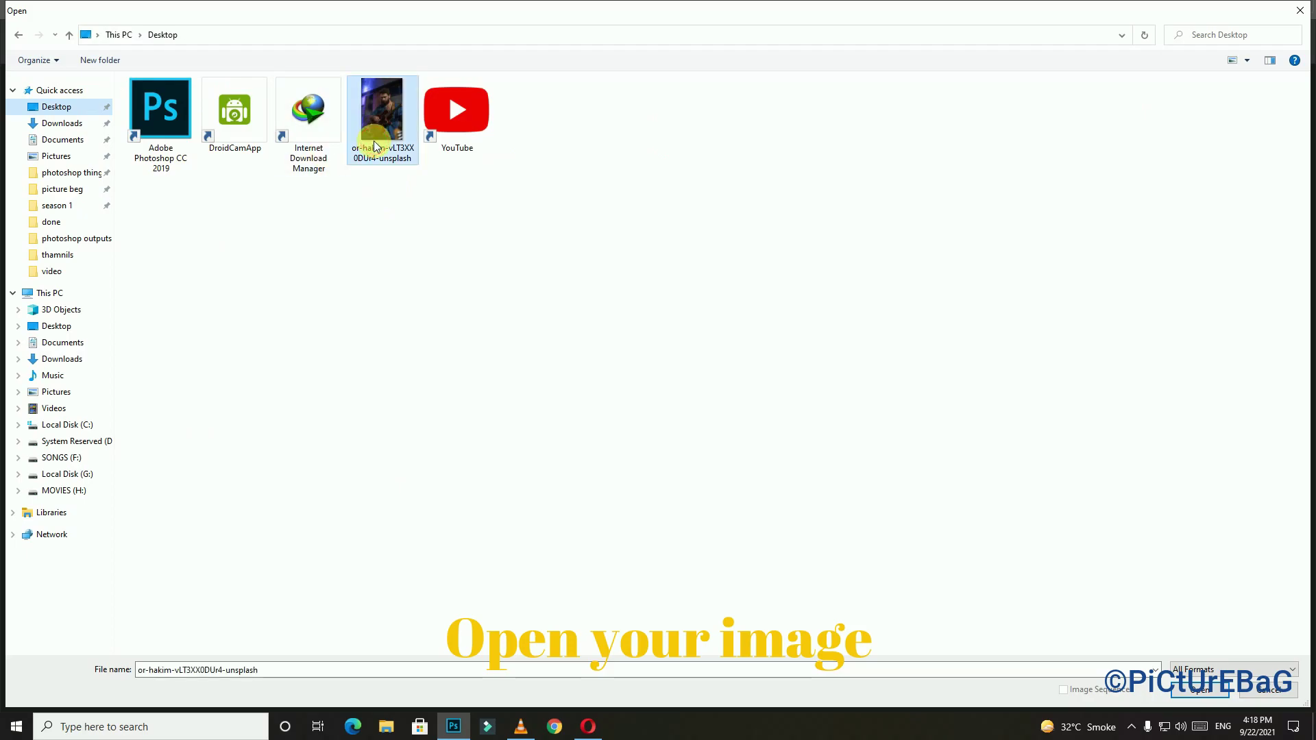
double_click(380, 117)
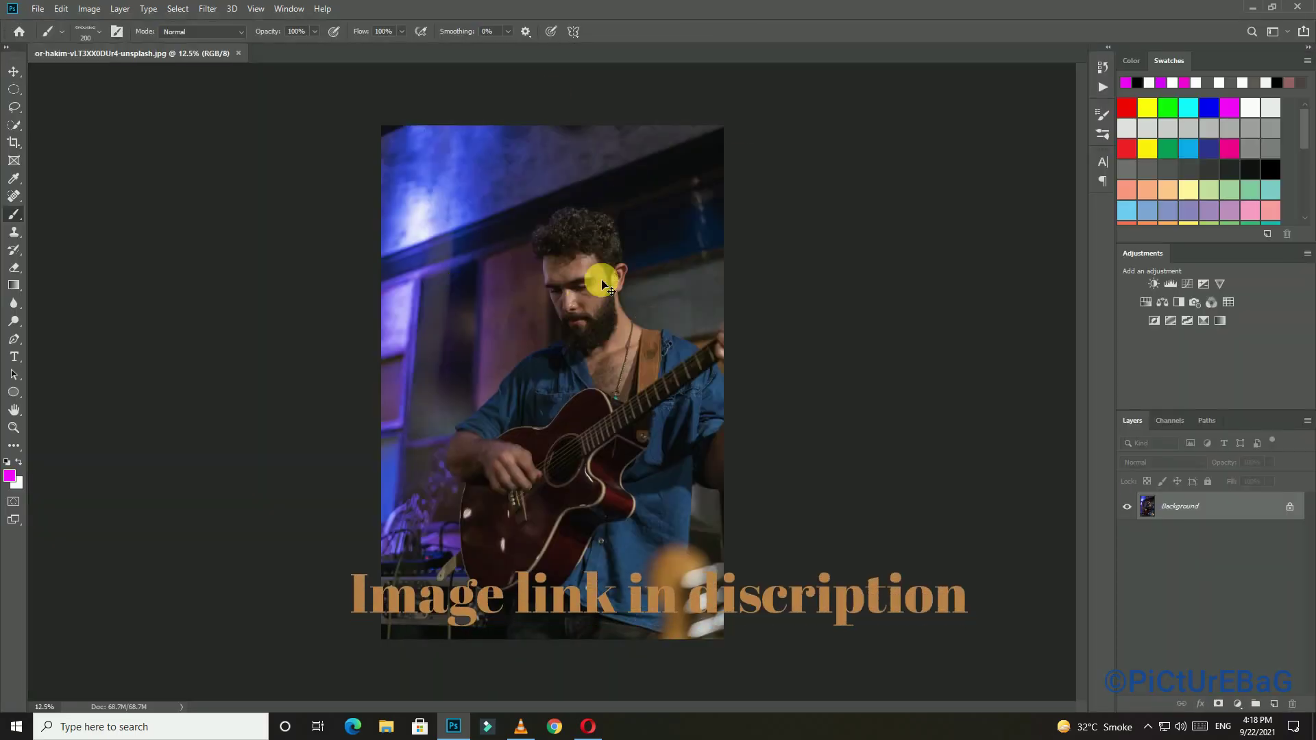
Duplicate the Background onto Layer 1 with Ctrl+J, then pick the Pen tool and zoom in on the guitar
scroll(602, 283, "up", 1)
scroll(602, 283, "up", 1)
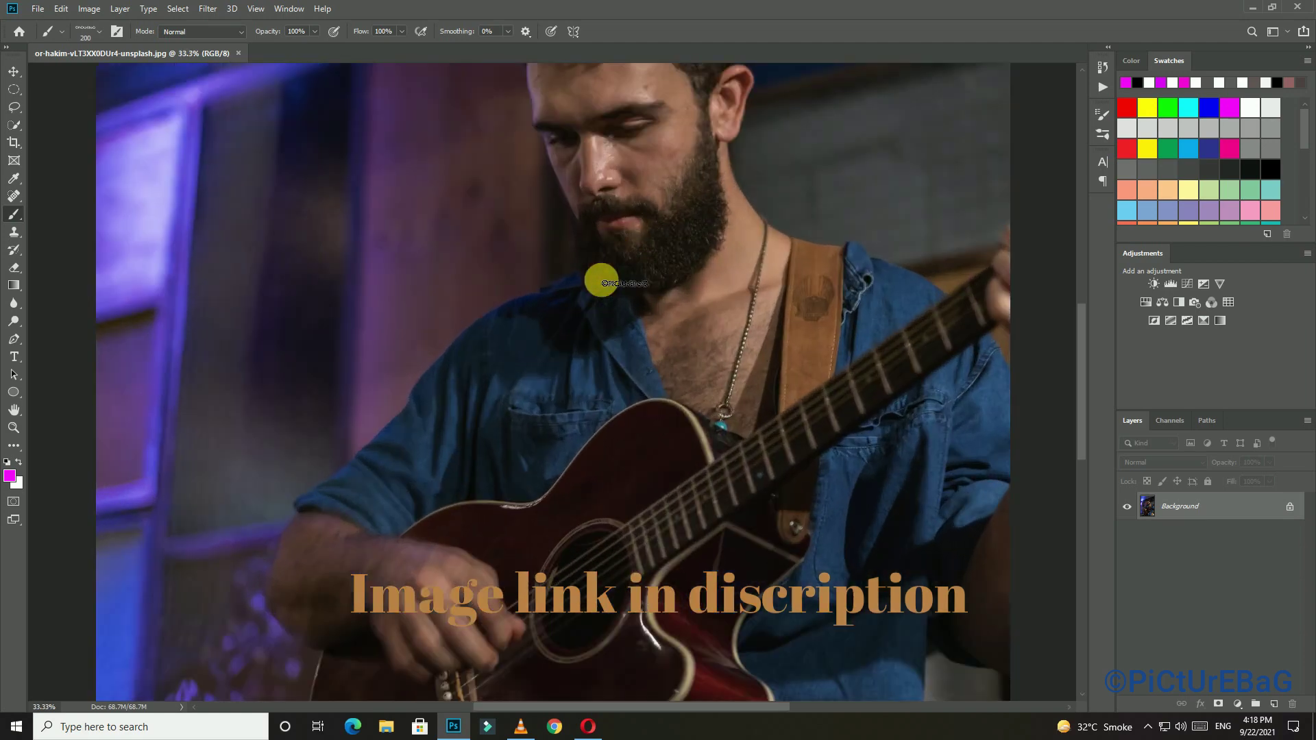
scroll(602, 283, "up", 1)
scroll(602, 283, "down", 1)
scroll(601, 283, "down", 1)
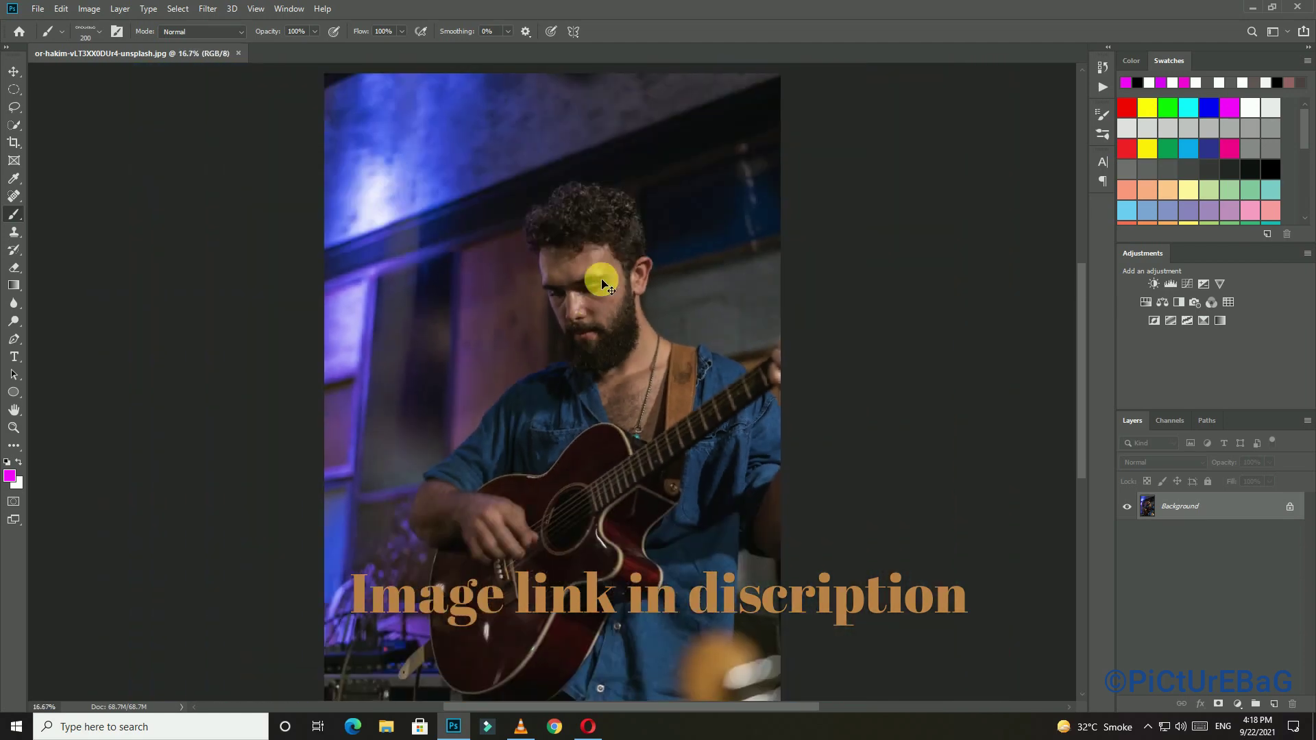
scroll(602, 283, "down", 1)
key("v")
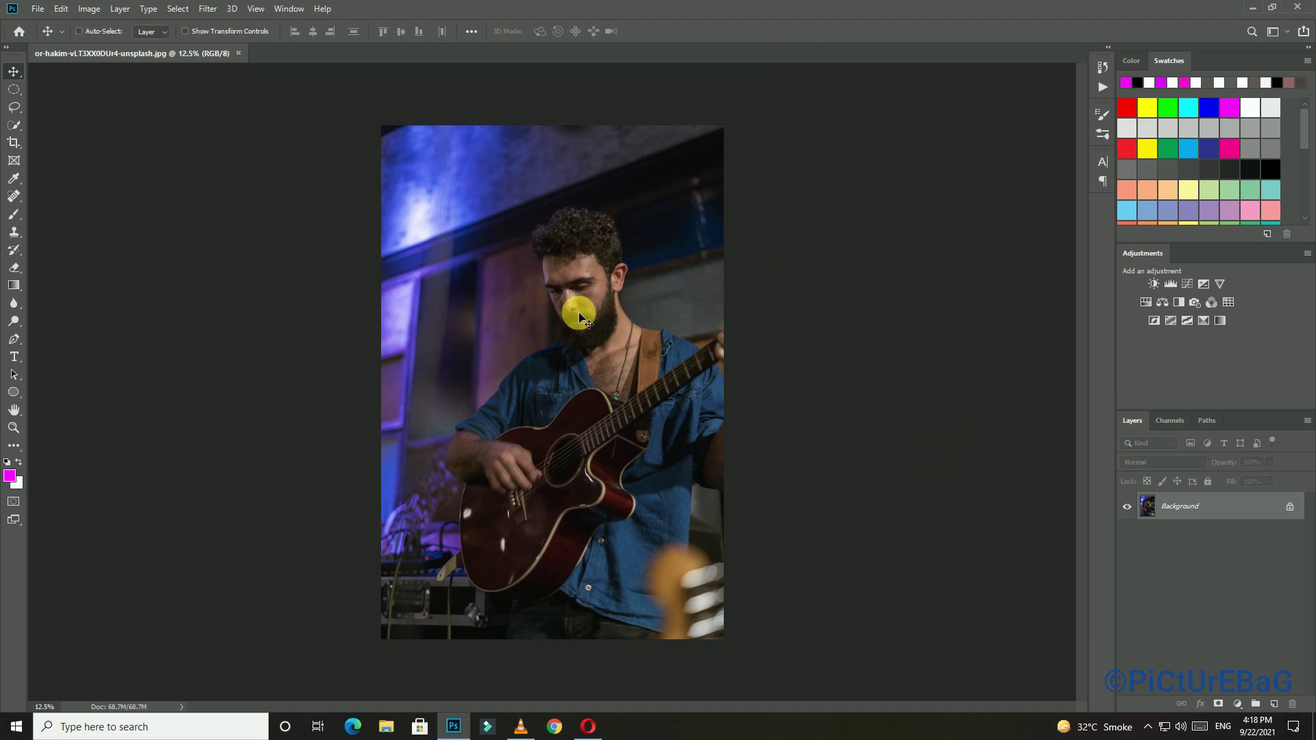
key("ctrl+j")
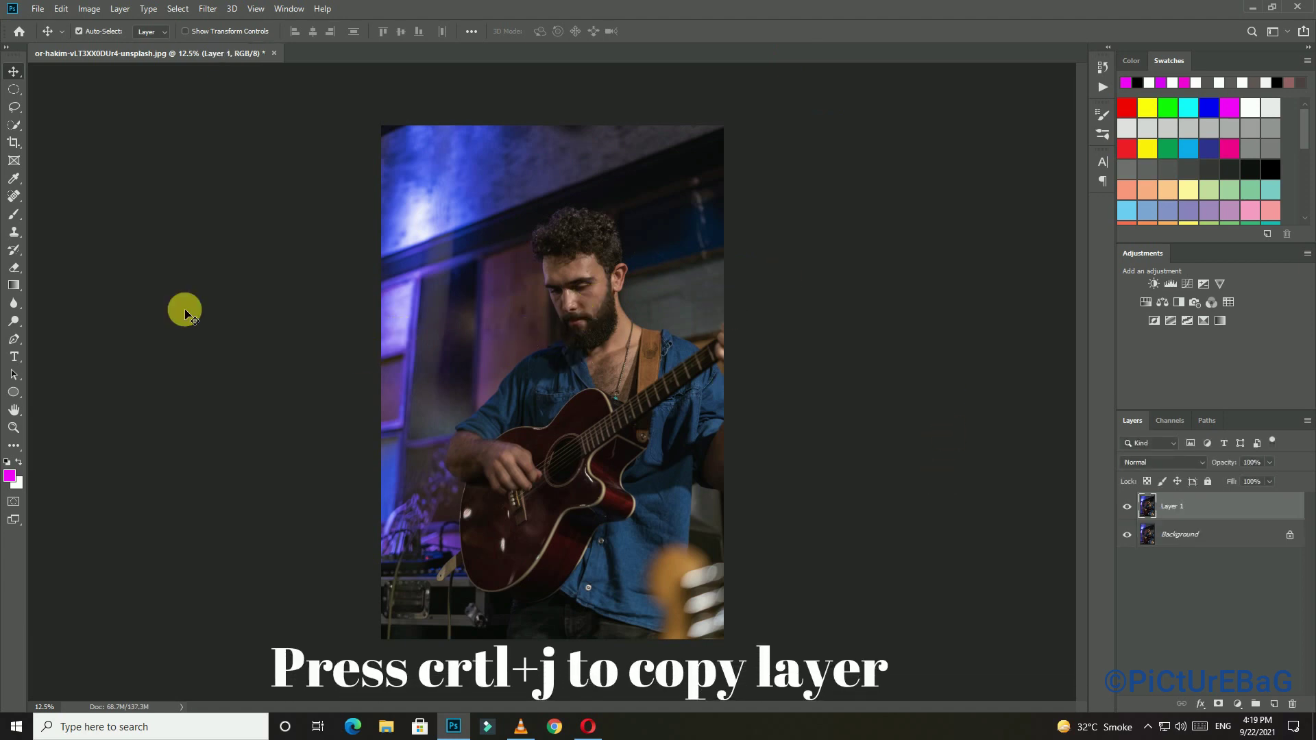
left_click(18, 342)
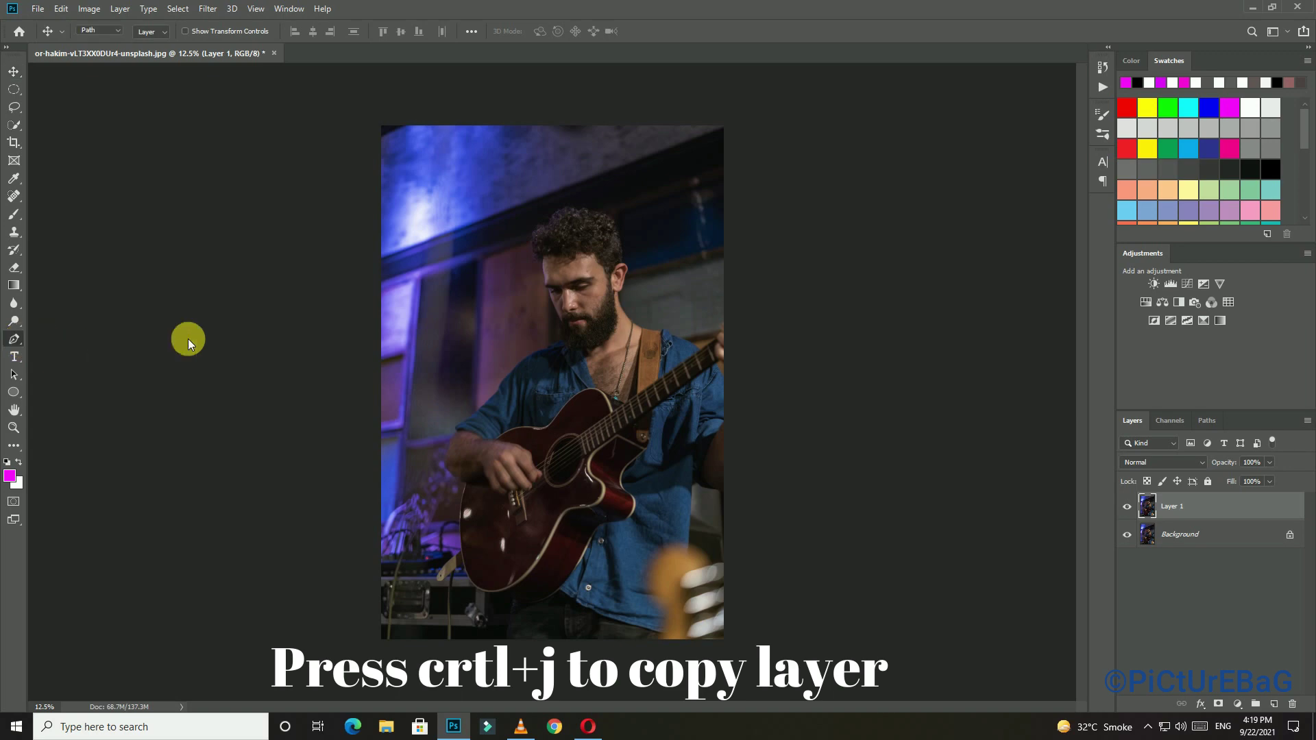
key("ctrl+plus")
key("ctrl+plus")
key("ctrl+plus")
key("ctrl+plus")
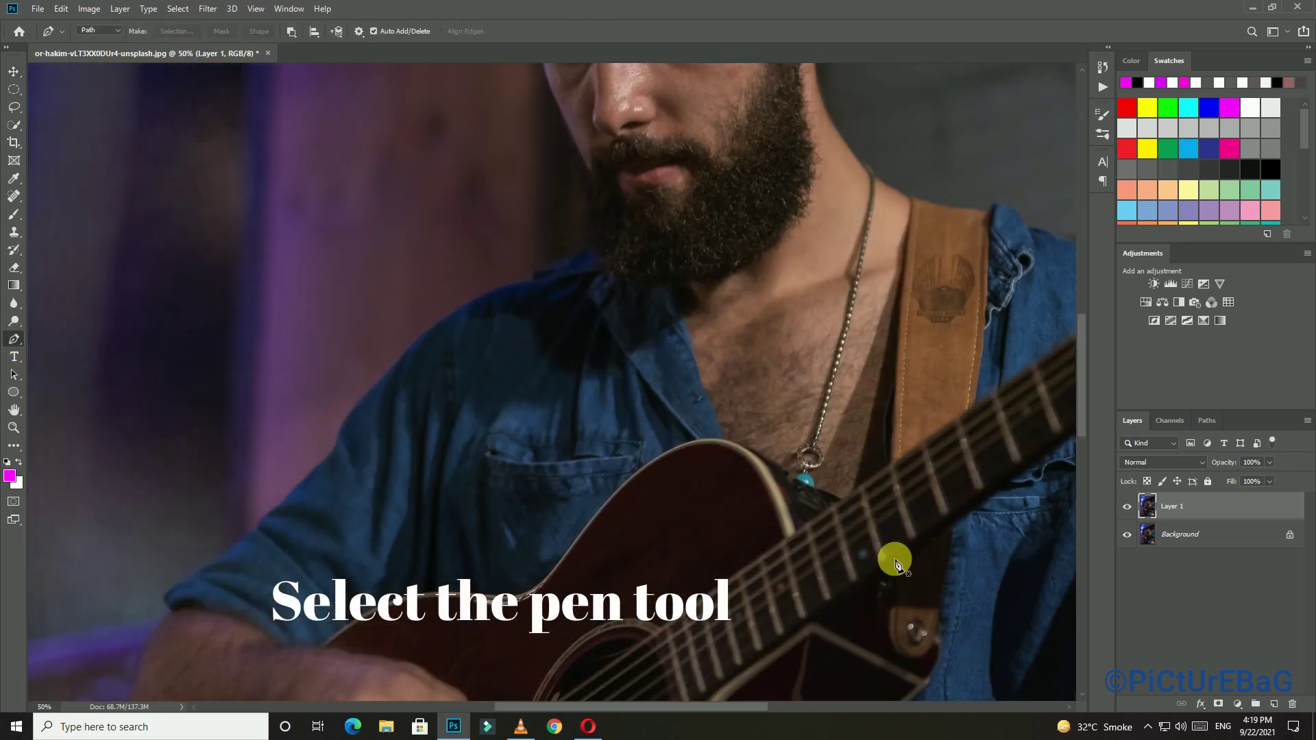
Place Pen anchors from the headstock down the neck, curving around the upper body's shoulder
left_click_drag(705, 705, 762, 705)
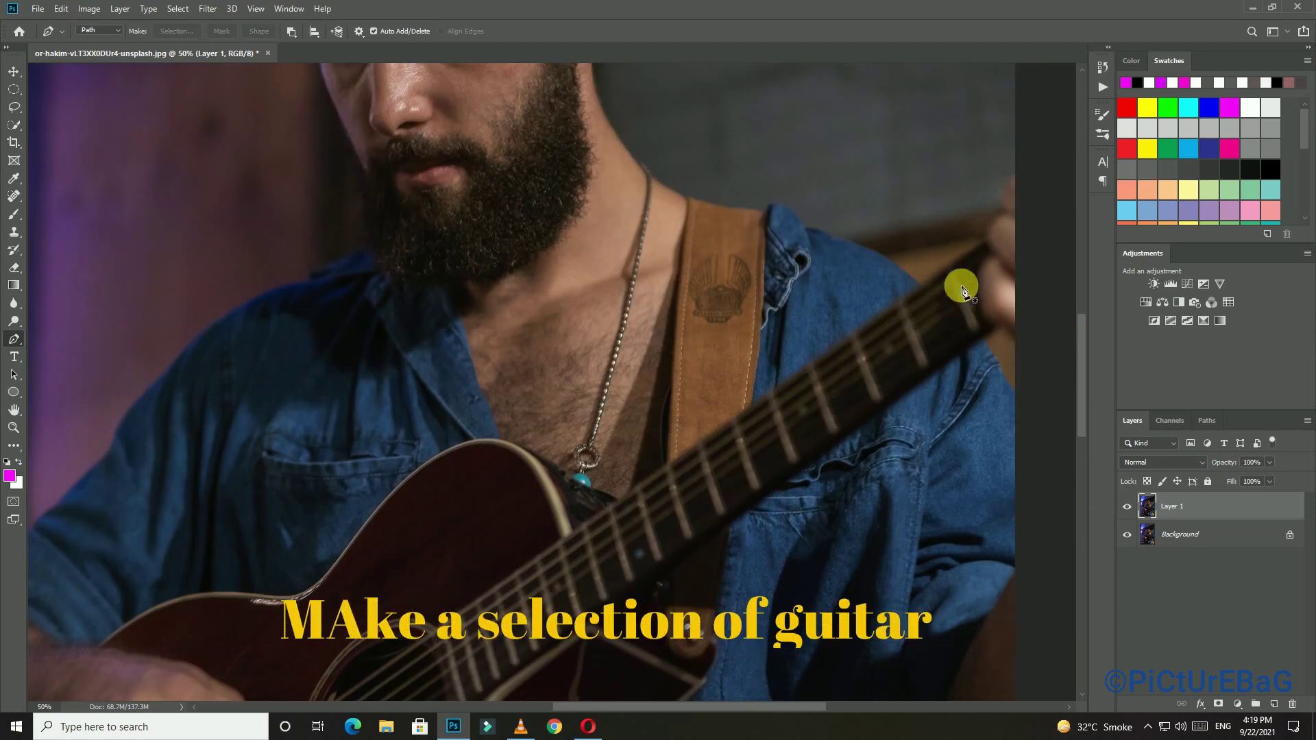
left_click(983, 241)
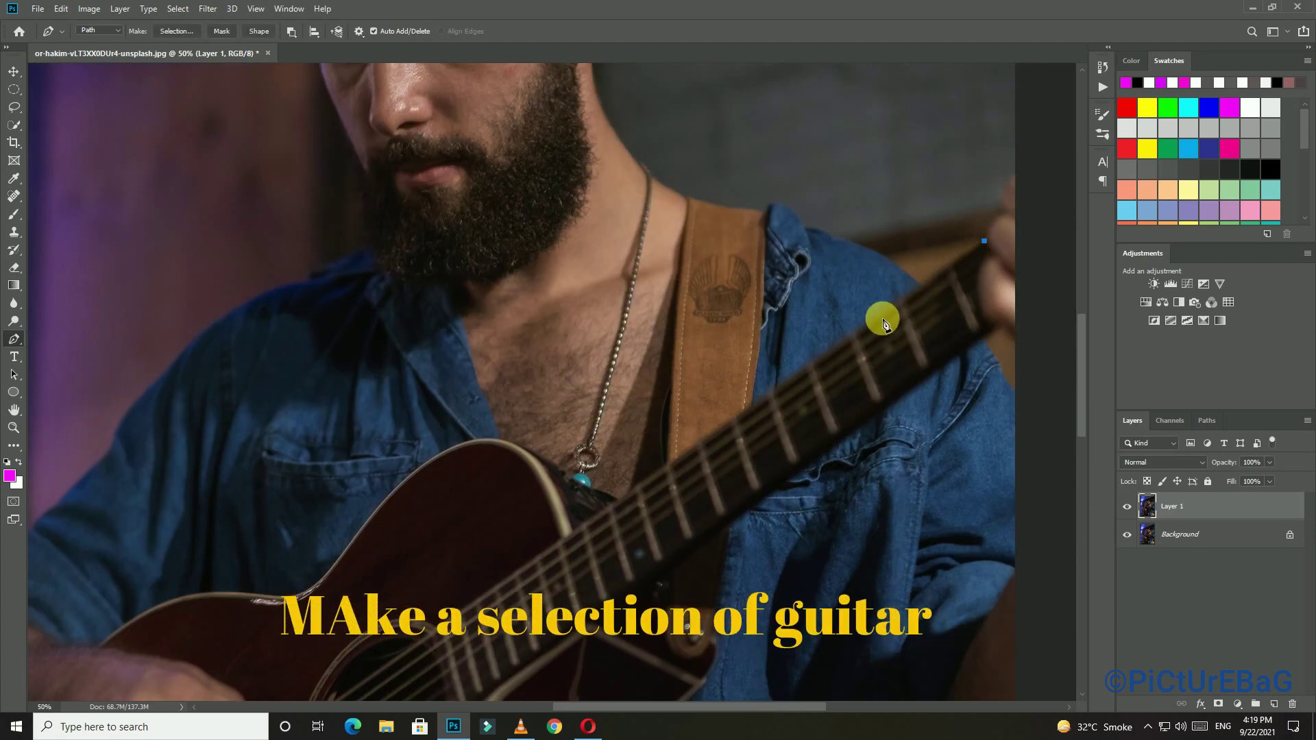
left_click(836, 343)
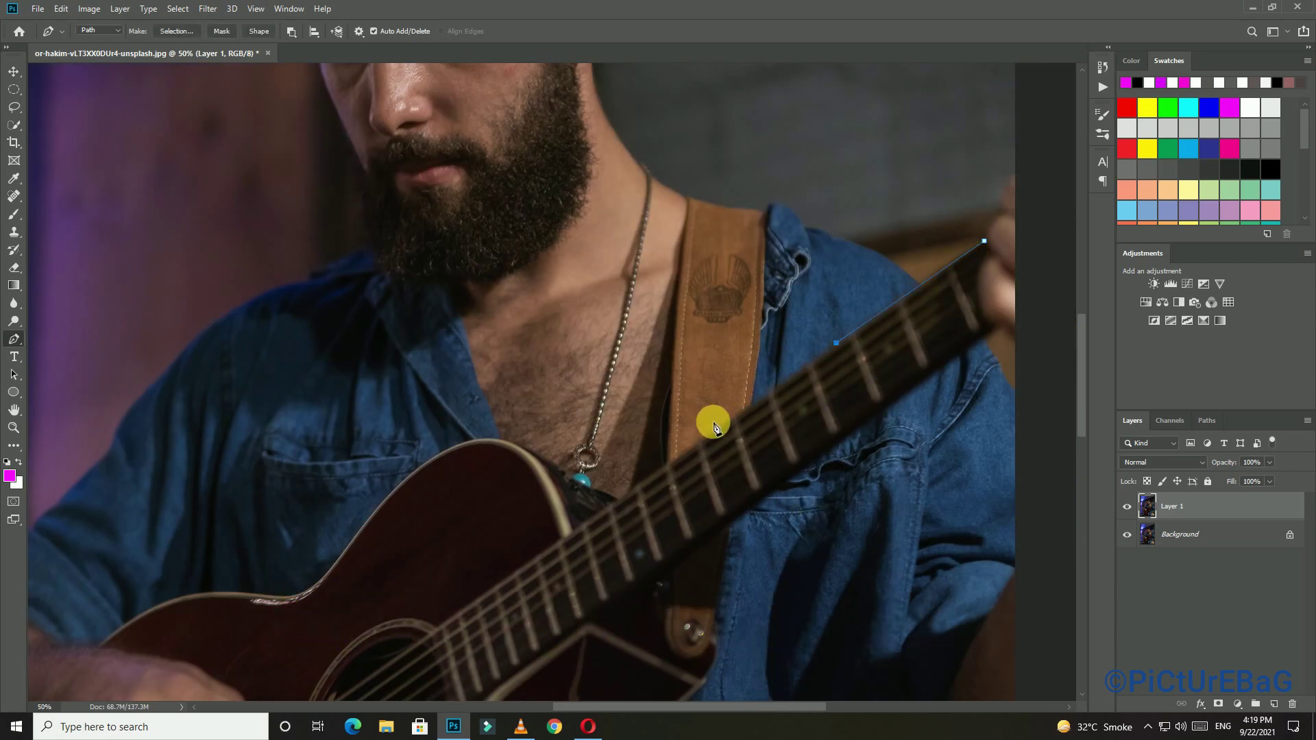
left_click(650, 528)
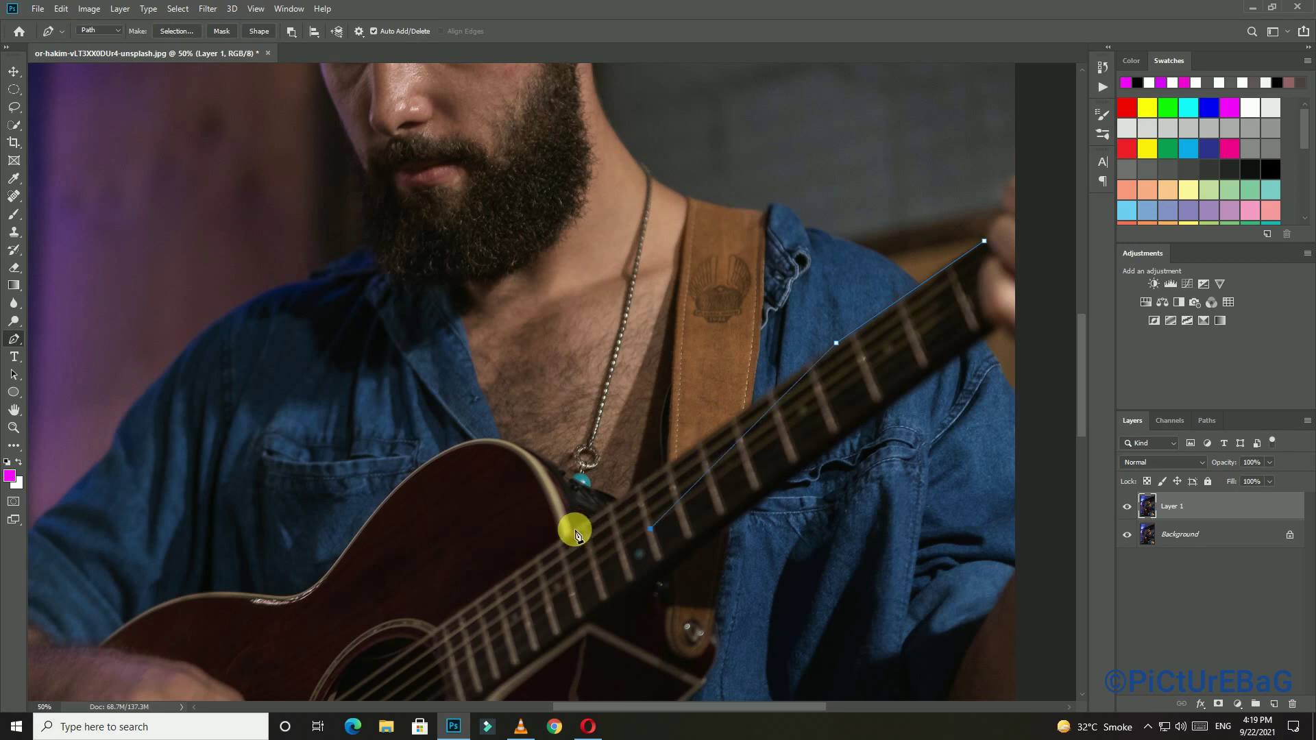
left_click(575, 529)
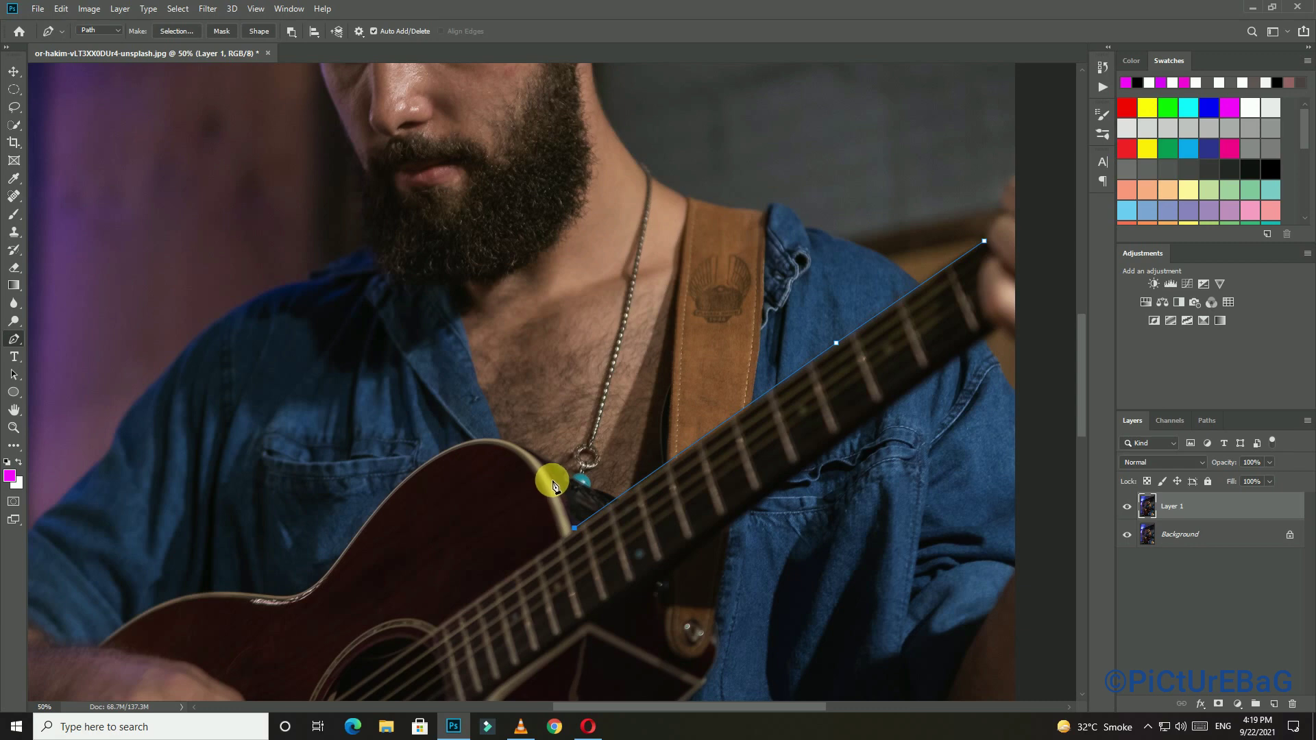
left_click(536, 455)
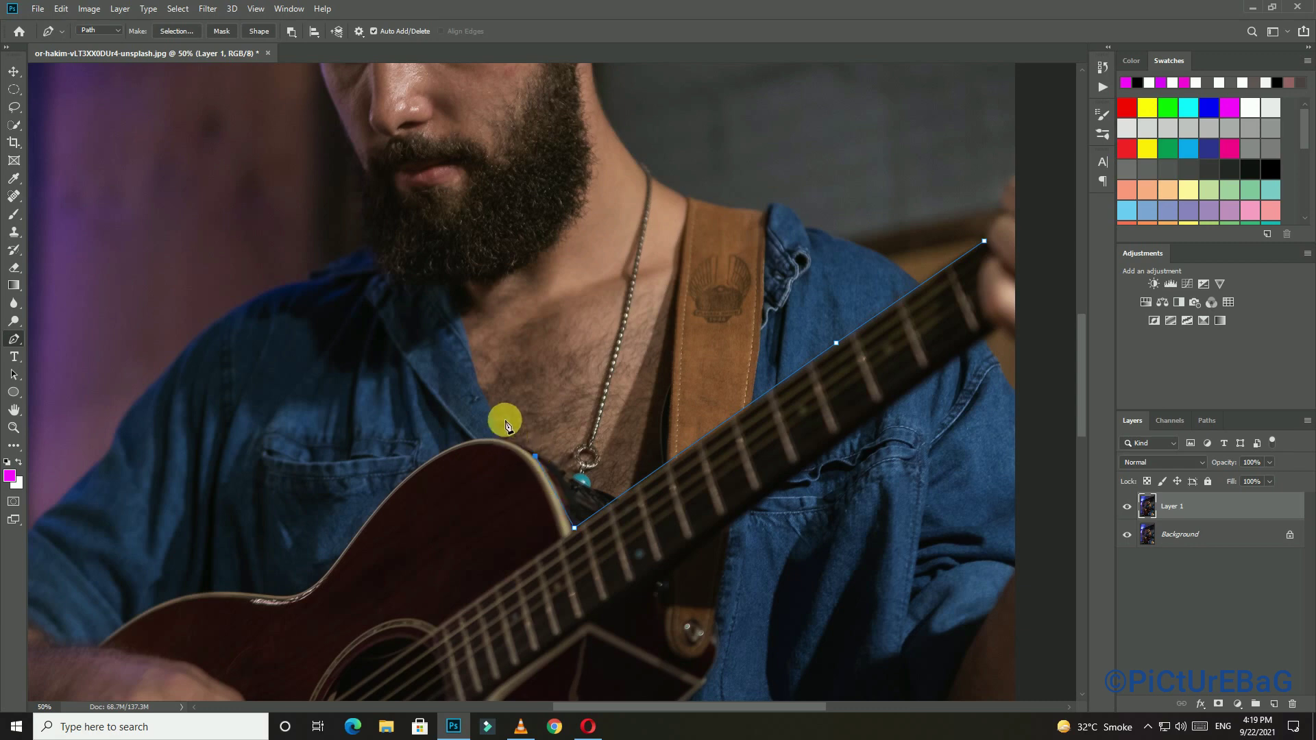
left_click_drag(539, 465, 480, 437)
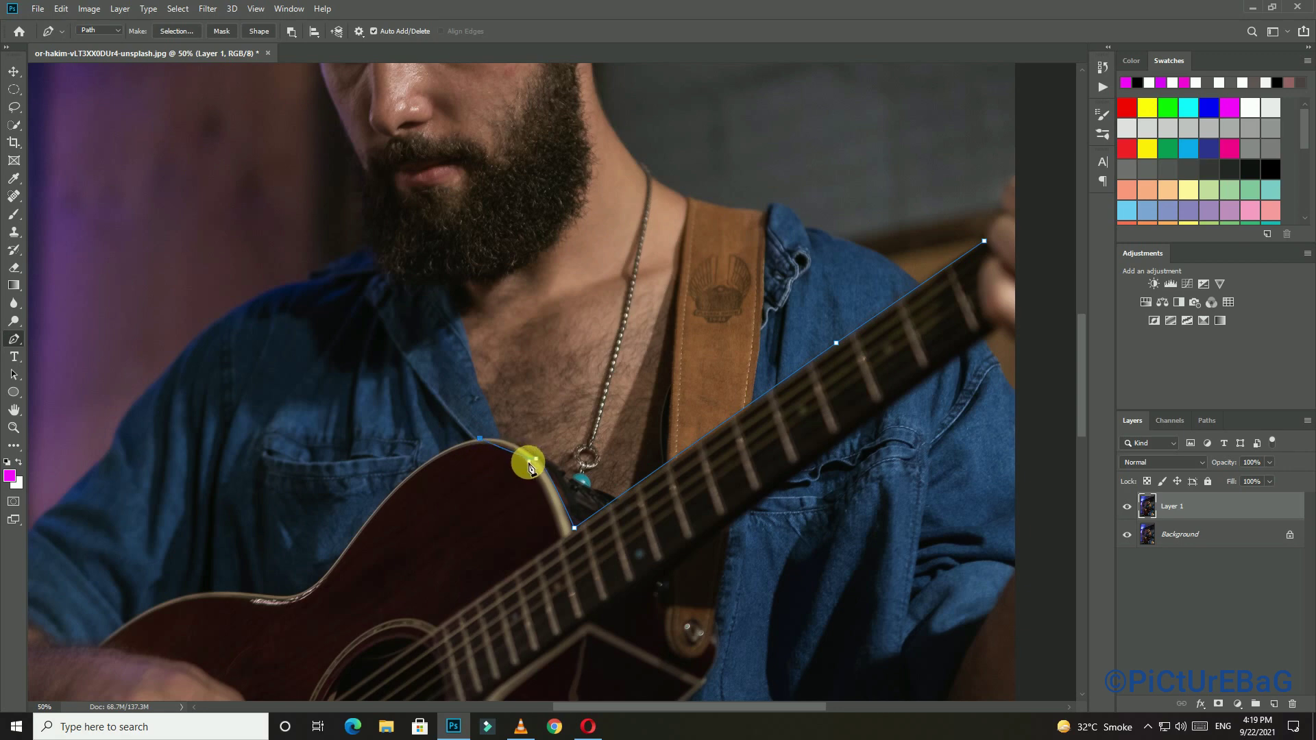
left_click_drag(528, 466, 530, 451)
left_click(481, 442)
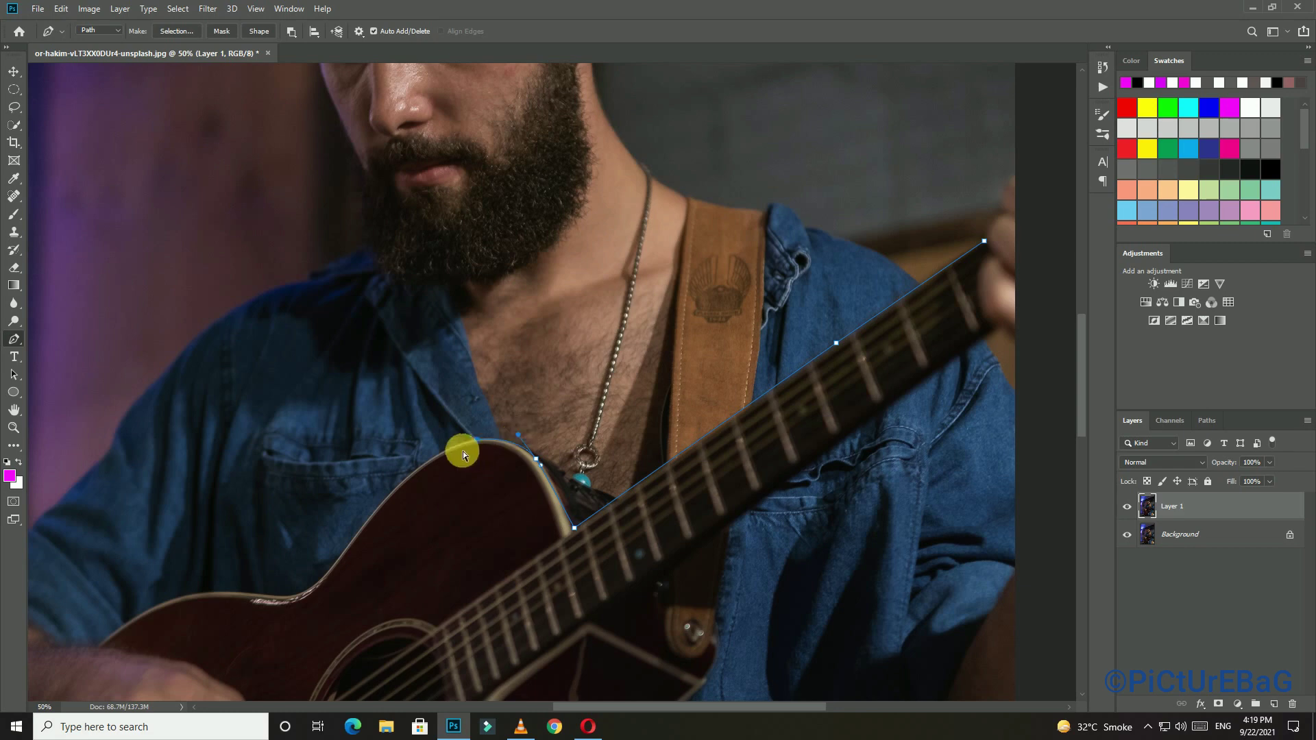
Curve the path around the upper bout and down the guitar's edge, undoing a misplaced point
left_click(427, 466)
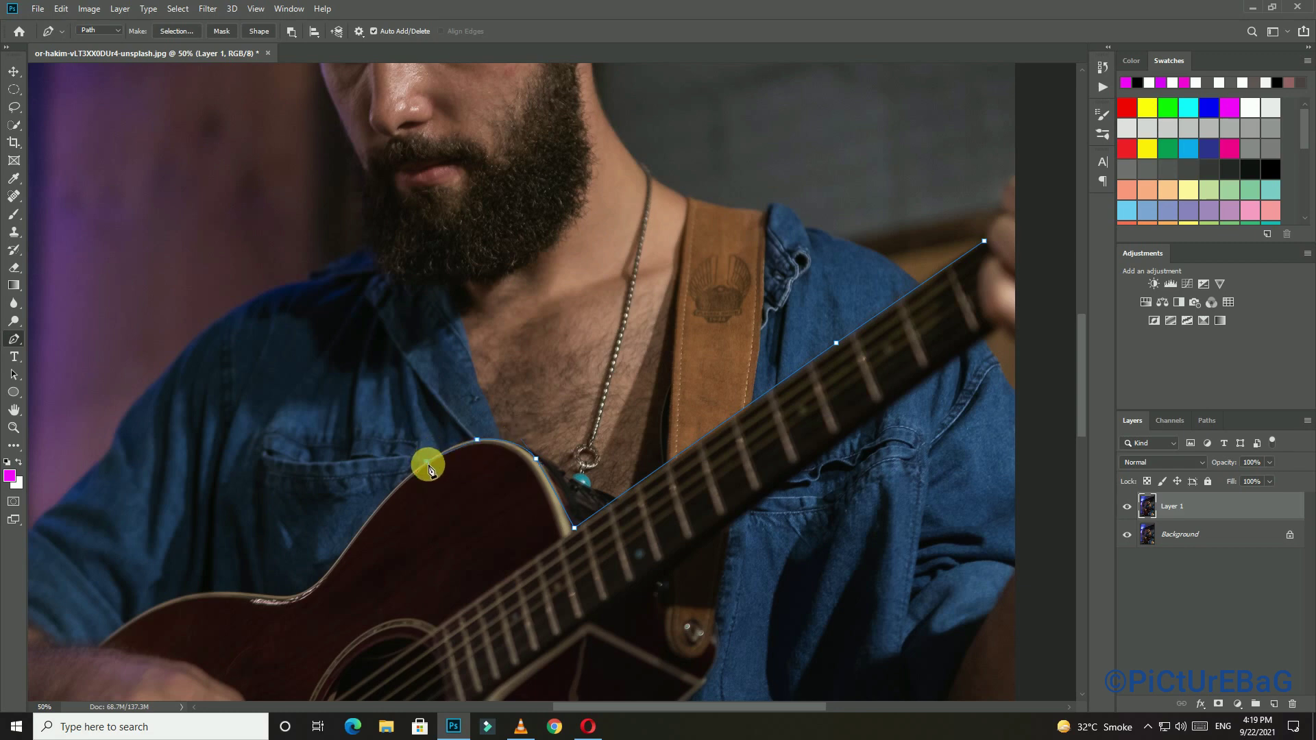
left_click_drag(431, 472, 410, 481)
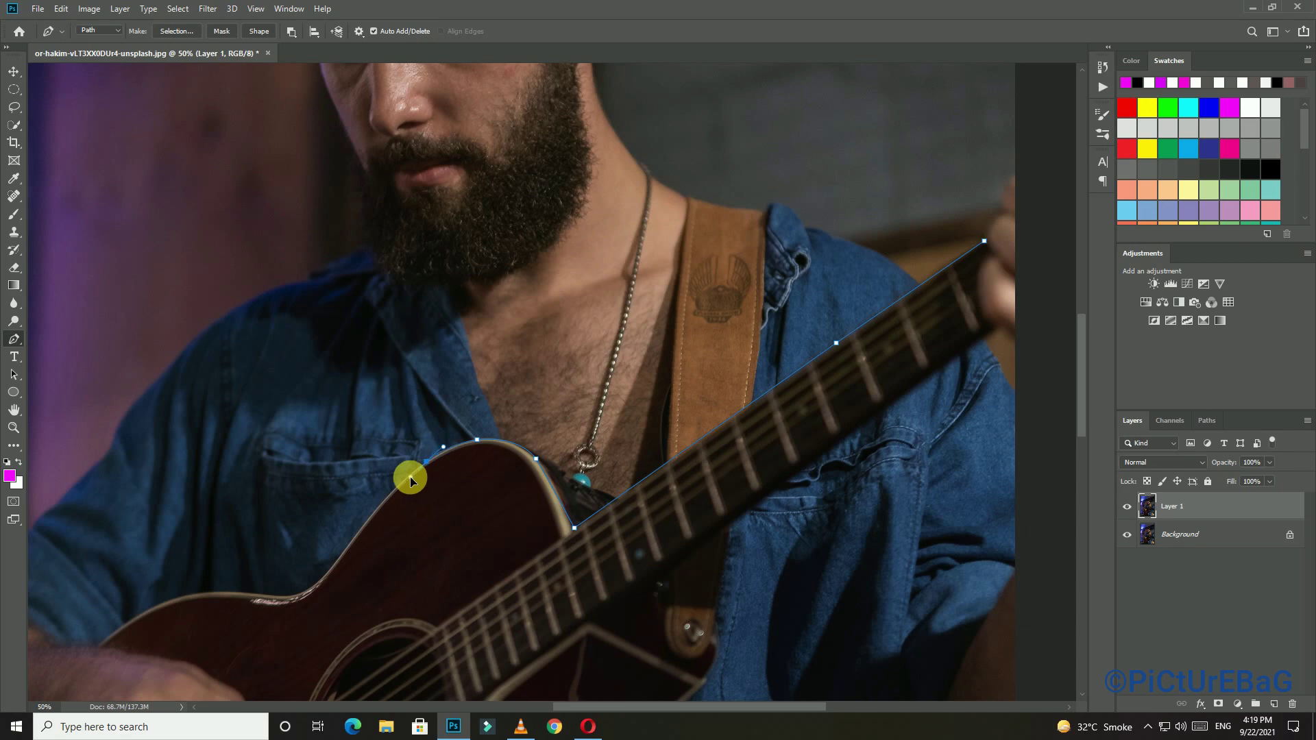
left_click_drag(361, 521, 367, 533)
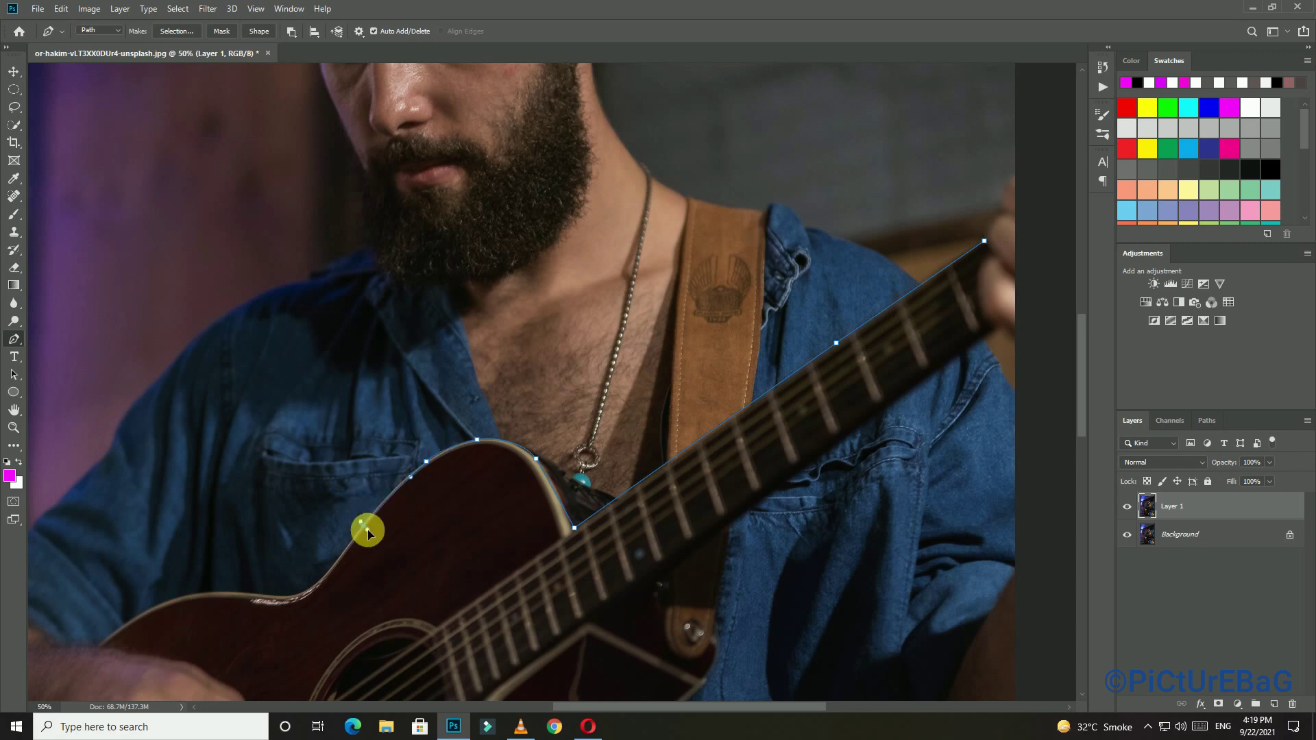
left_click_drag(368, 533, 307, 593)
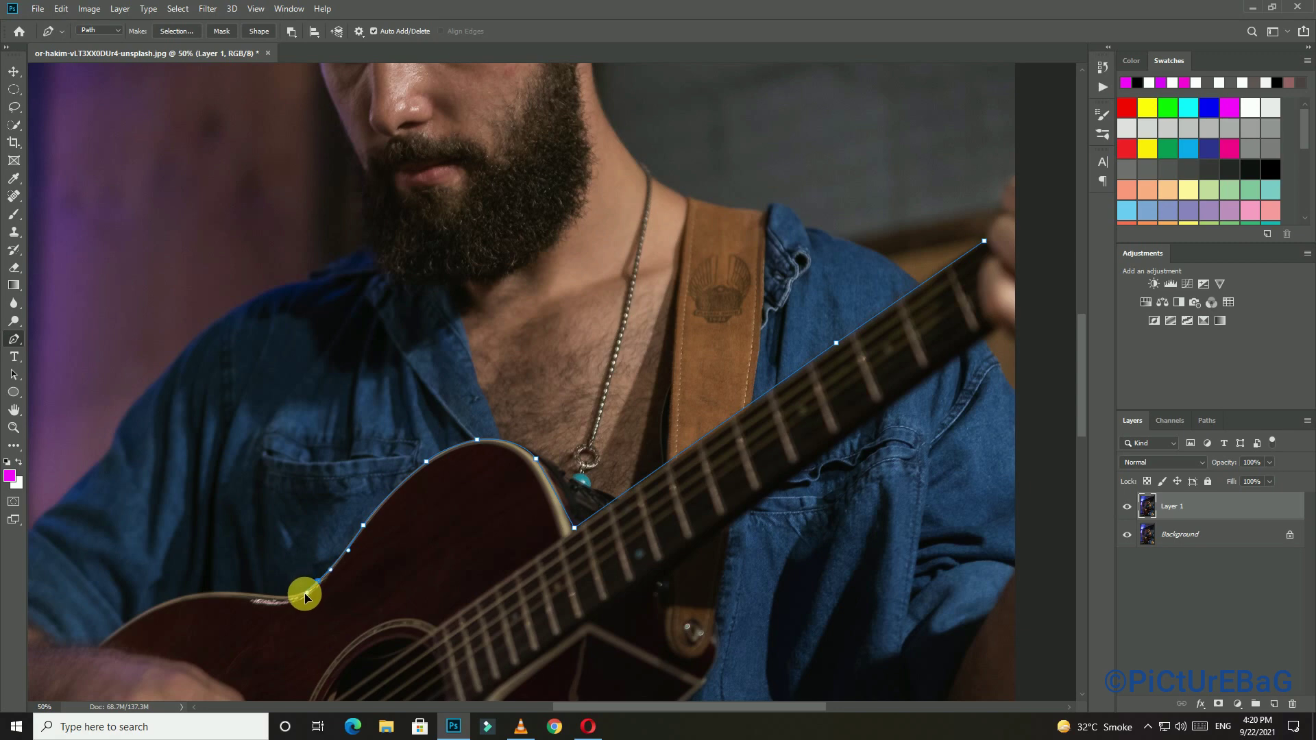
left_click_drag(248, 592, 216, 584)
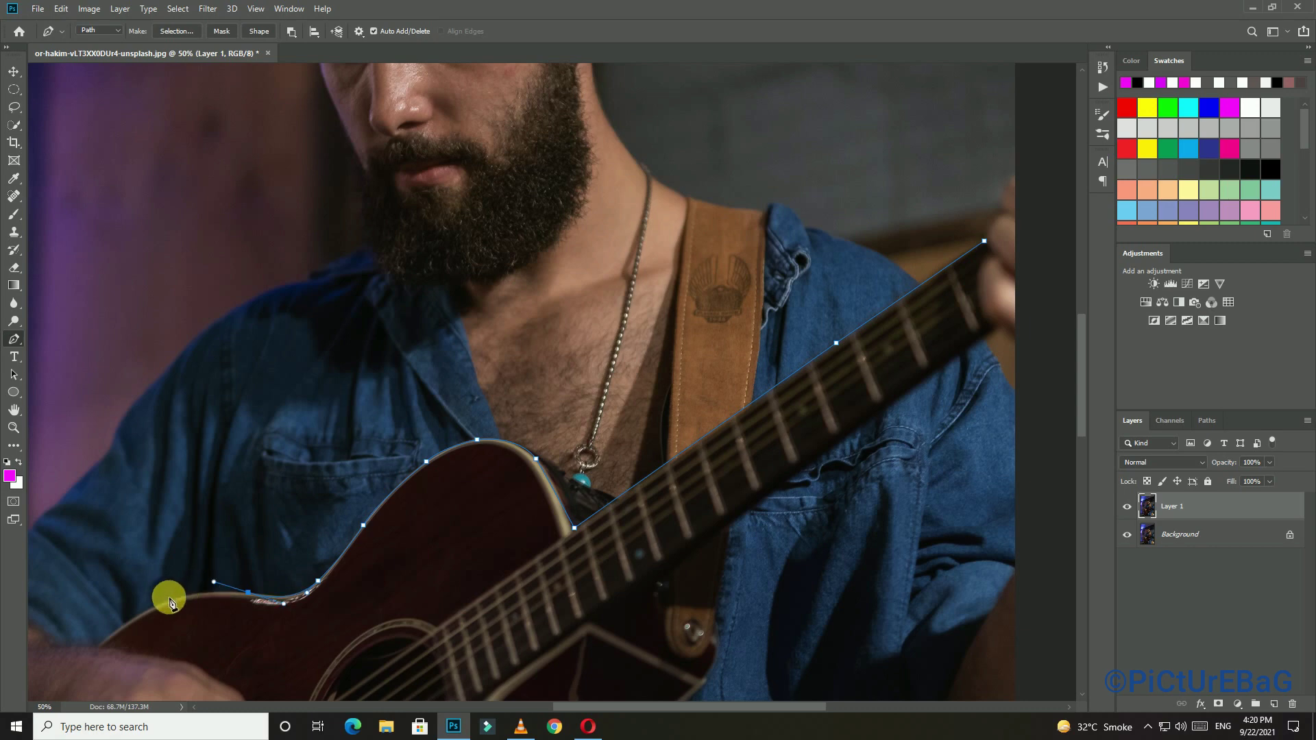
left_click_drag(167, 602, 138, 604)
key("ctrl+z")
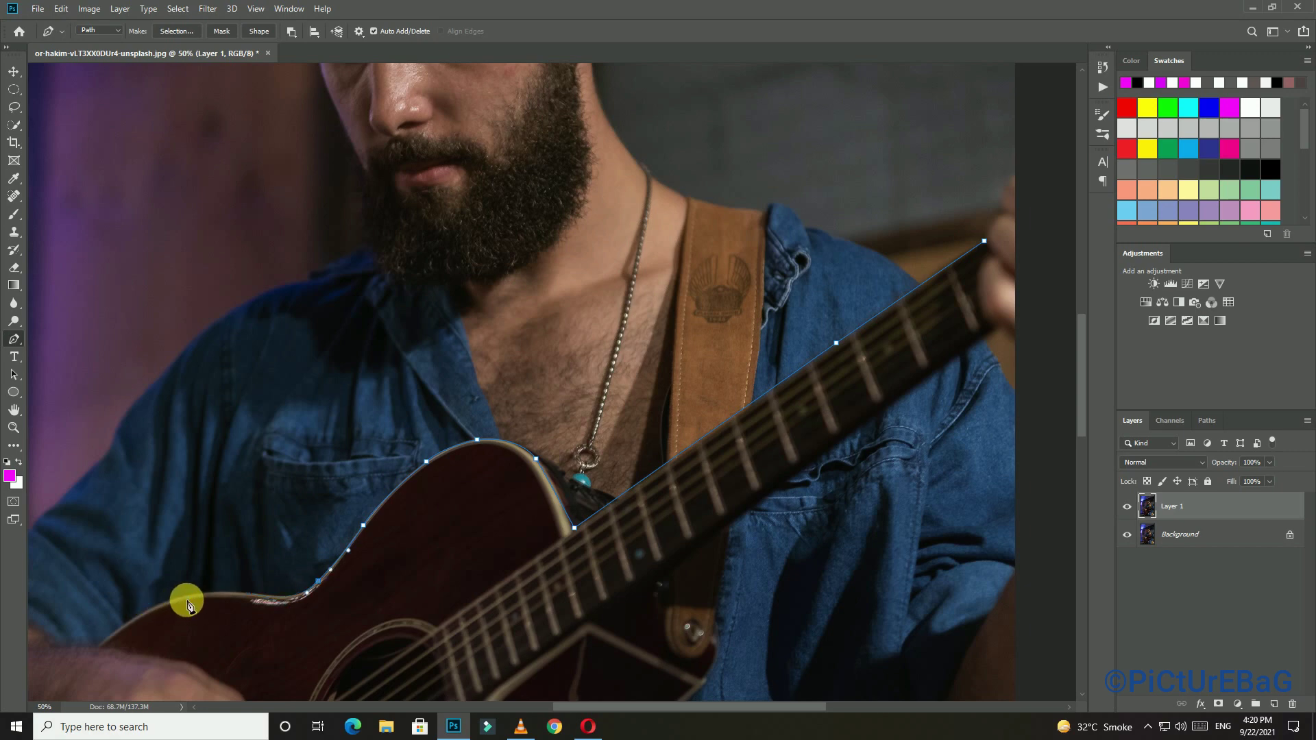
Add closer curved anchors to the body's lower-left edge, reshape earlier curves, and end the path
left_click(226, 591)
left_click_drag(222, 587, 192, 588)
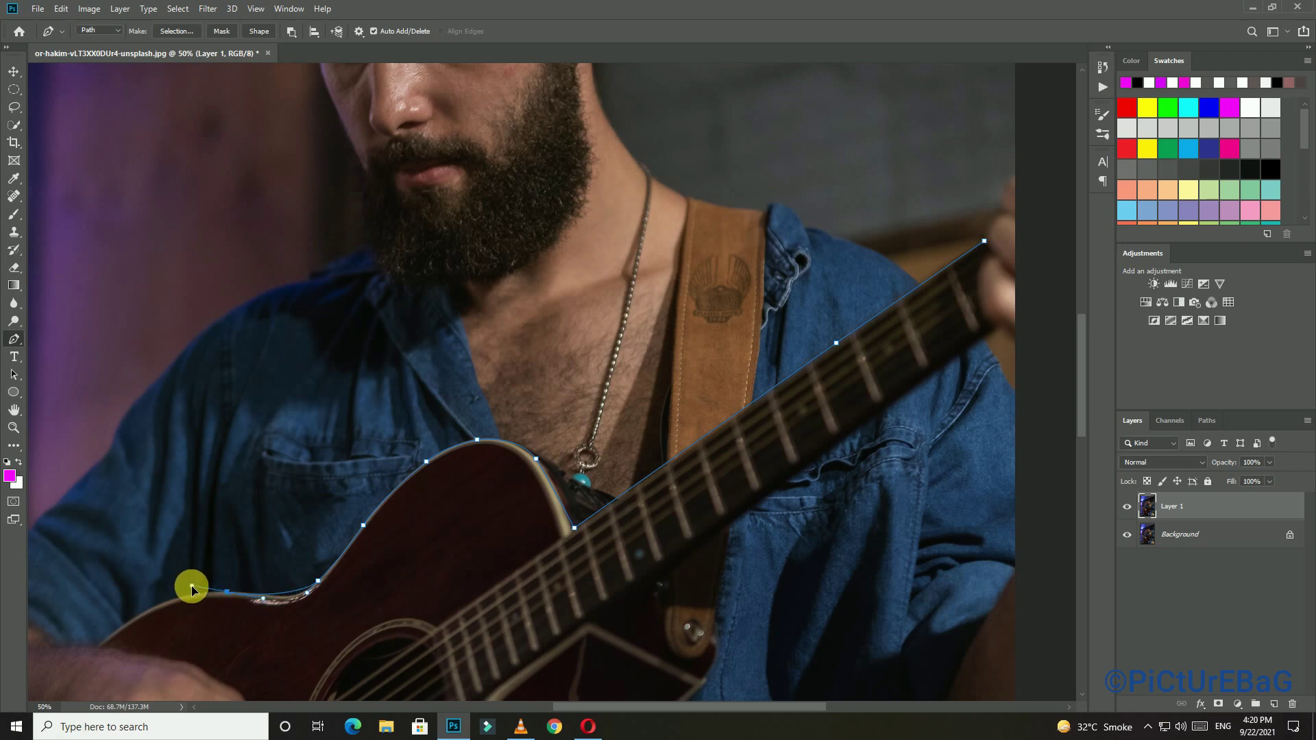
left_click_drag(184, 585, 165, 588)
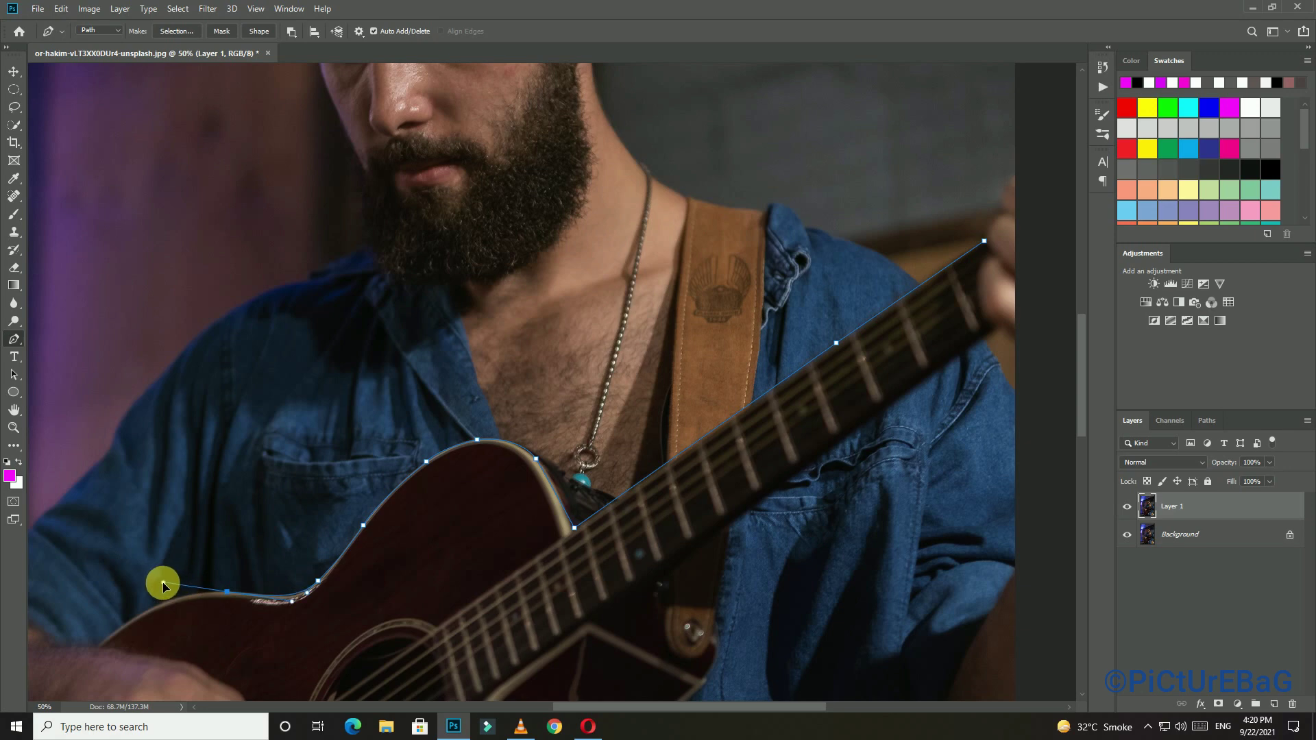
mouse_move(156, 611)
left_mouse_down()
mouse_move(165, 588)
mouse_move(161, 603)
left_mouse_up()
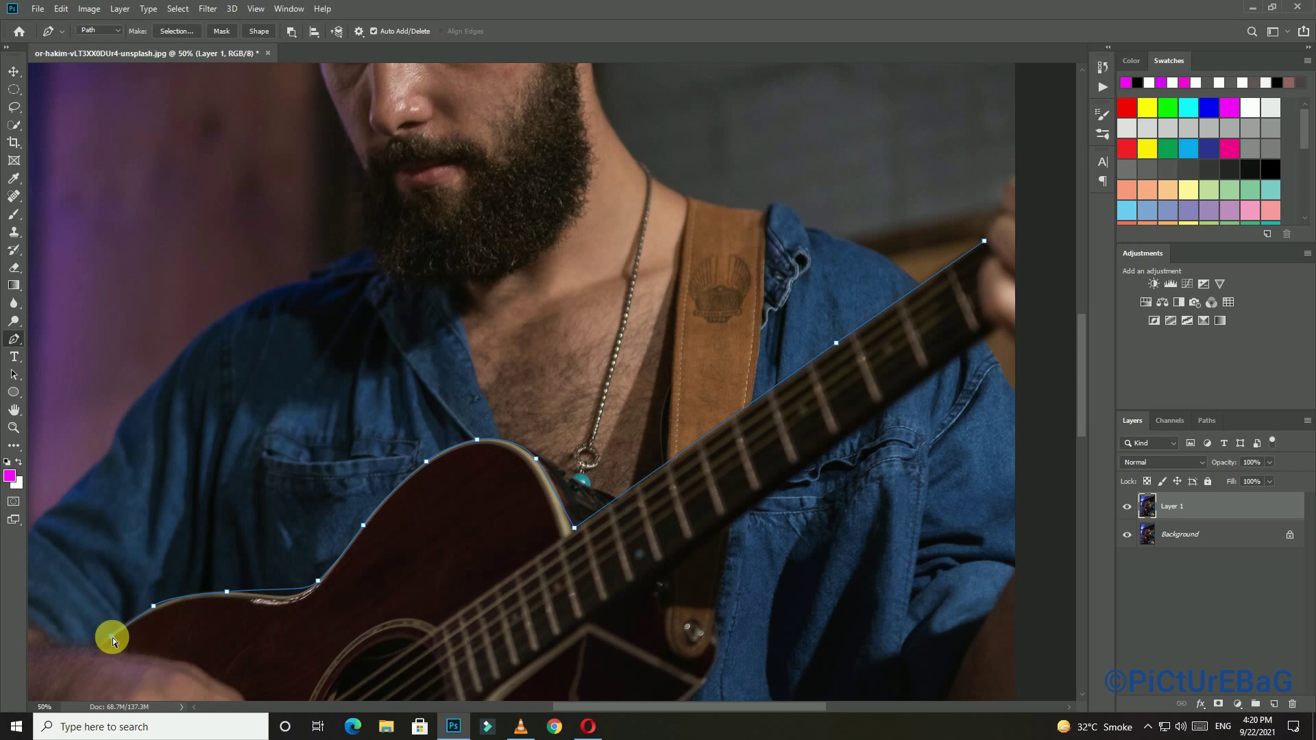
left_click_drag(108, 642, 104, 648)
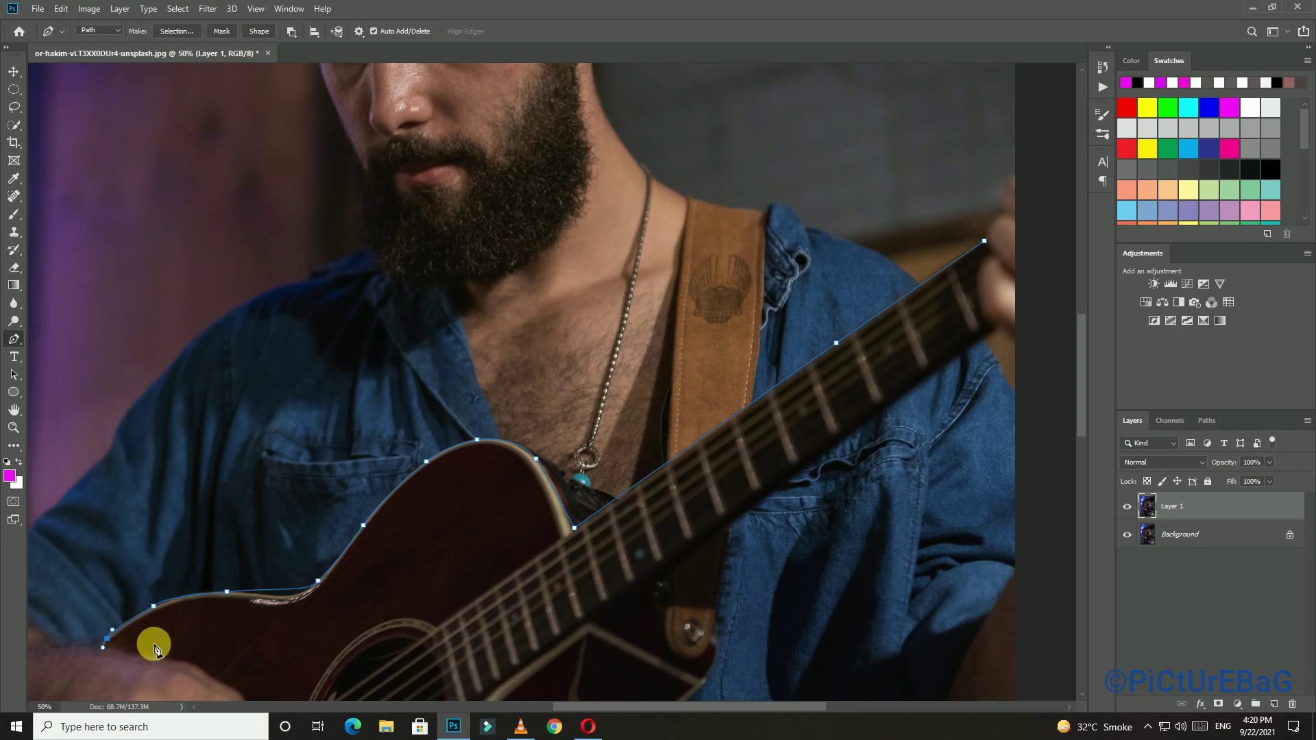
left_click(227, 592, "ctrl")
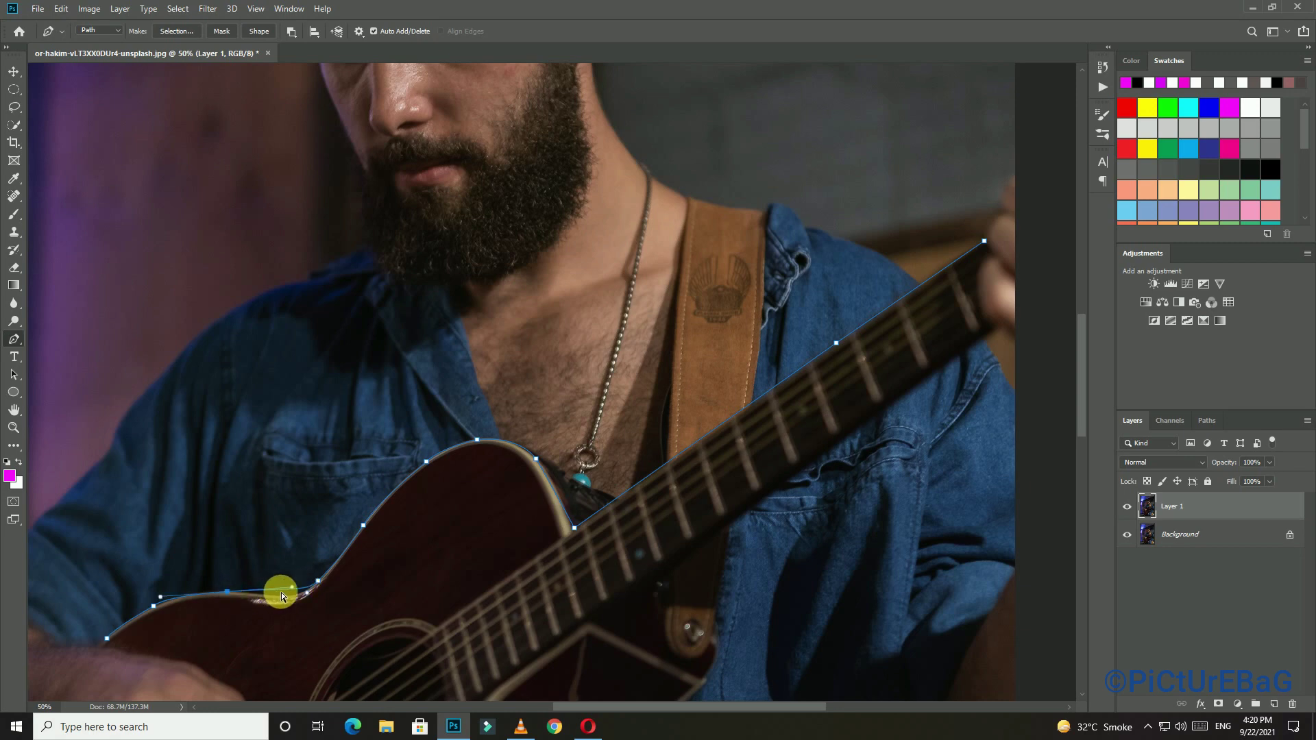
left_click_drag(291, 590, 286, 605)
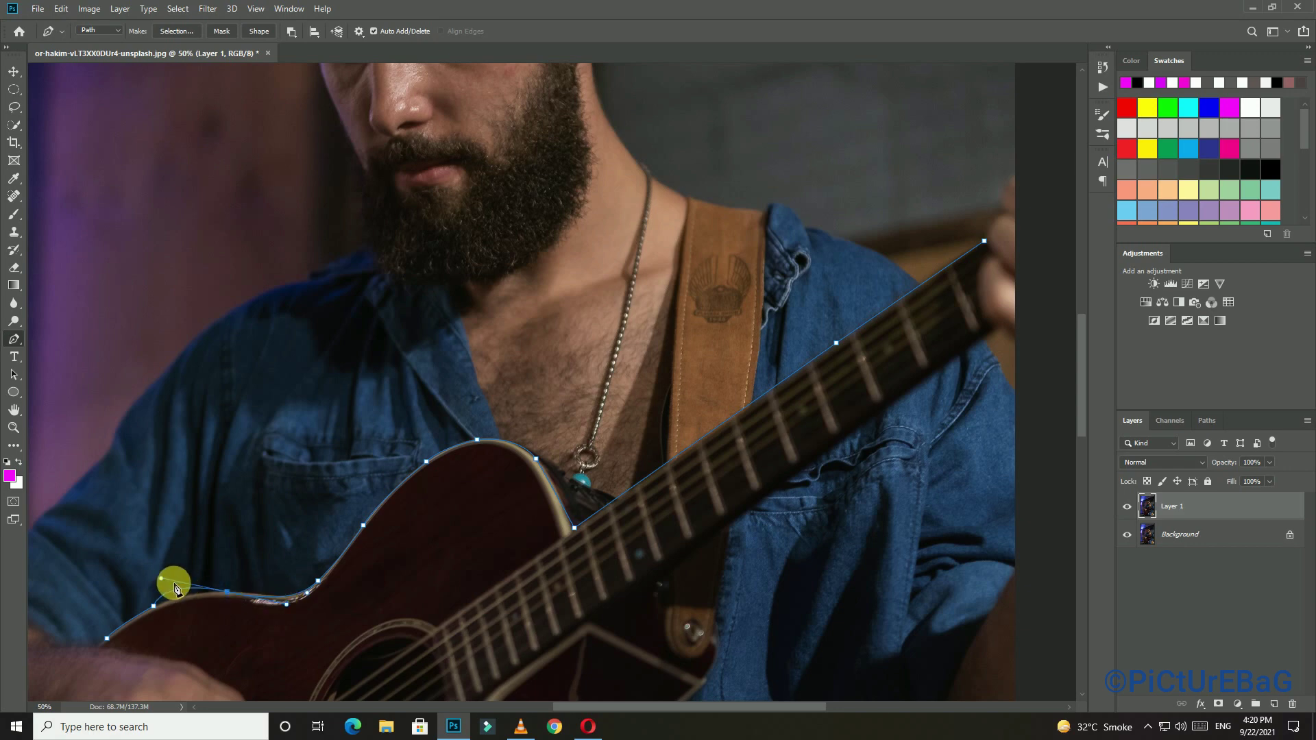
left_click_drag(162, 575, 165, 600)
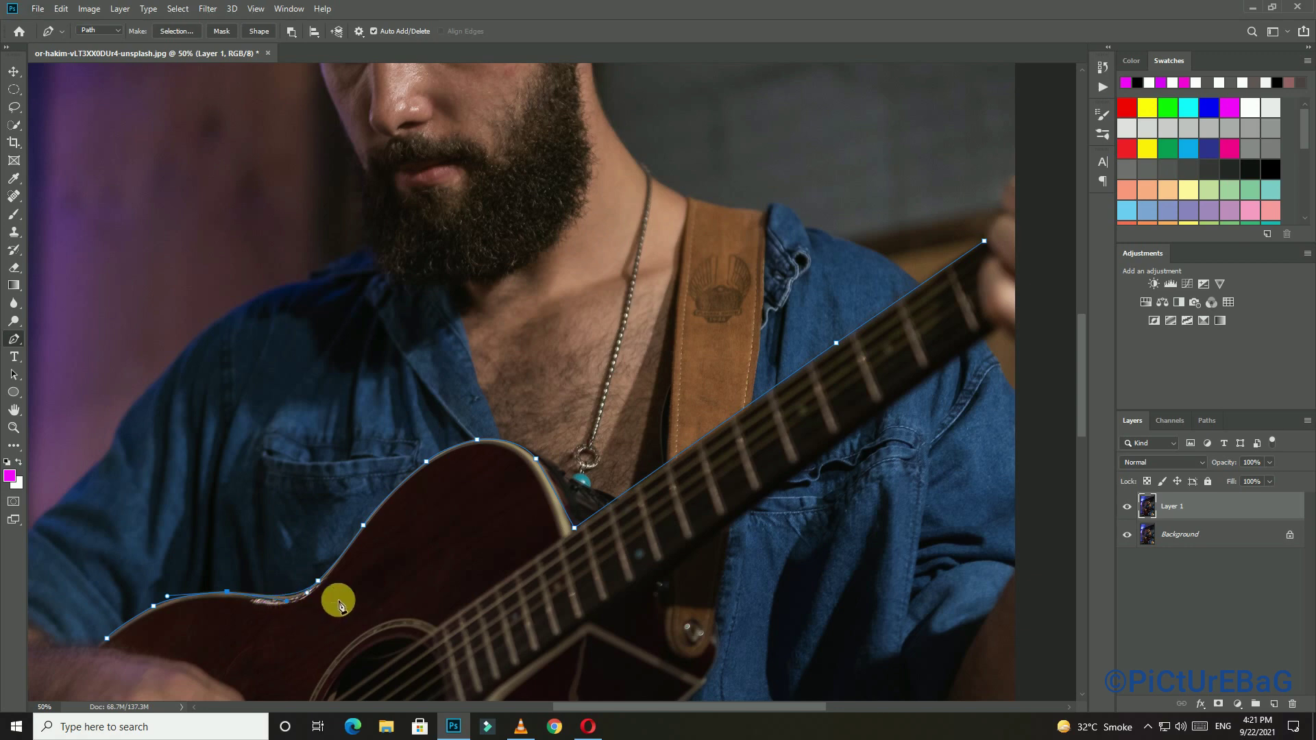
key("Escape")
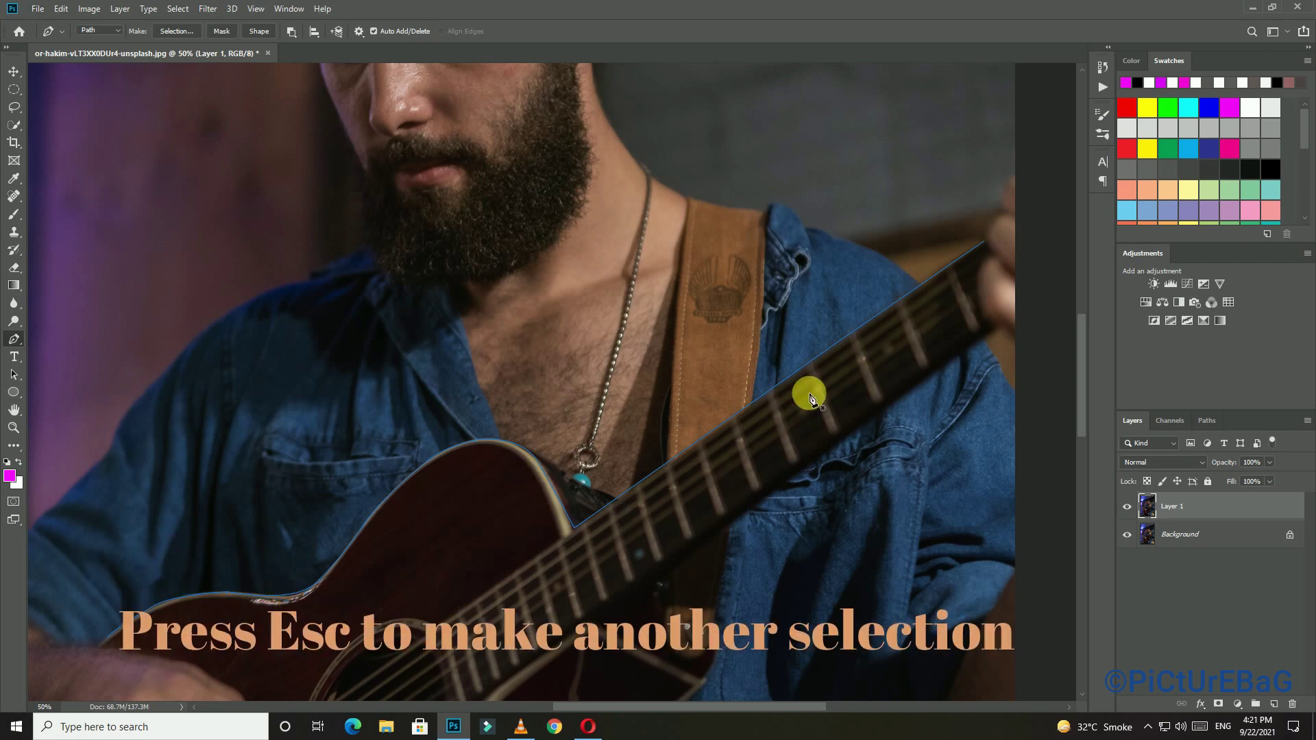
Zoom in on the guitar body and start a new curved path down its left edge
key("ctrl+minus")
key("ctrl+minus")
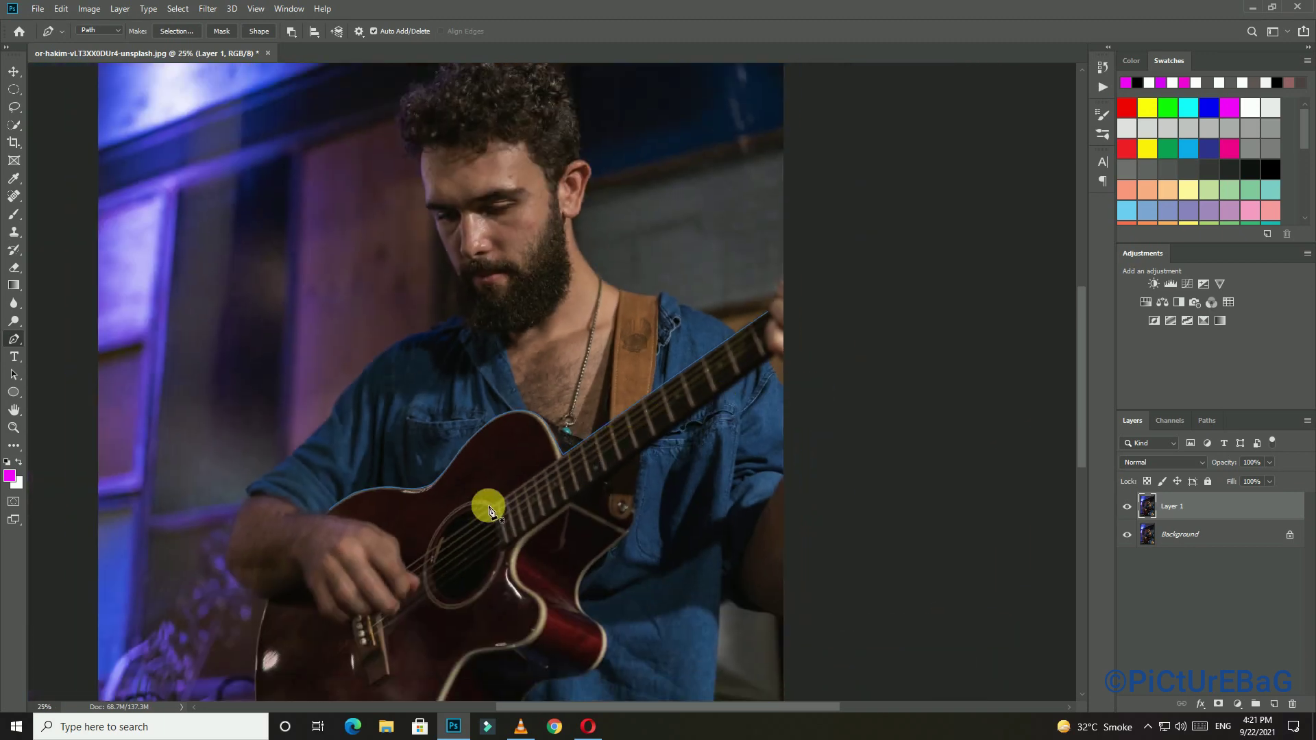
scroll(488, 500, "down", 3)
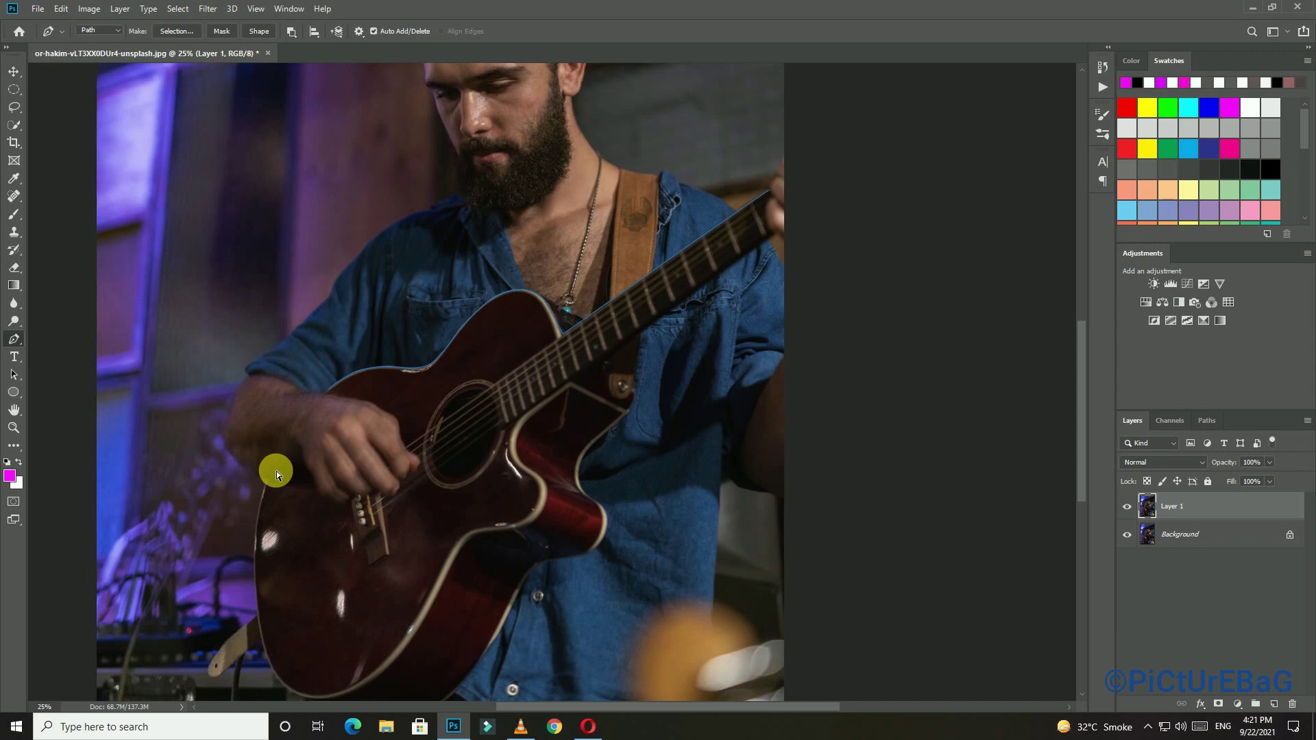
key("ctrl+plus")
key("ctrl+plus")
key("ctrl+plus")
scroll(312, 572, "down", 3)
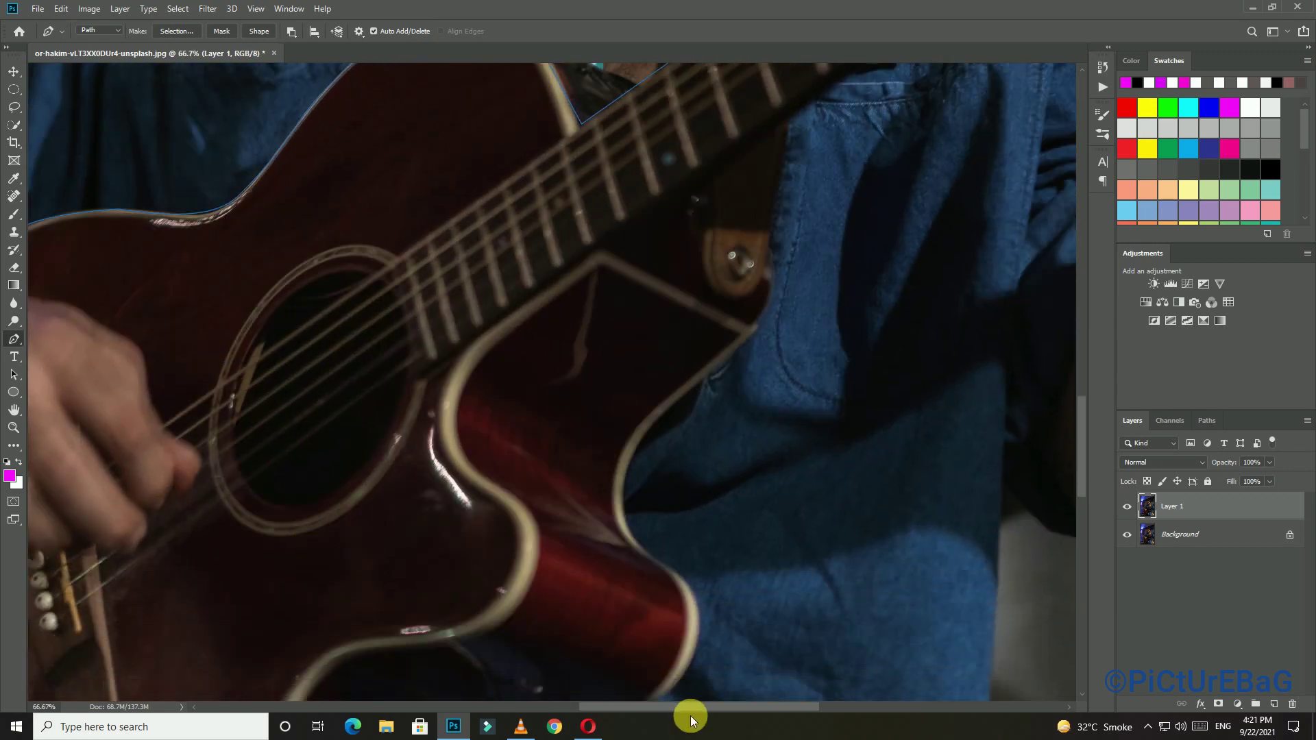
left_click_drag(689, 707, 561, 708)
scroll(385, 480, "down", 3)
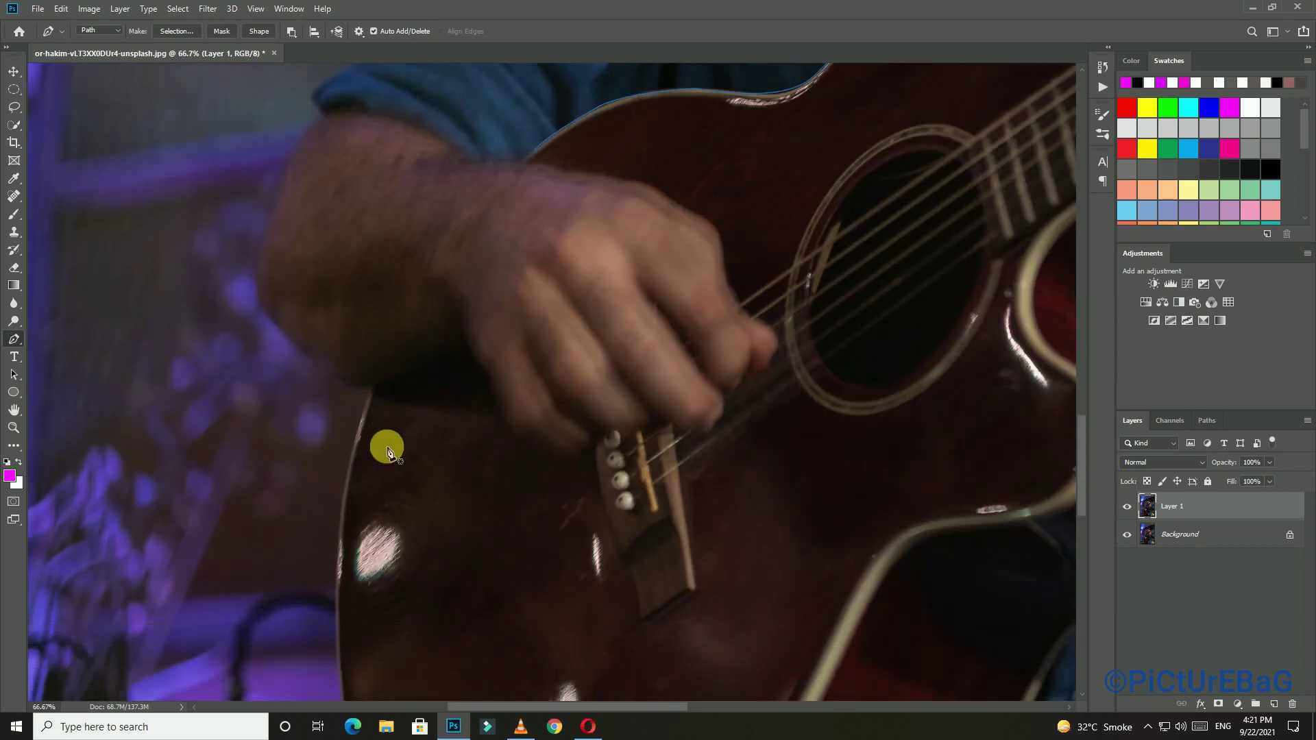
left_click(371, 396)
left_click_drag(336, 571, 339, 588)
left_click_drag(346, 639, 346, 656)
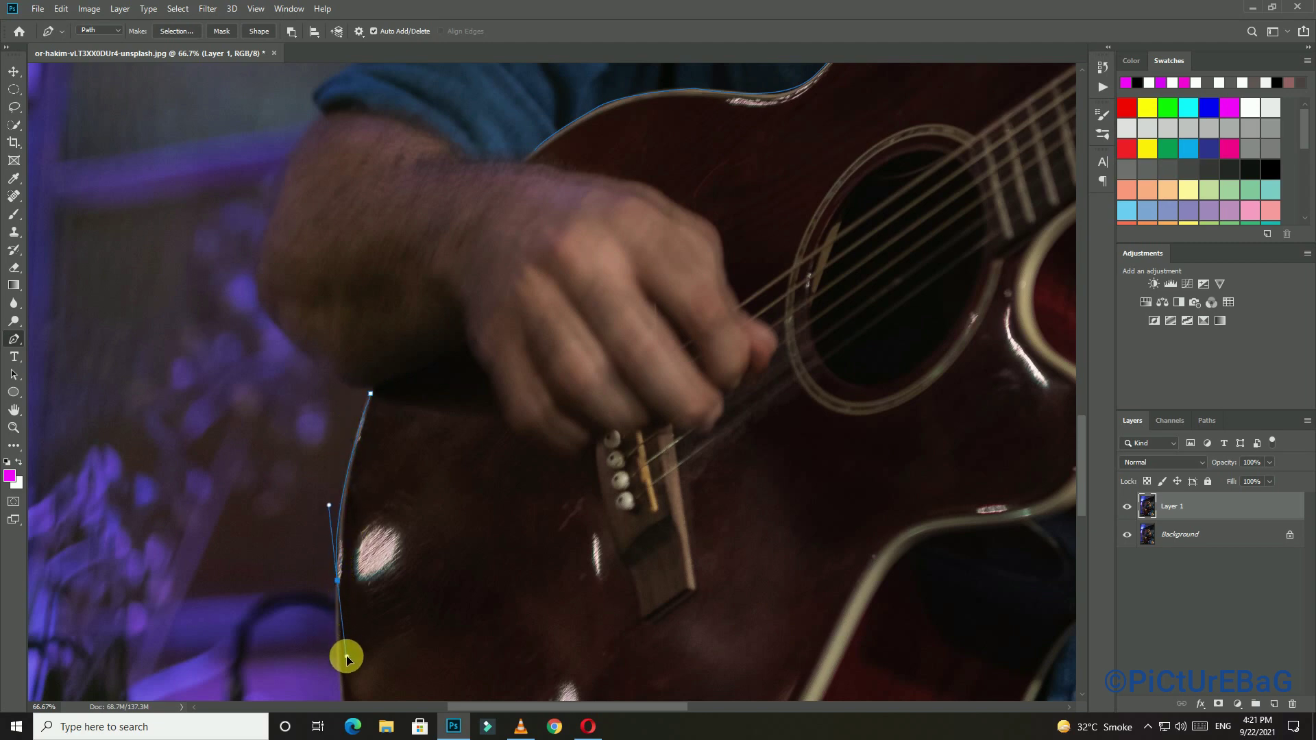
scroll(336, 548, "down", 5)
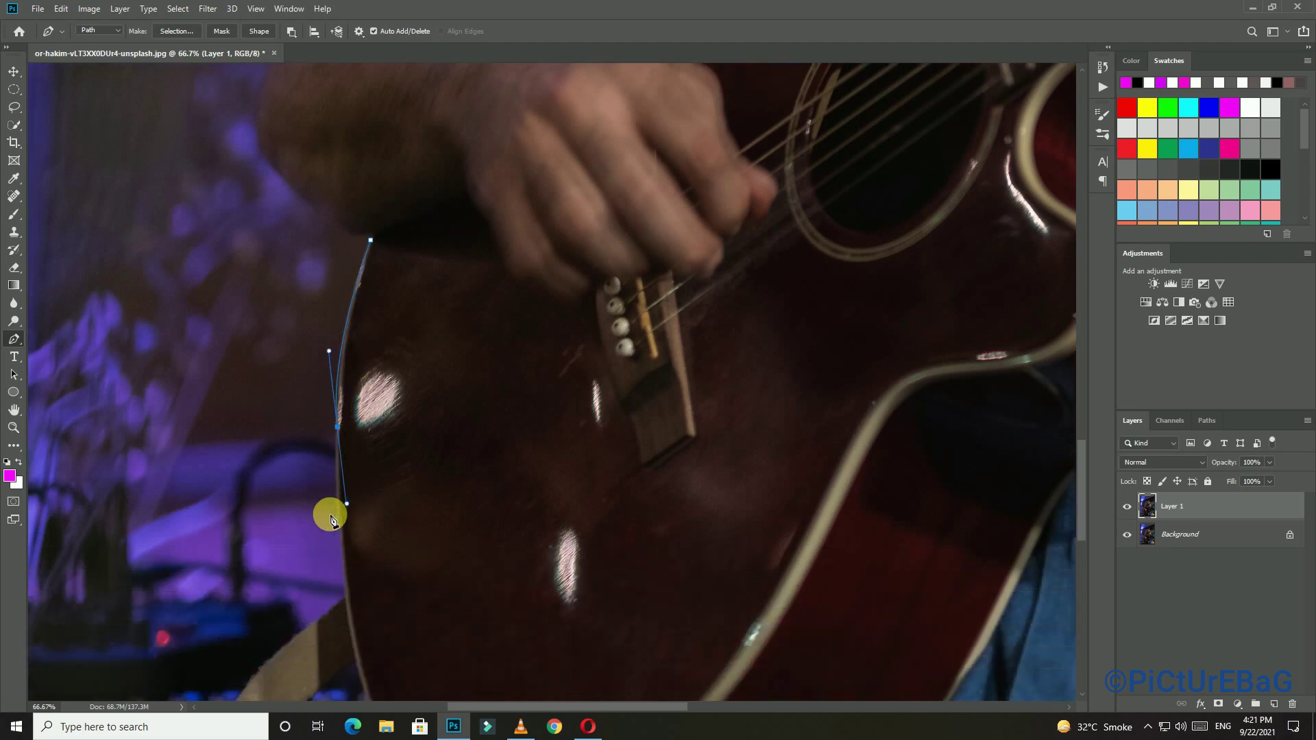
Add a lower curved anchor and refine the handles so the path hugs the left edge
left_click_drag(357, 598, 368, 639)
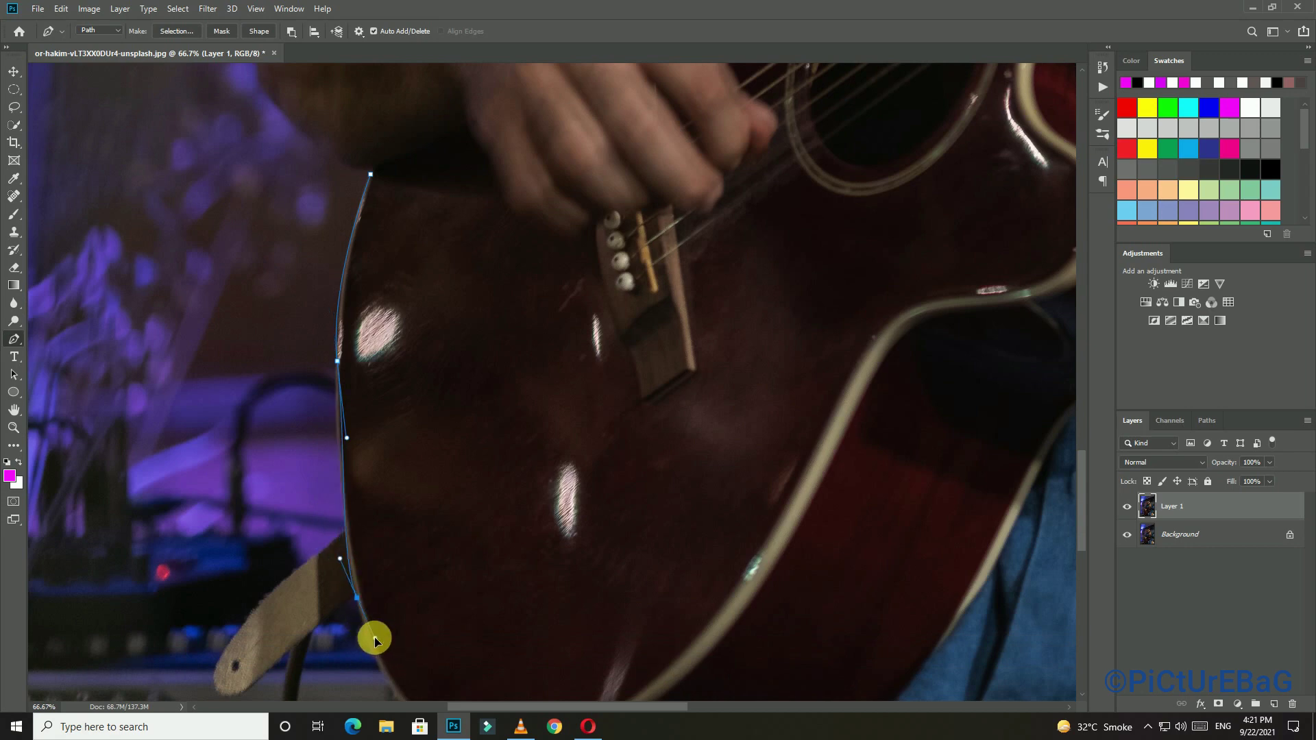
left_click(346, 442)
left_click_drag(346, 442, 337, 462)
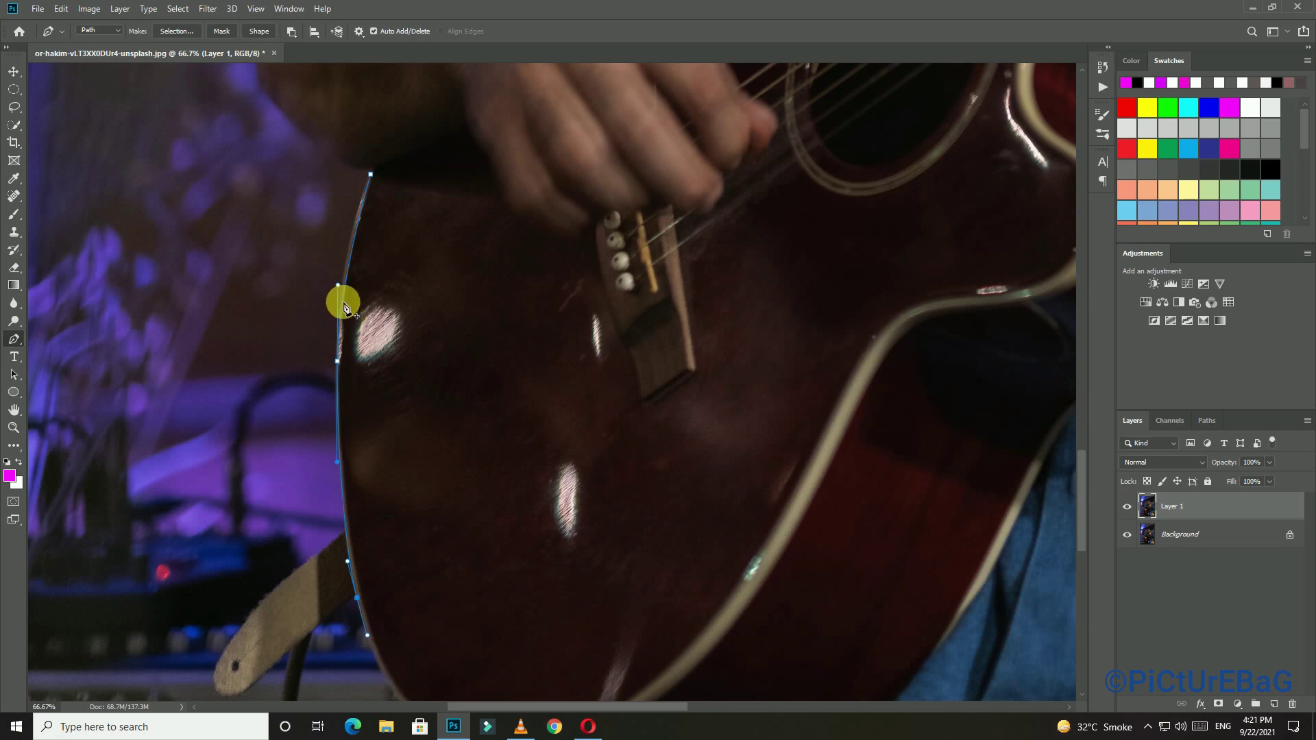
left_click_drag(339, 287, 331, 291)
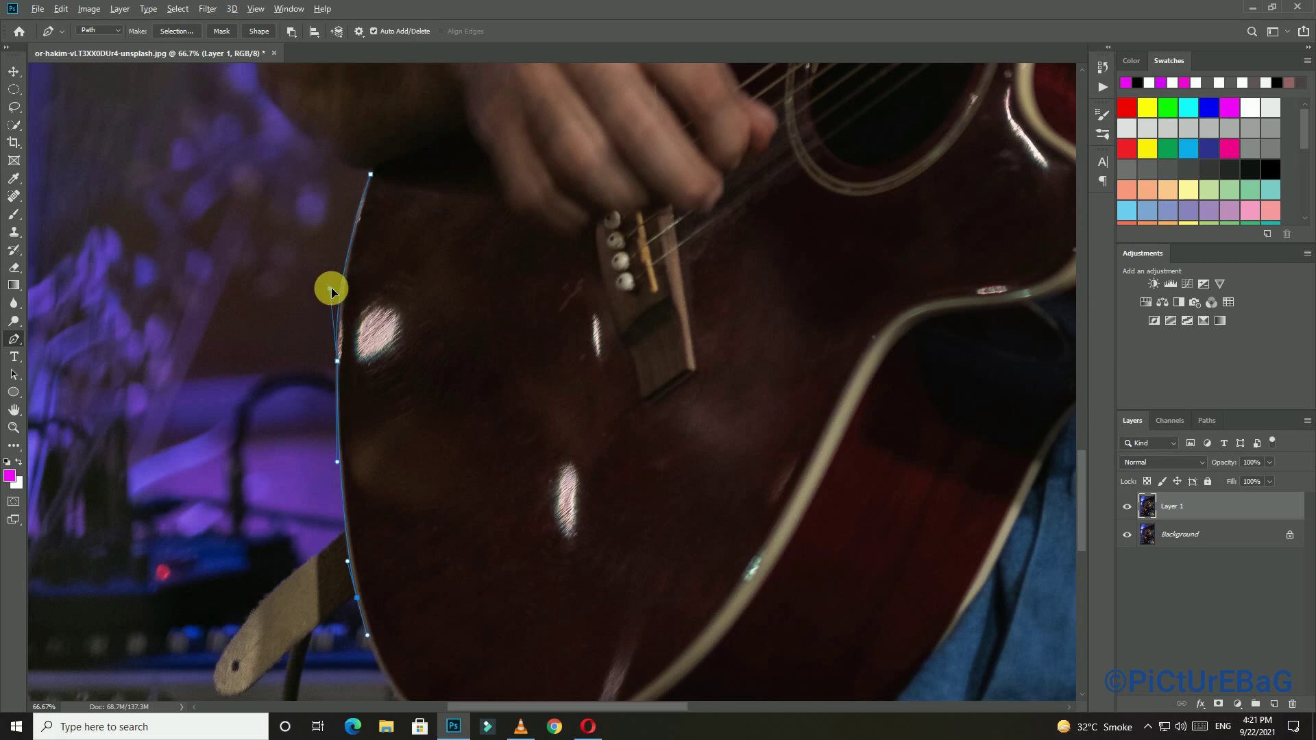
scroll(331, 288, "down", 2)
scroll(337, 293, "down", 2)
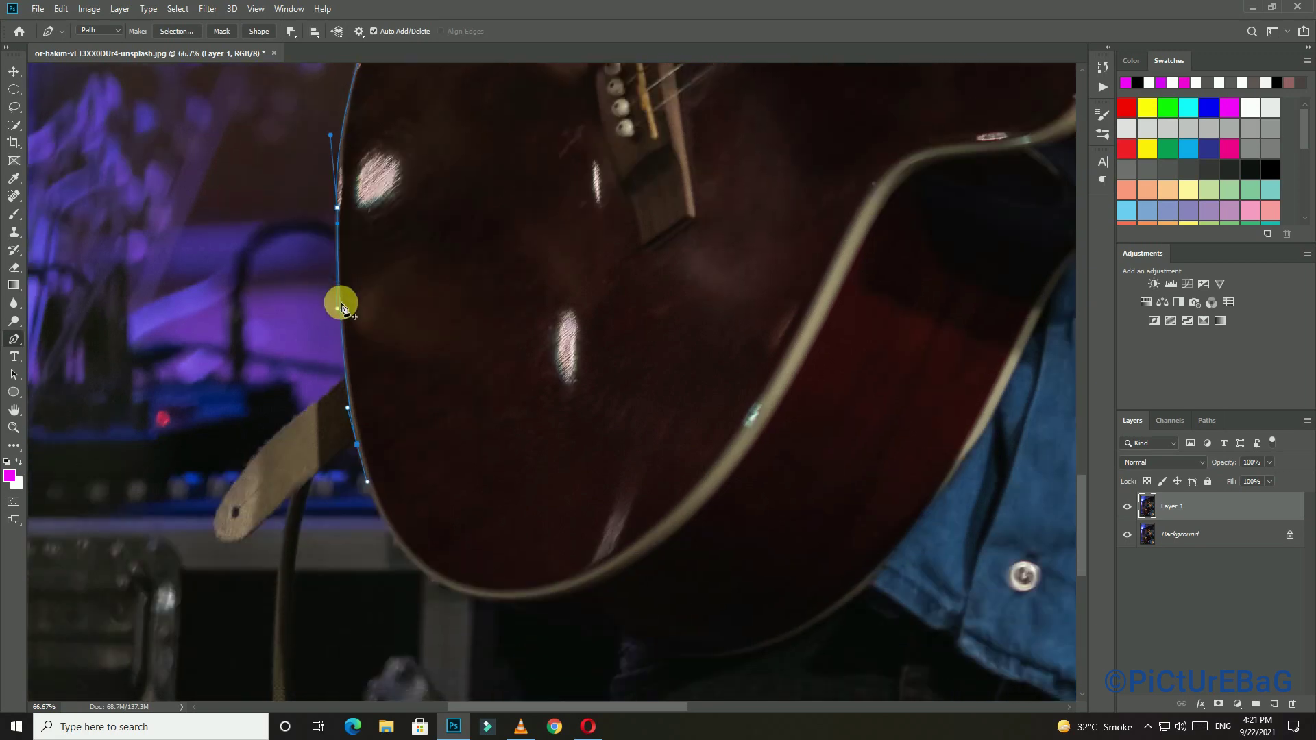
Extend the path around the guitar's bottom curve
scroll(339, 299, "down", 2)
scroll(337, 311, "down", 2)
left_click(452, 447)
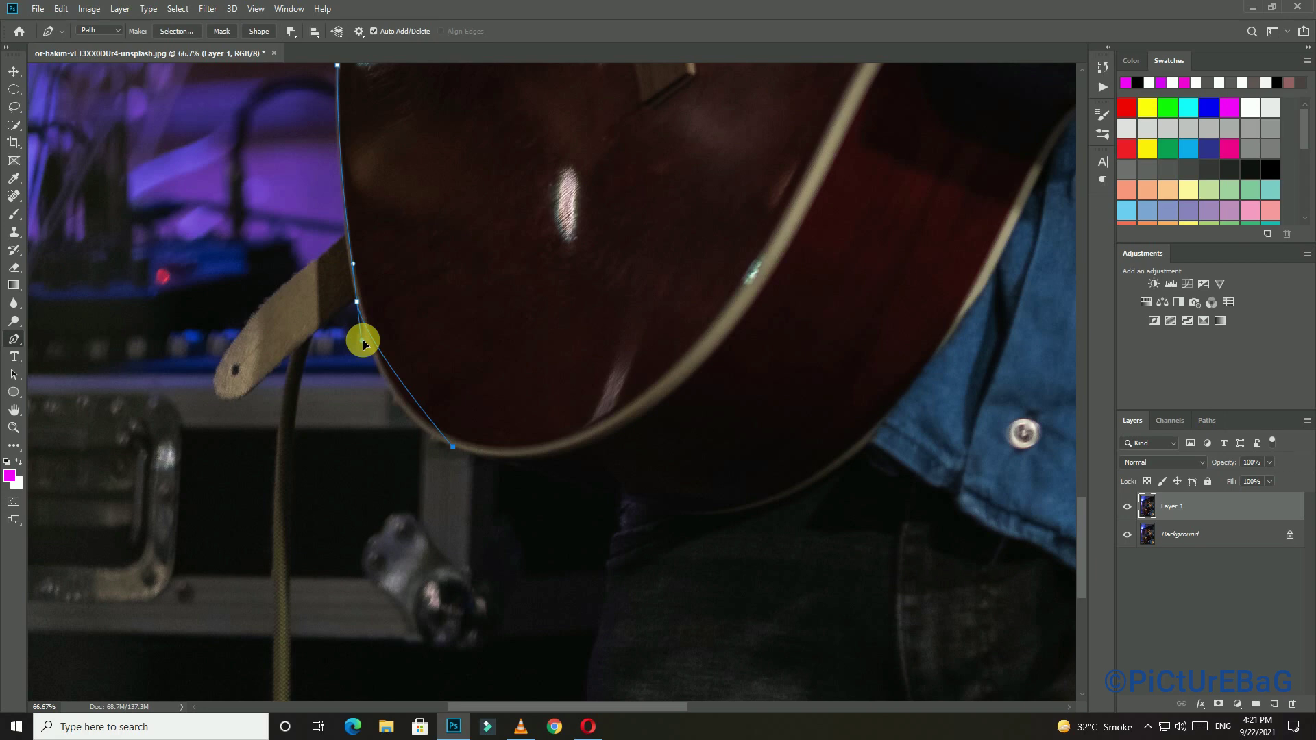
mouse_move(368, 339)
left_mouse_down()
mouse_move(333, 354)
mouse_move(375, 429)
left_mouse_up()
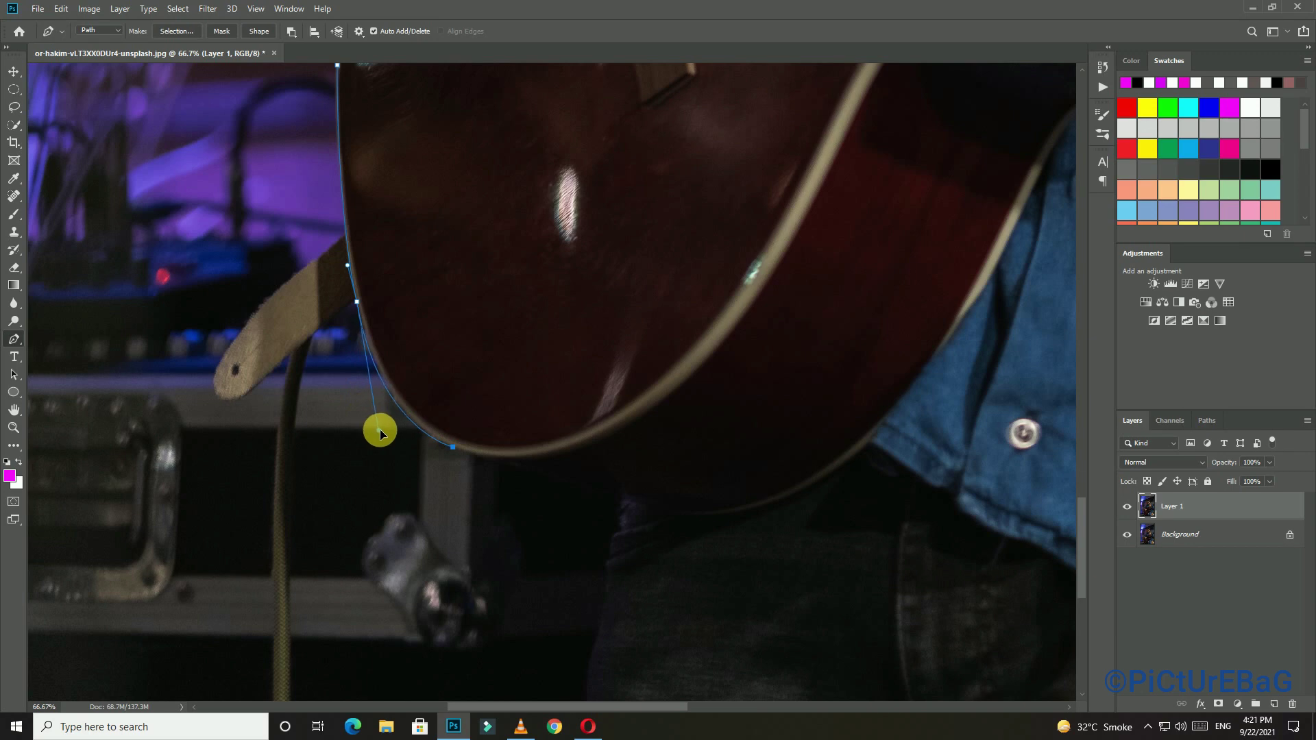
left_click_drag(375, 429, 379, 429)
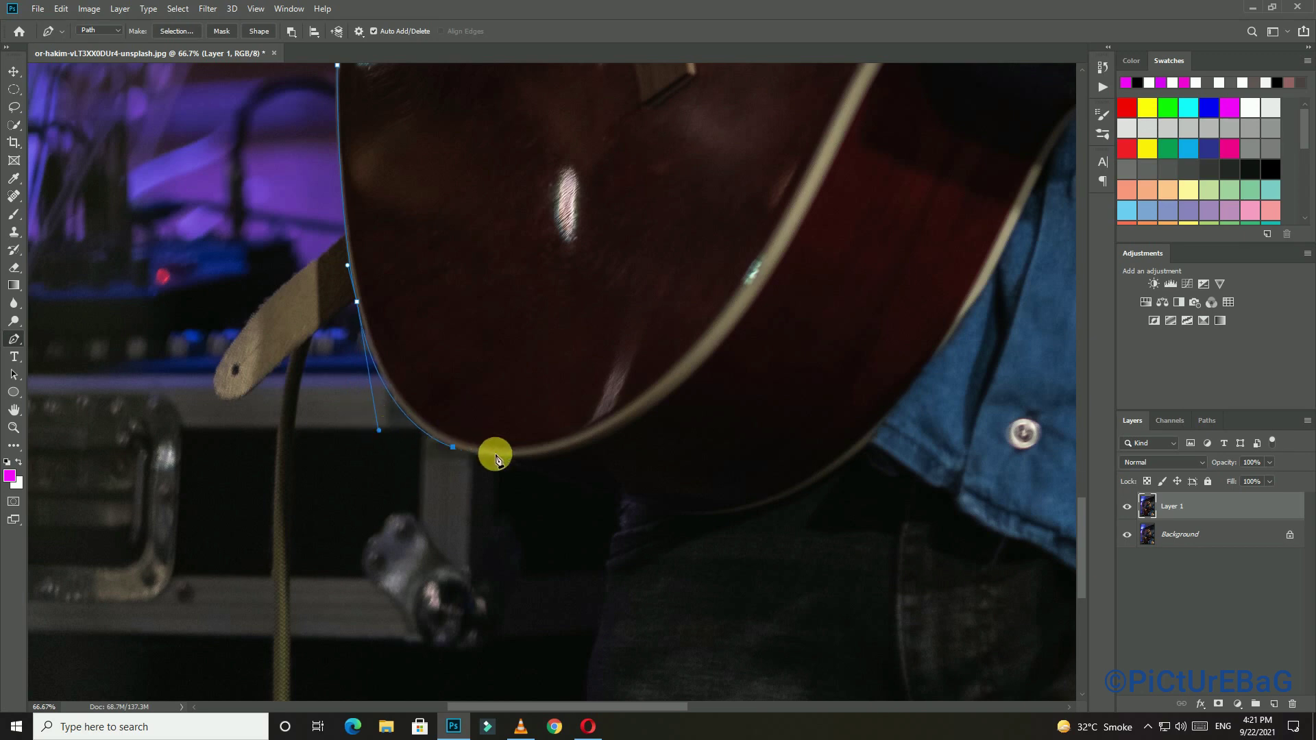
key("Escape")
Add anchors along the lower edge and the rising right edge, fine-tuning the curves
left_click(615, 427)
left_click_drag(623, 404, 671, 382)
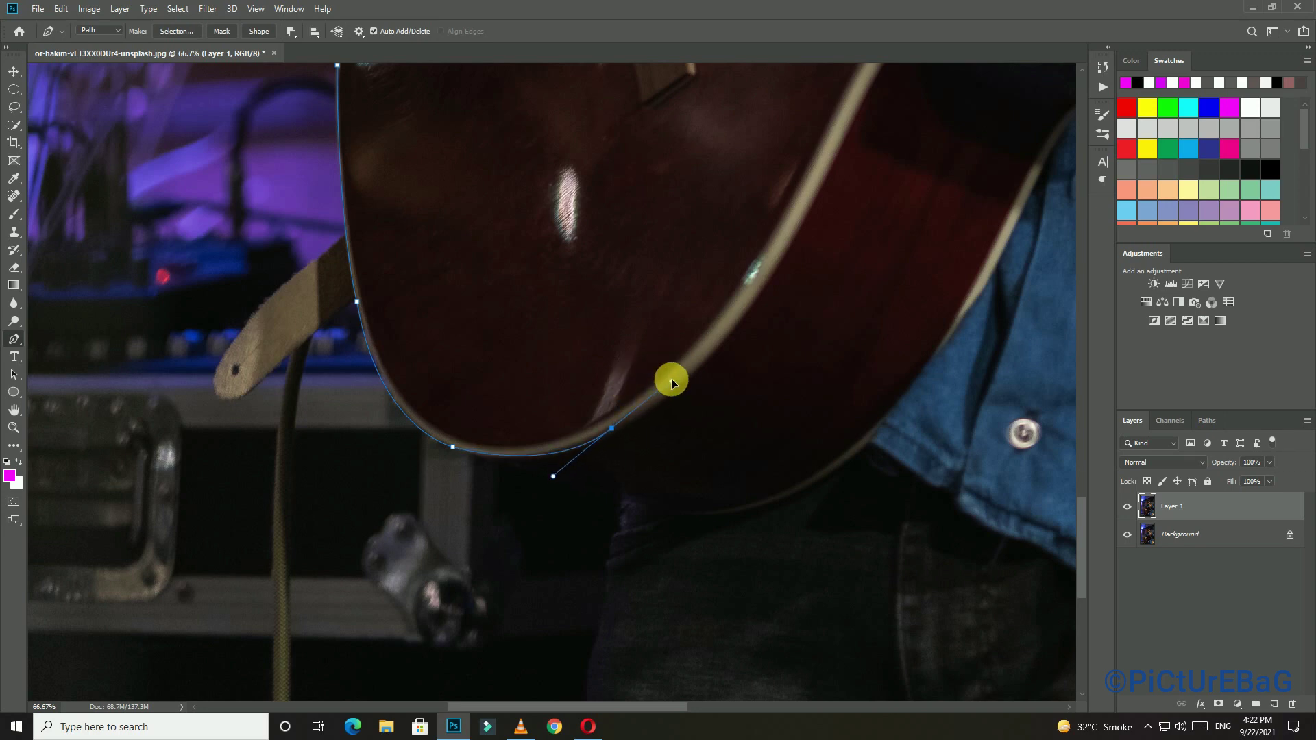
mouse_move(671, 382)
left_mouse_down()
mouse_move(692, 367)
mouse_move(697, 378)
left_mouse_up()
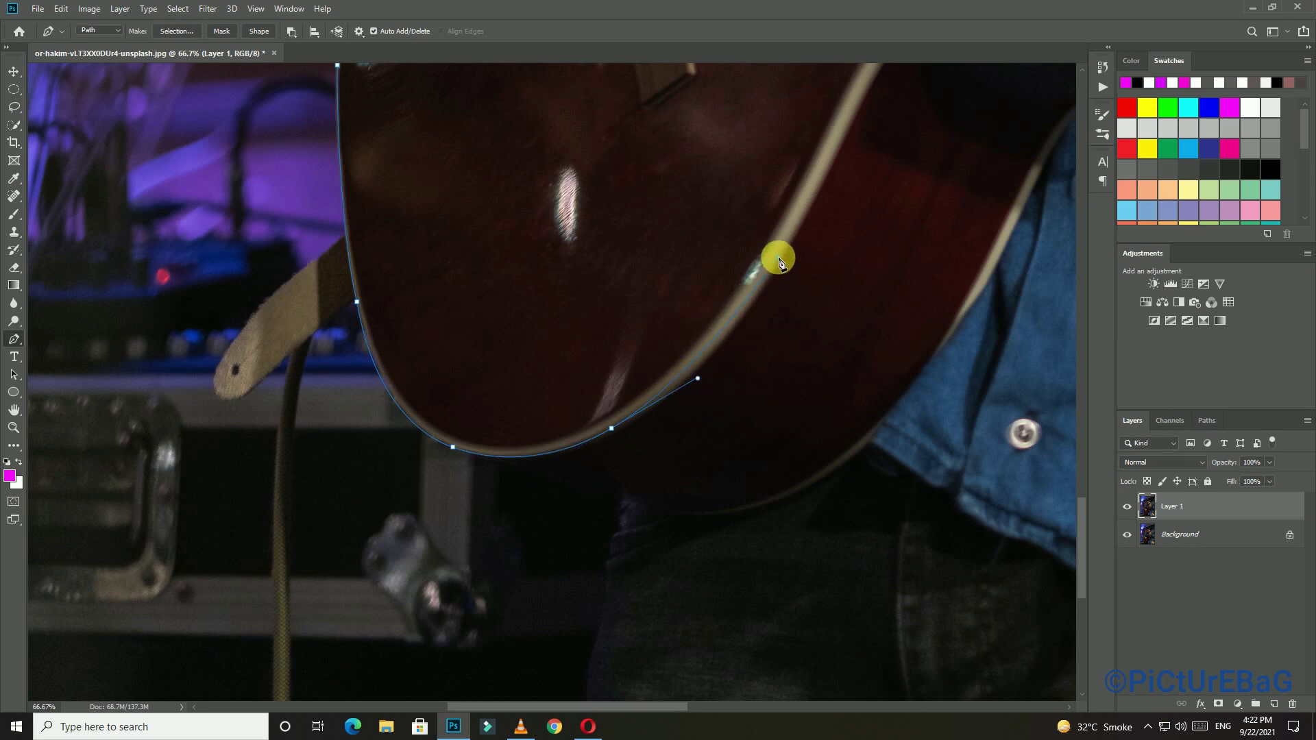
left_click(778, 258)
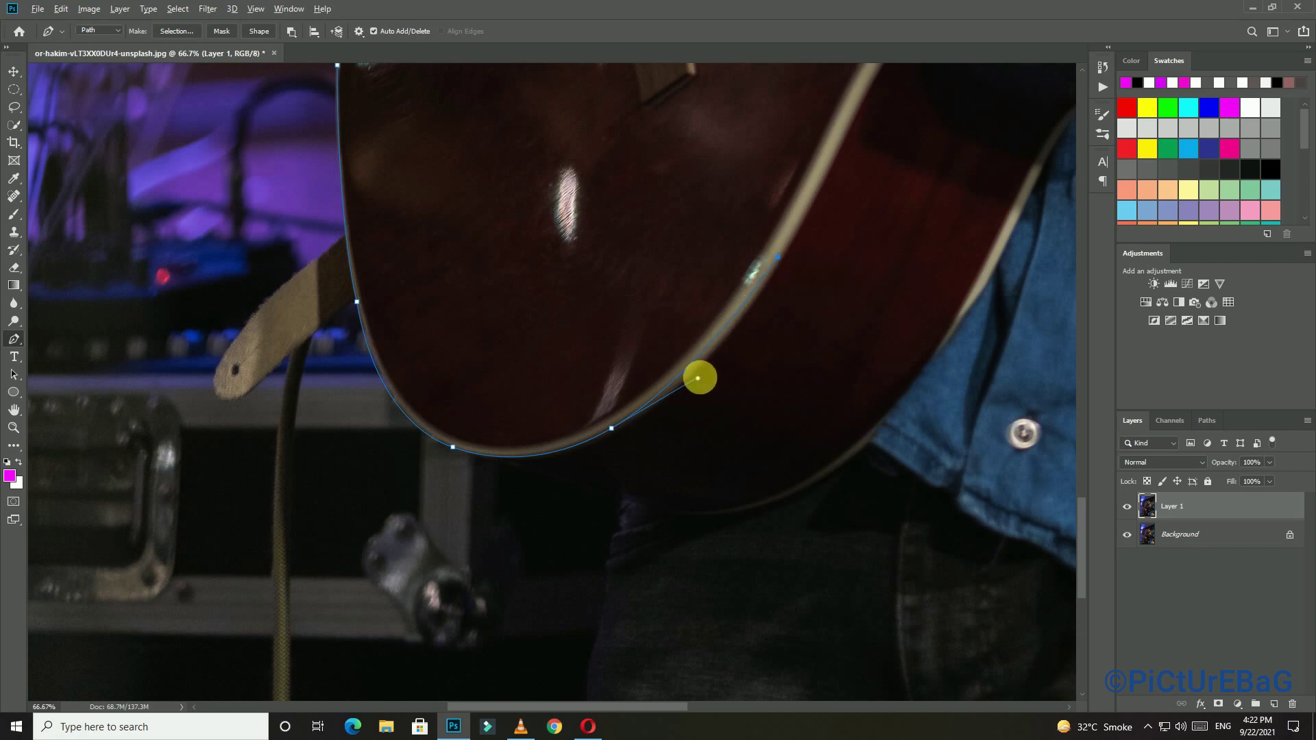
left_click_drag(697, 377, 713, 392)
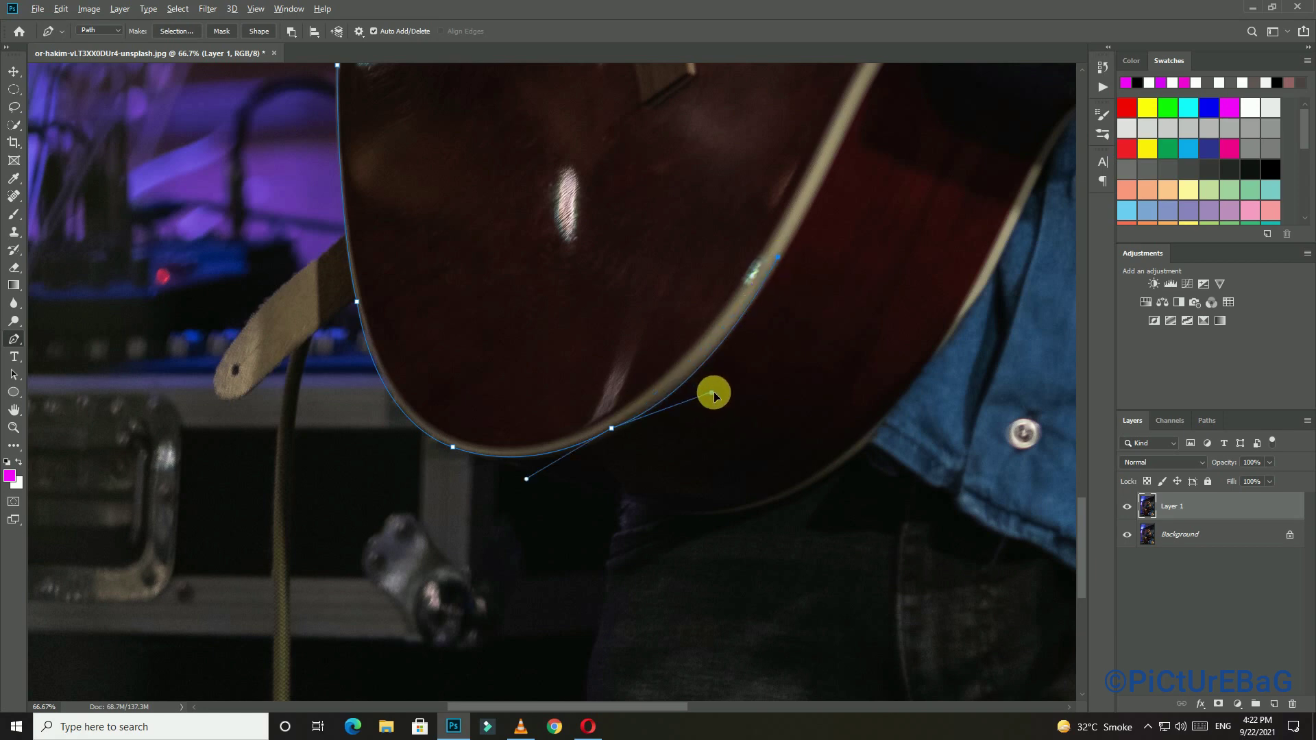
scroll(713, 391, "up", 5)
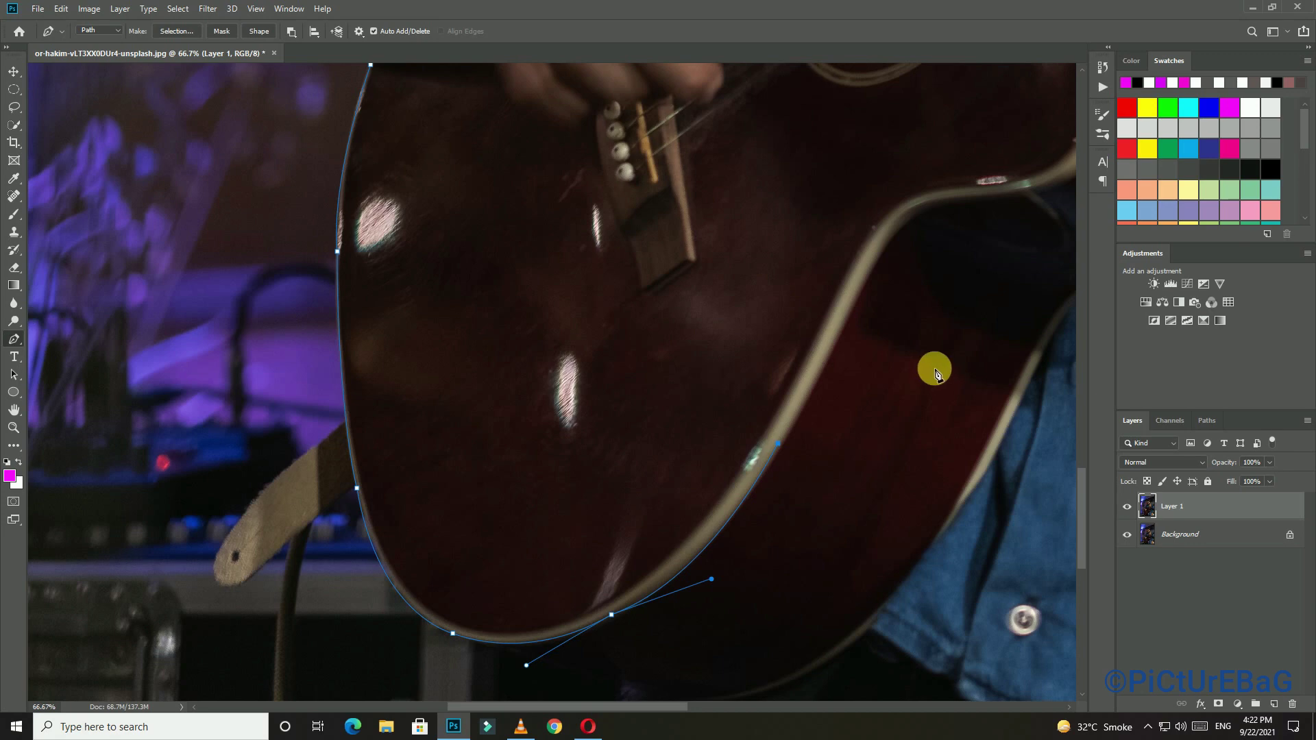
key("Escape")
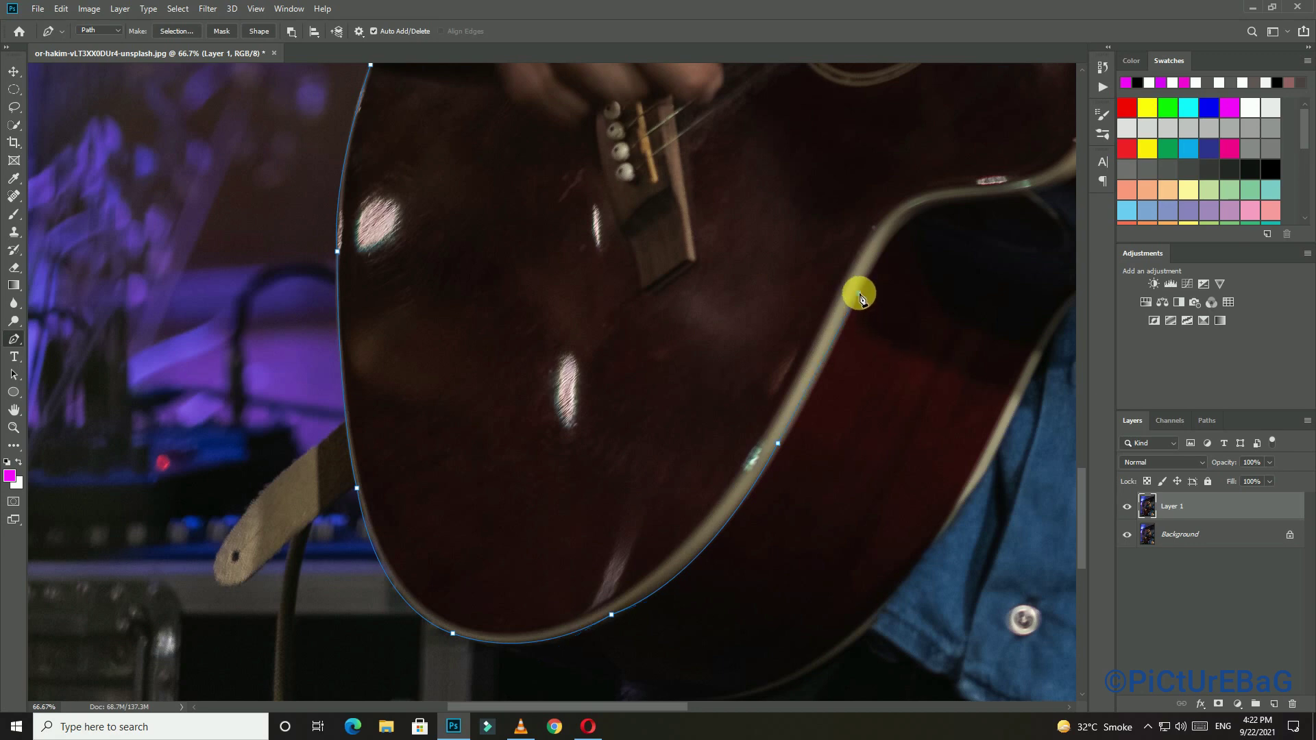
Continue the path up the guitar's right edge and curve it around the waist
left_click(860, 293)
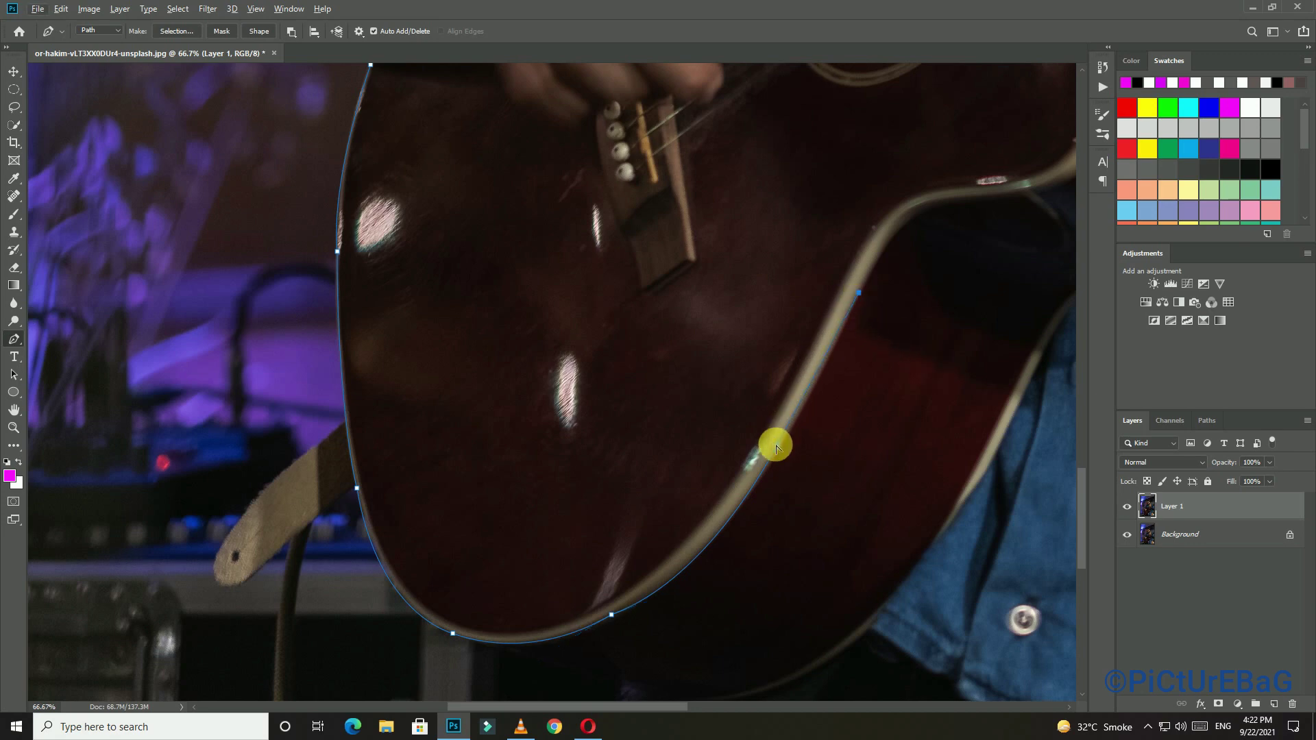
left_click(777, 447, "ctrl")
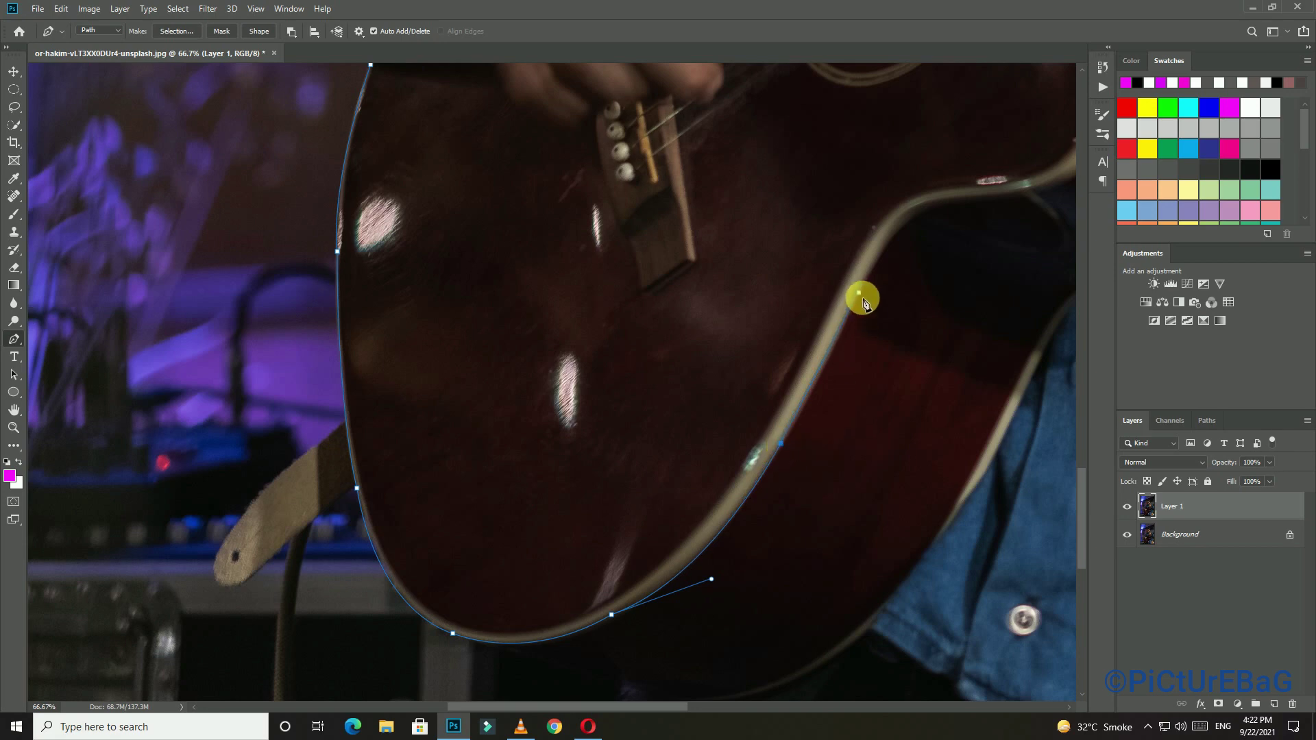
left_click(927, 217)
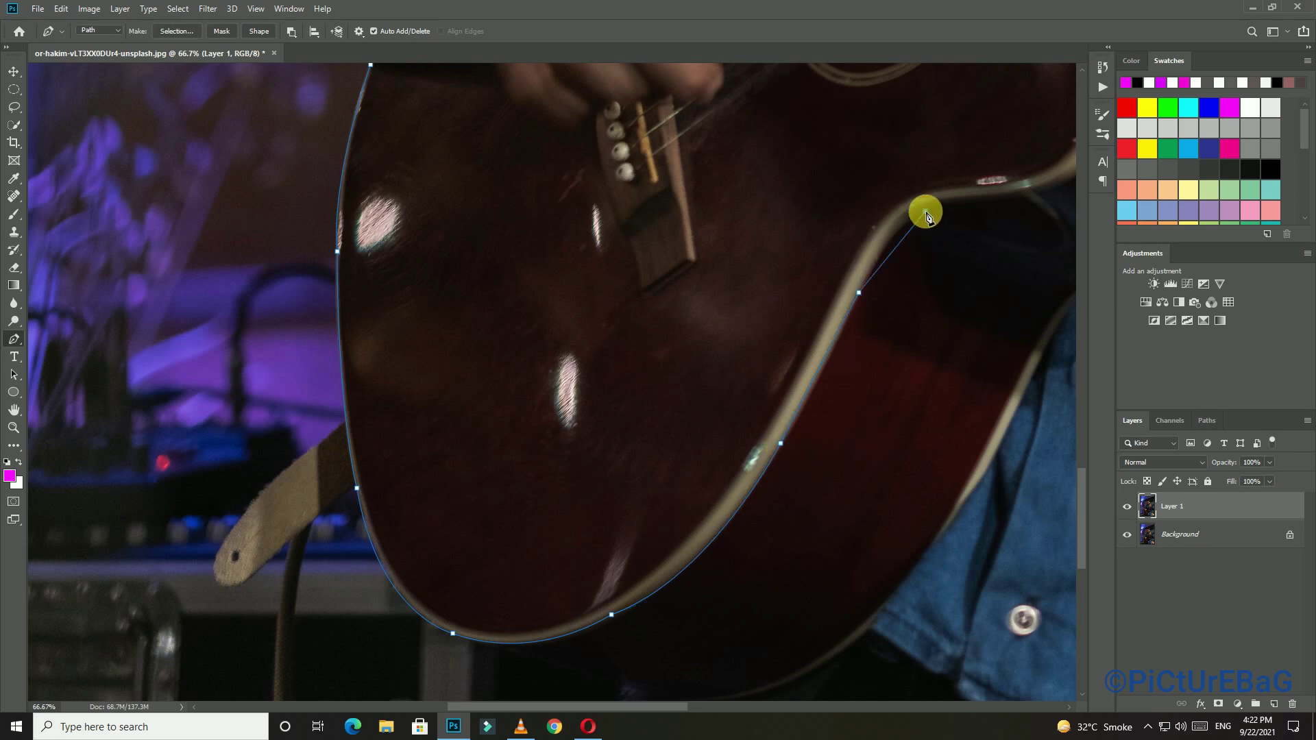
left_click_drag(926, 216, 948, 223)
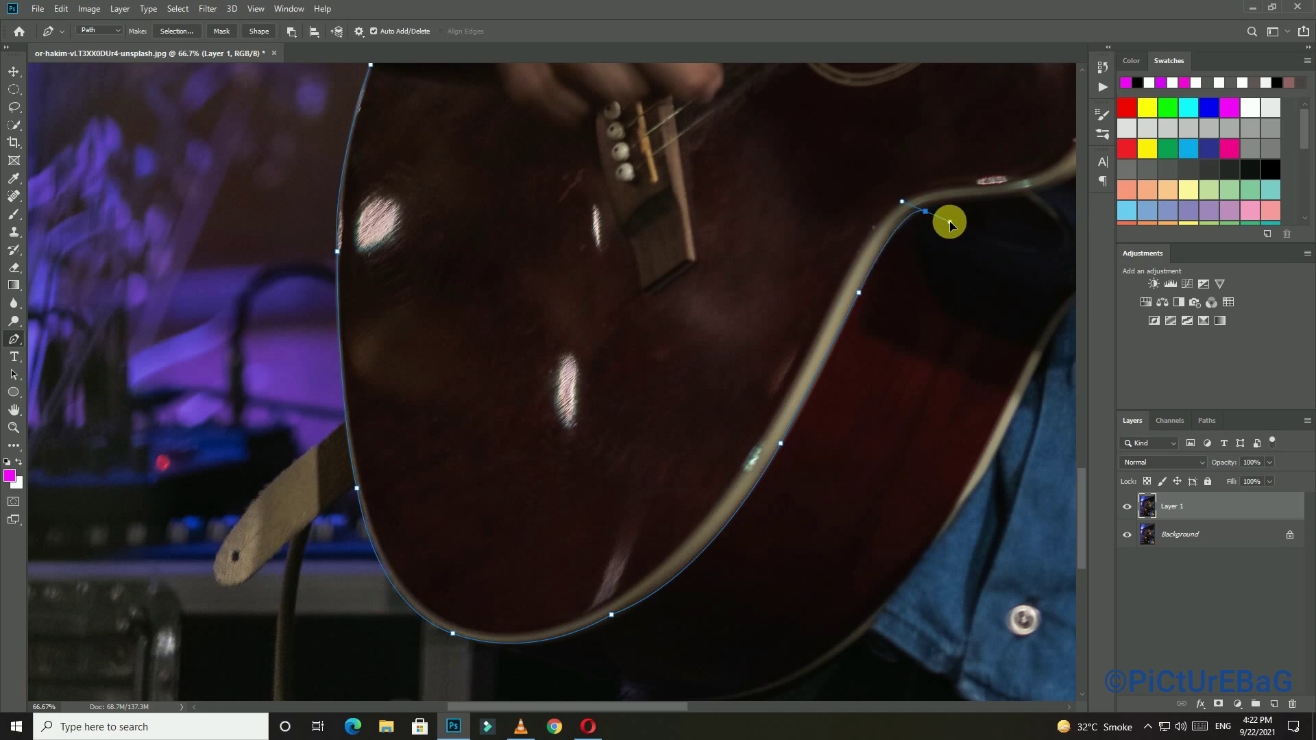
scroll(994, 274, "up", 1)
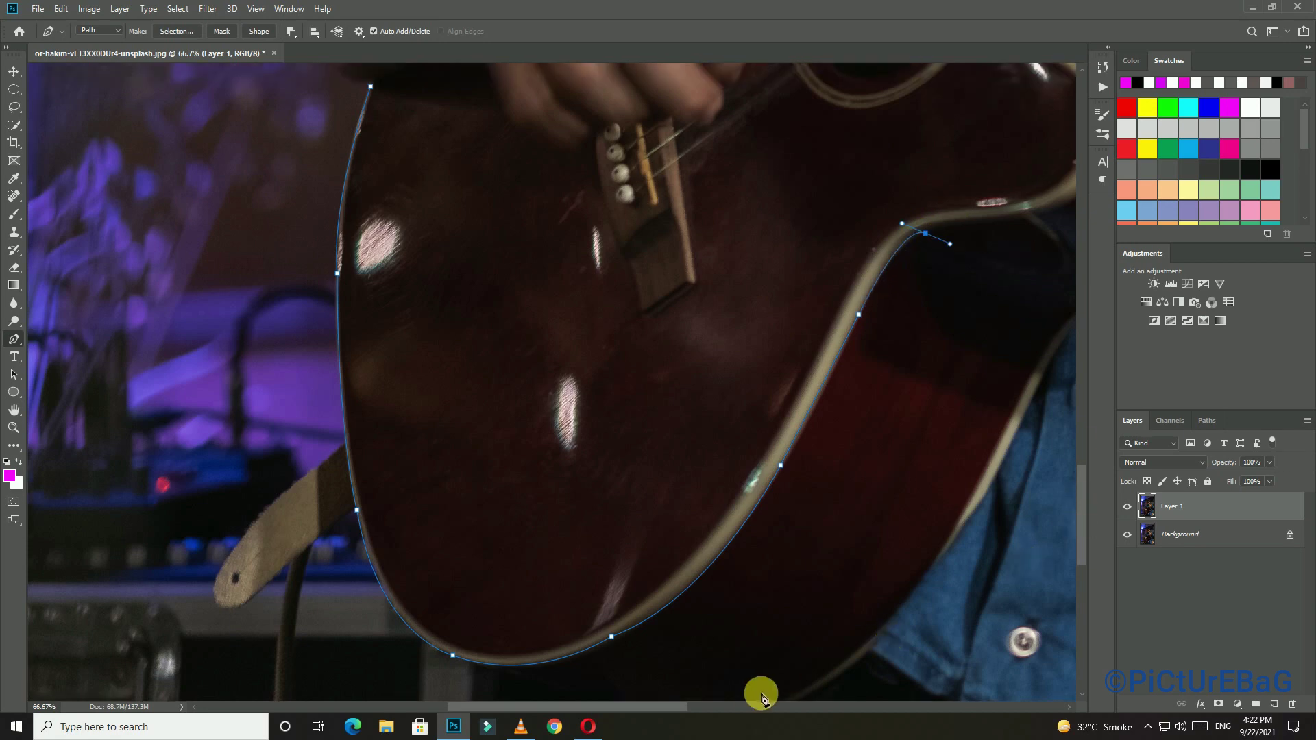
Trace the cutaway's inner edge with curved anchors, undoing one misplaced point
left_click_drag(684, 706, 747, 704)
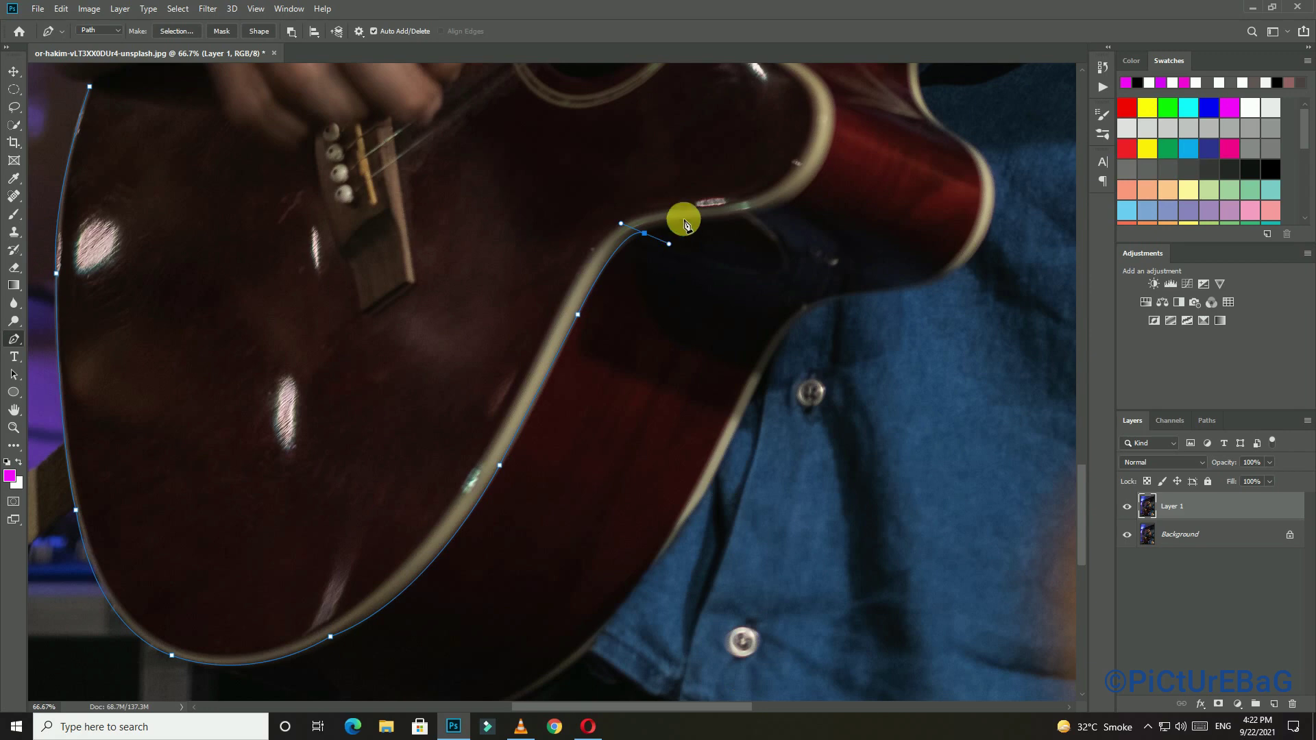
left_click_drag(766, 213, 825, 229)
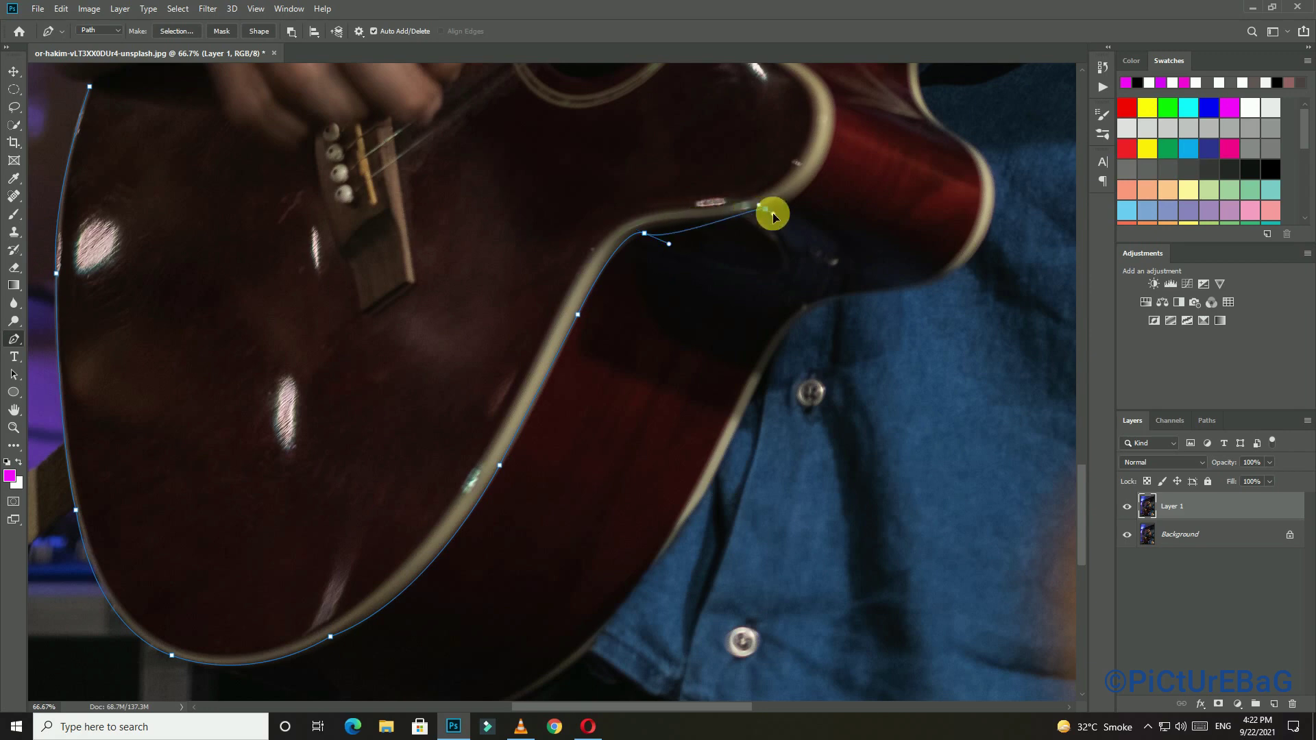
key("ctrl+z")
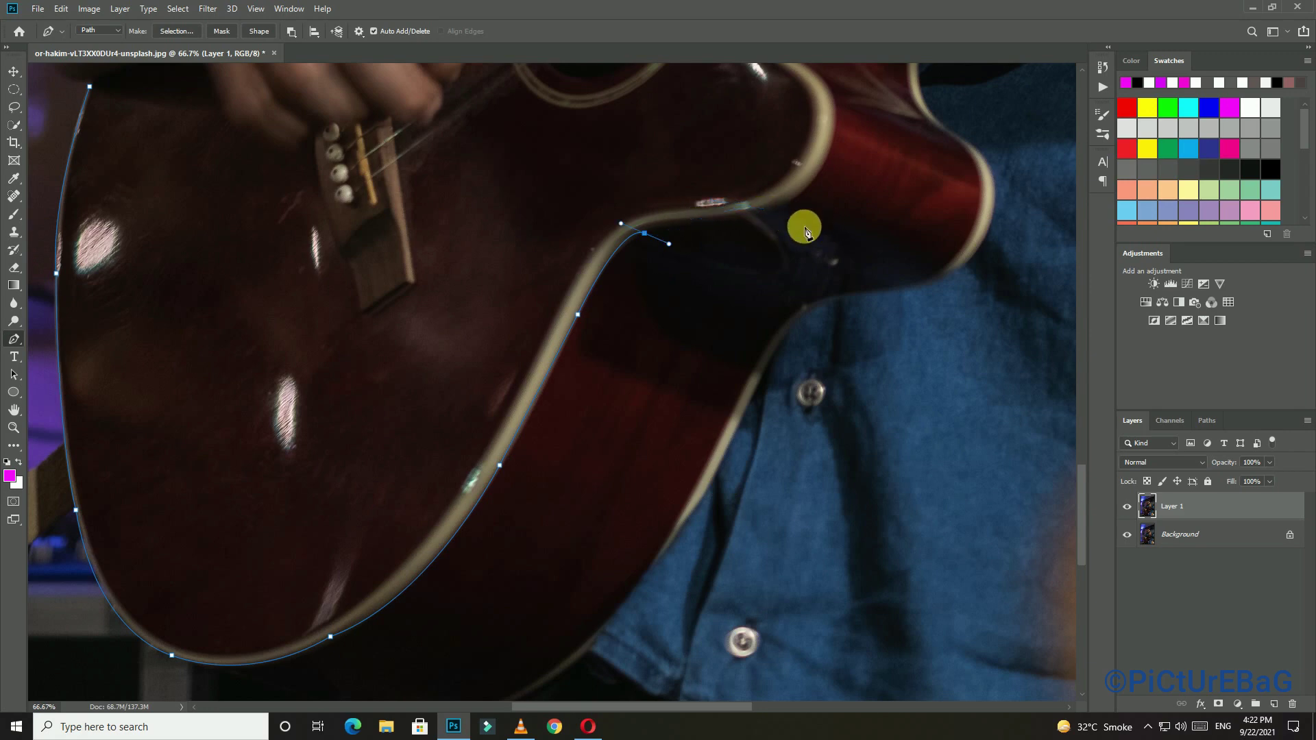
left_click(778, 209)
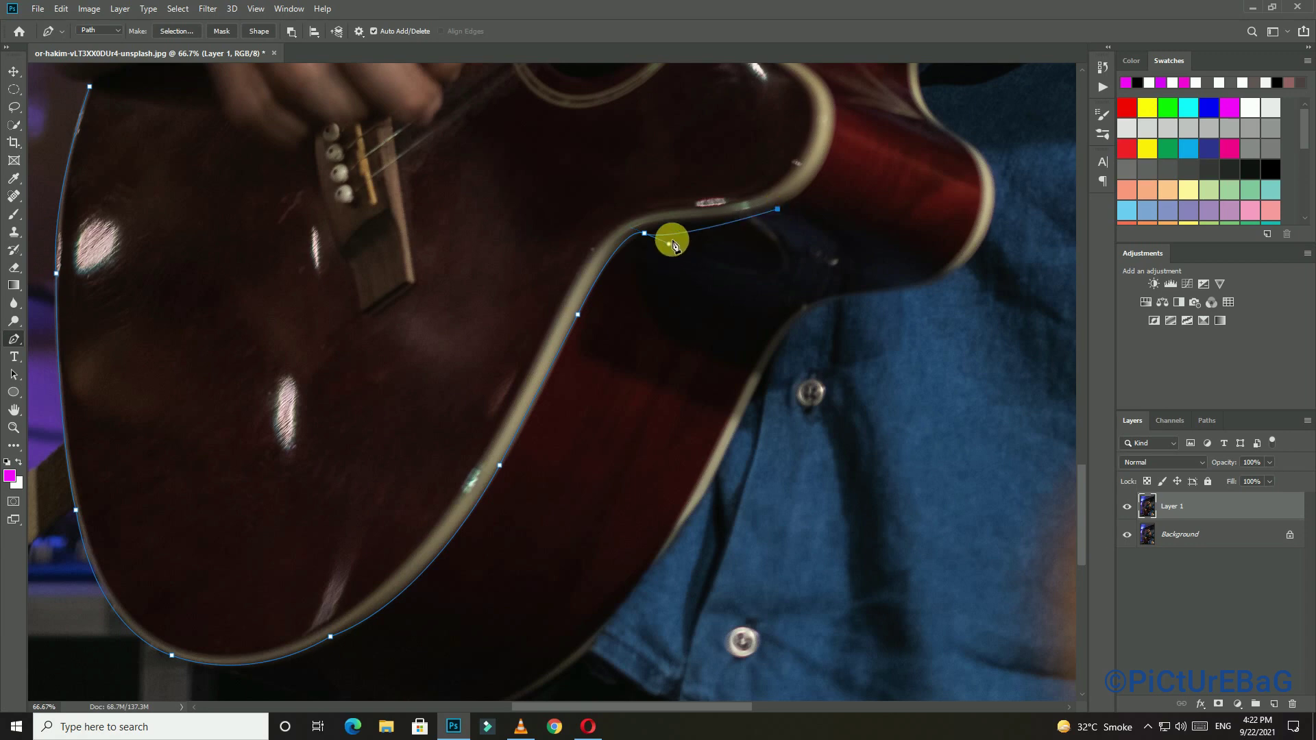
mouse_move(670, 246)
left_mouse_down()
mouse_move(781, 221)
mouse_move(699, 200)
mouse_move(659, 220)
left_mouse_up()
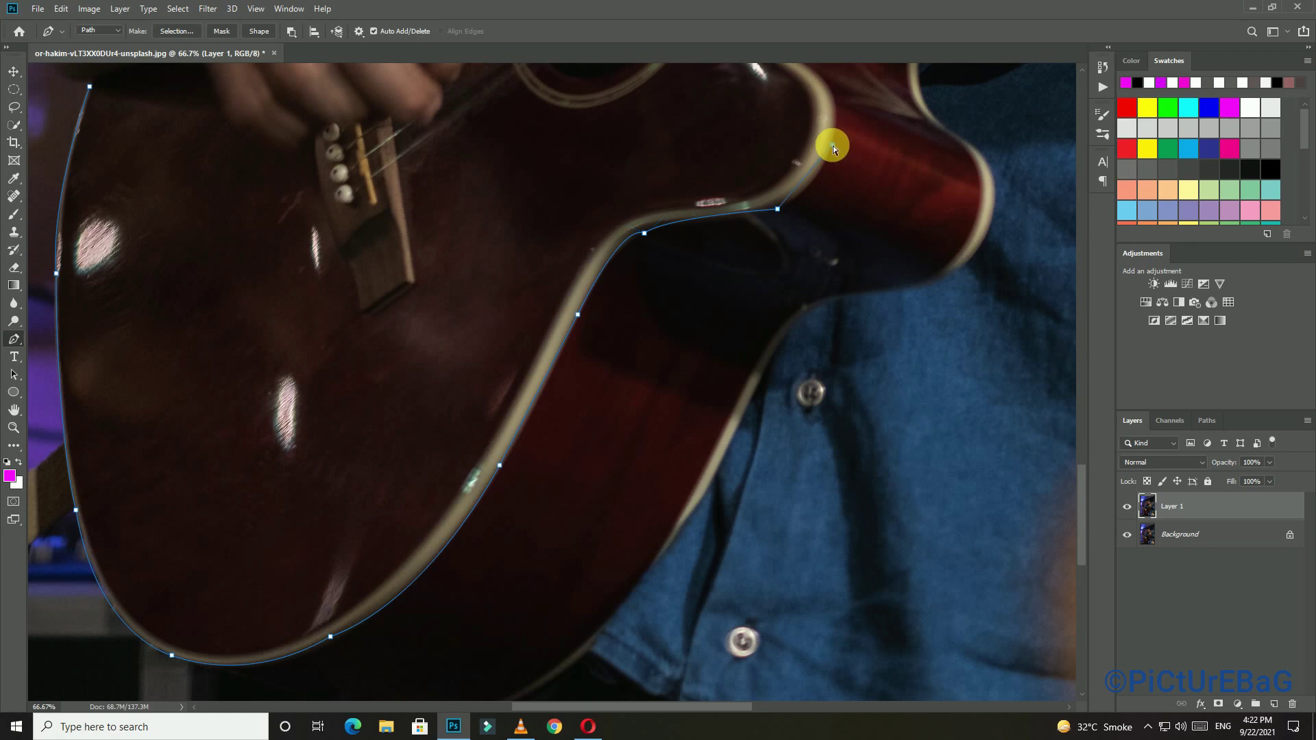
left_click_drag(834, 148, 841, 106)
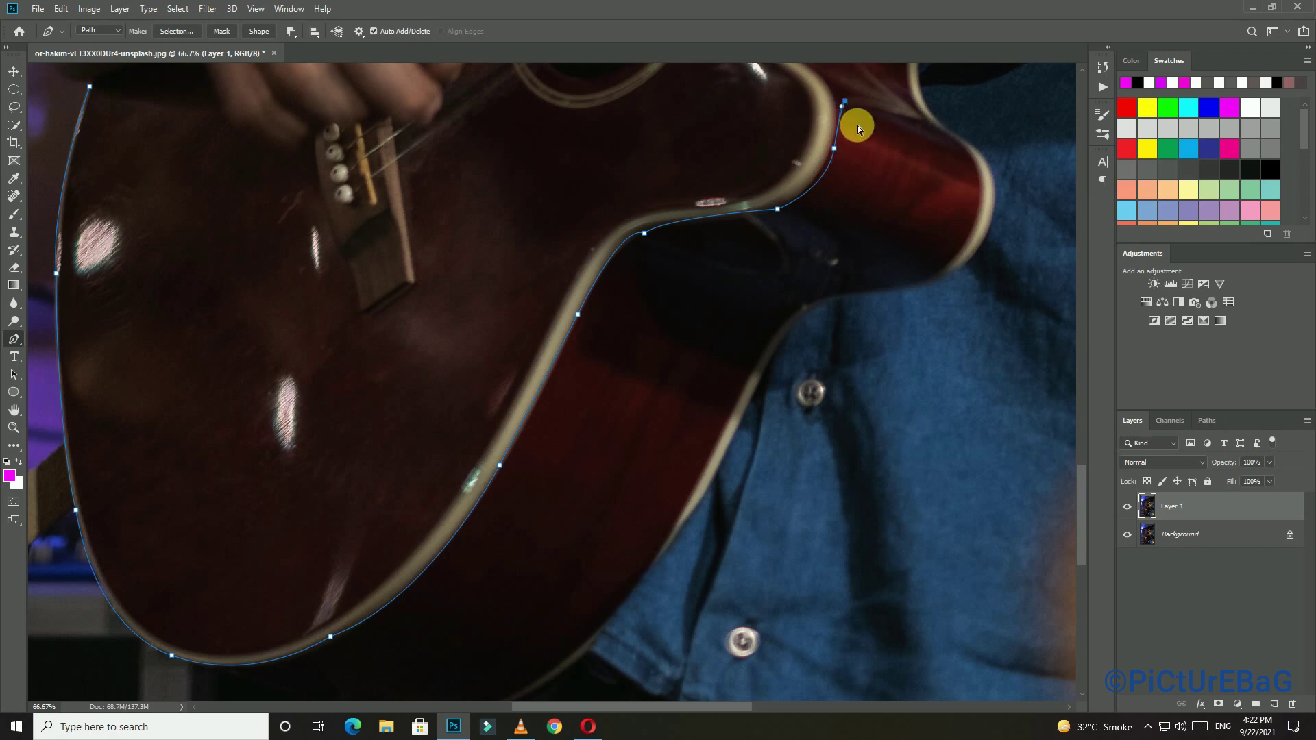
mouse_move(842, 111)
left_mouse_down()
mouse_move(848, 62)
mouse_move(866, 140)
left_mouse_up()
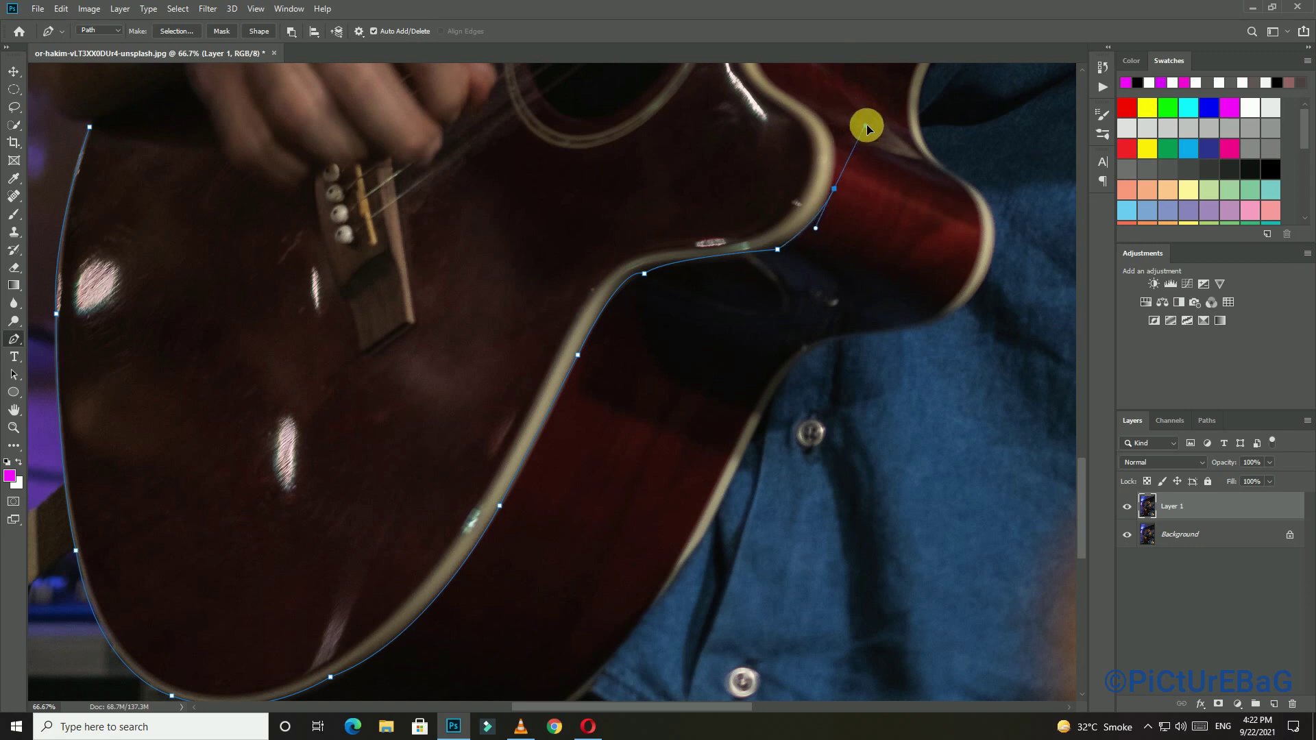
Place more anchors higher around the cutaway rim, tightening handles toward the neck
scroll(853, 267, "up", 3)
left_click(830, 255)
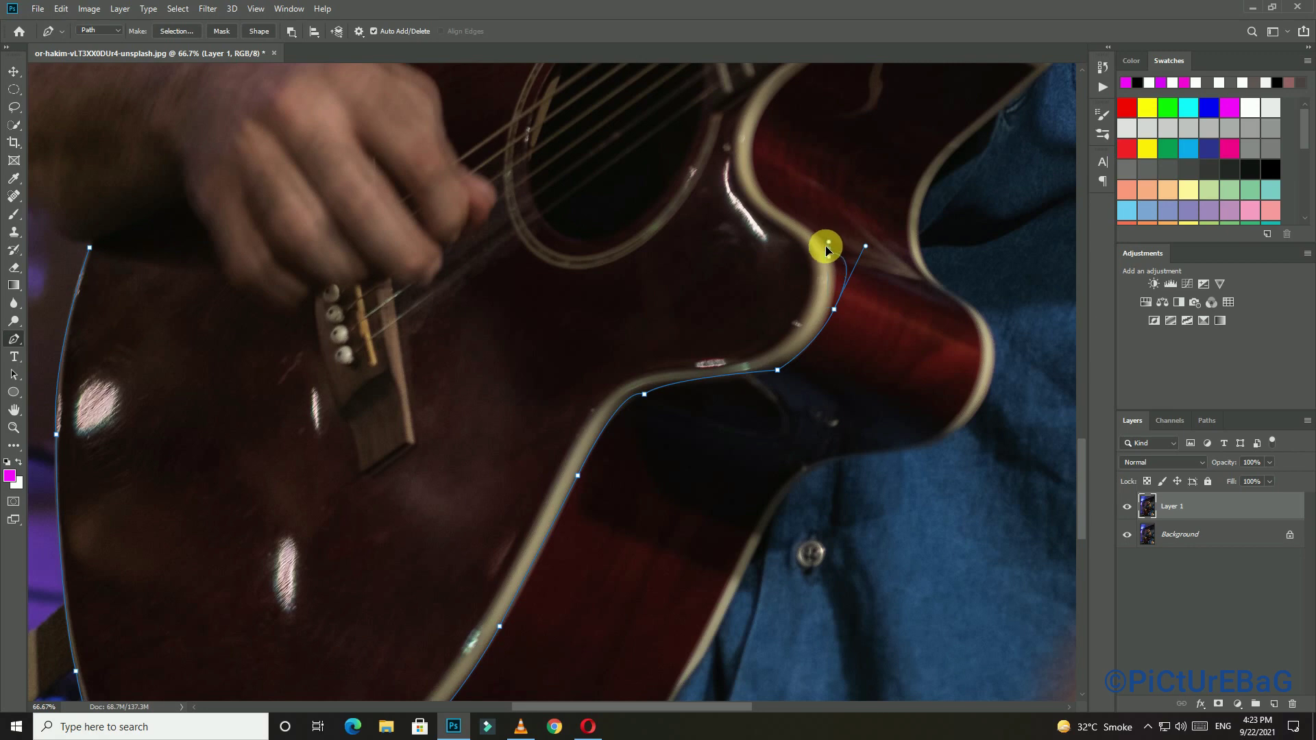
mouse_move(828, 246)
left_mouse_down()
mouse_move(865, 251)
mouse_move(841, 243)
left_mouse_up()
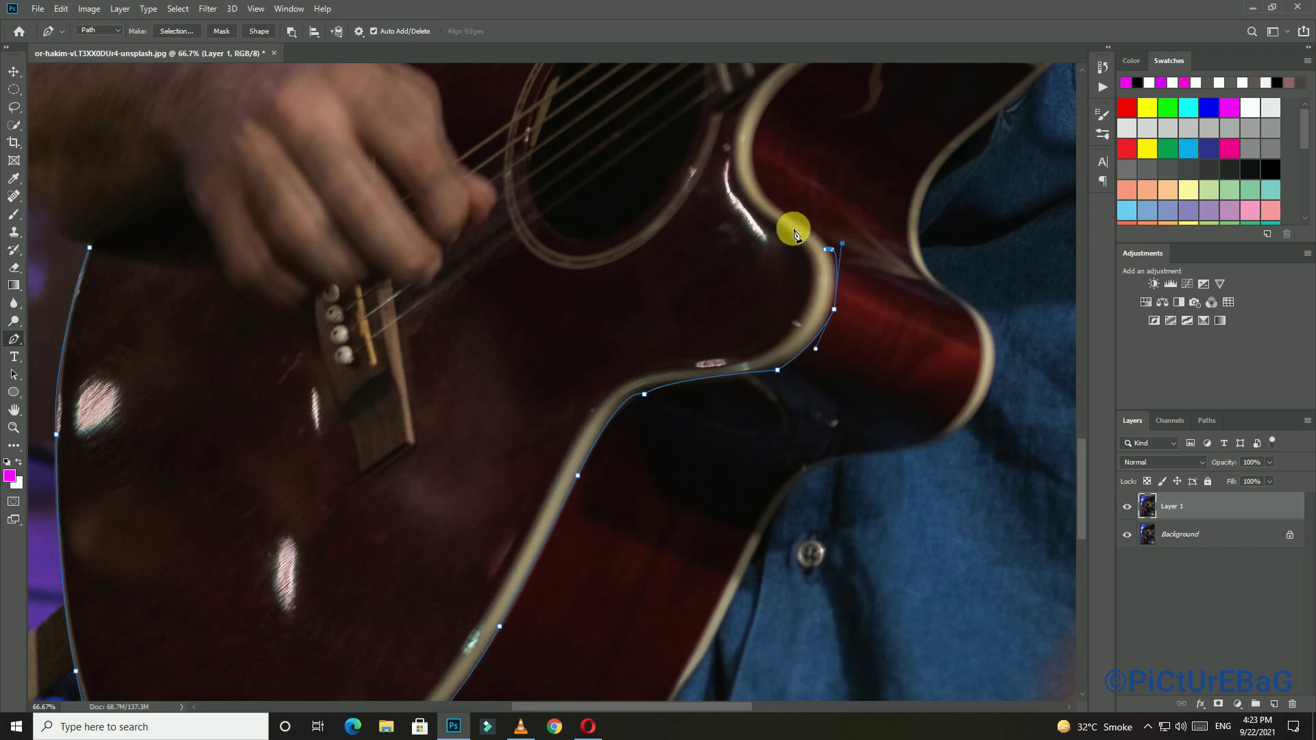
left_click(773, 206)
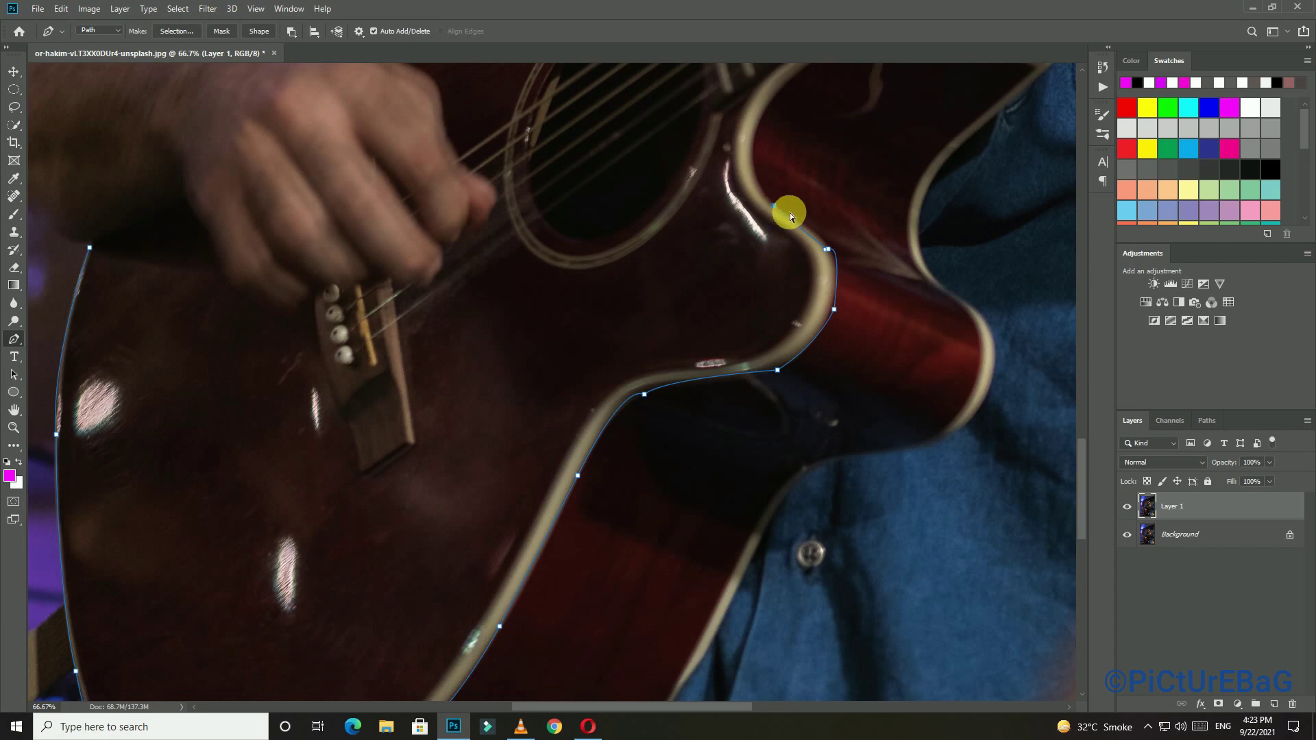
left_click(828, 249)
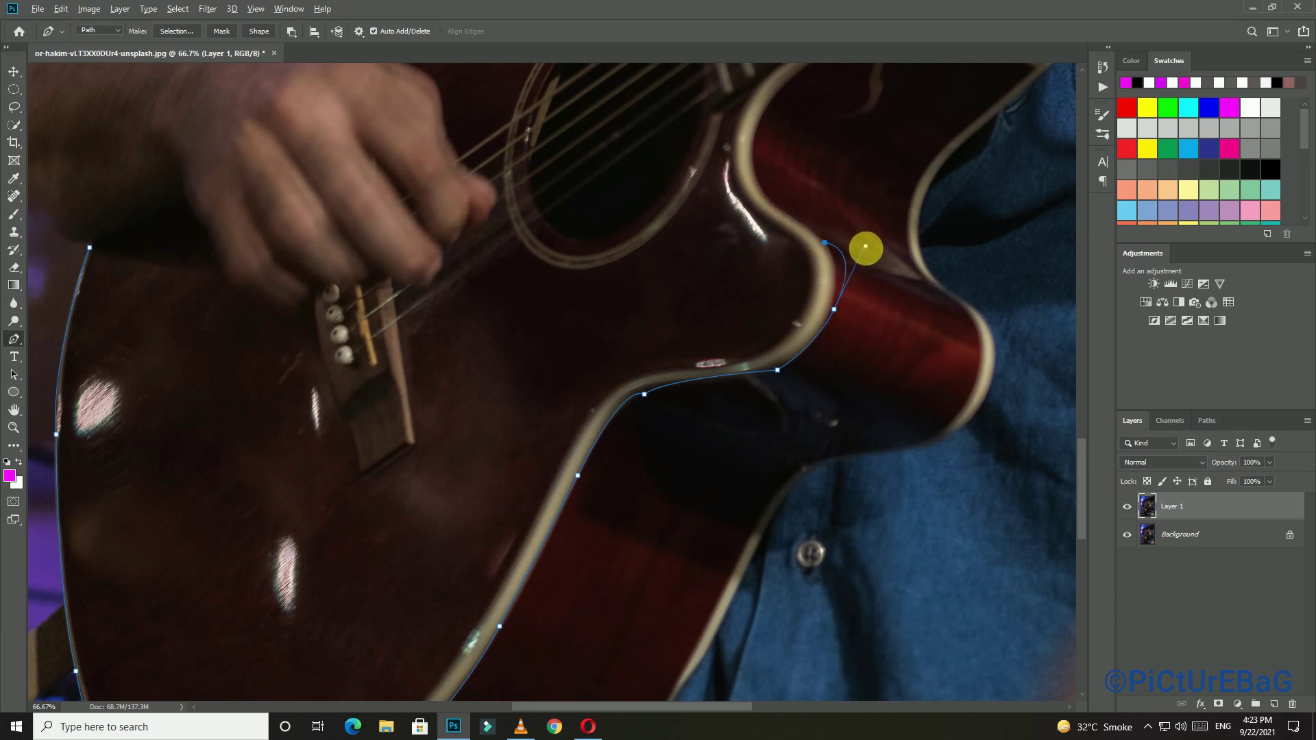
left_click_drag(866, 245, 850, 251)
left_click(772, 213)
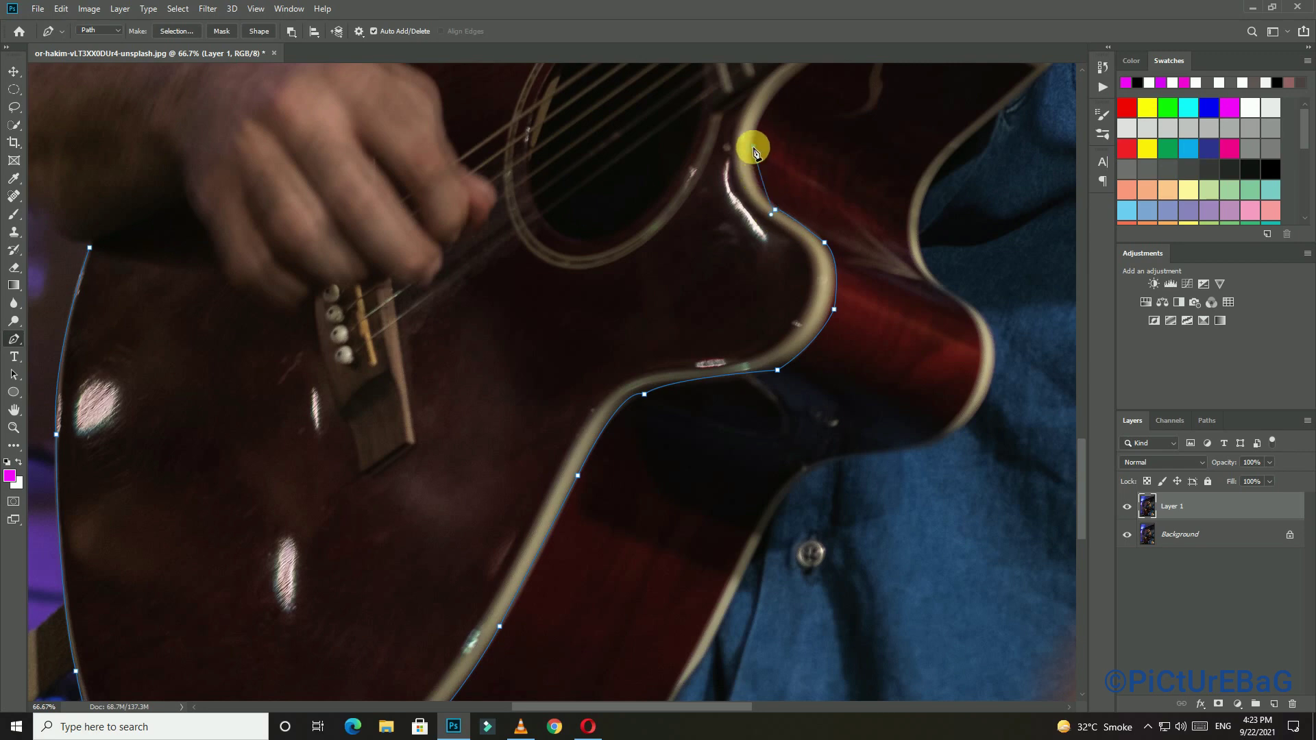
left_click(753, 148)
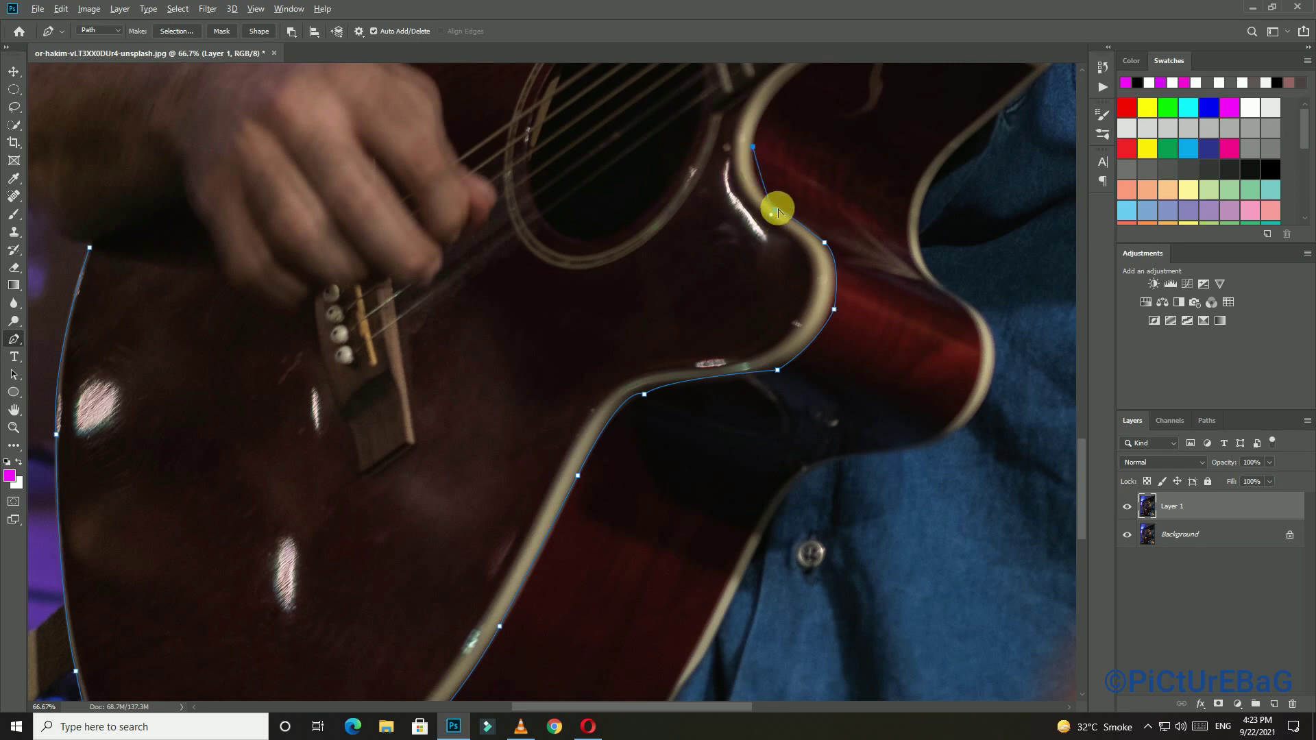
mouse_move(779, 203)
left_mouse_down()
mouse_move(785, 211)
mouse_move(786, 199)
left_mouse_up()
scroll(754, 261, "up", 2)
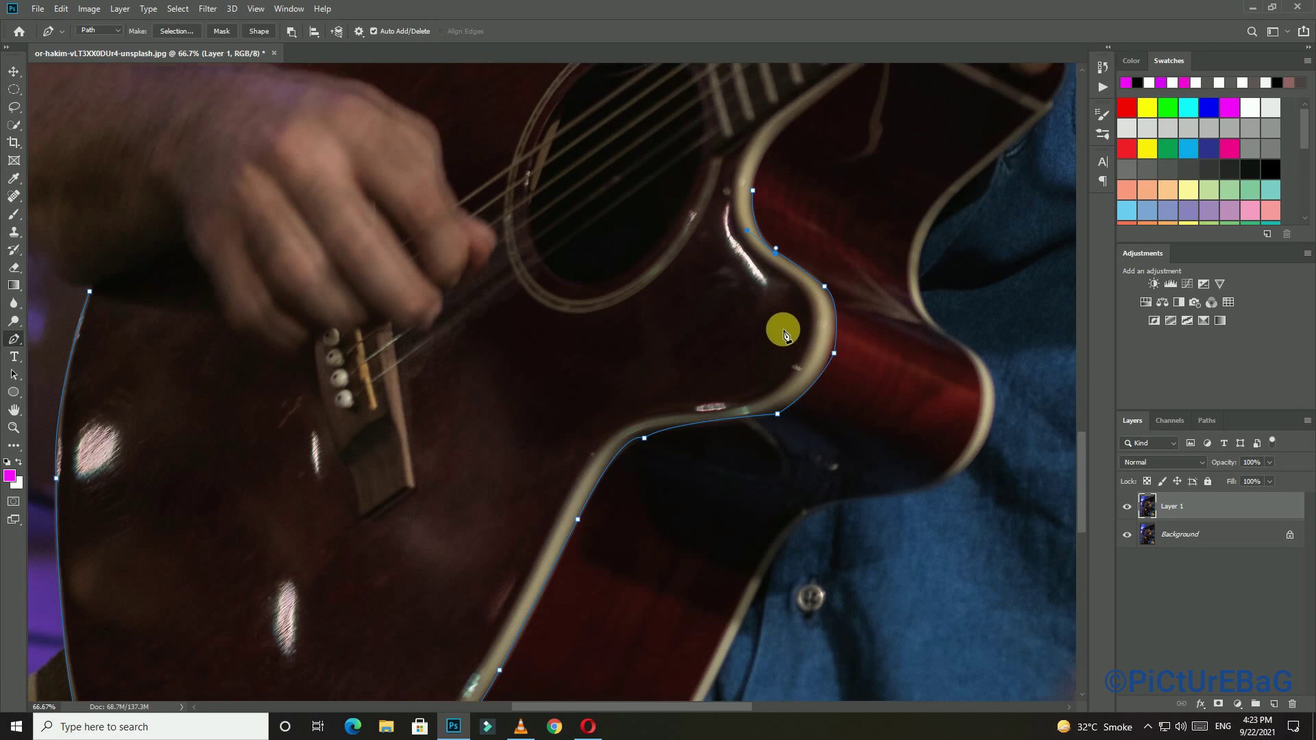
Add anchors over the upper cutaway edge to its outer corner, adjusting the top bend
scroll(779, 322, "up", 1)
scroll(781, 336, "up", 2)
mouse_move(811, 271)
left_mouse_down()
mouse_move(880, 245)
mouse_move(881, 212)
mouse_move(891, 220)
mouse_move(878, 214)
mouse_move(914, 203)
left_mouse_up()
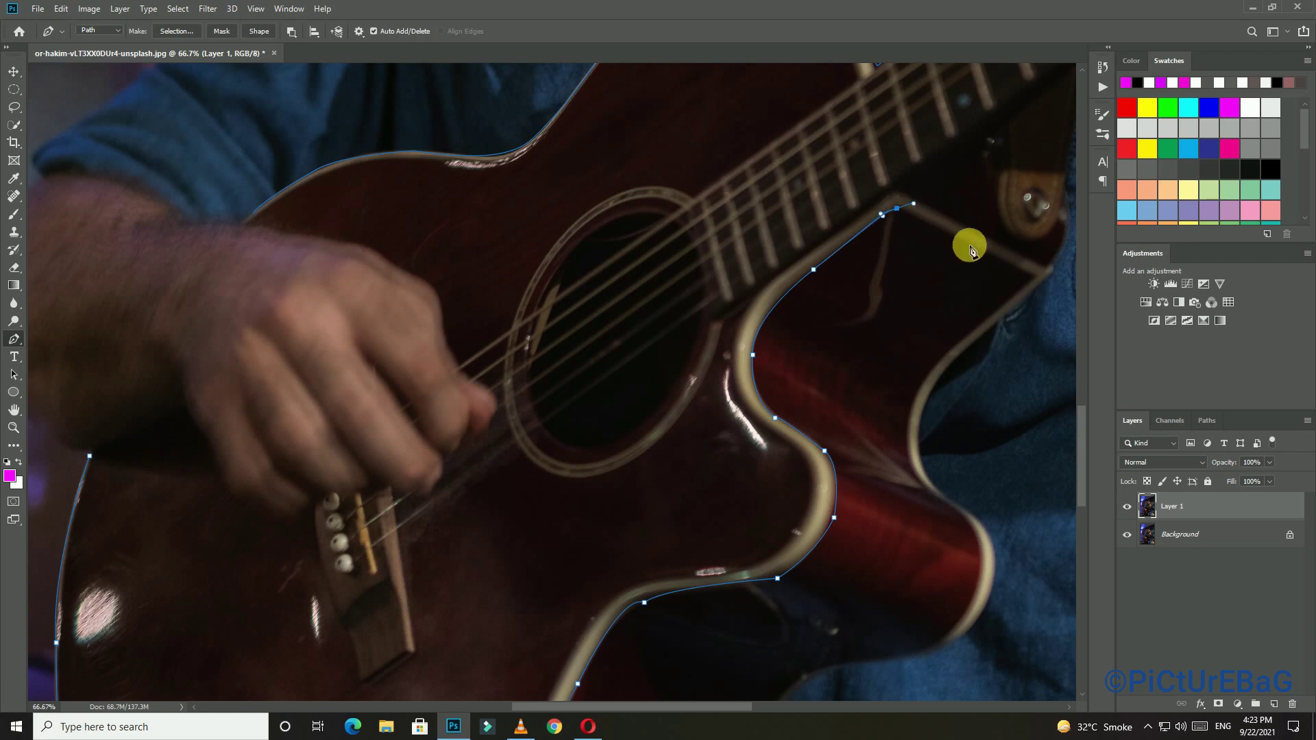
left_click(1036, 277)
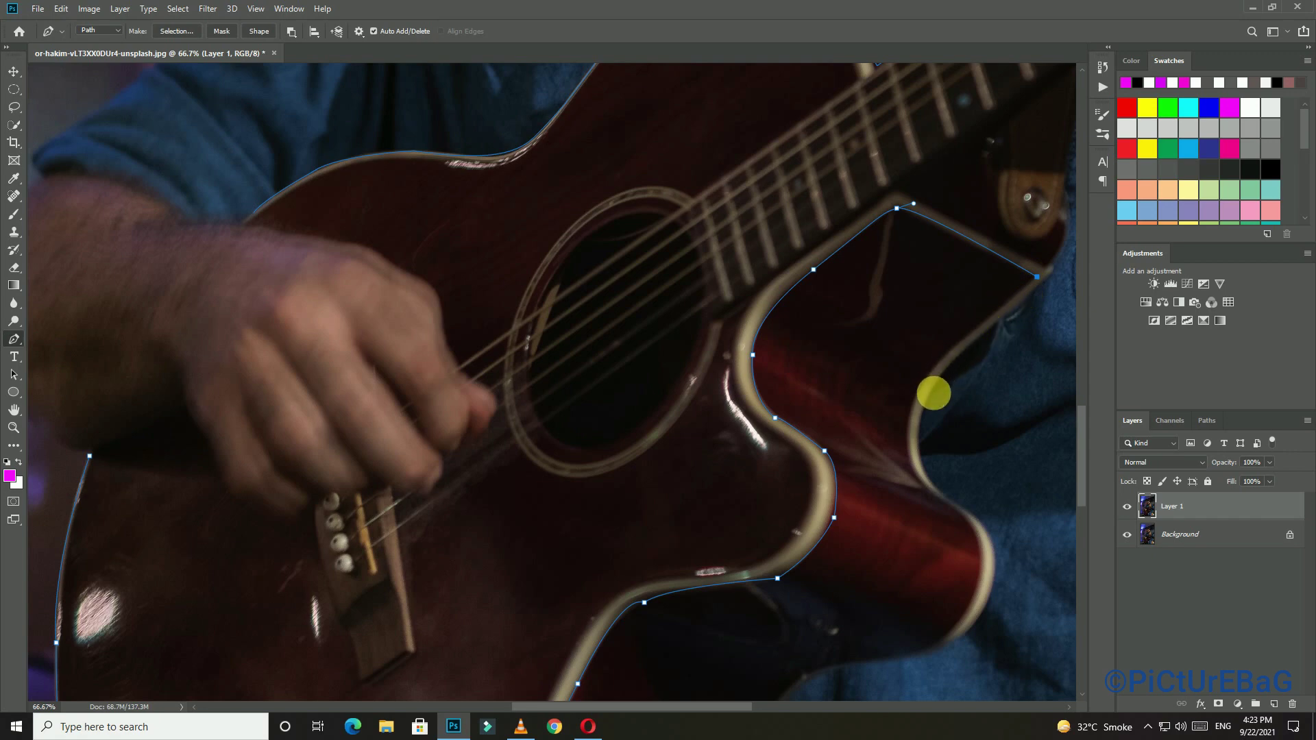
left_click(1038, 277)
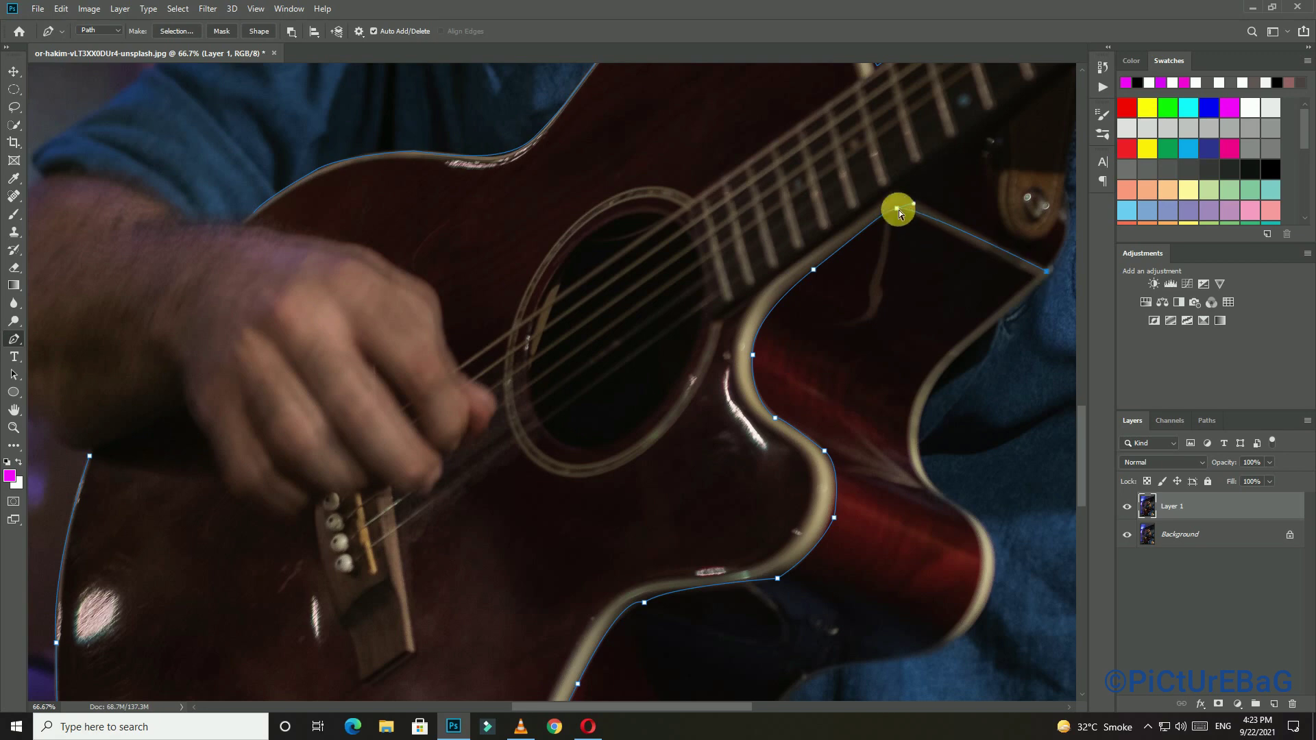
left_click_drag(899, 210, 901, 206)
Curve the path down the cutaway's outer edge past the waist
left_click(960, 349)
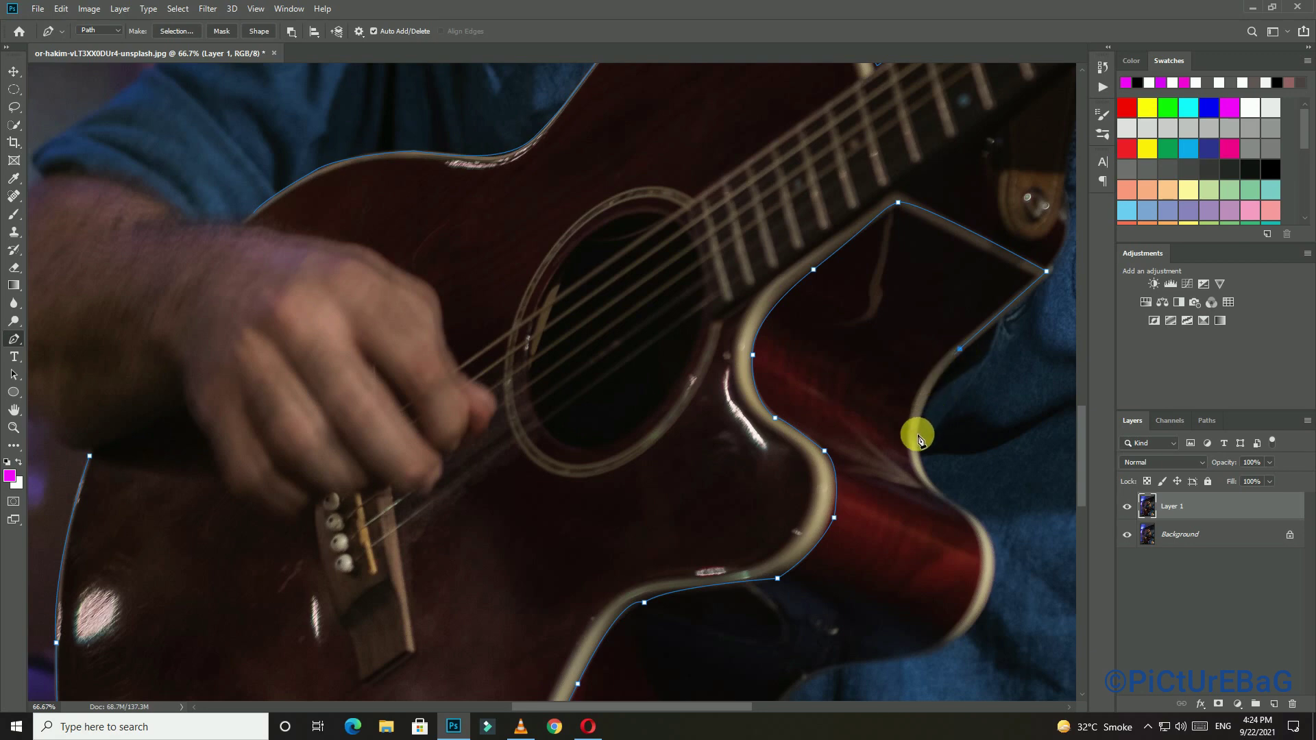
left_click_drag(917, 437, 928, 467)
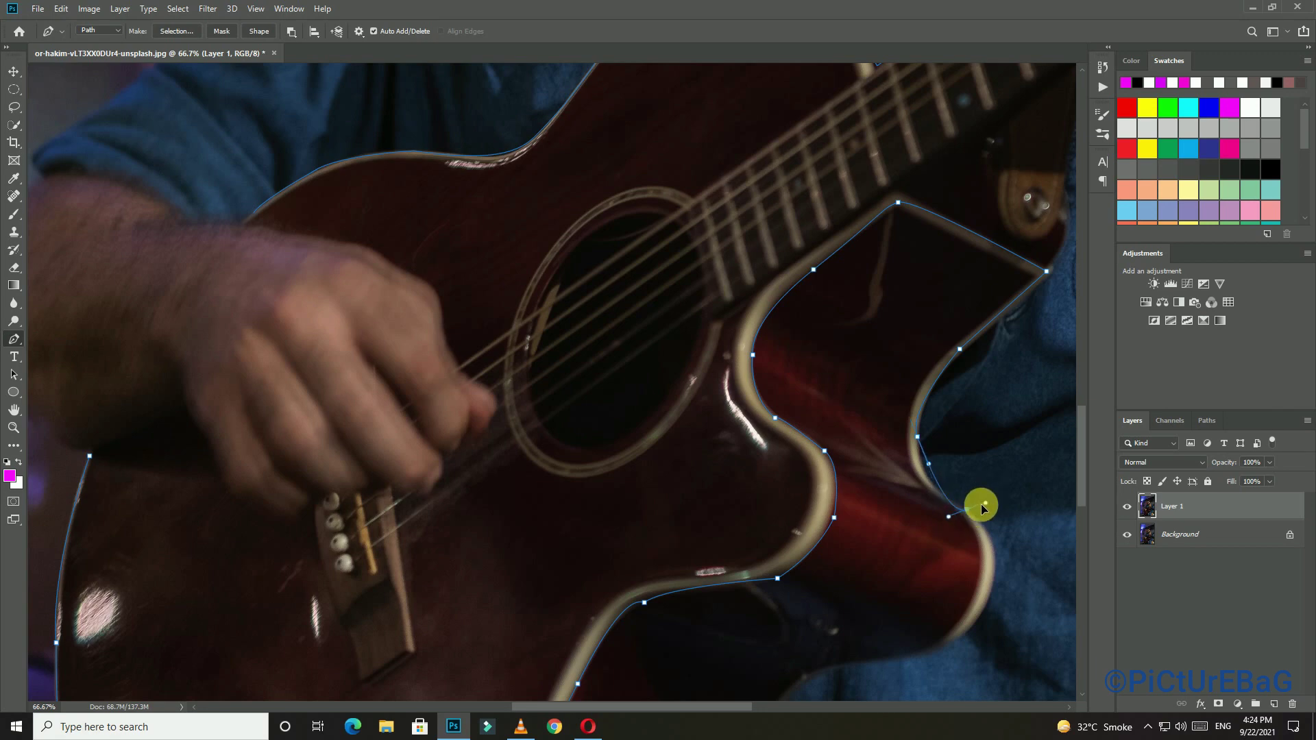
mouse_move(967, 510)
left_mouse_down()
mouse_move(944, 466)
mouse_move(919, 459)
mouse_move(932, 471)
left_mouse_up()
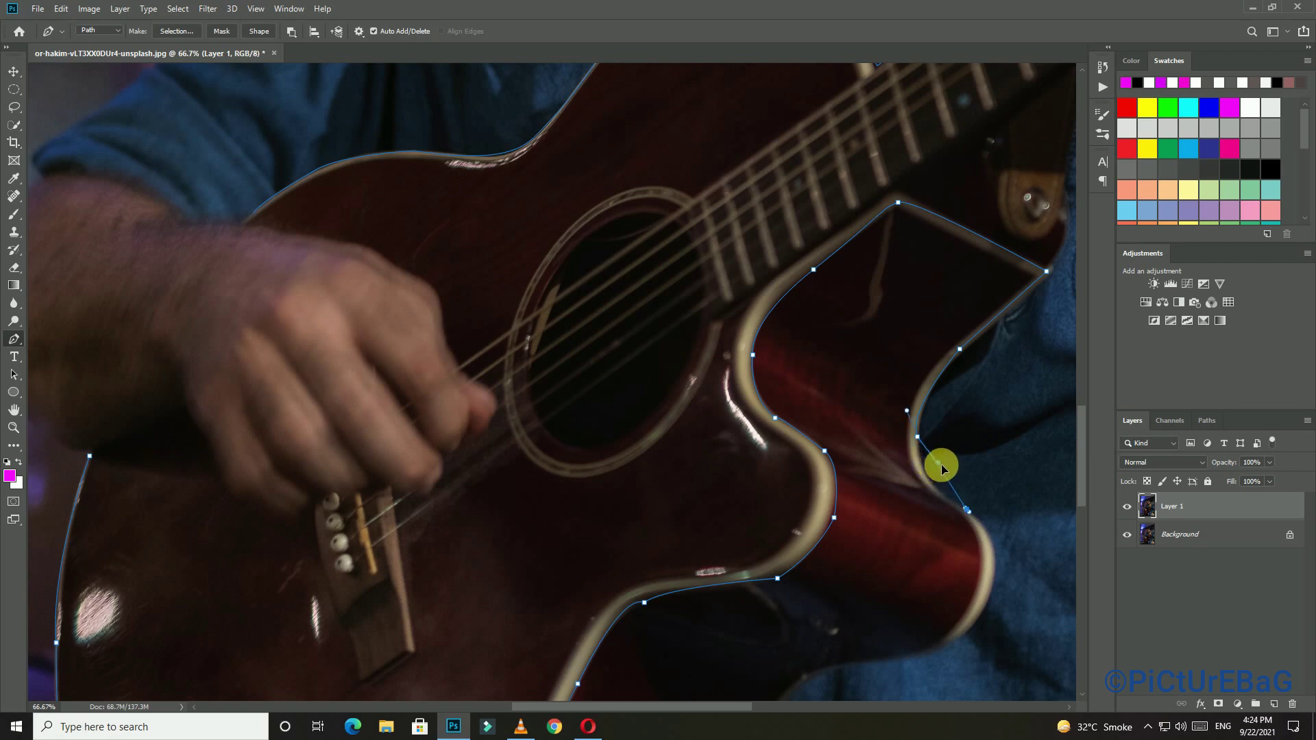
left_click_drag(930, 467, 916, 487)
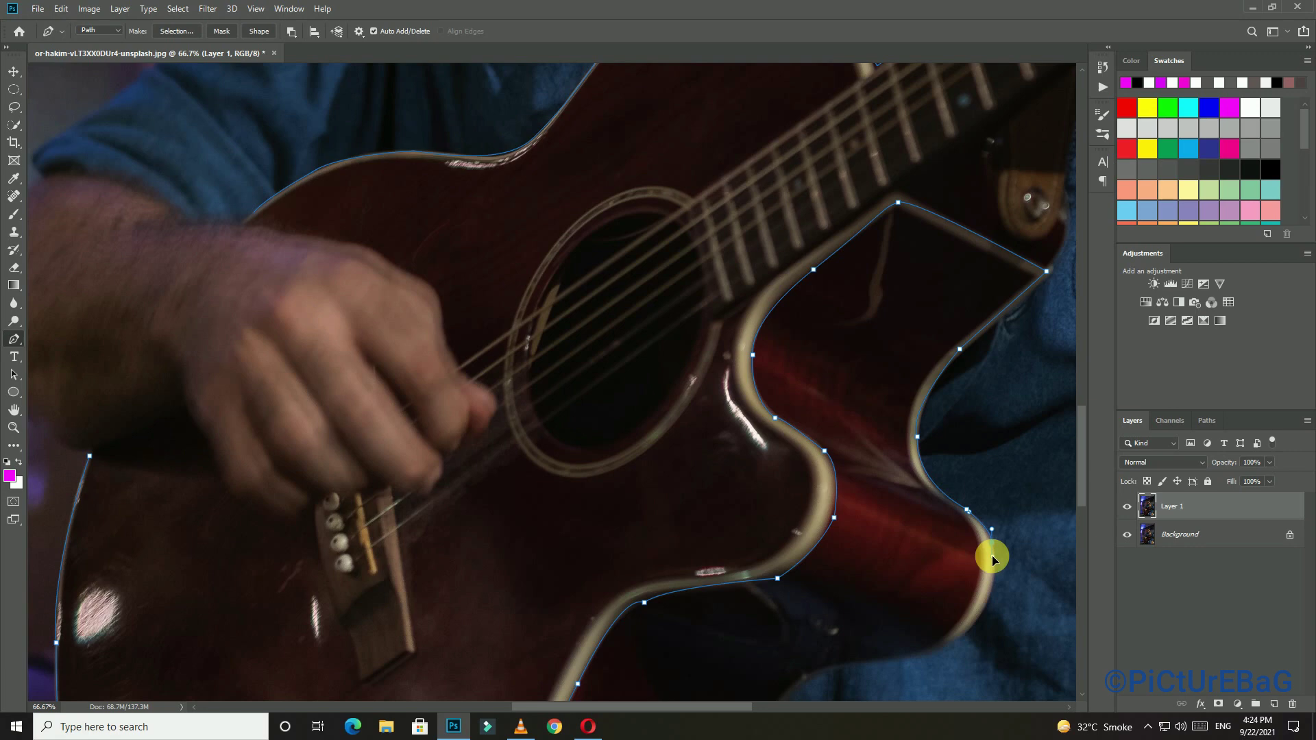
scroll(993, 544, "down", 5)
Extend the path to the lower bend, adjusting the new anchors' direction handles
left_click_drag(991, 453, 982, 476)
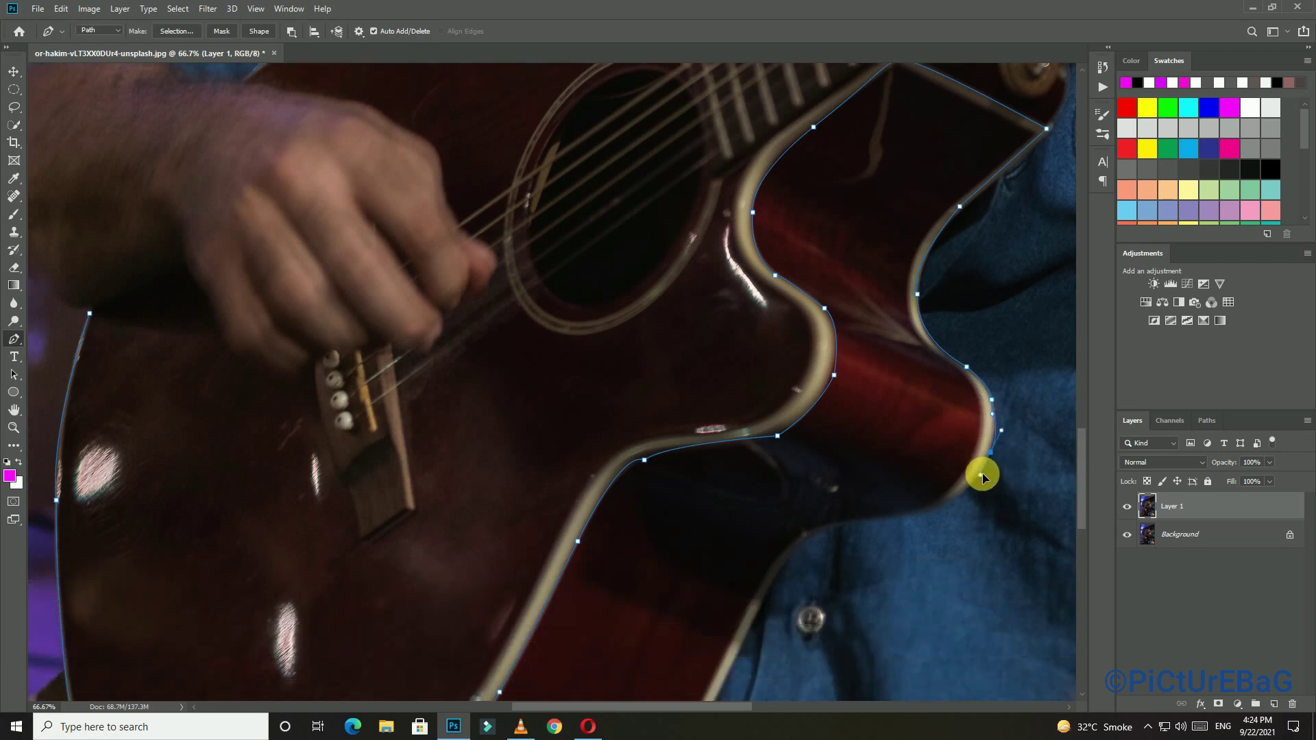
left_click(984, 476)
left_click_drag(985, 480, 985, 477)
left_click_drag(985, 485, 983, 480)
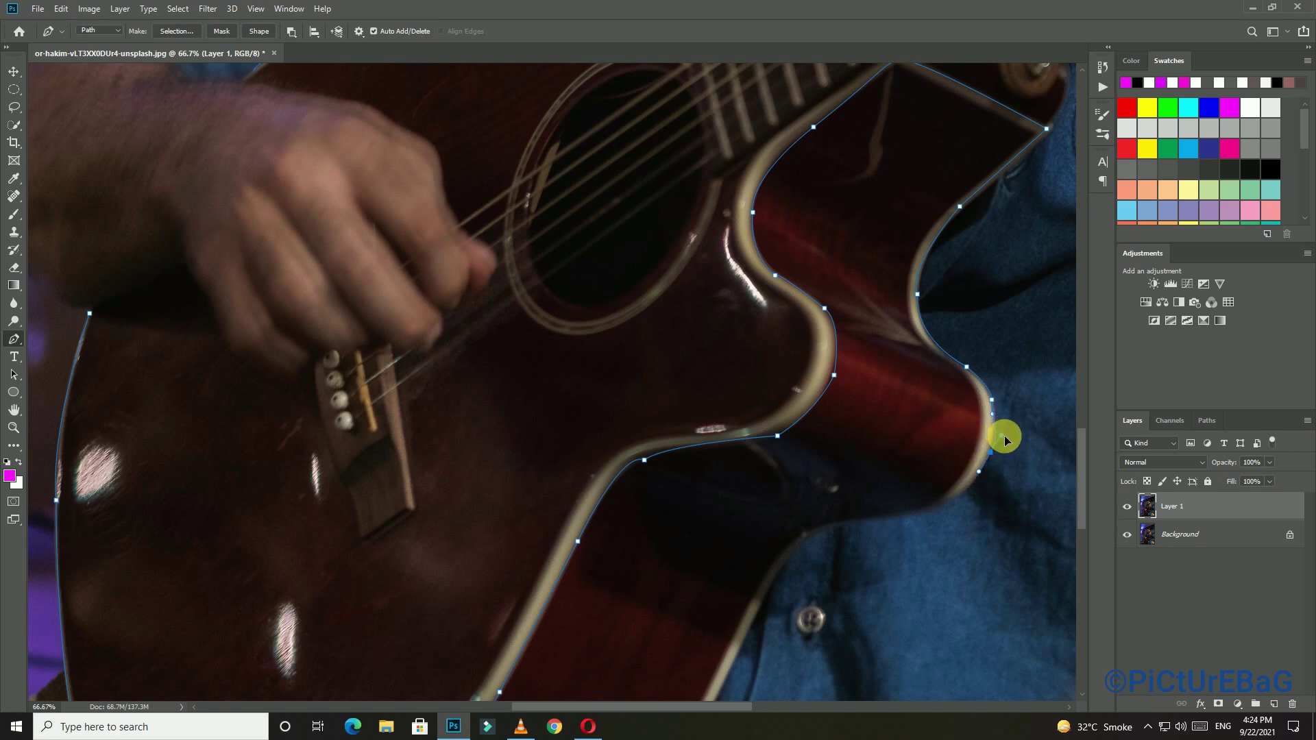
left_click_drag(1005, 433, 1008, 411)
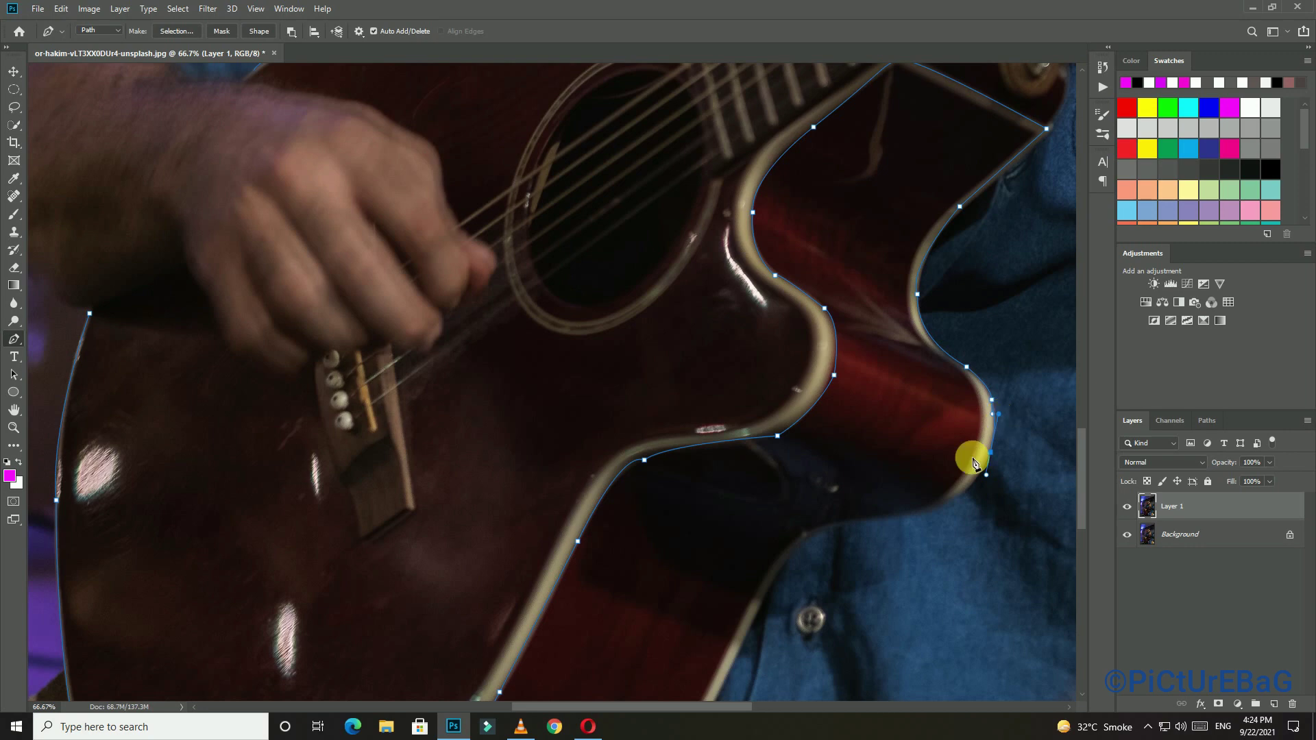
left_click_drag(962, 500, 957, 505)
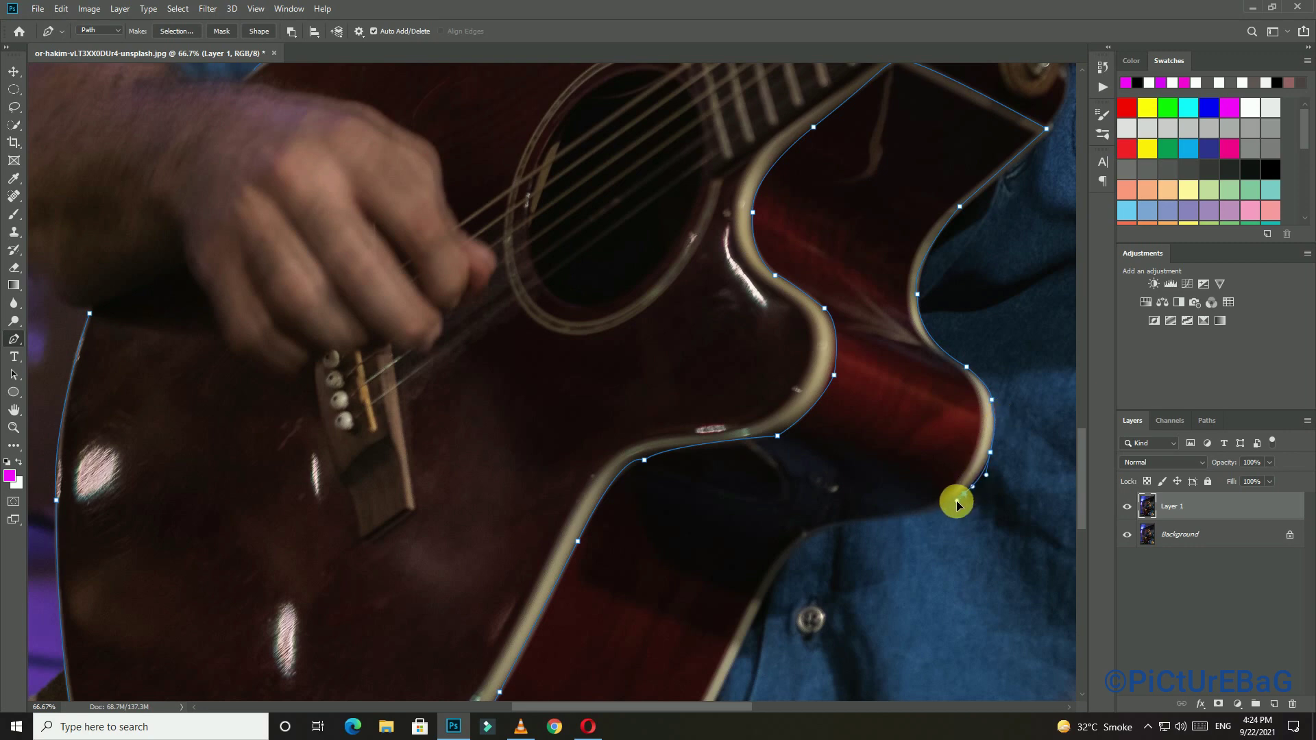
scroll(956, 493, "down", 3)
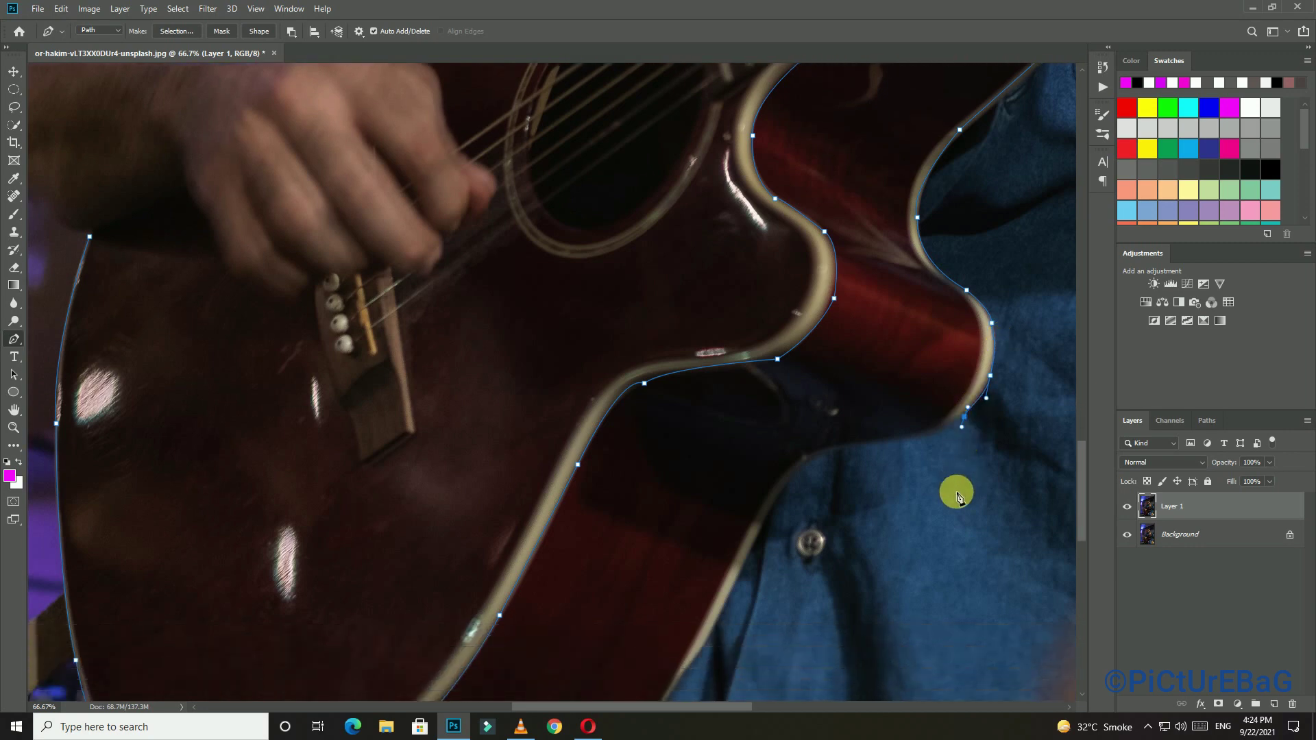
Trace along the lower body edge to where the guitar meets the shirt and further down
left_click(897, 411)
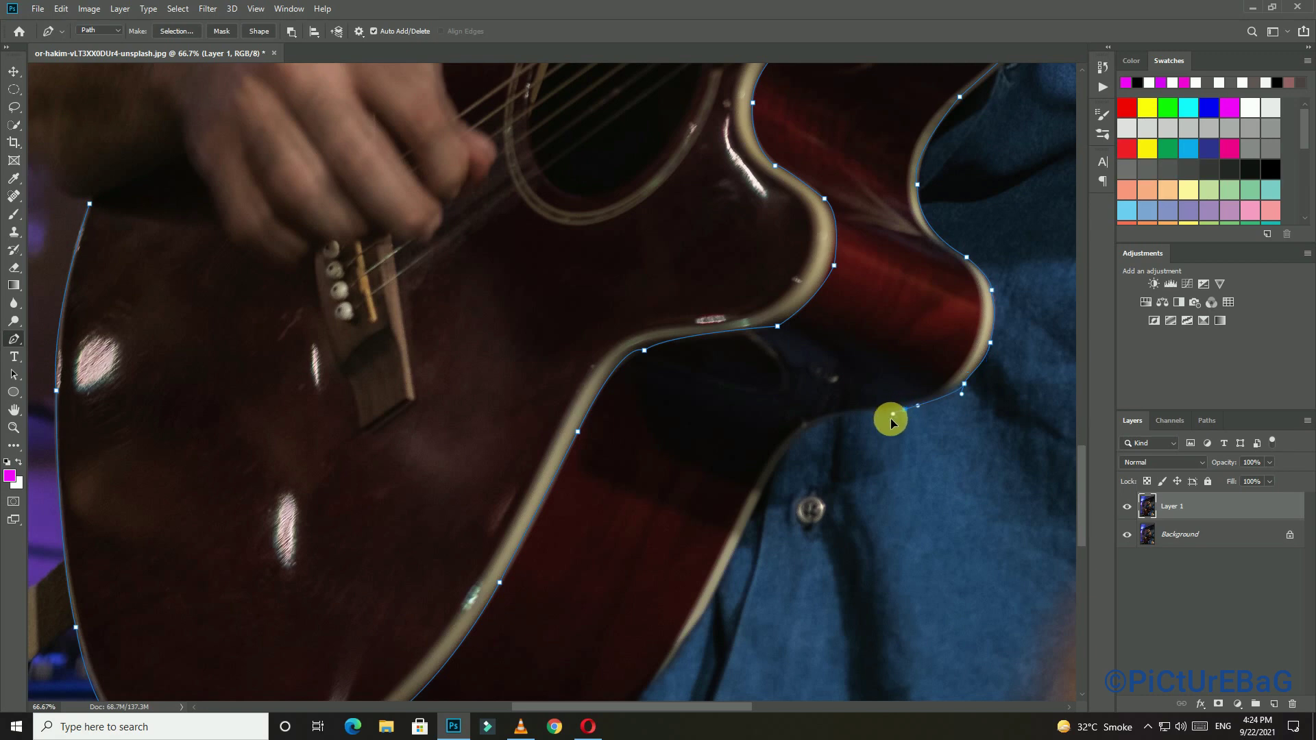
left_click_drag(888, 425, 877, 422)
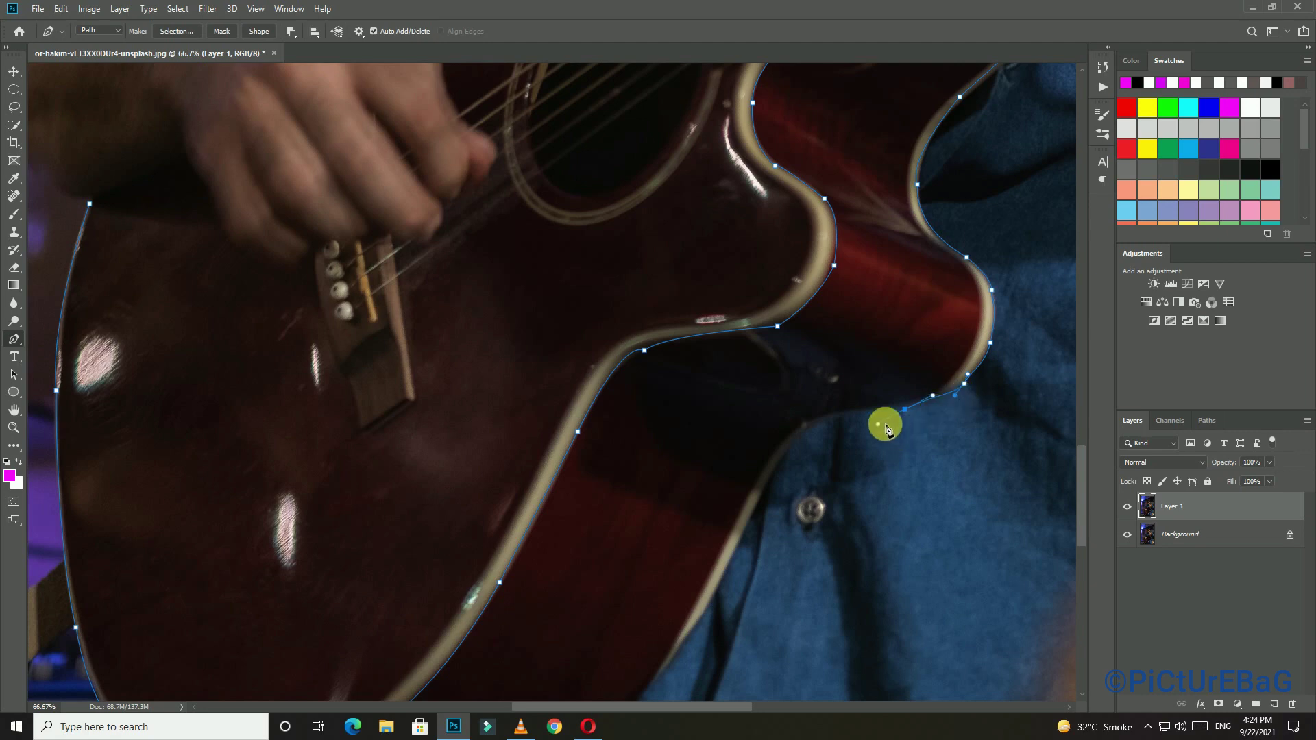
left_click_drag(856, 414, 837, 422)
left_click_drag(869, 414, 797, 435)
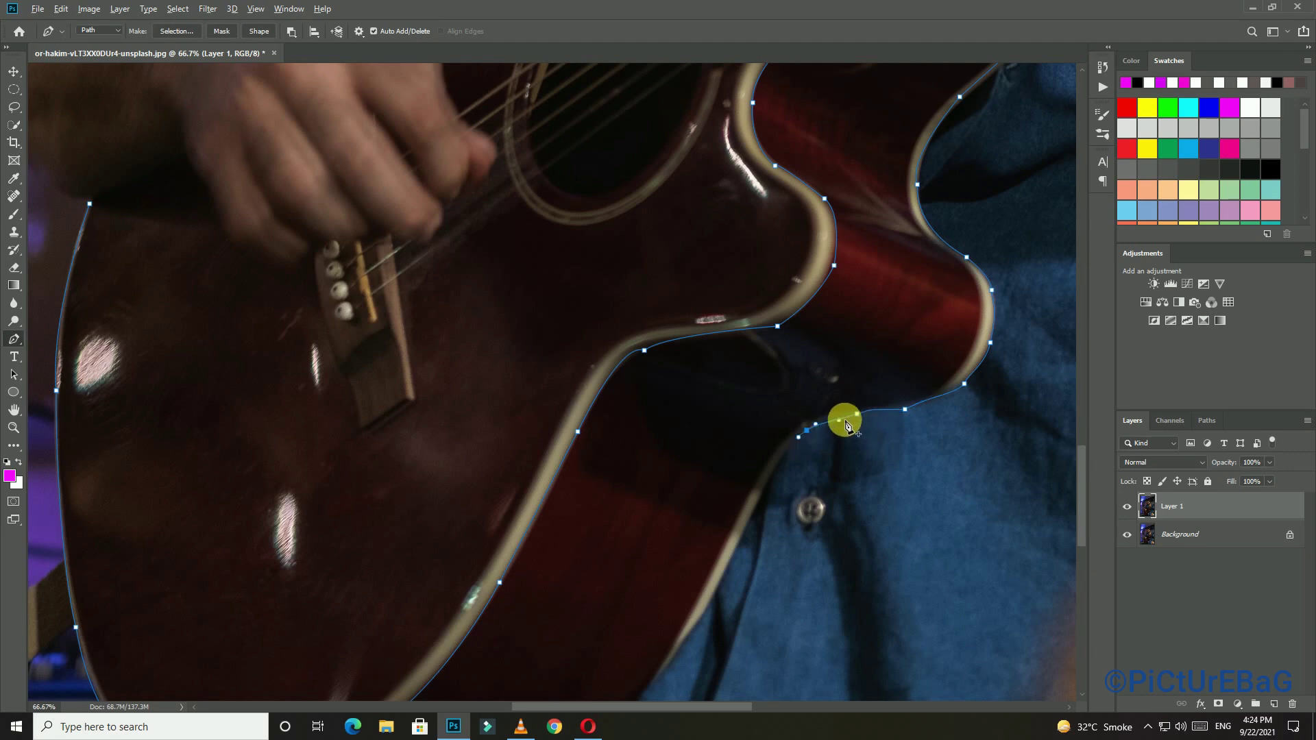
left_click(839, 420, "alt")
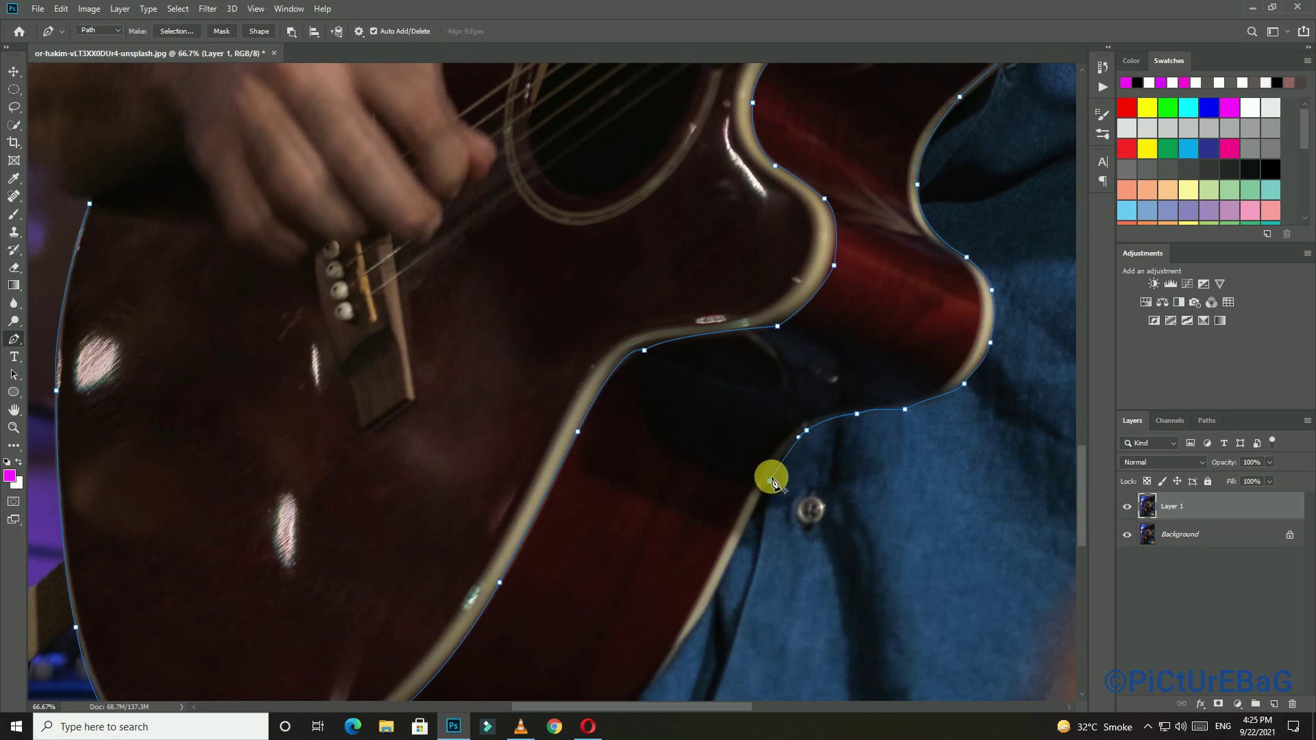
left_click(770, 480)
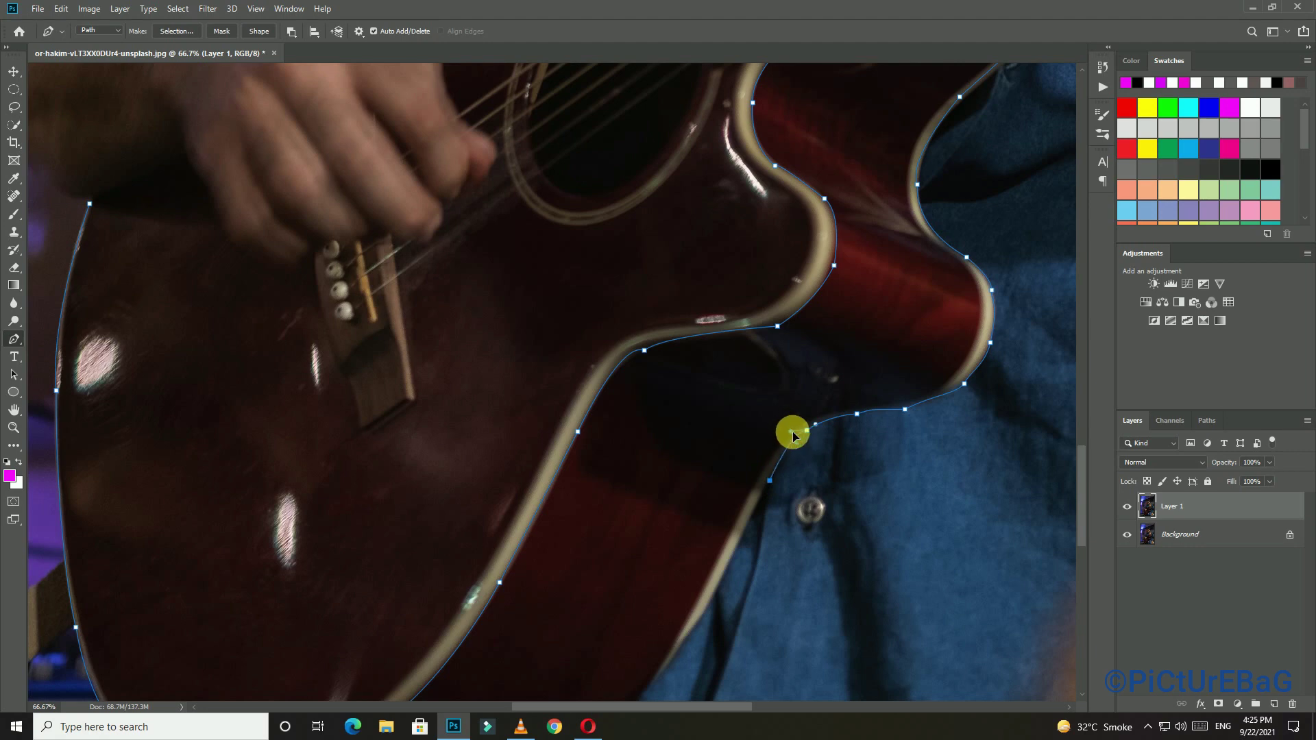
left_click(792, 431)
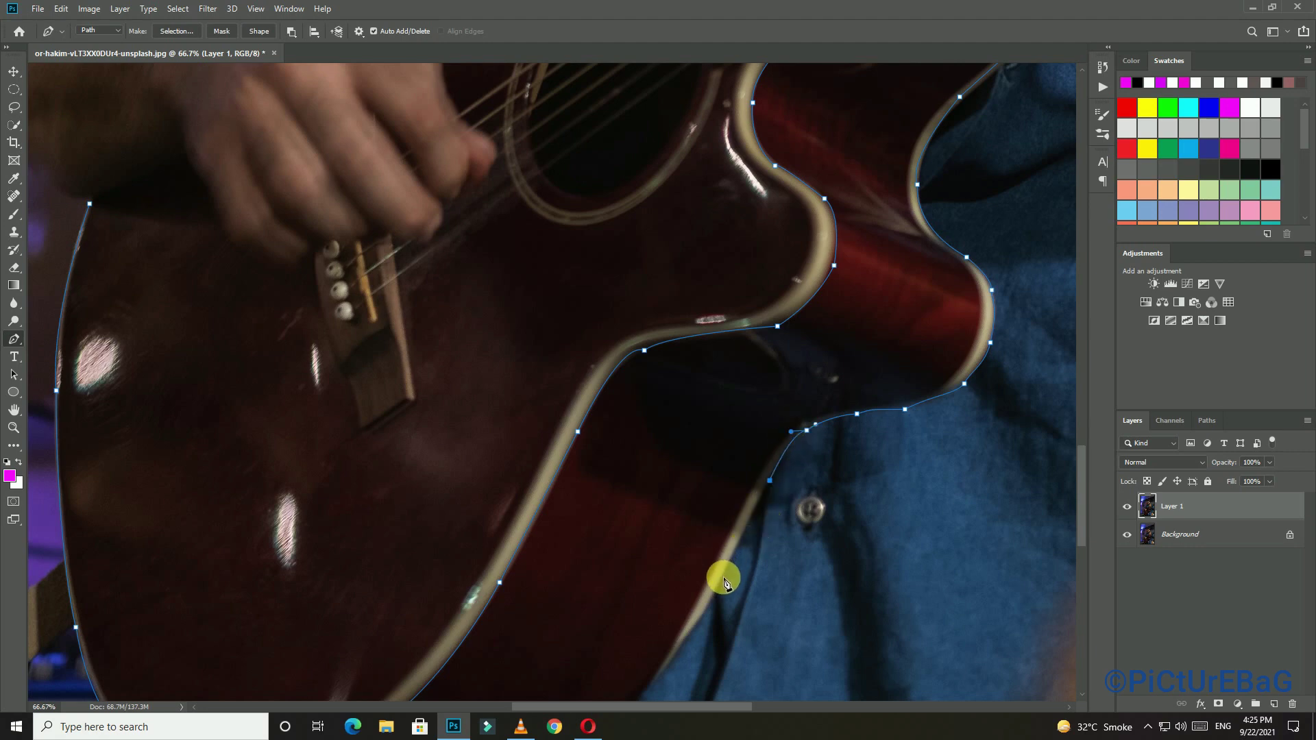
scroll(726, 582, "down", 1)
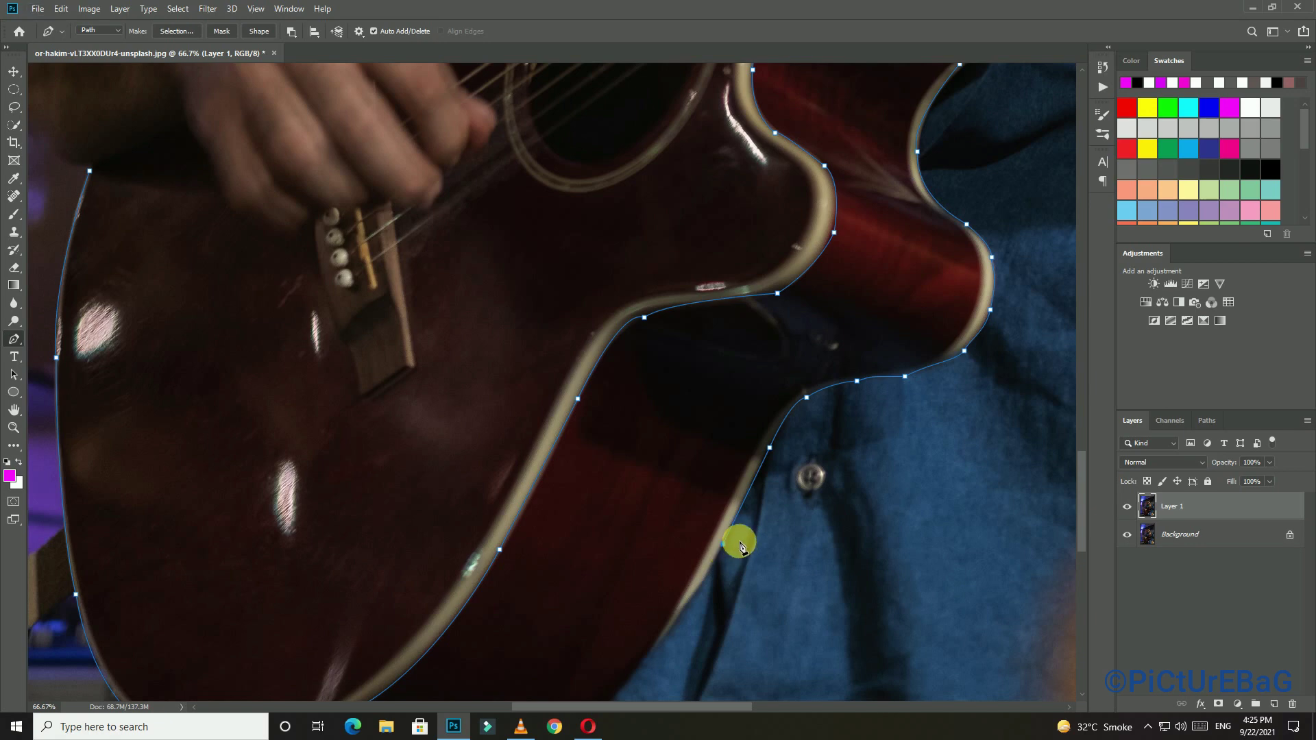
left_click(724, 543)
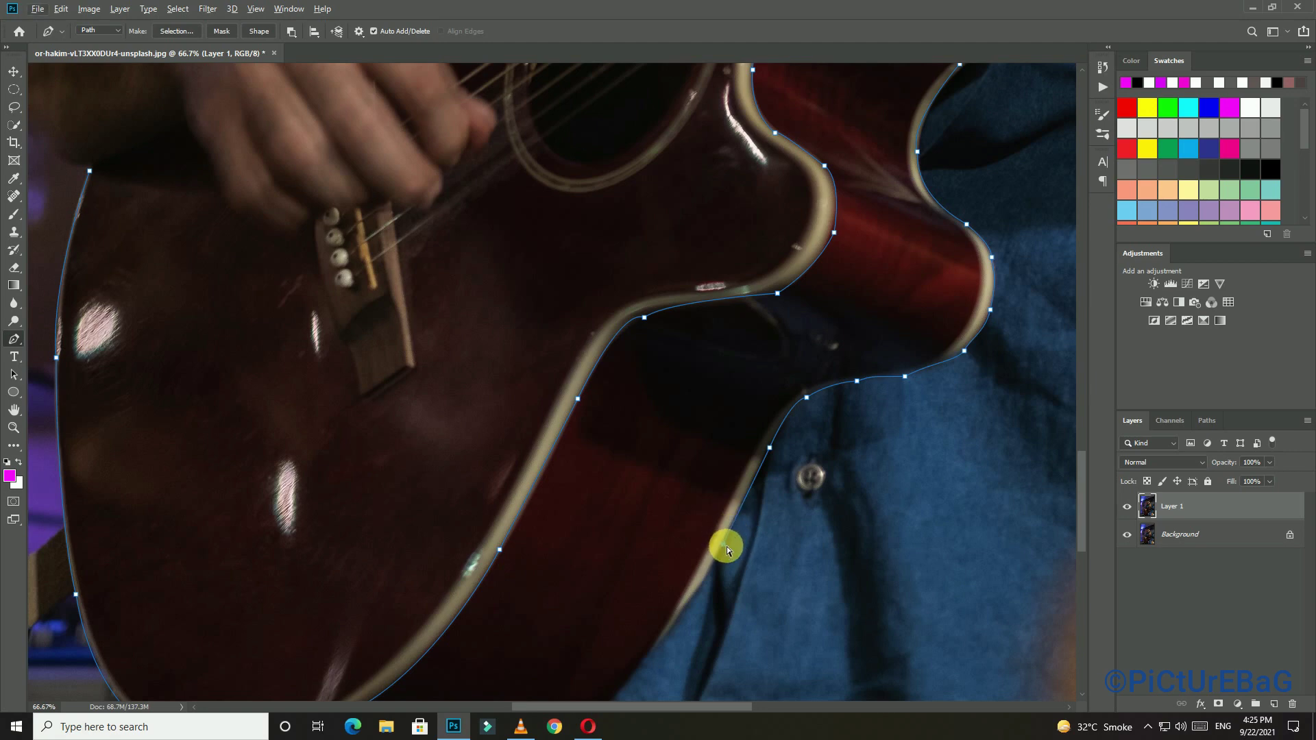
scroll(711, 564, "down", 3)
scroll(710, 543, "down", 3)
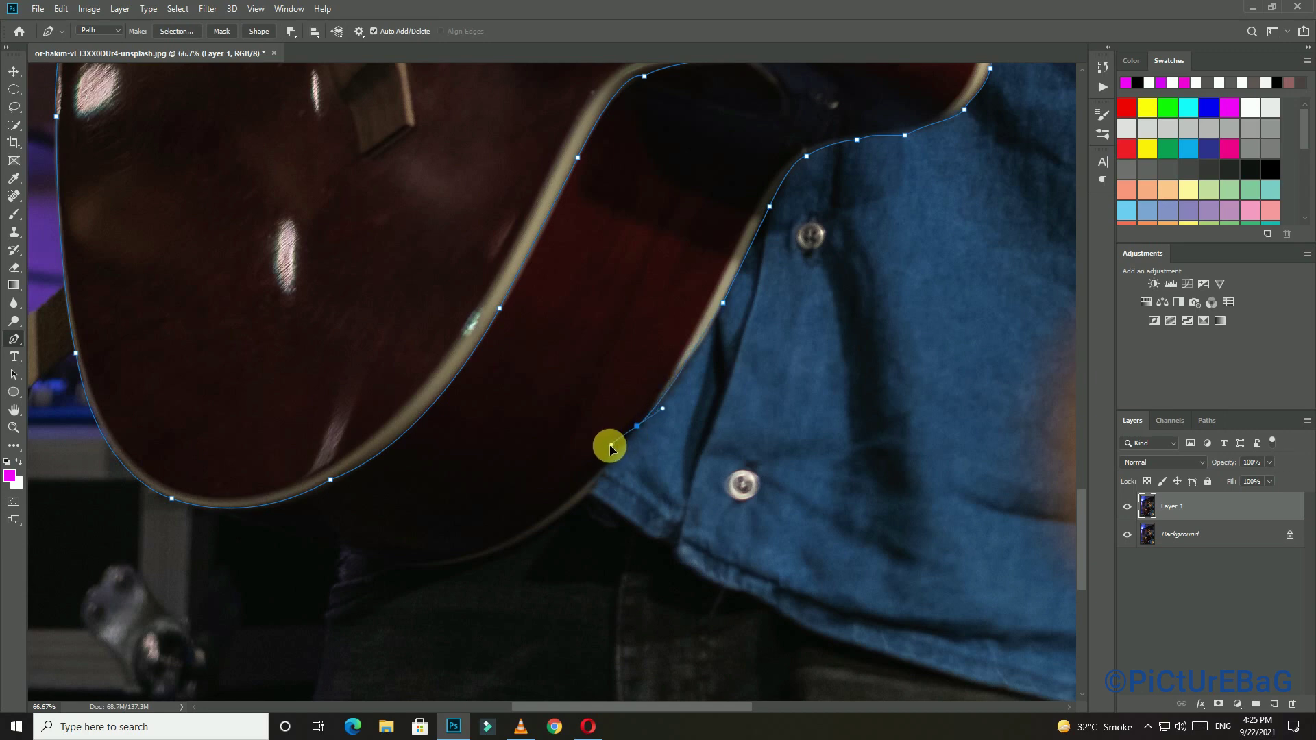
Trace the guitar body's lower-right edge with curved anchors that hug the outline
left_click(610, 449)
scroll(607, 450, "down", 1)
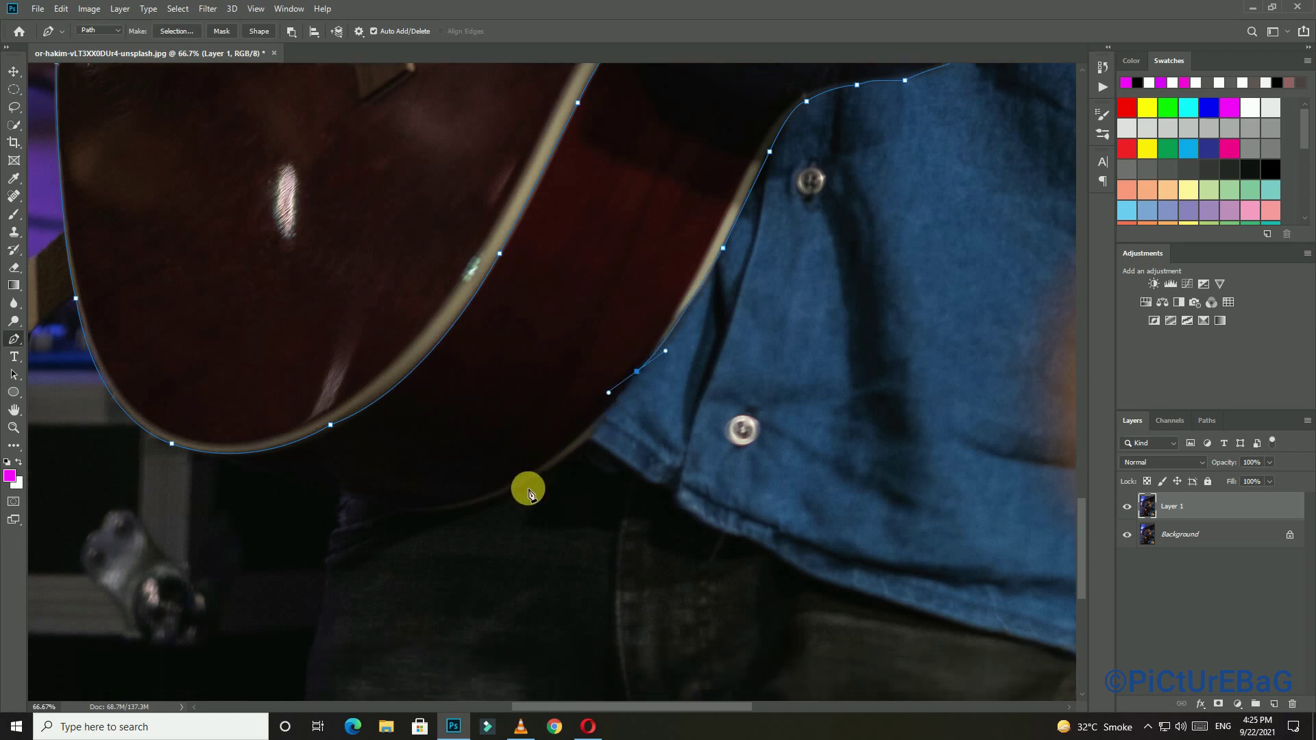
left_click_drag(524, 483, 482, 489)
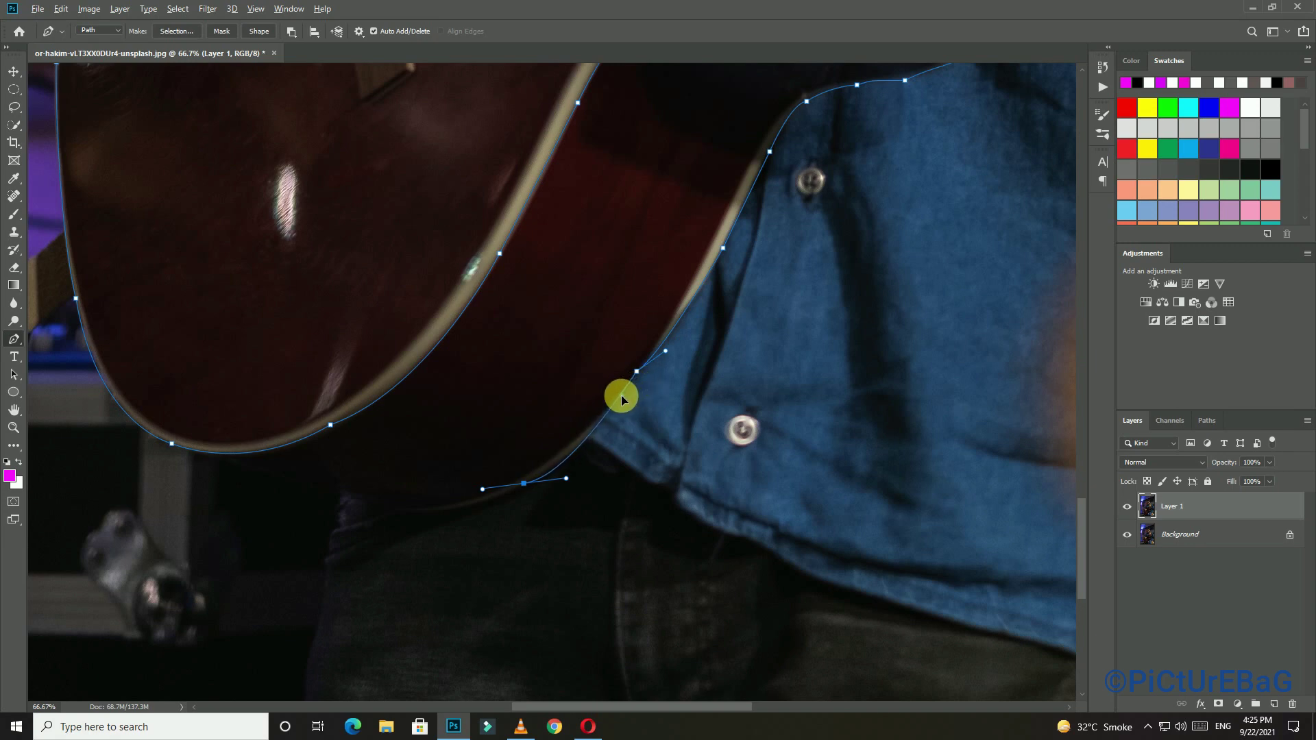
left_click(620, 396)
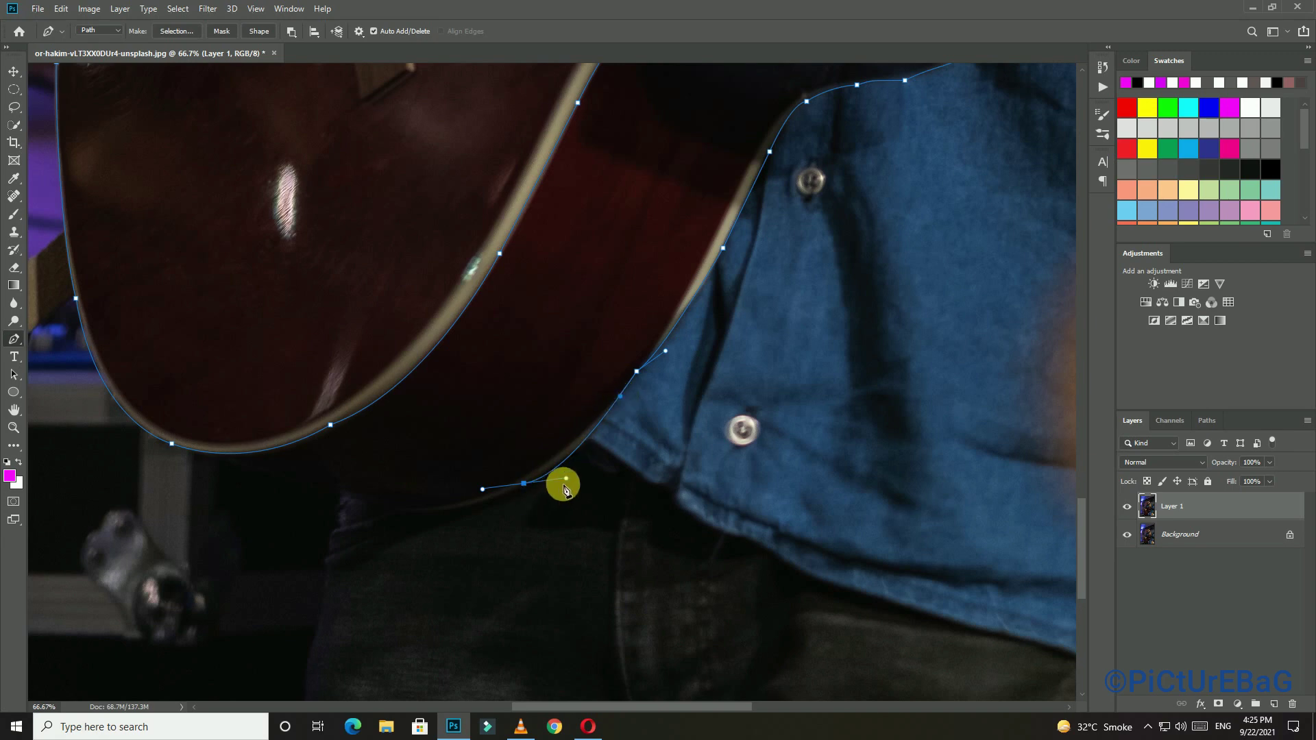
left_click_drag(565, 484, 602, 452)
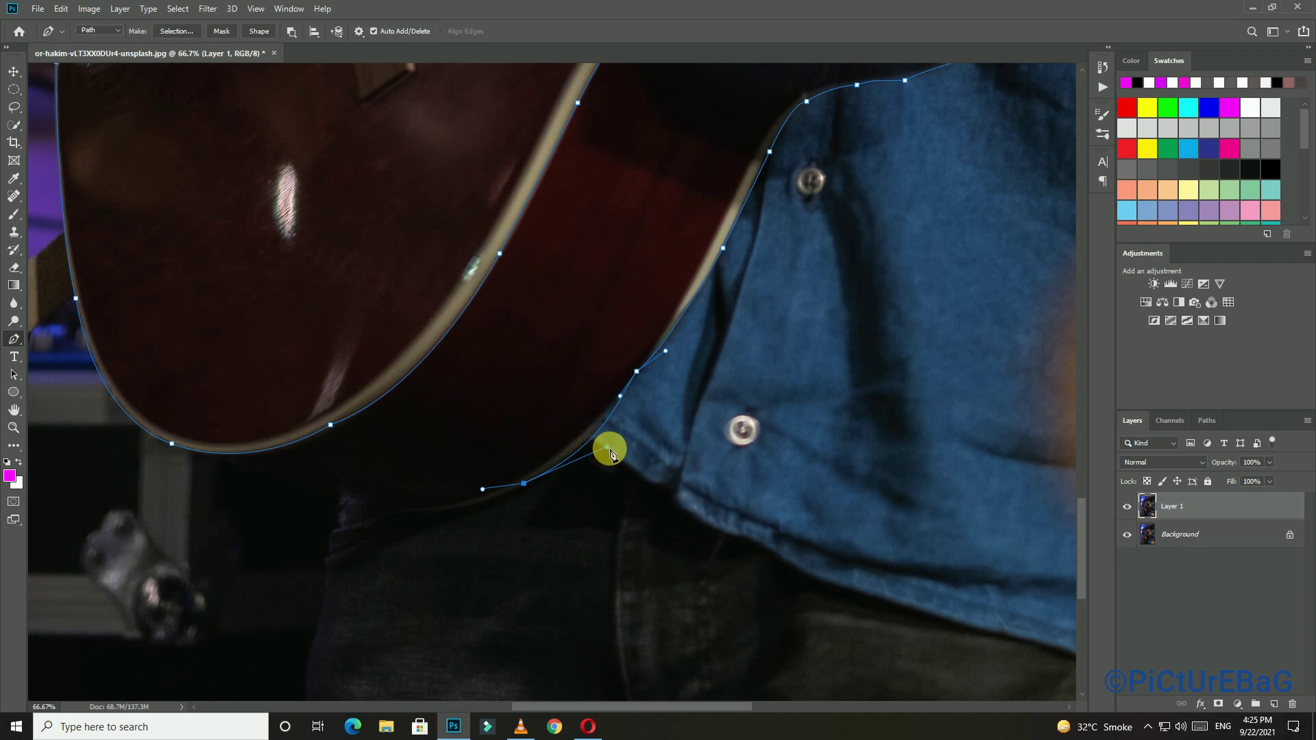
scroll(612, 453, "down", 3)
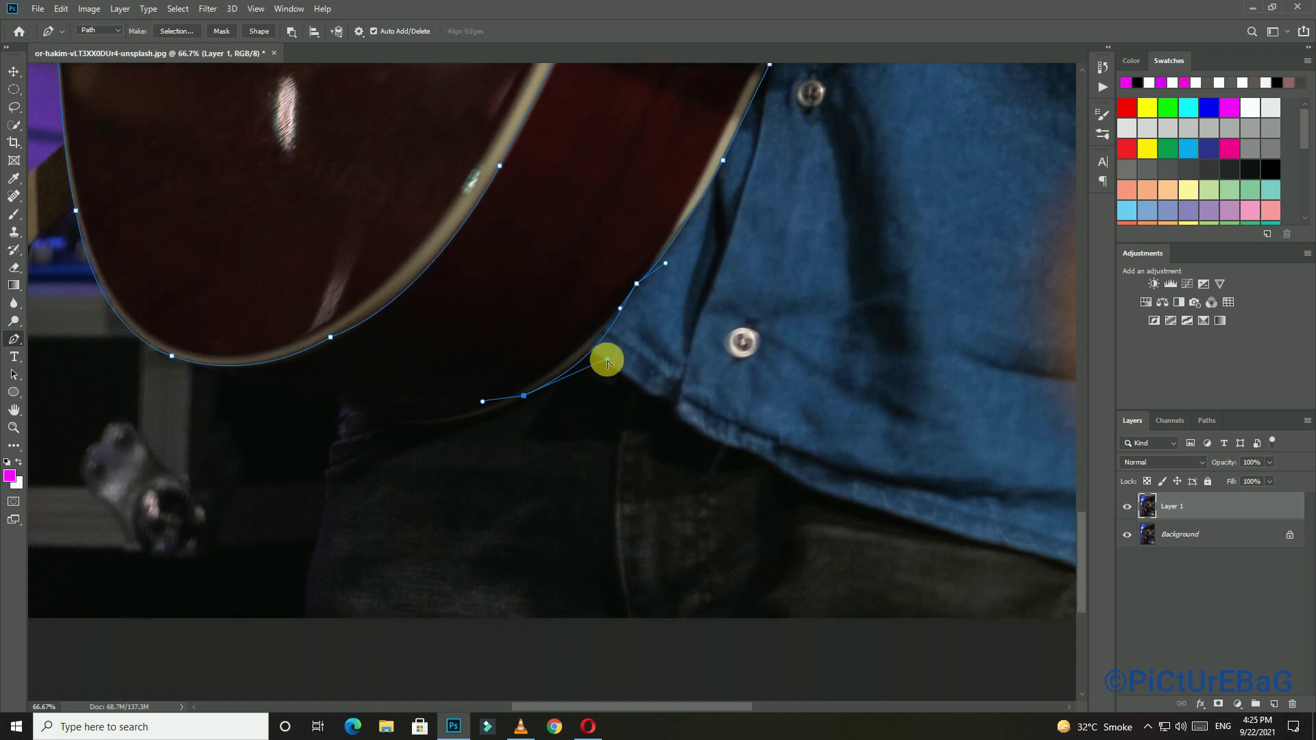
left_click_drag(607, 361, 594, 361)
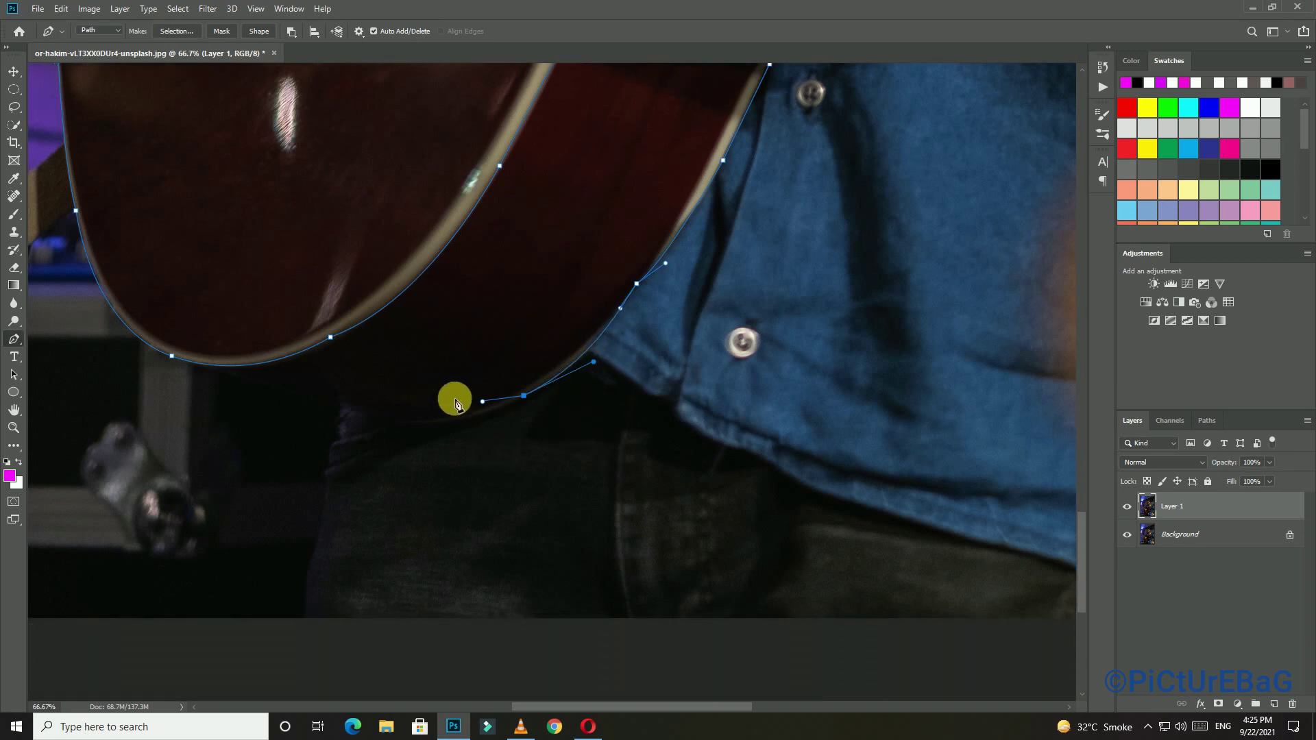
Continue the path along the guitar's bottom curve toward the lower left
left_click_drag(412, 419, 429, 409)
left_click(420, 414, "alt")
left_click_drag(407, 413, 388, 402)
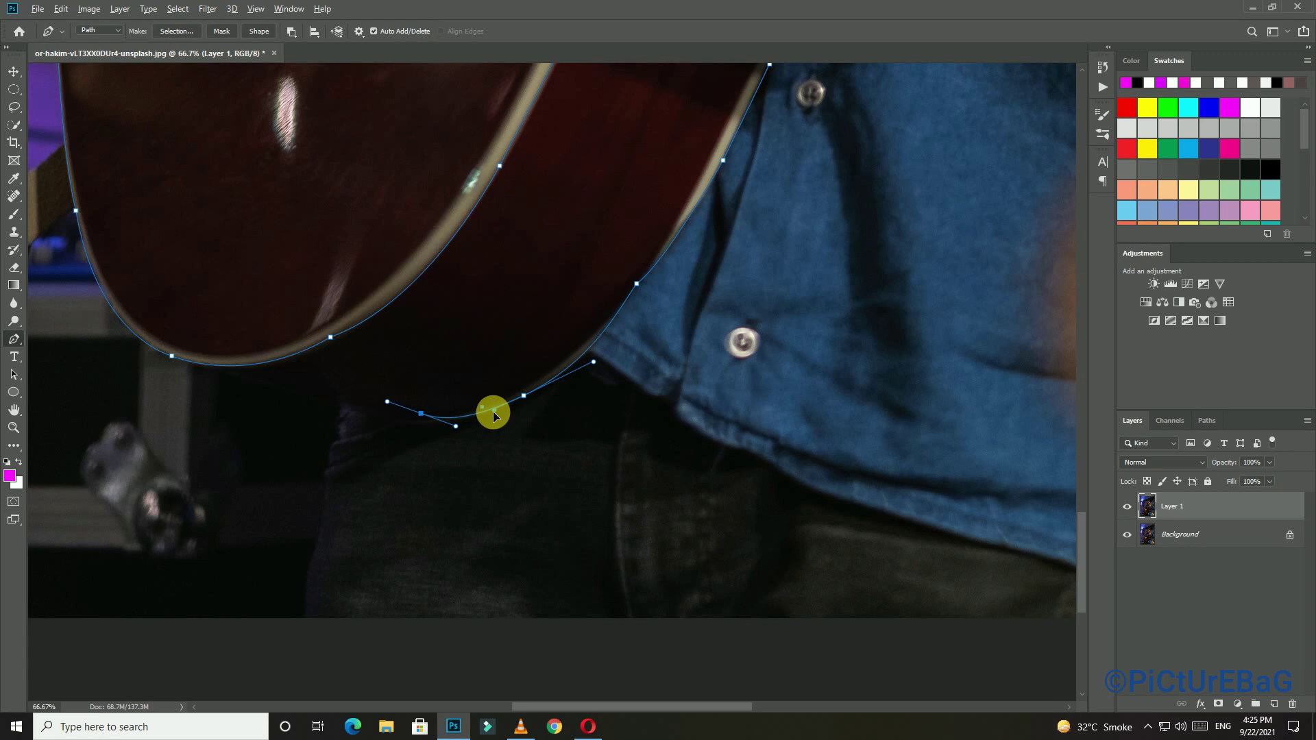
left_click(420, 413)
left_click(349, 381)
left_click_drag(349, 381, 316, 352)
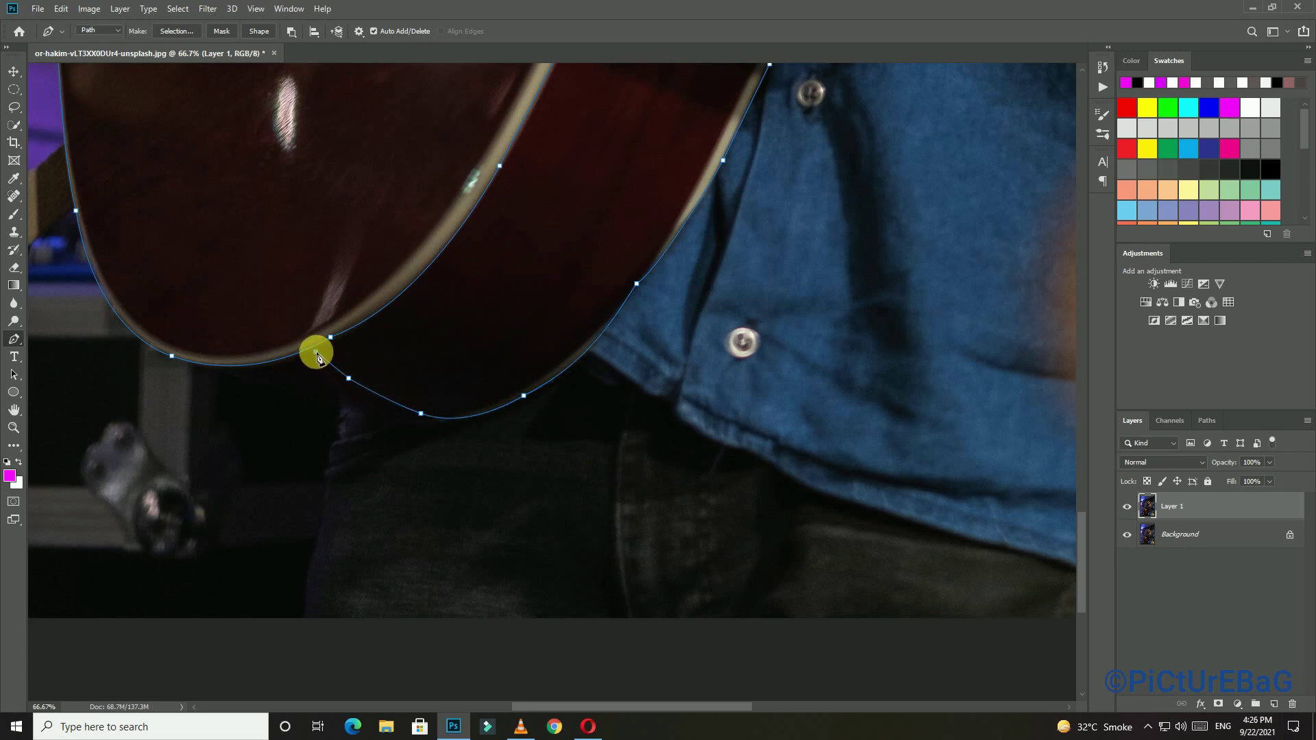
Add a final lower-left anchor, close the path at its start point, and refine the closing curve
left_click(314, 351)
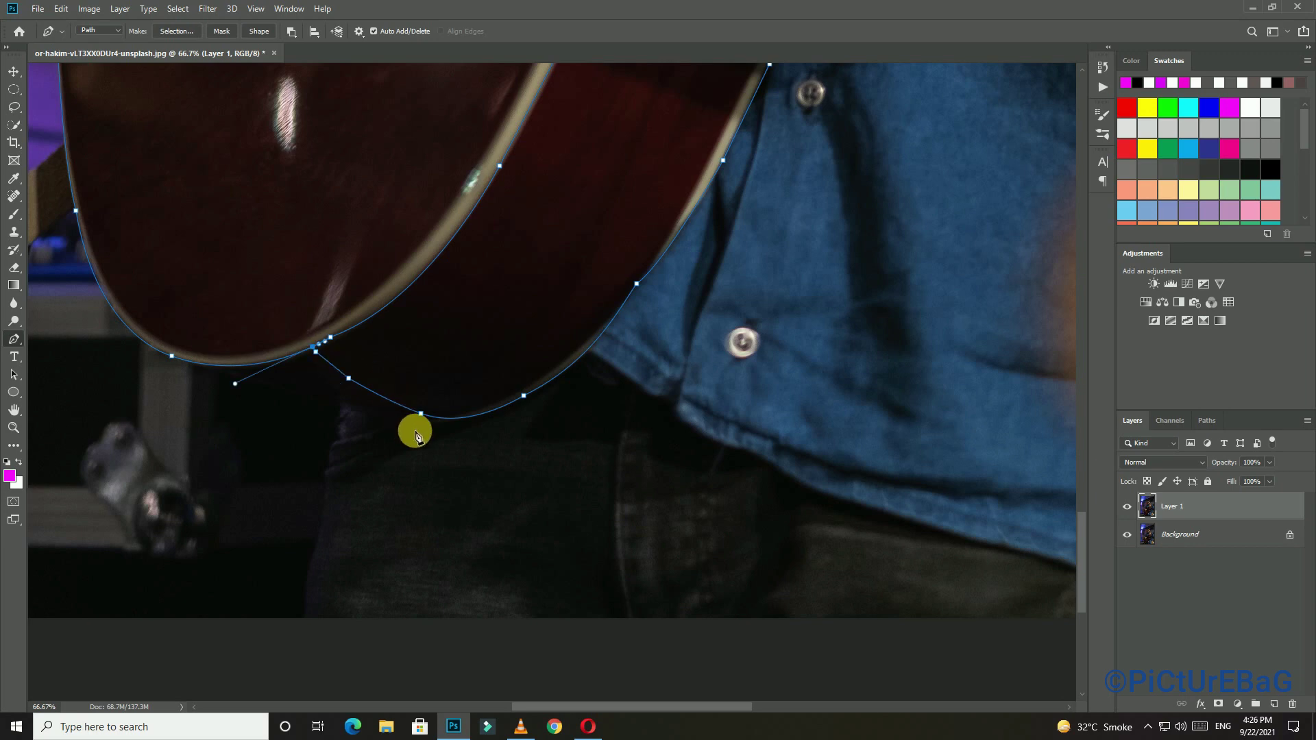
left_click(523, 395)
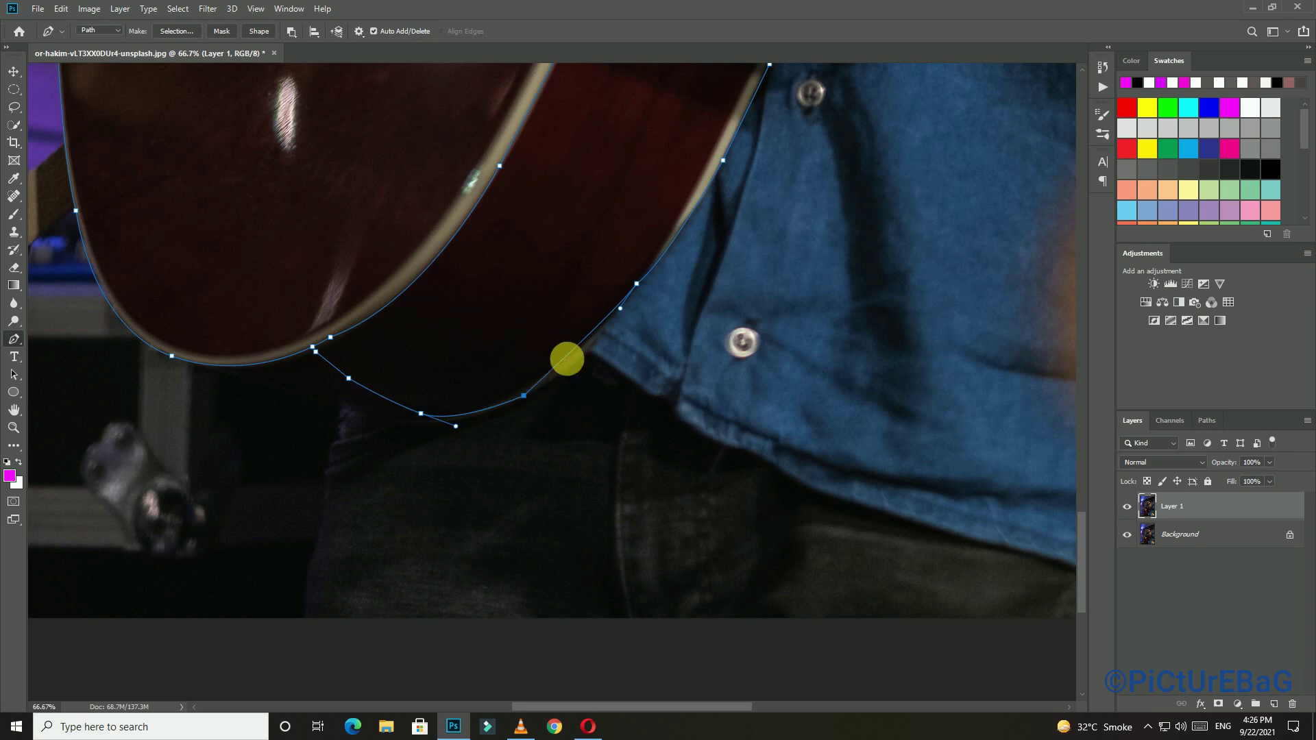
left_click_drag(620, 312, 655, 305)
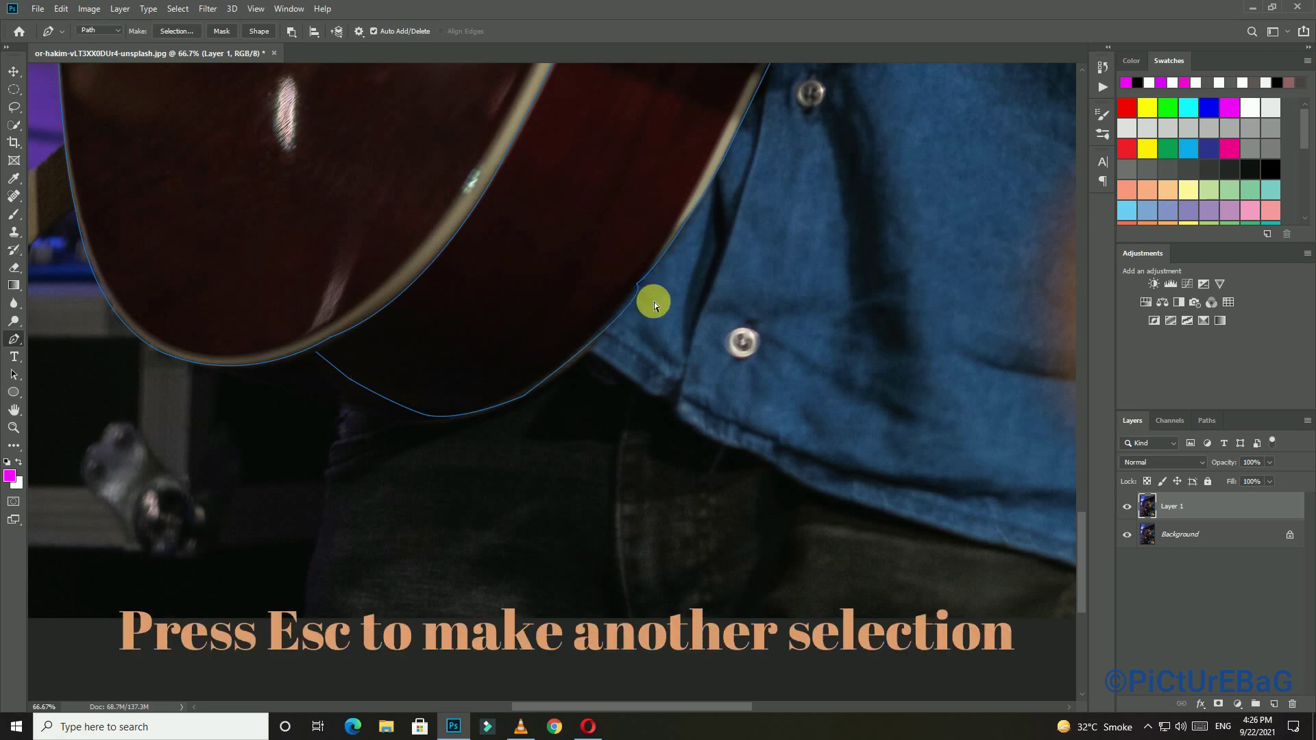
left_click_drag(614, 274, 564, 431)
Outline the guitar neck with four anchors from headstock toward the body, then zoom out
scroll(564, 430, "down", 1, "alt")
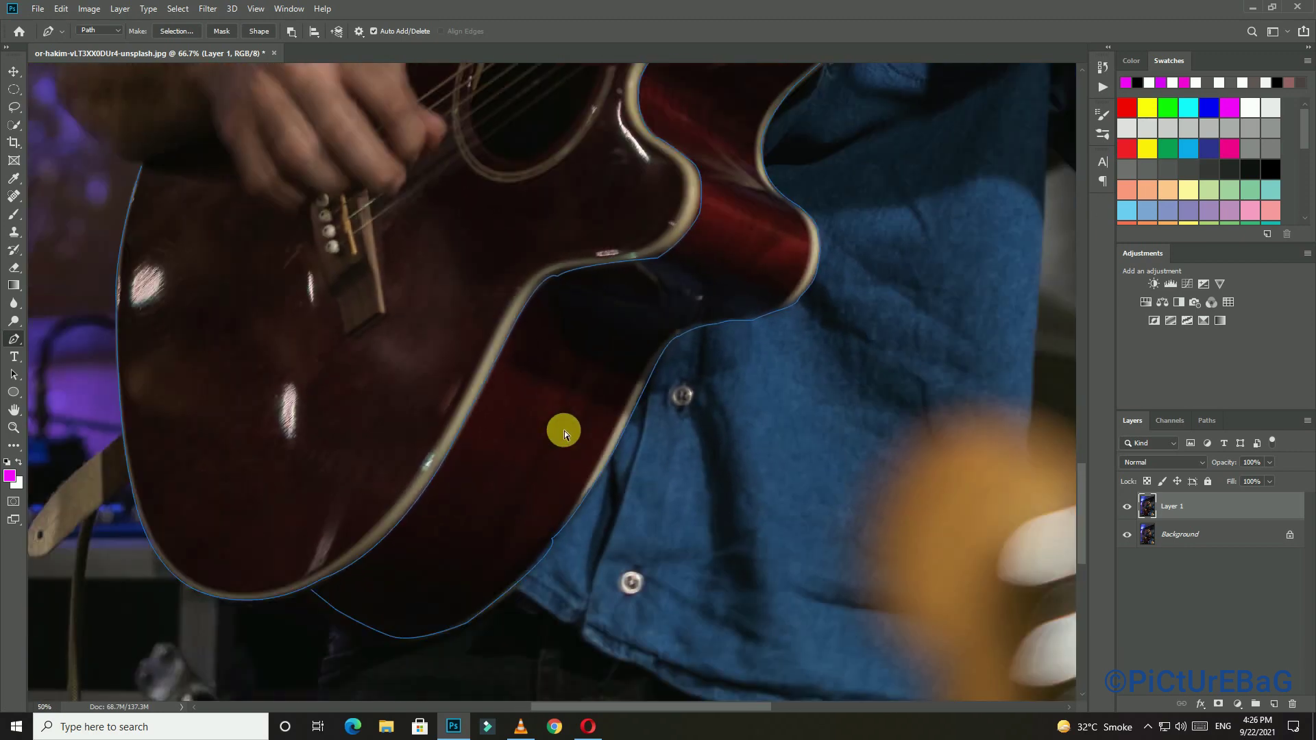
scroll(565, 431, "down", 2)
scroll(564, 430, "down", 1)
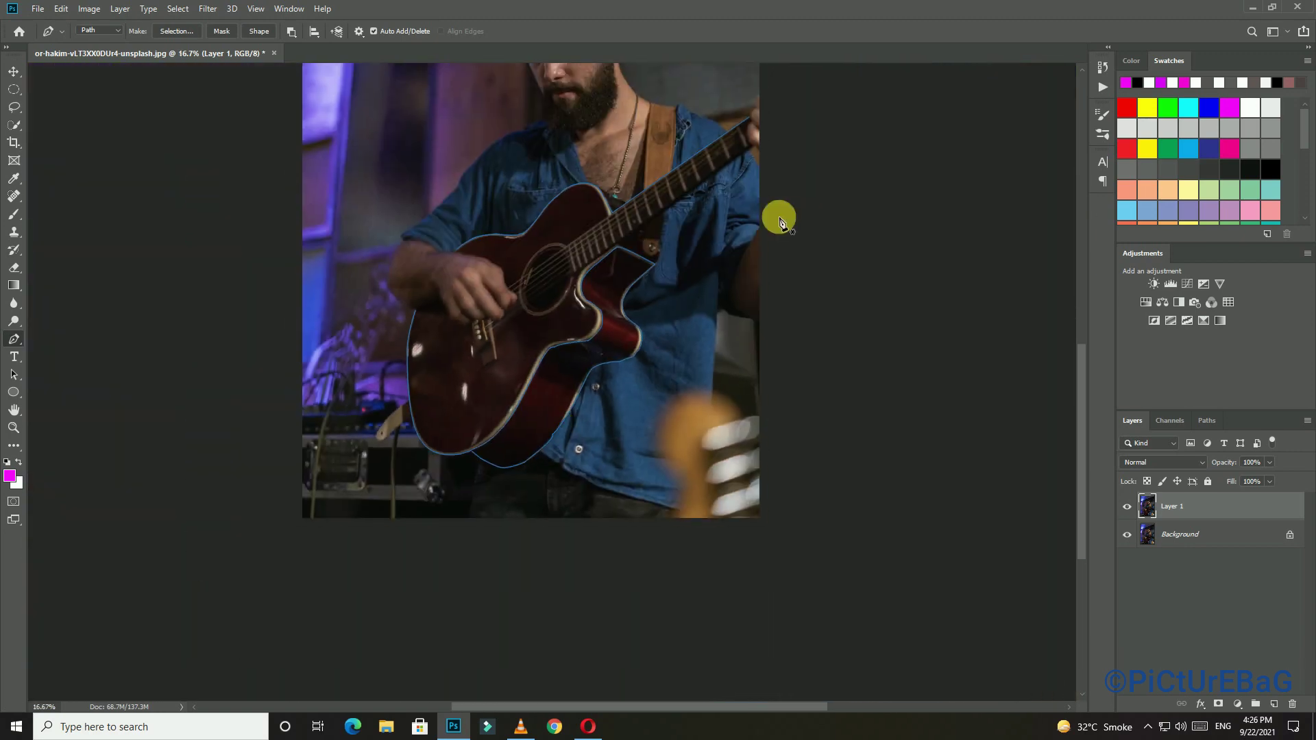
scroll(466, 363, "down", 1)
scroll(466, 363, "down", 1)
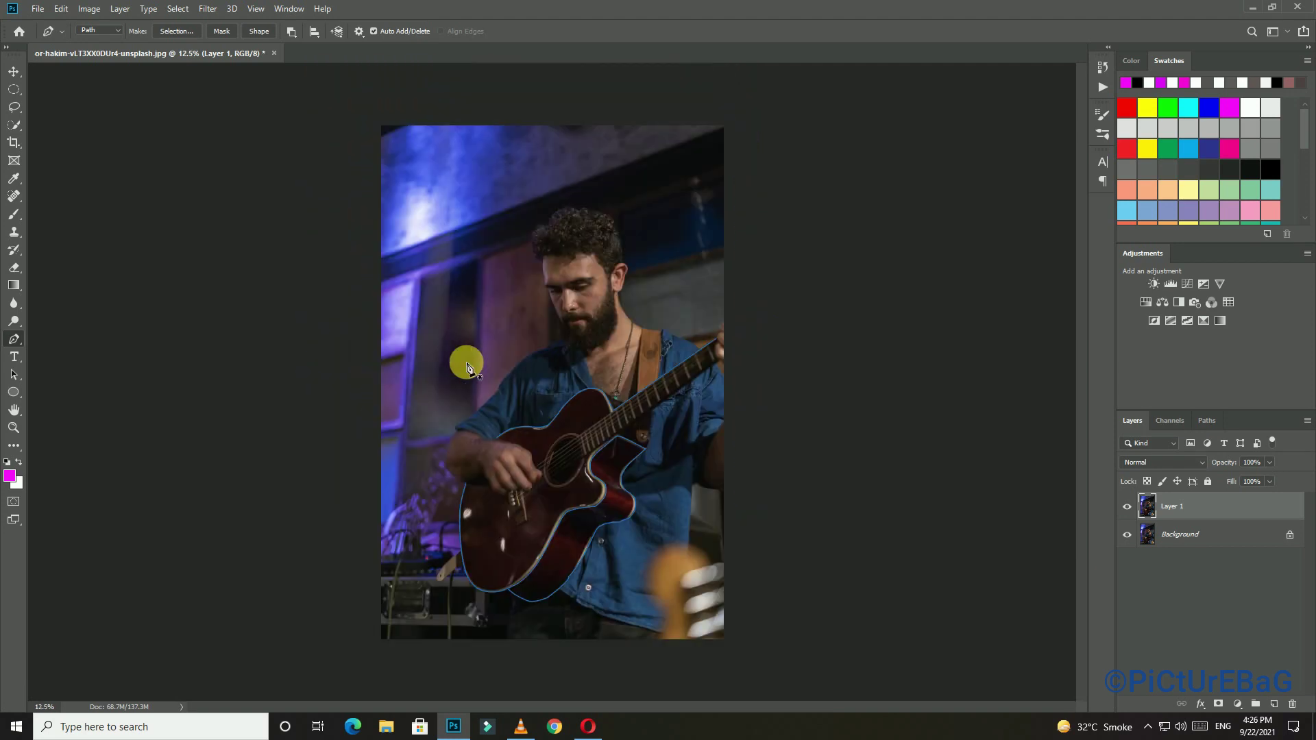
scroll(736, 426, "up", 2)
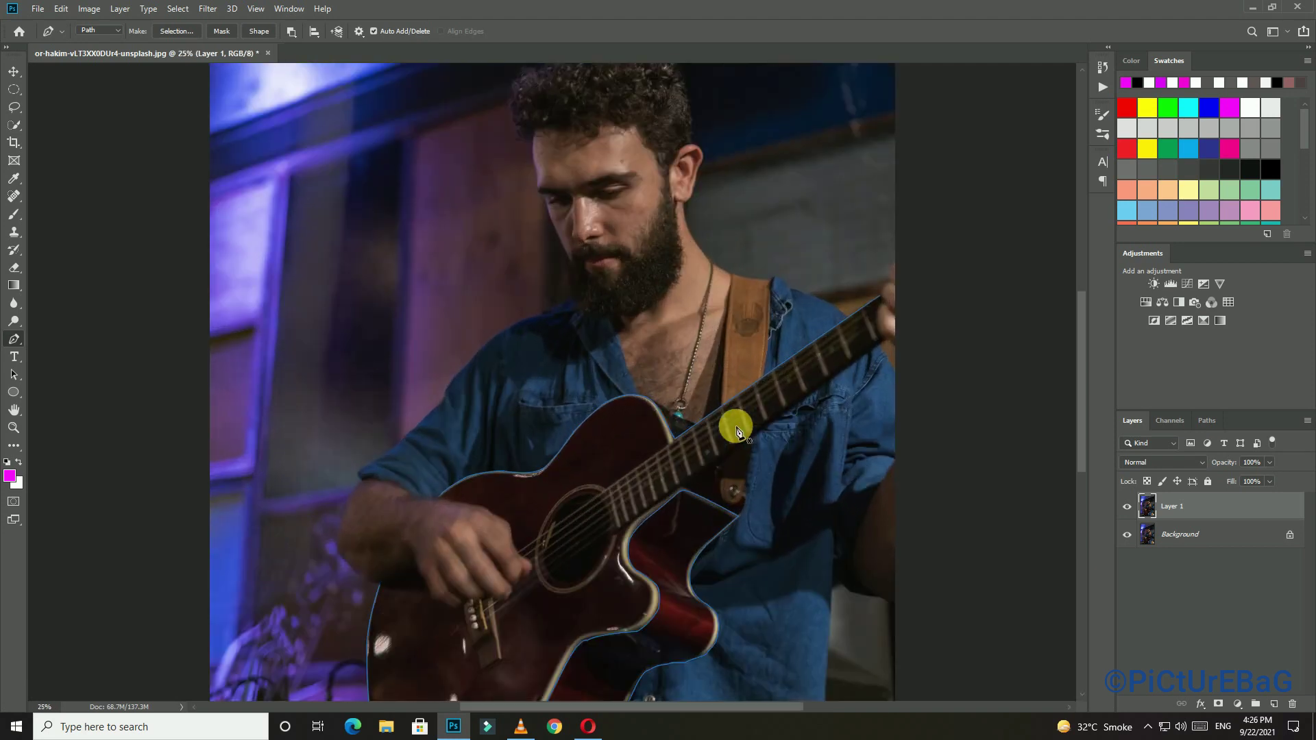
left_click(889, 341)
left_click(818, 394)
left_click(713, 472)
left_click(690, 492)
key("ctrl+minus")
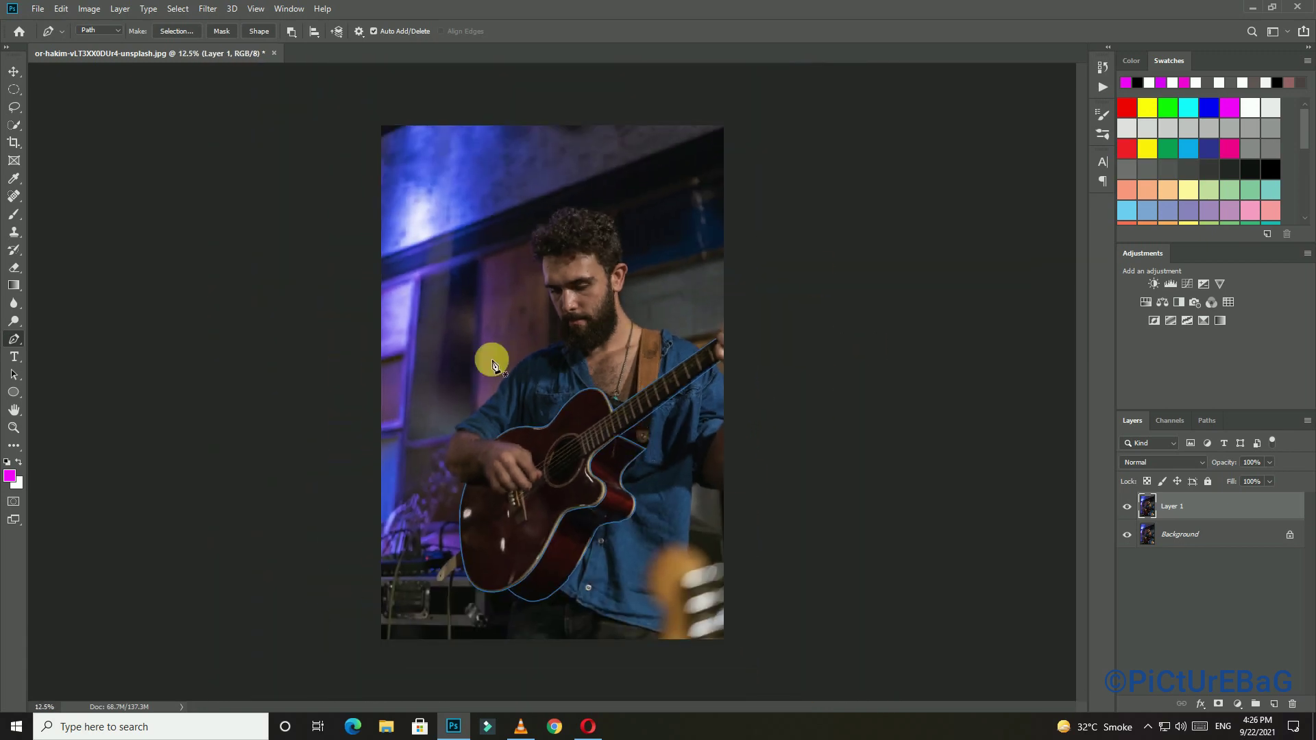
Choose a hard round brush preset and reduce its size to 50
left_click(14, 214)
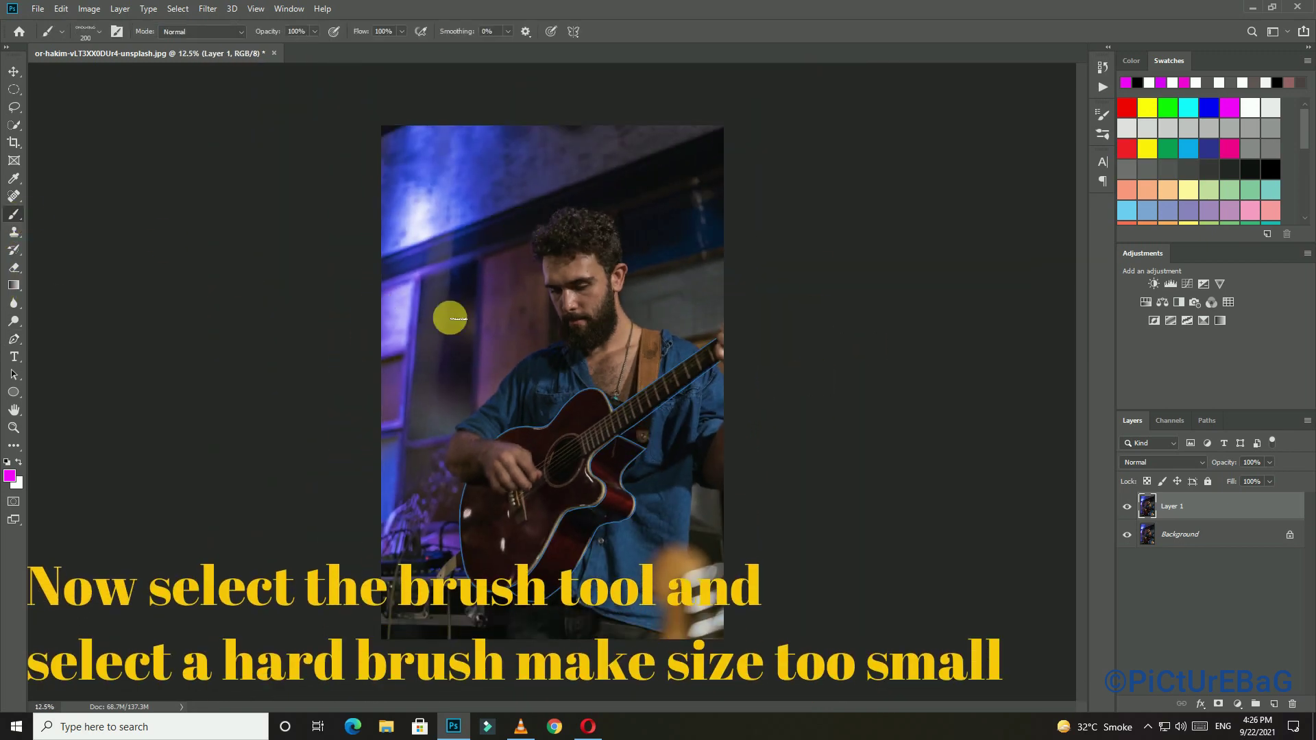
right_click(516, 355)
scroll(566, 343, "up", 5)
scroll(567, 343, "up", 5)
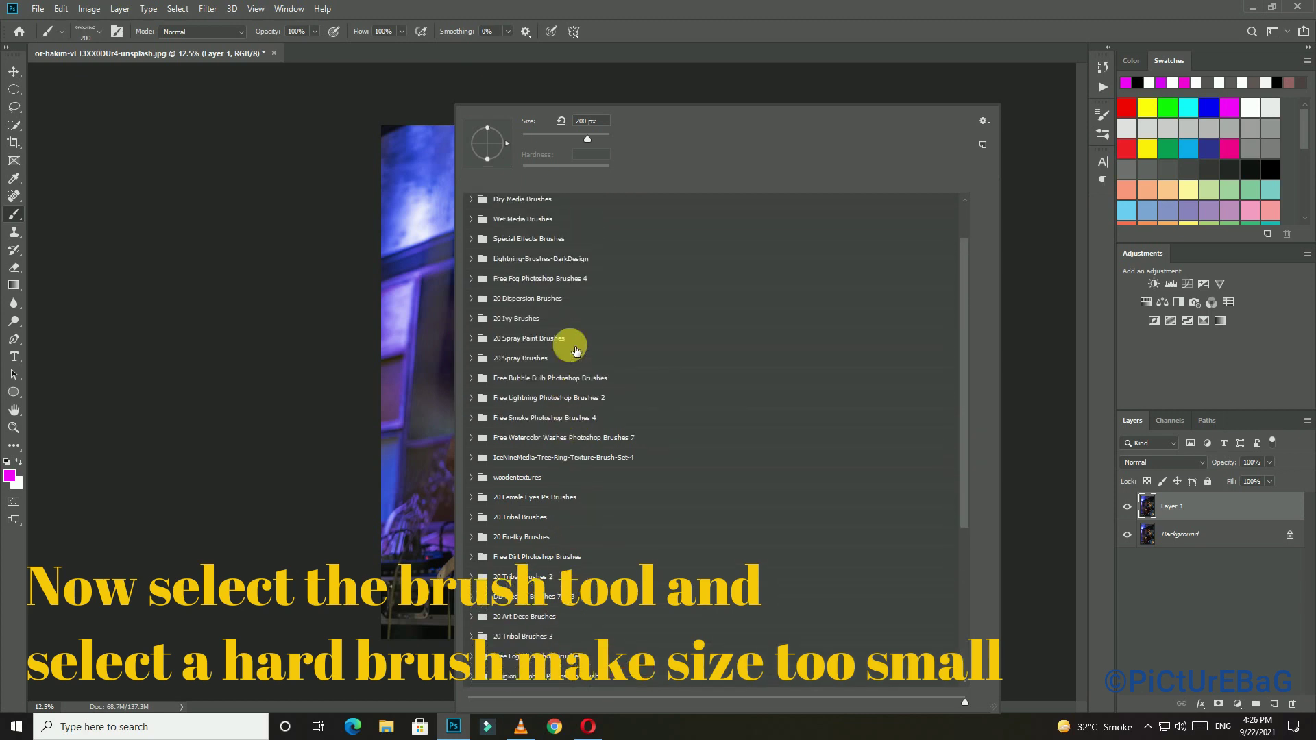
scroll(567, 343, "up", 5)
double_click(557, 252)
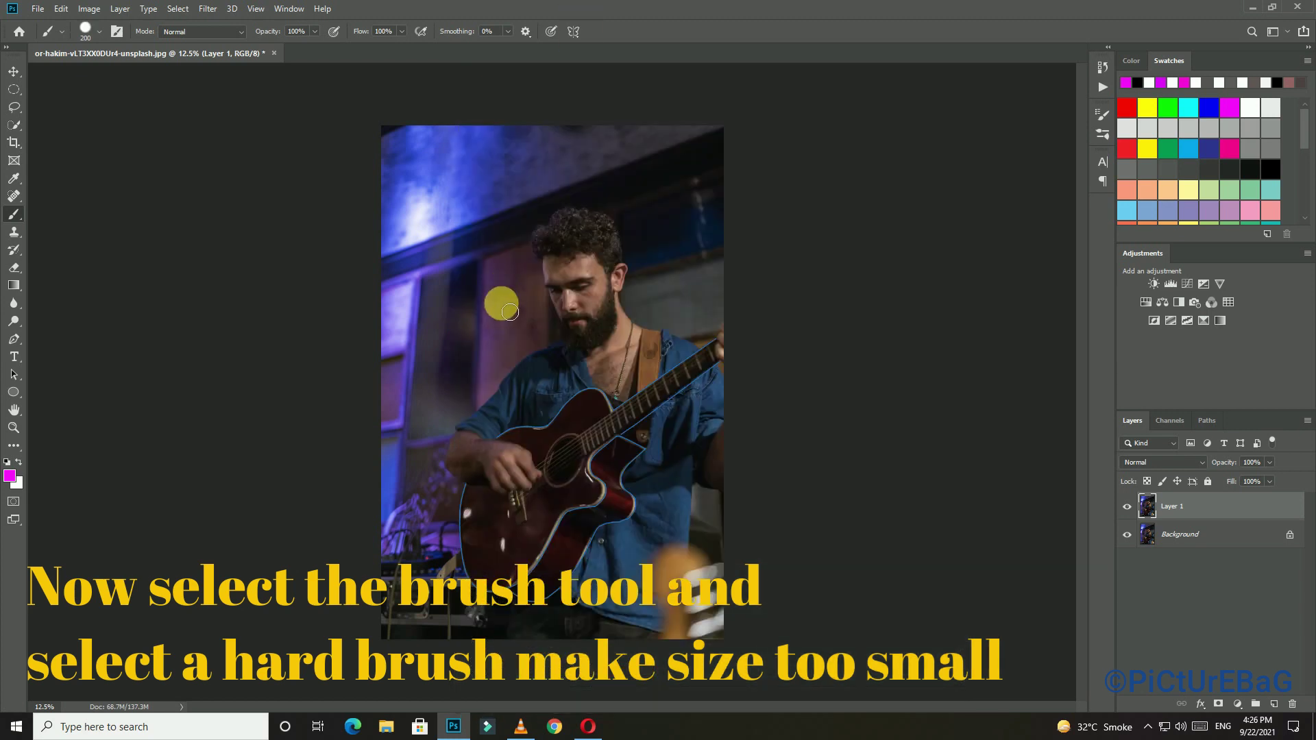
key("bracketleft")
key("bracketleft")
key("bracketleft")
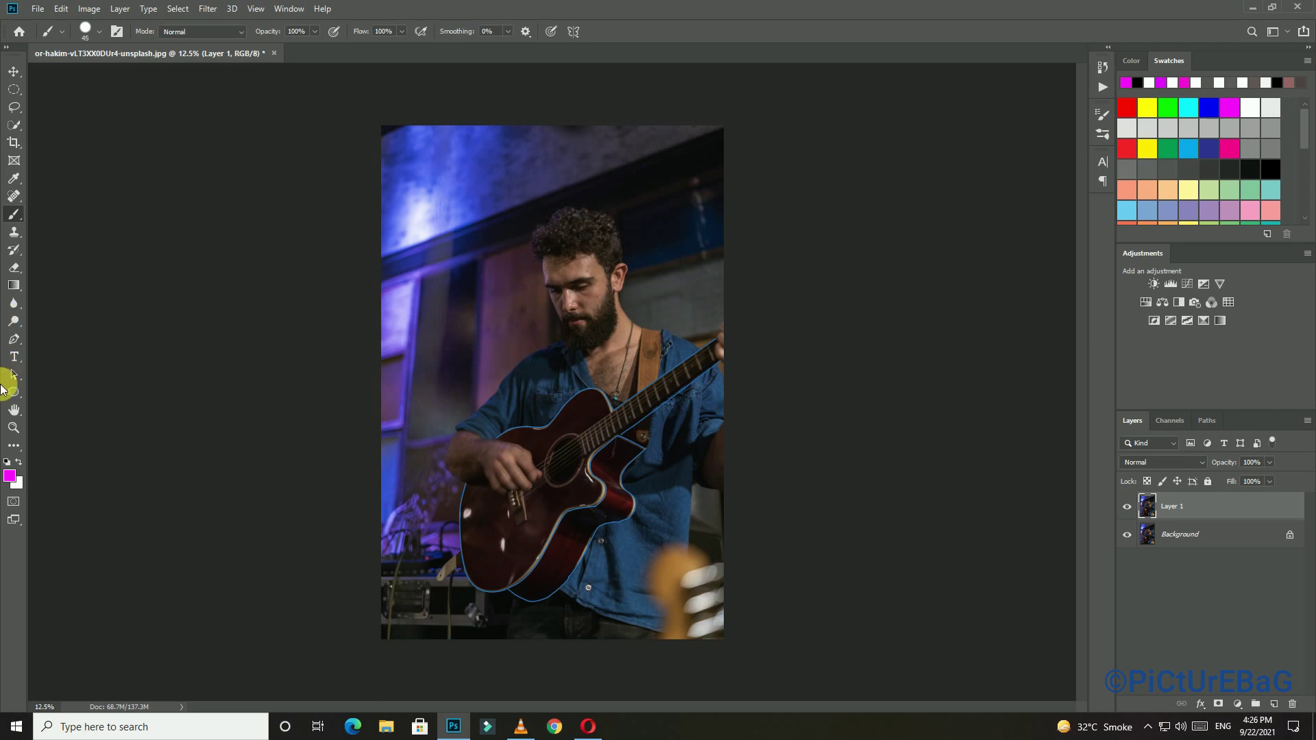
Make white the foreground colour for painting
left_click(19, 462)
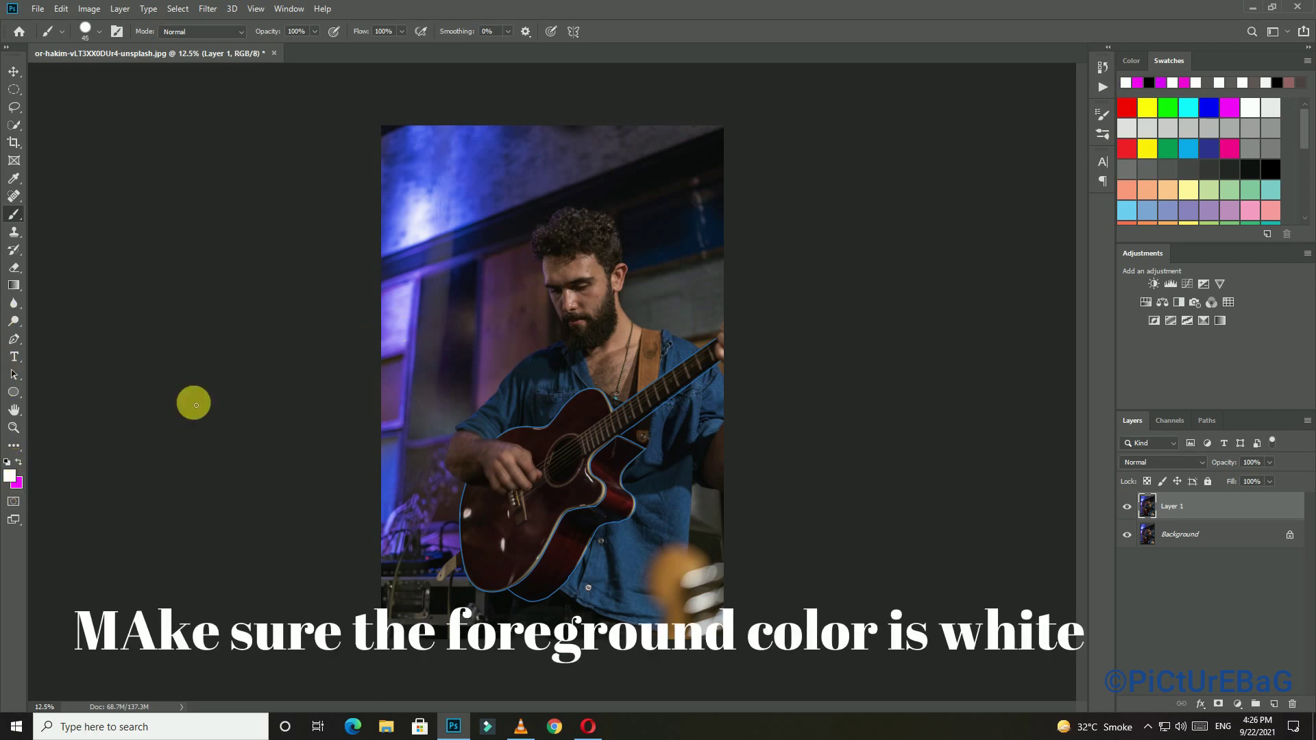
left_click(9, 474)
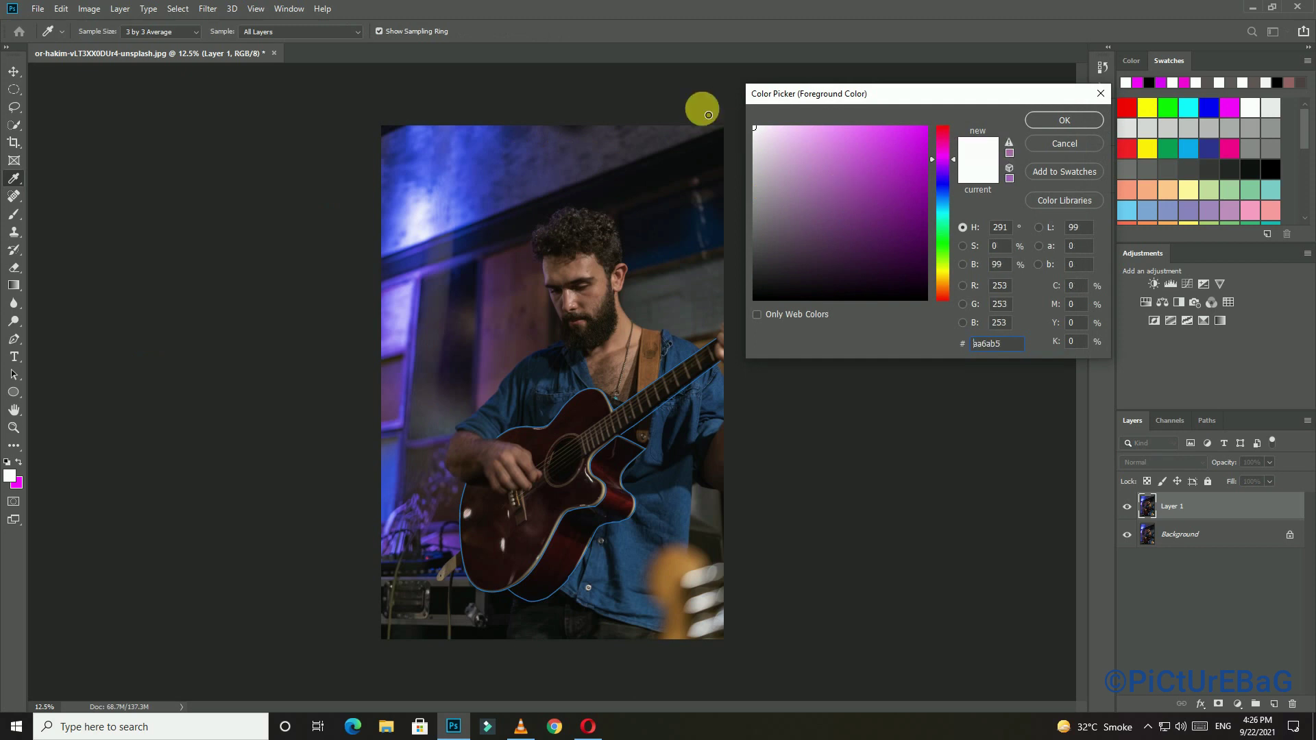
left_click(1065, 120)
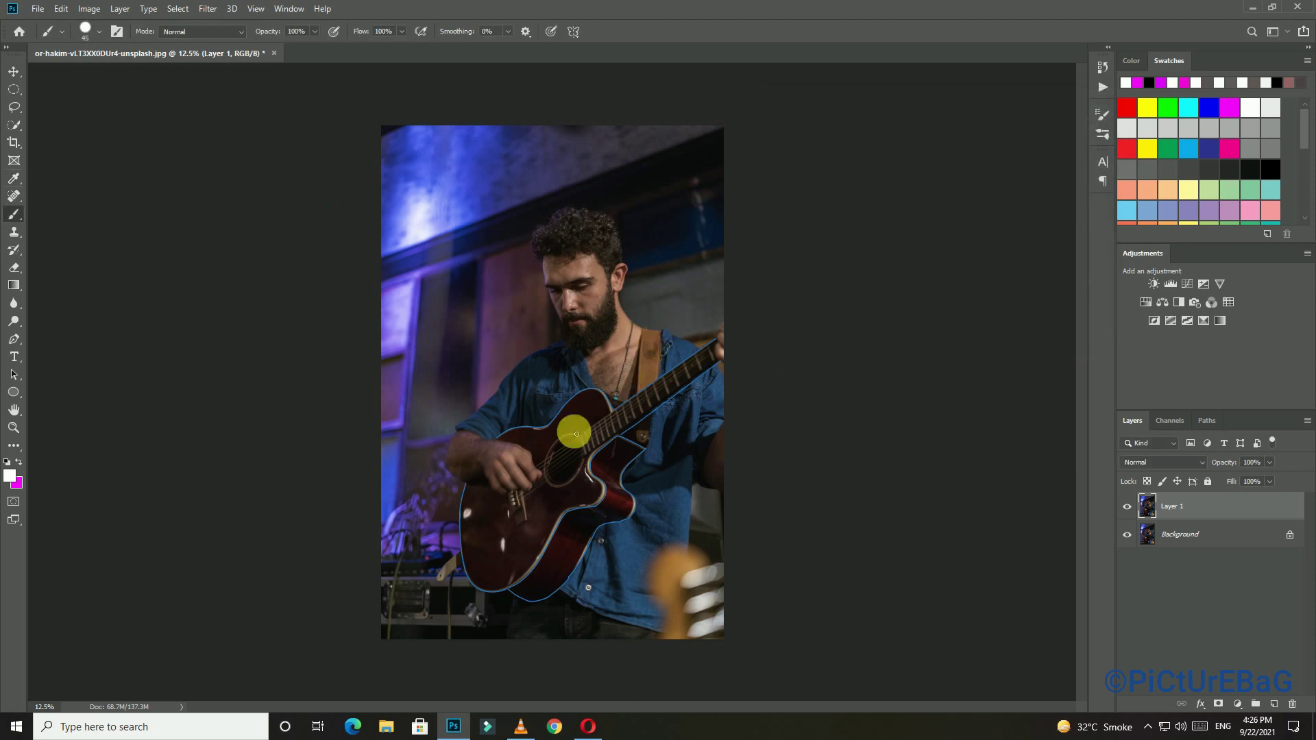
left_click(13, 338)
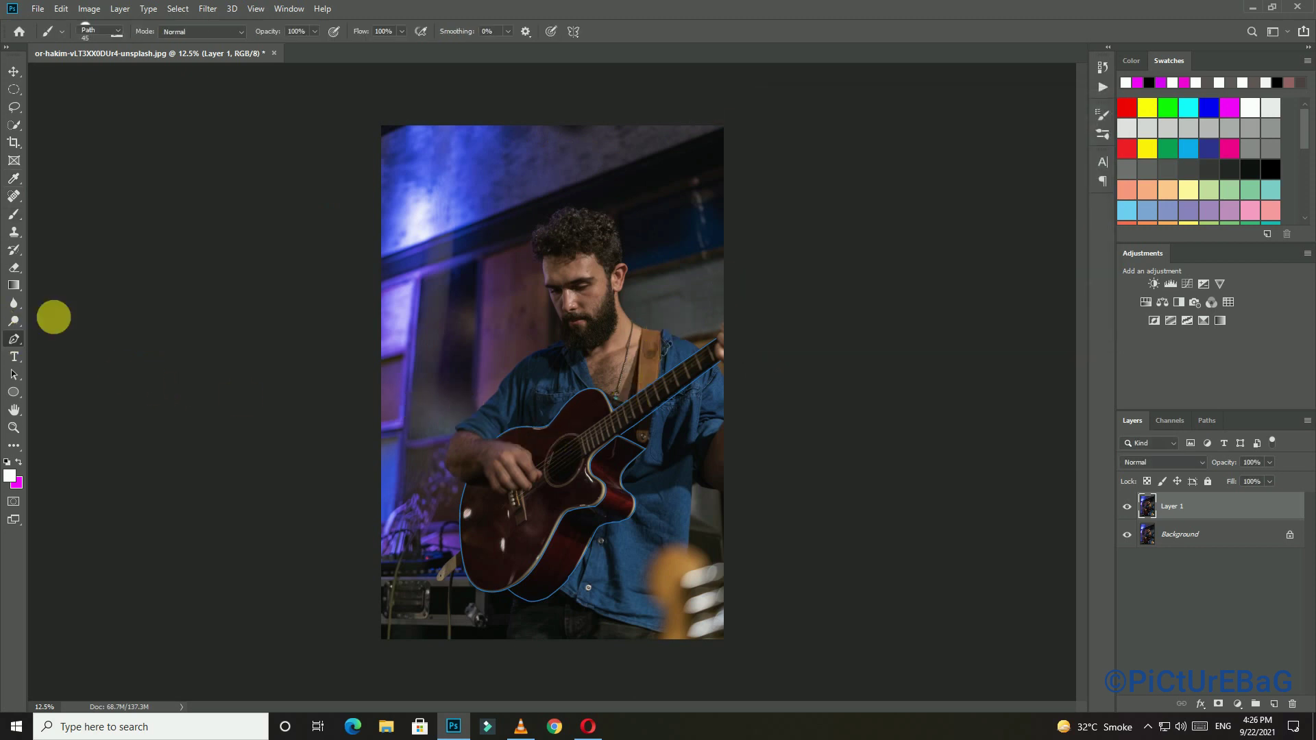
Stroke the guitar path with the white brush on a new Layer 2, then hide the path
right_click(595, 421)
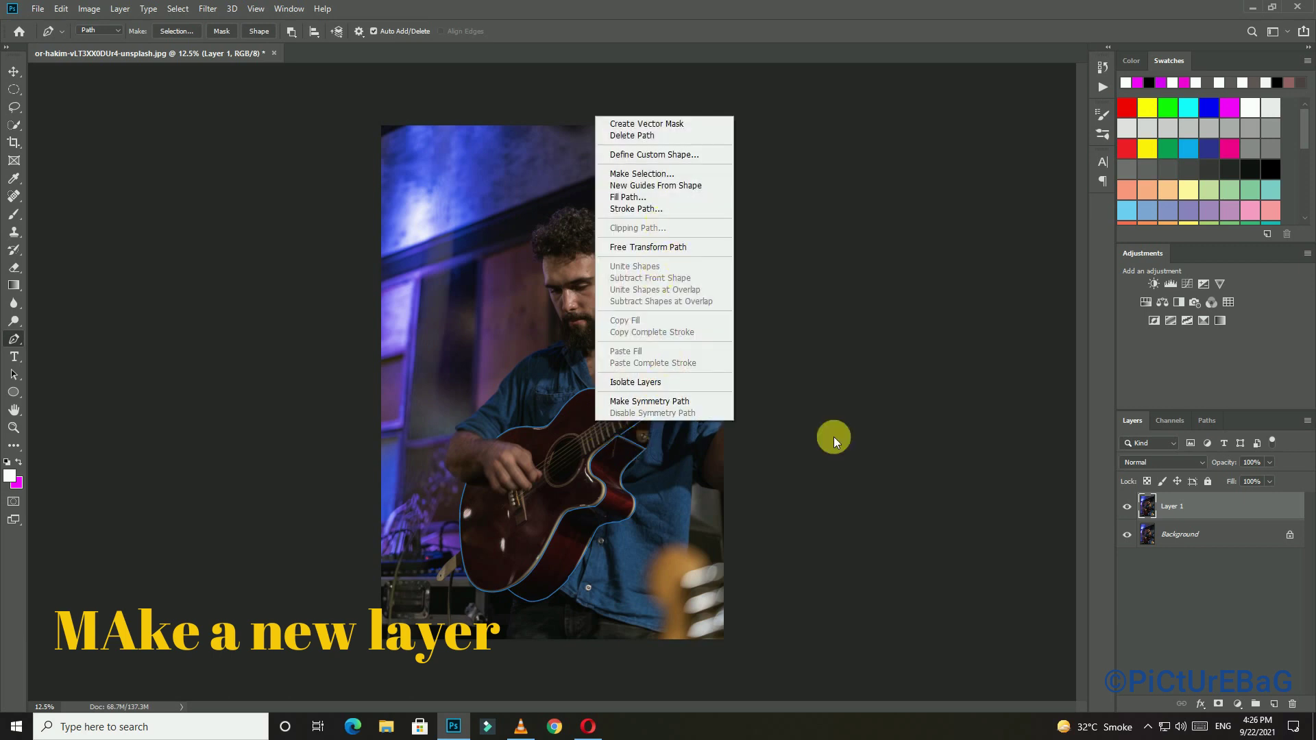
left_click(1155, 634)
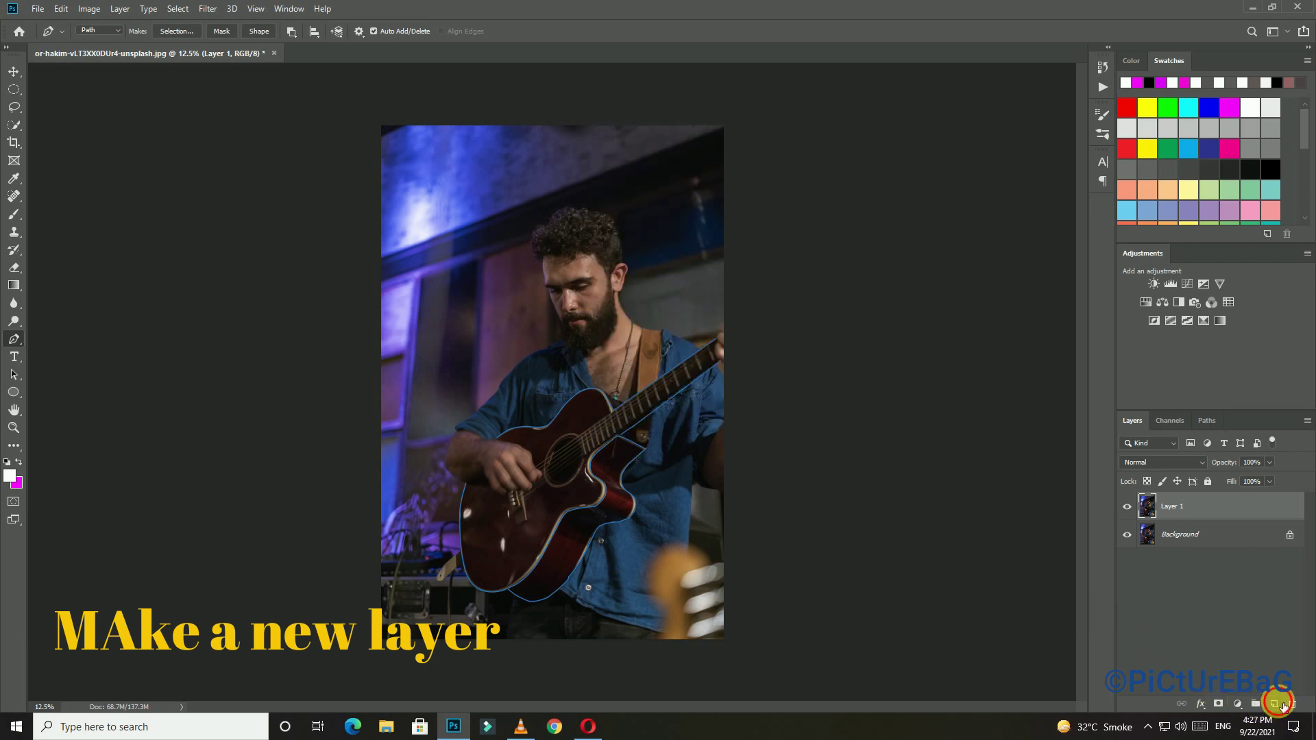
left_click(1248, 705)
right_click(579, 434)
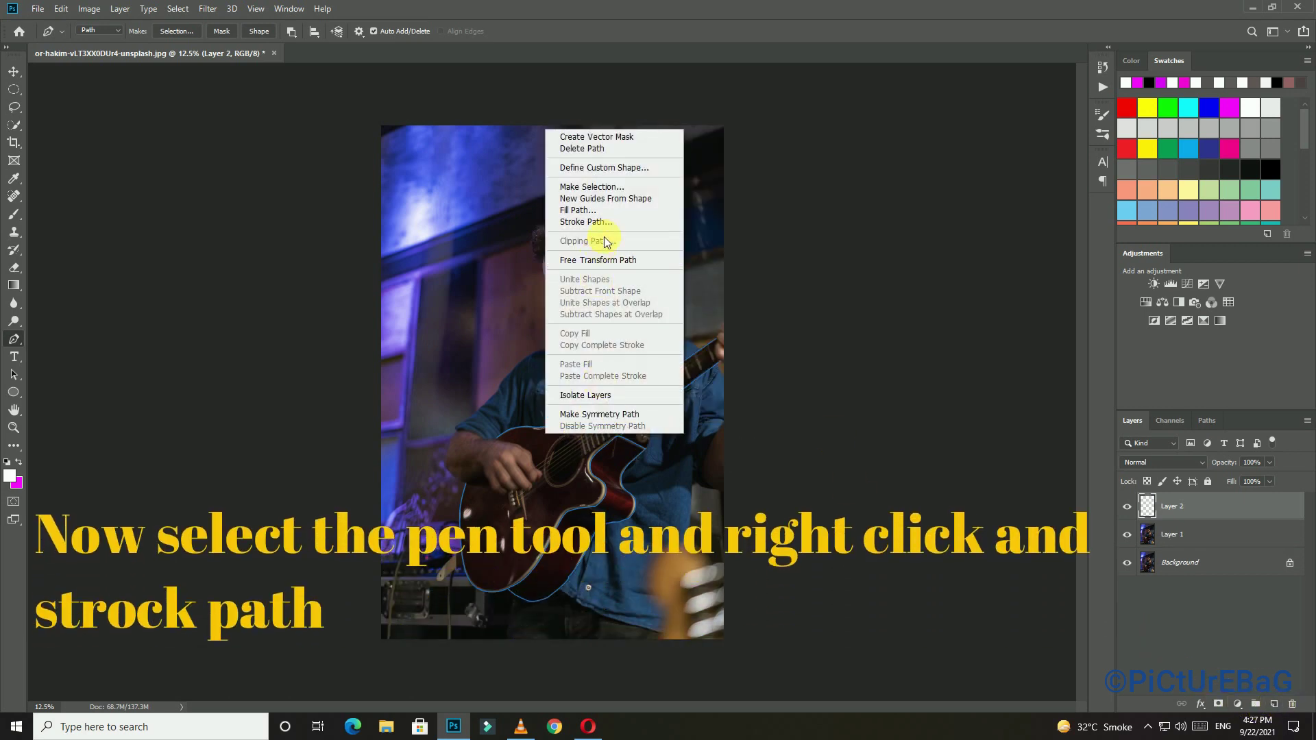
left_click(611, 220)
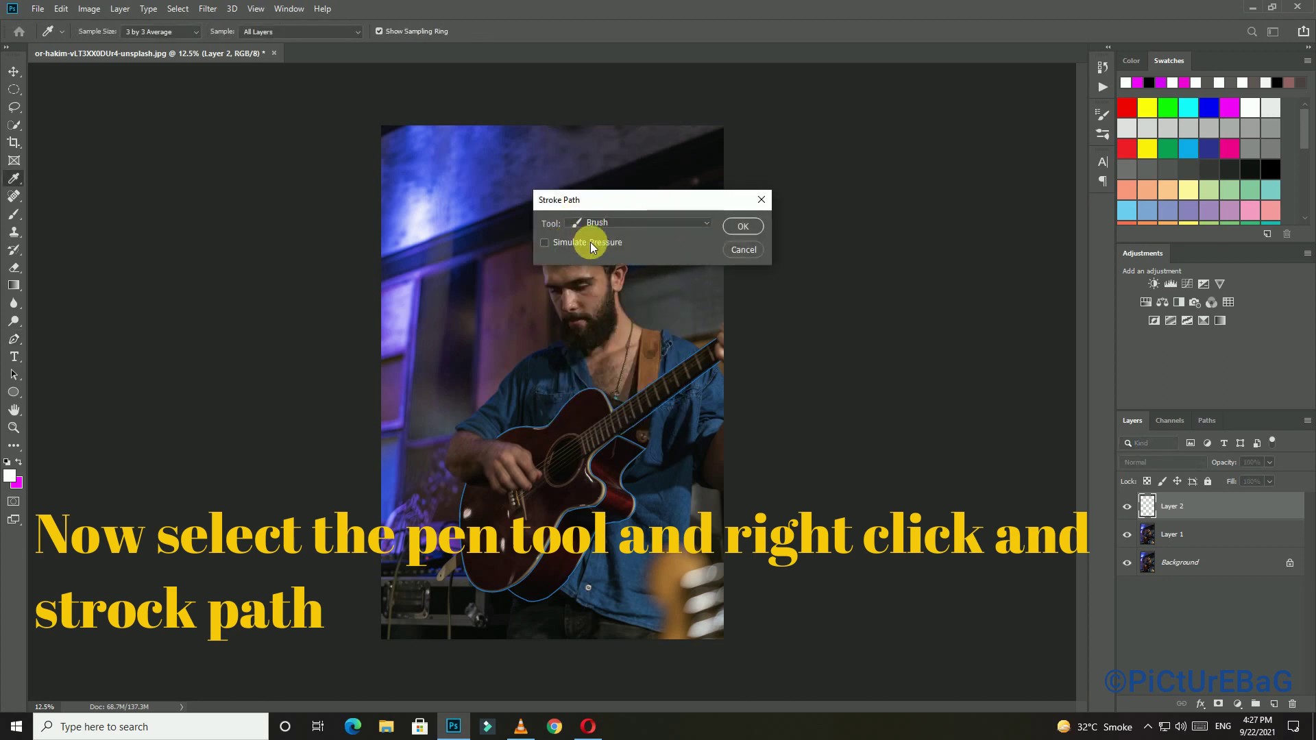
left_click(736, 228)
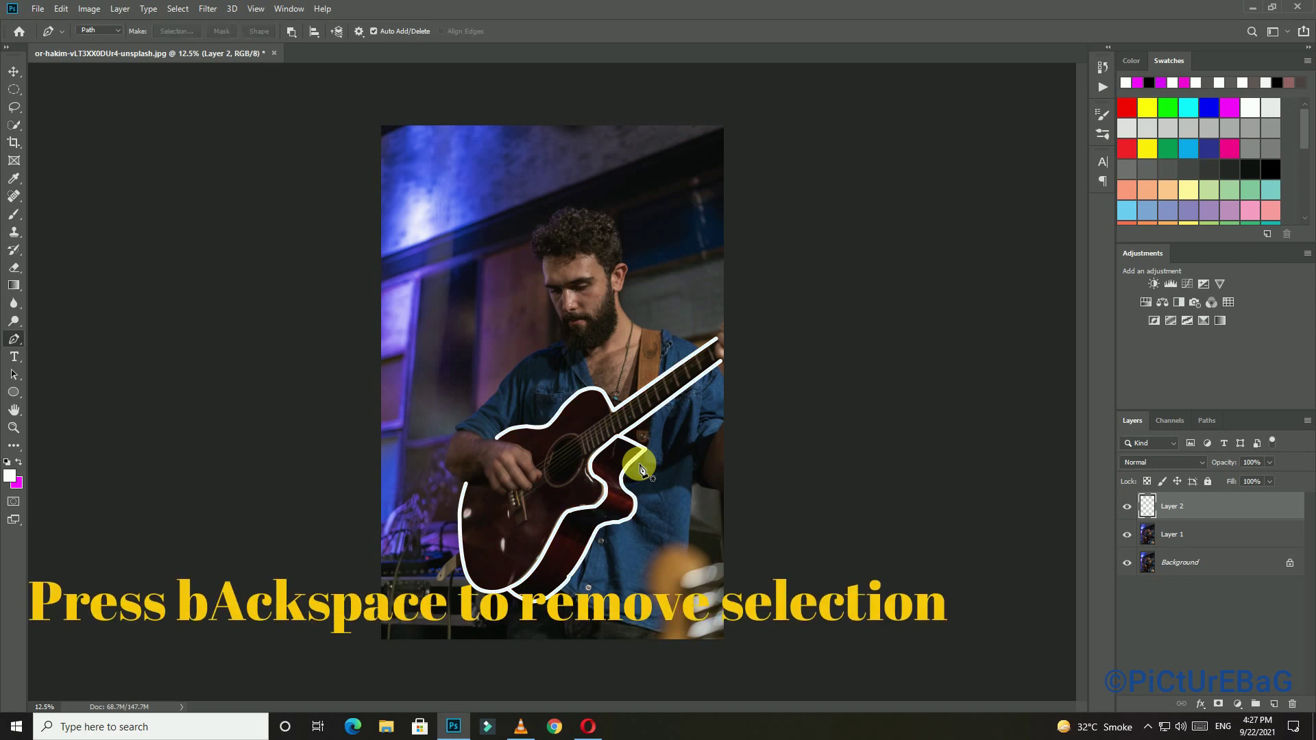
key("BackSpace")
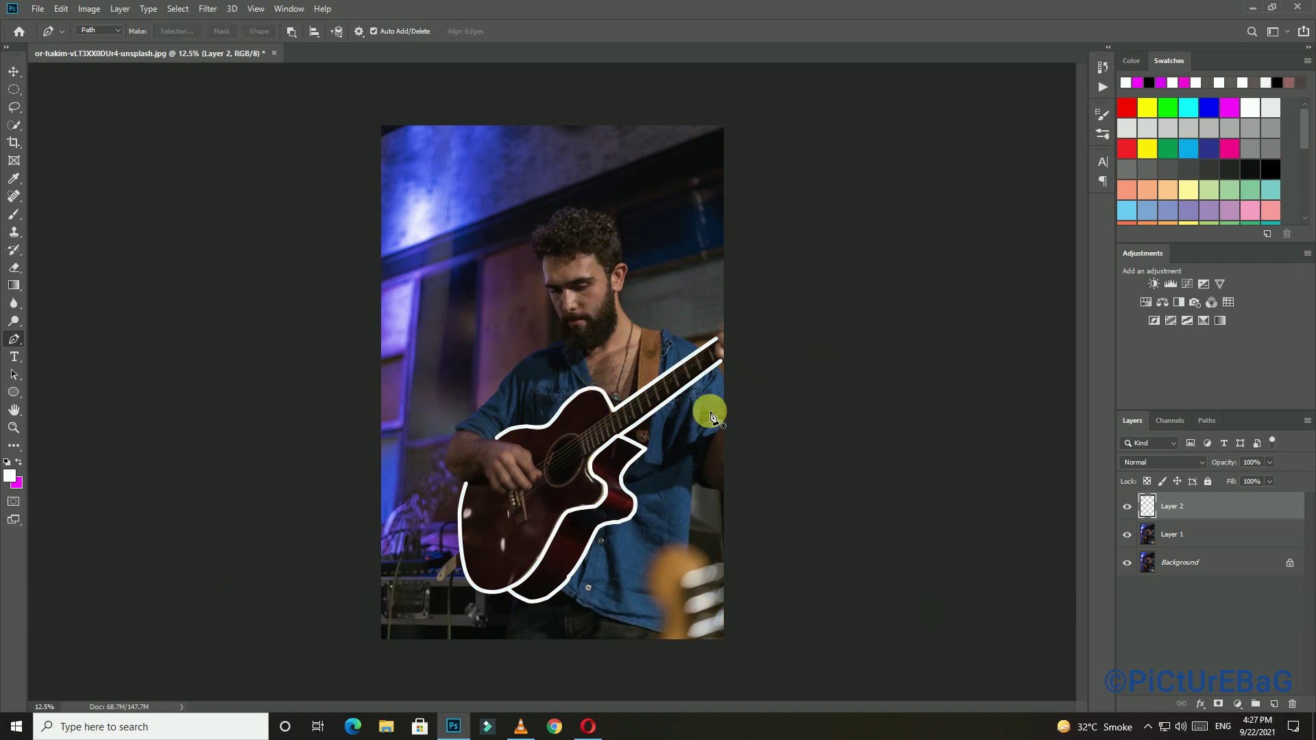
Give Layer 2 a yellow Color Overlay layer style and enable Outer Glow
double_click(1288, 519)
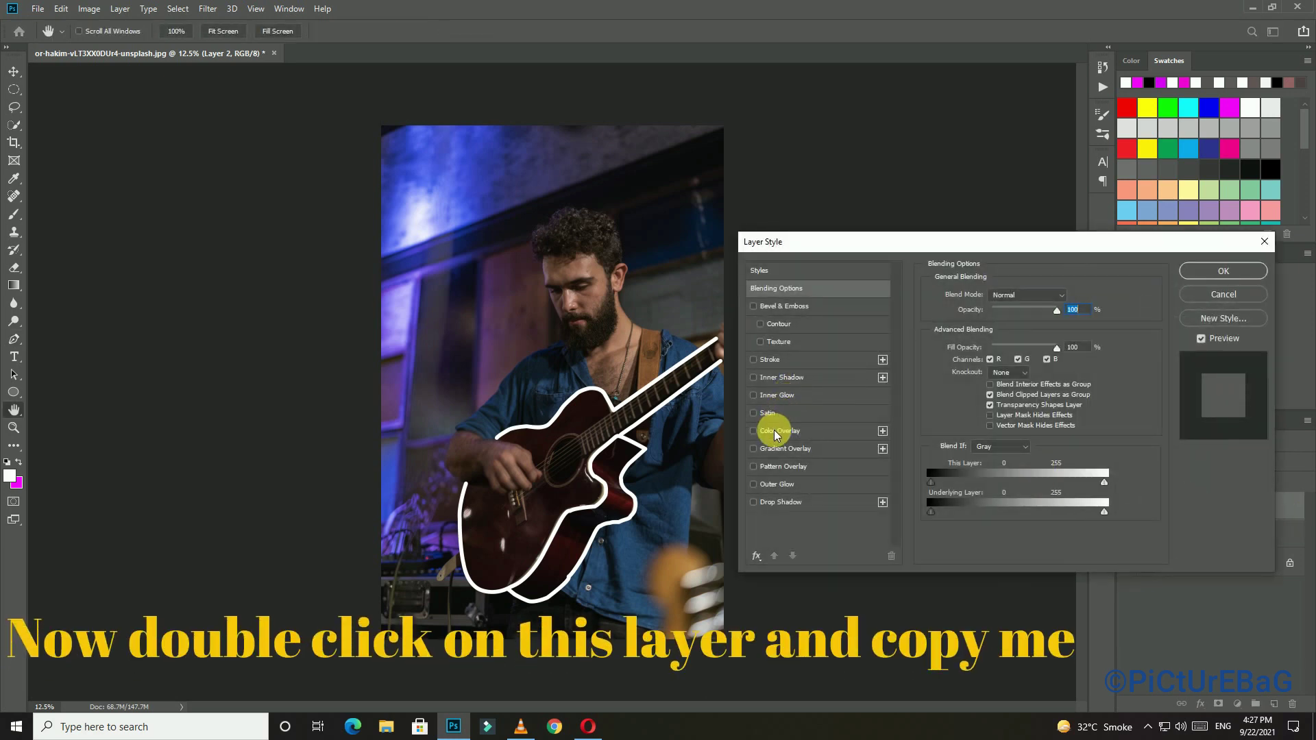
left_click(776, 431)
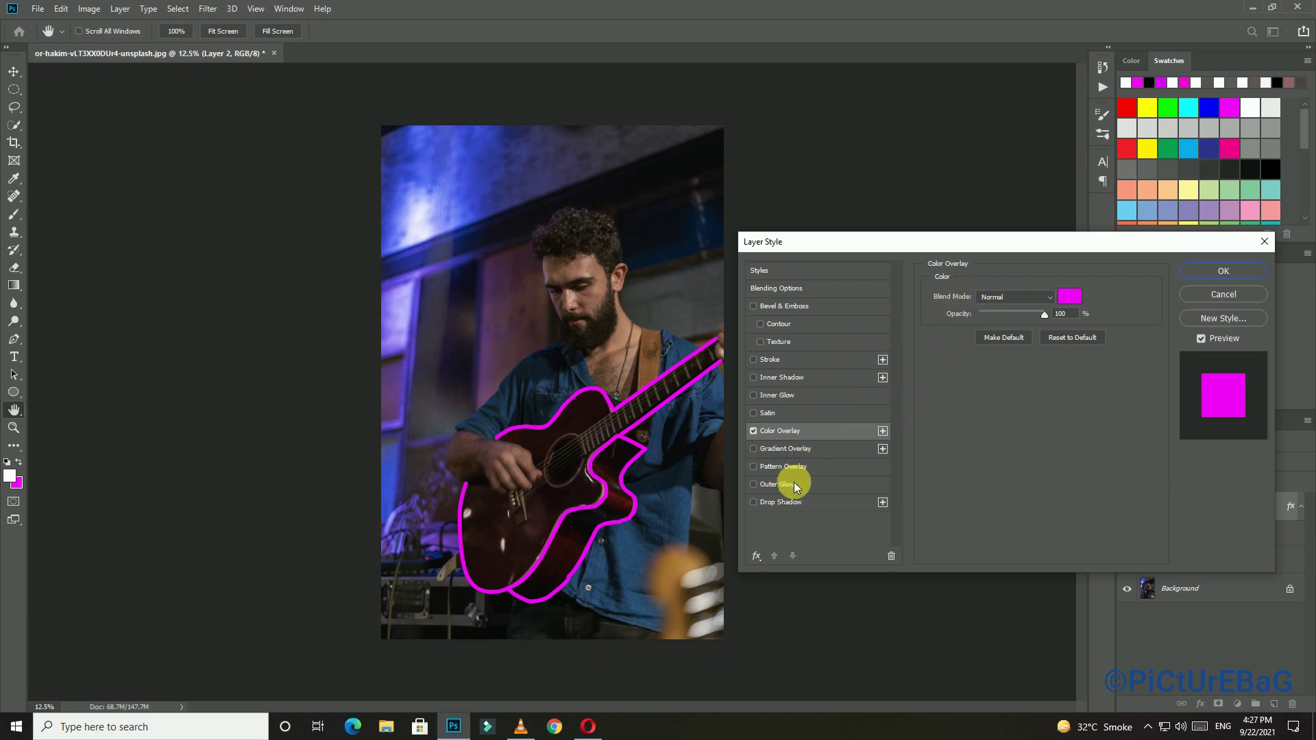
left_click(1069, 296)
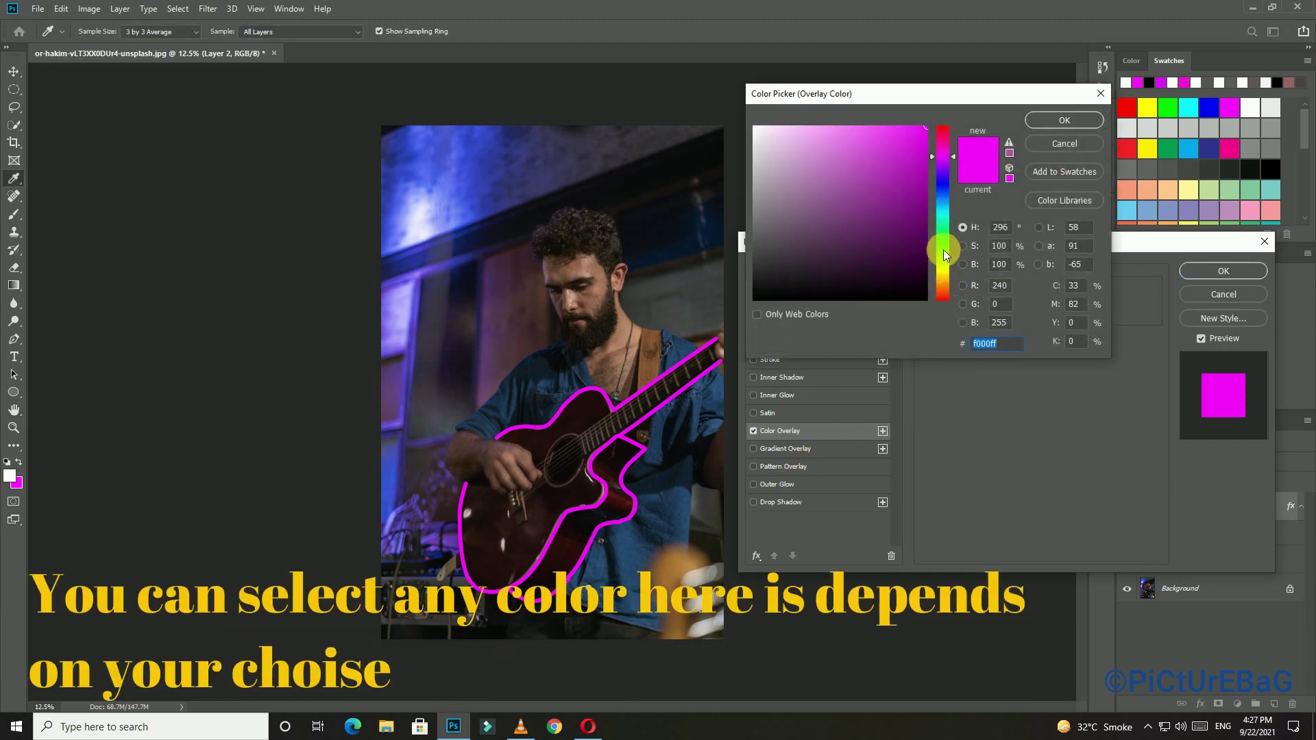
left_click_drag(943, 253, 951, 278)
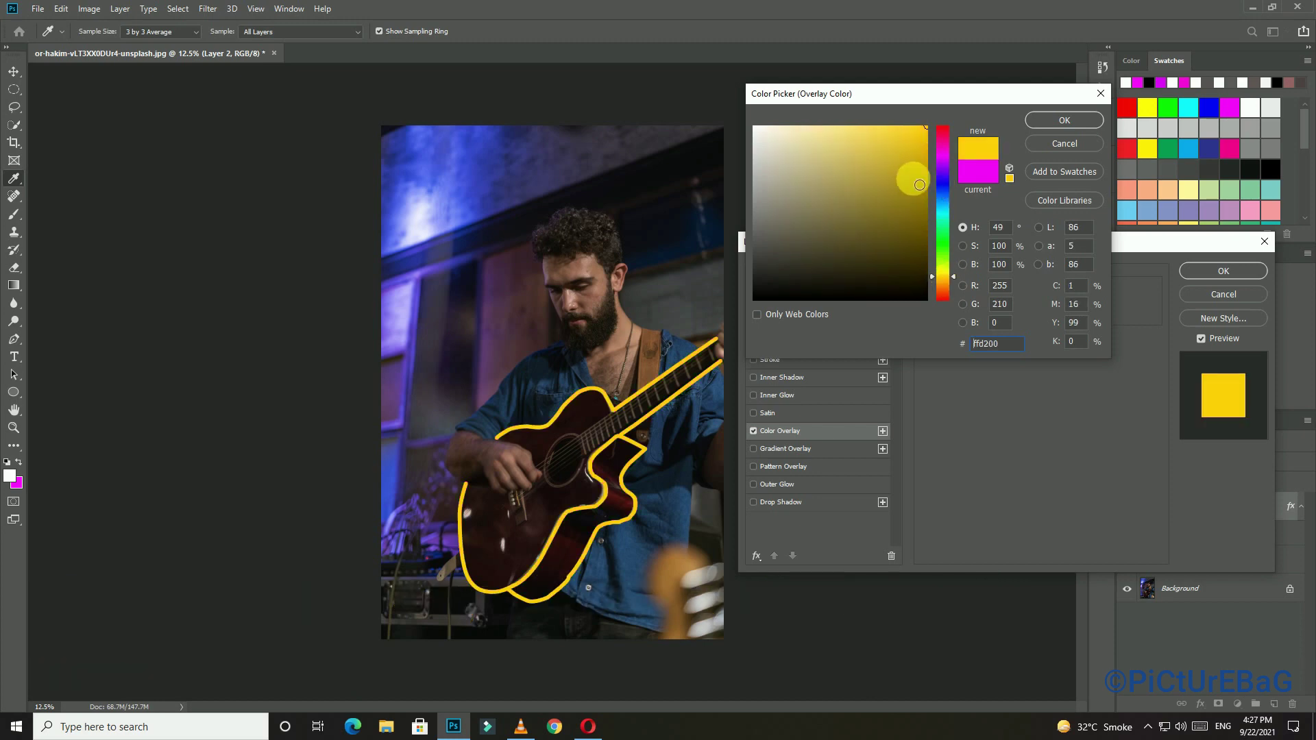
left_click(1046, 120)
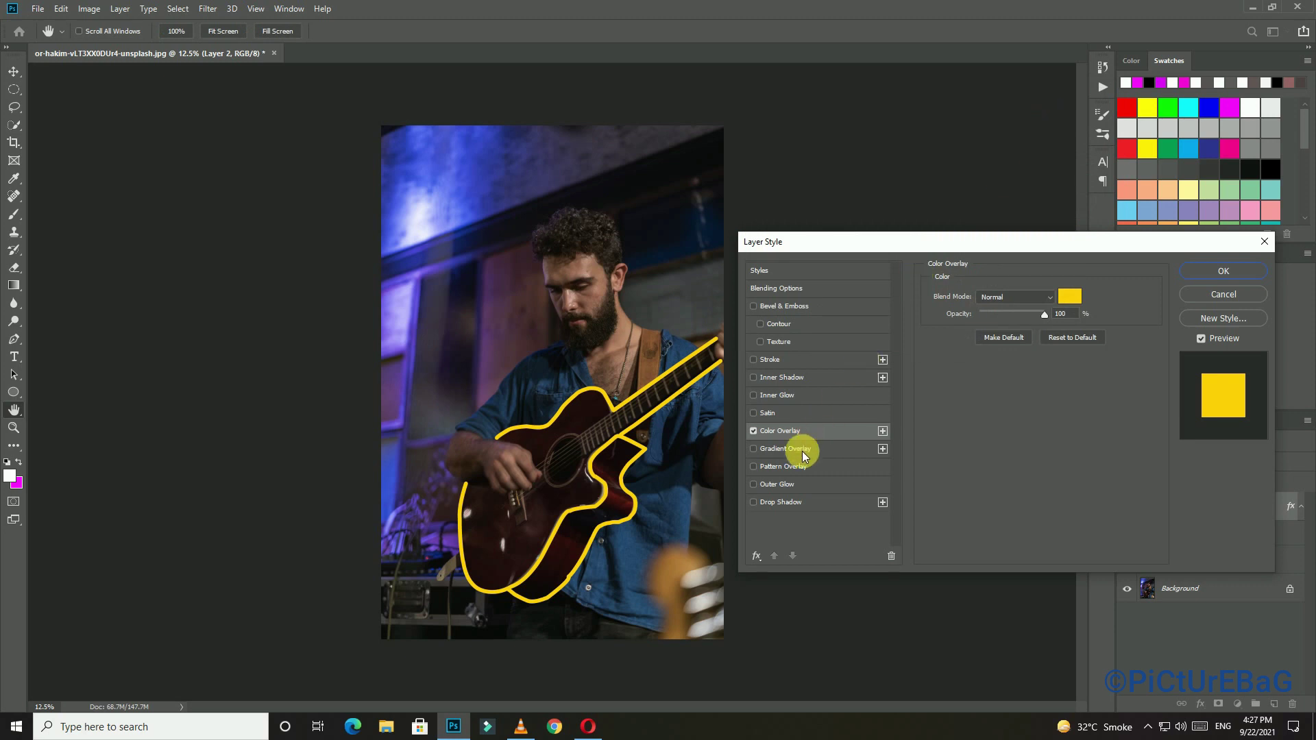
left_click(796, 483)
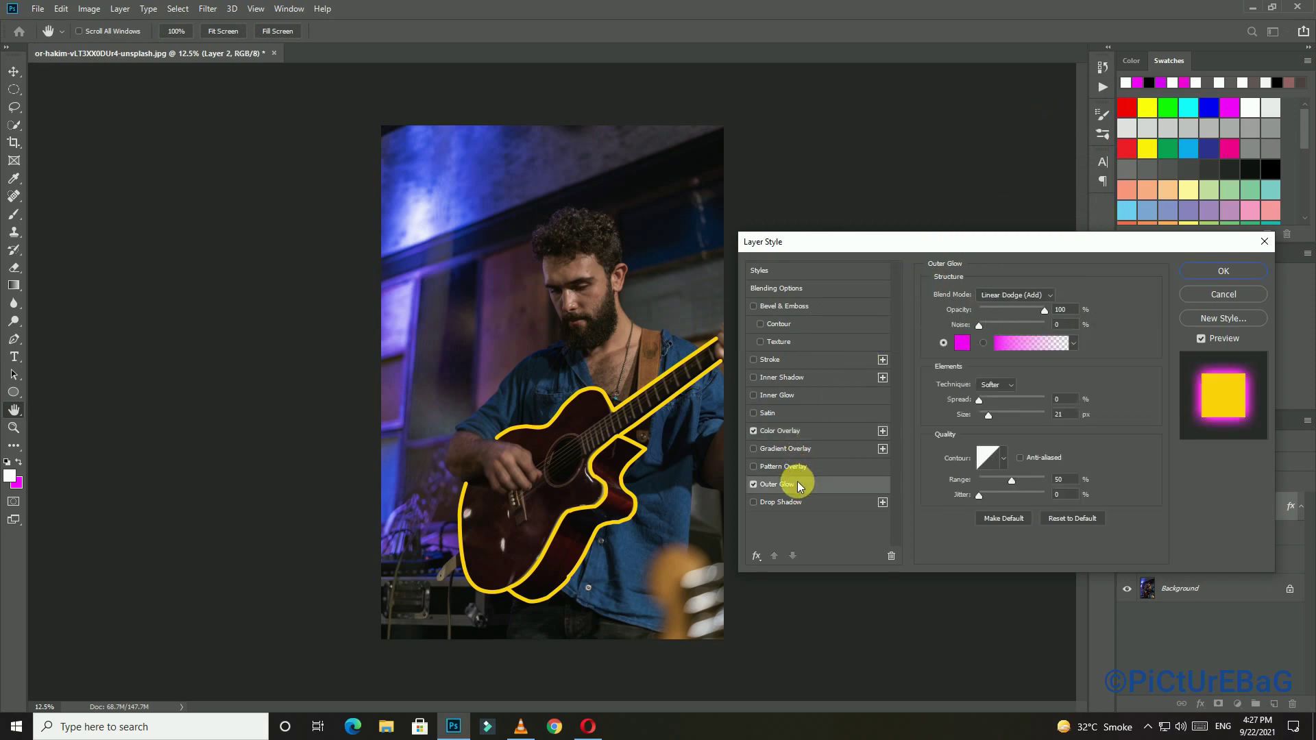
Set the Outer Glow colour to a rich golden yellow and enable Inner Glow
left_click(963, 341)
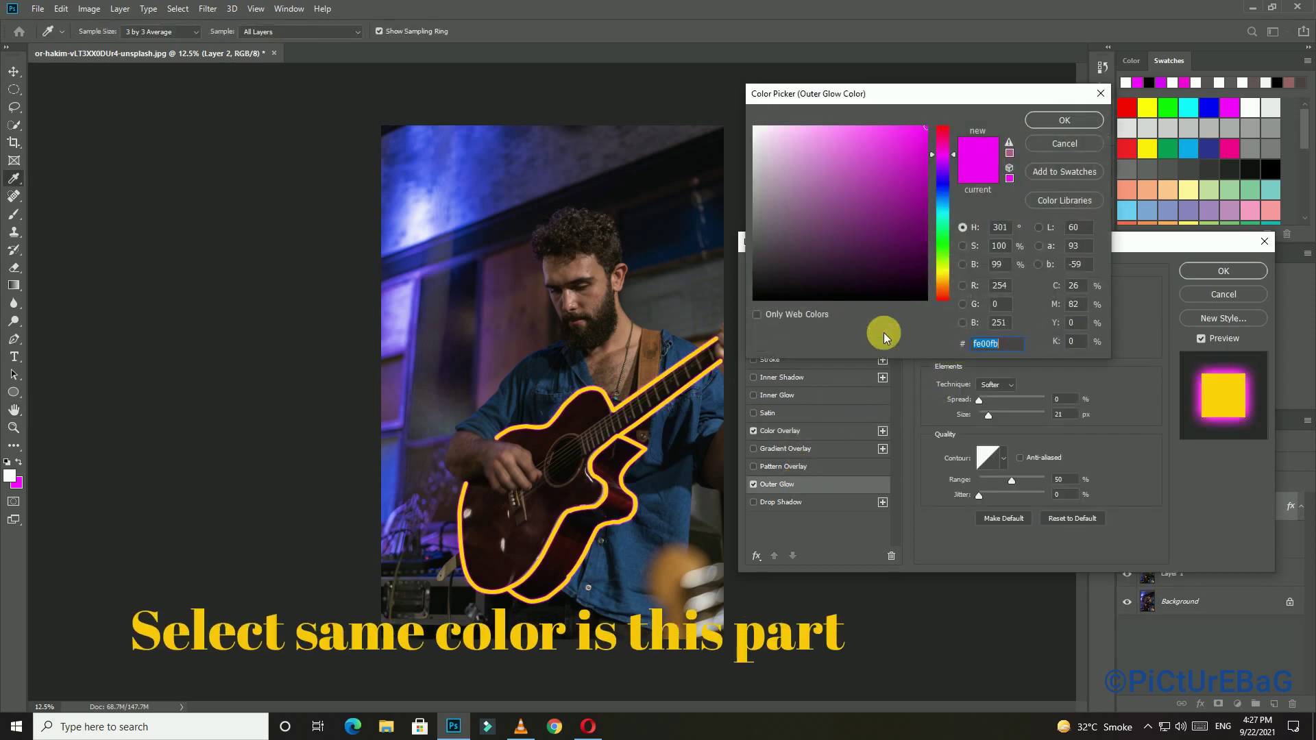
left_click(604, 486)
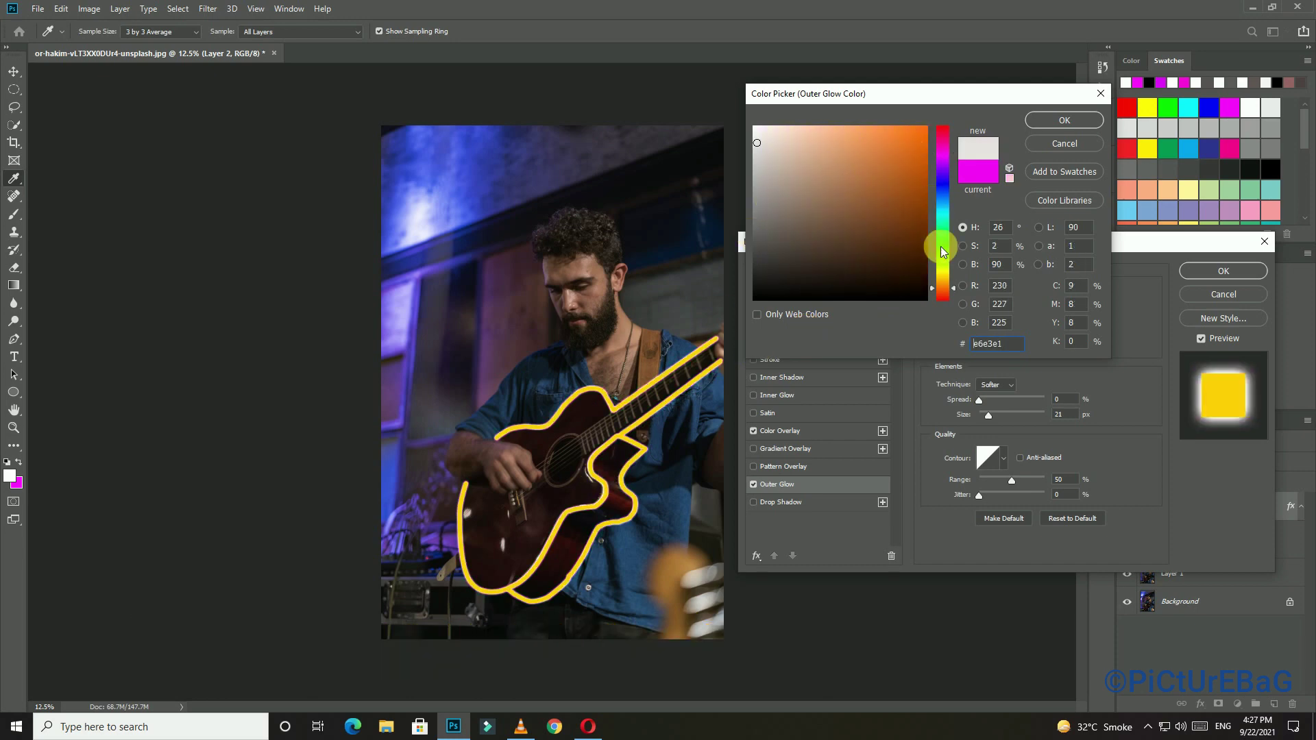
left_click(944, 274)
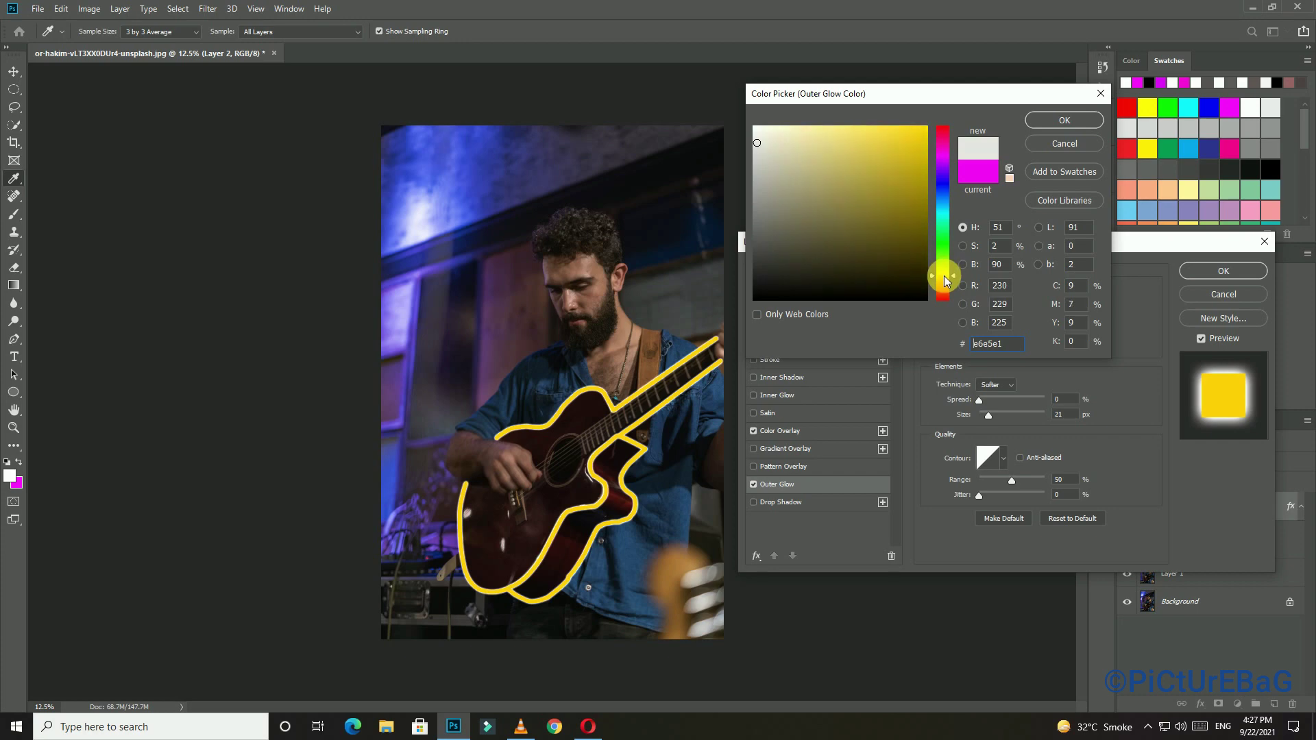
left_click_drag(944, 273, 949, 268)
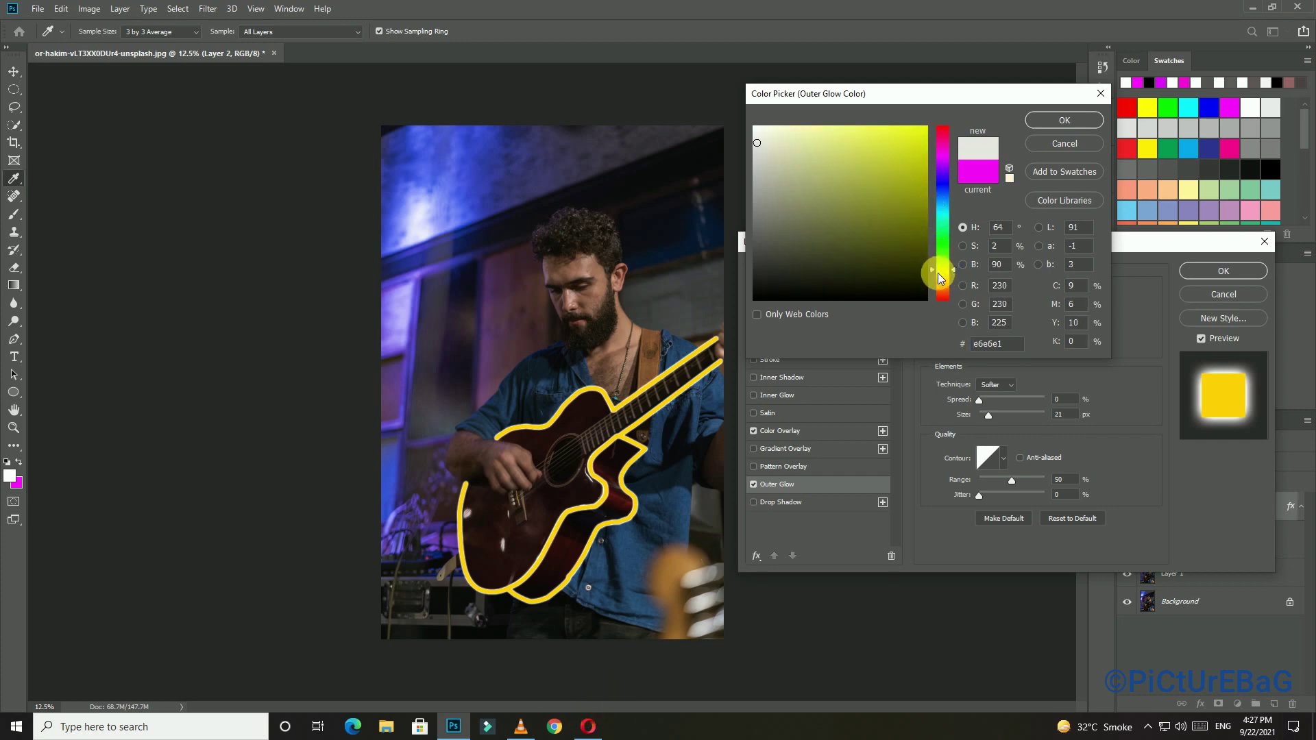
left_click_drag(932, 268, 931, 276)
left_click_drag(892, 194, 913, 165)
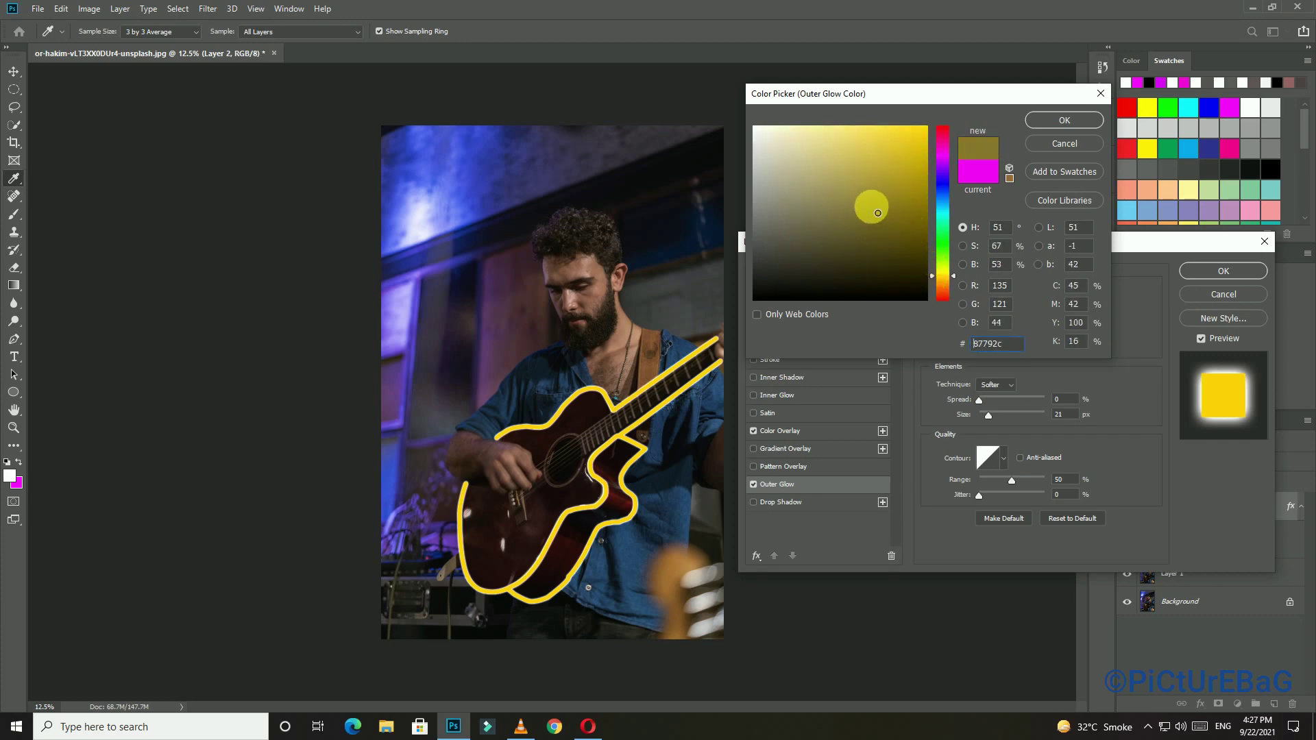
left_click(1061, 120)
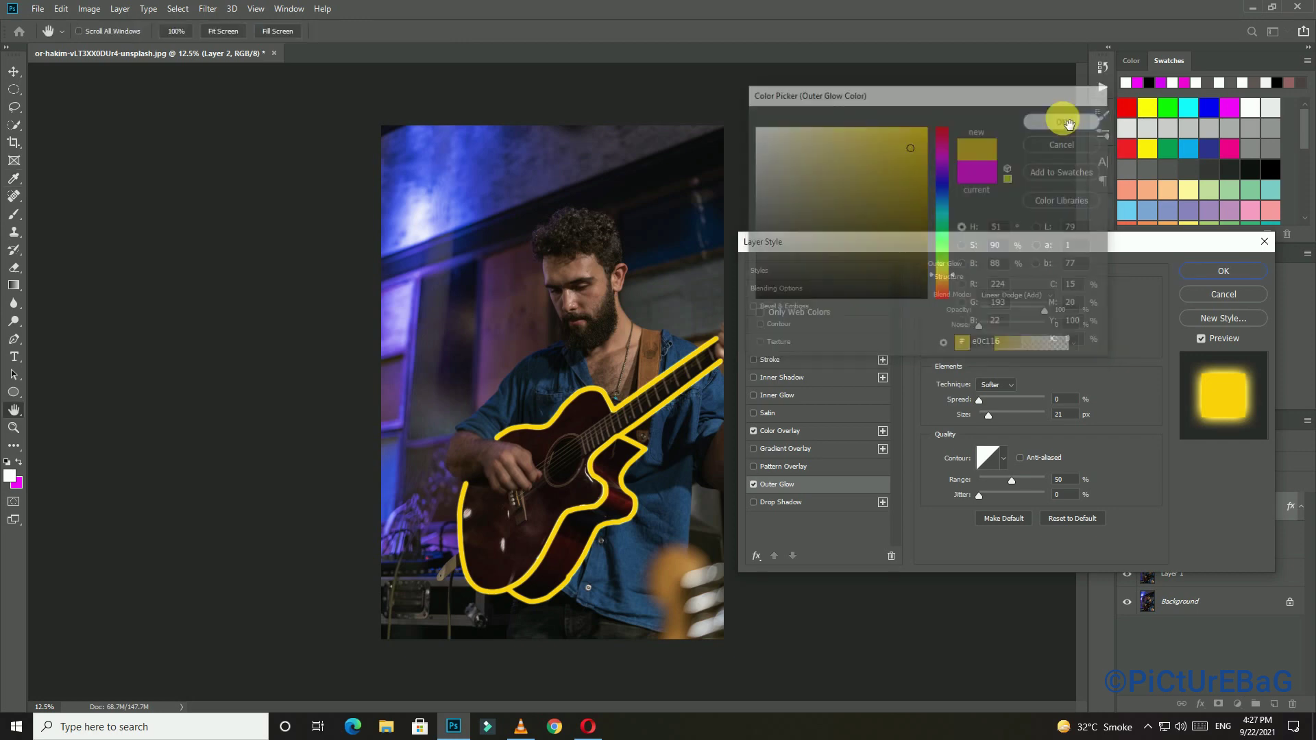
left_click(781, 396)
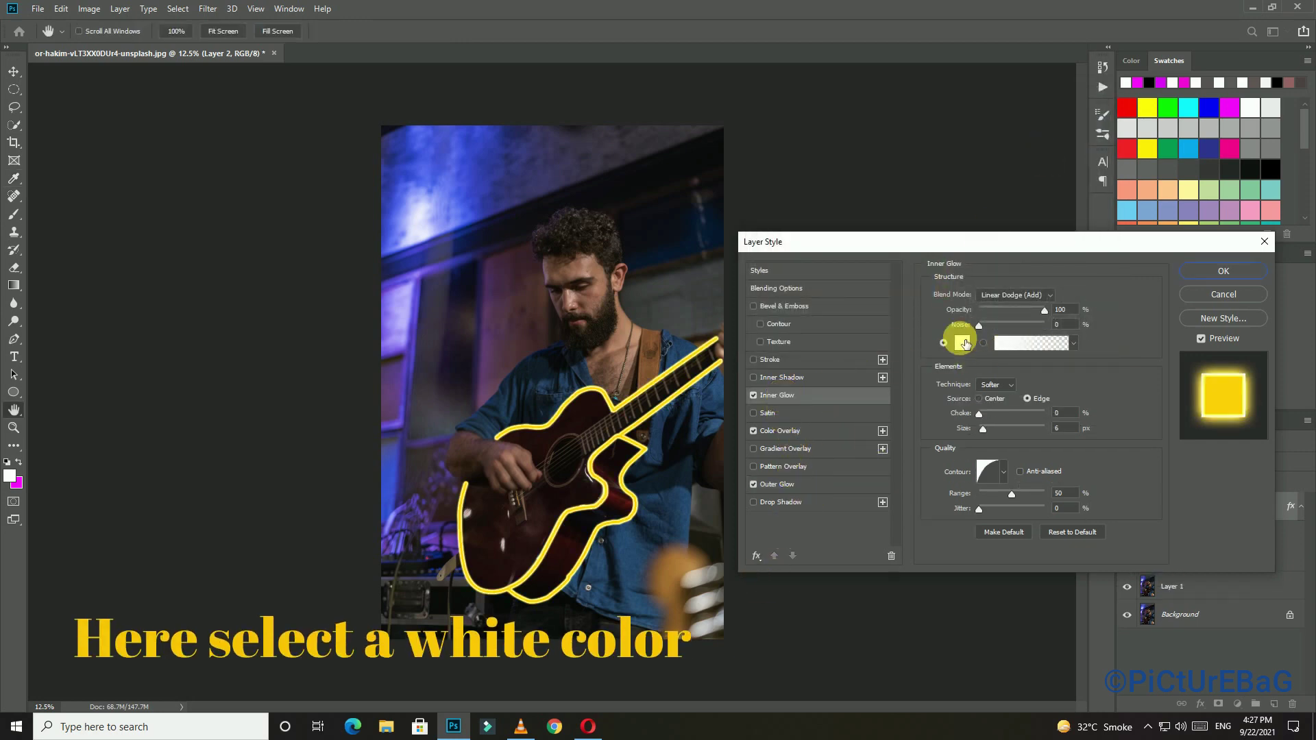
Add a bright yellow (ffea00) Drop Shadow and apply the layer style
left_click(810, 503)
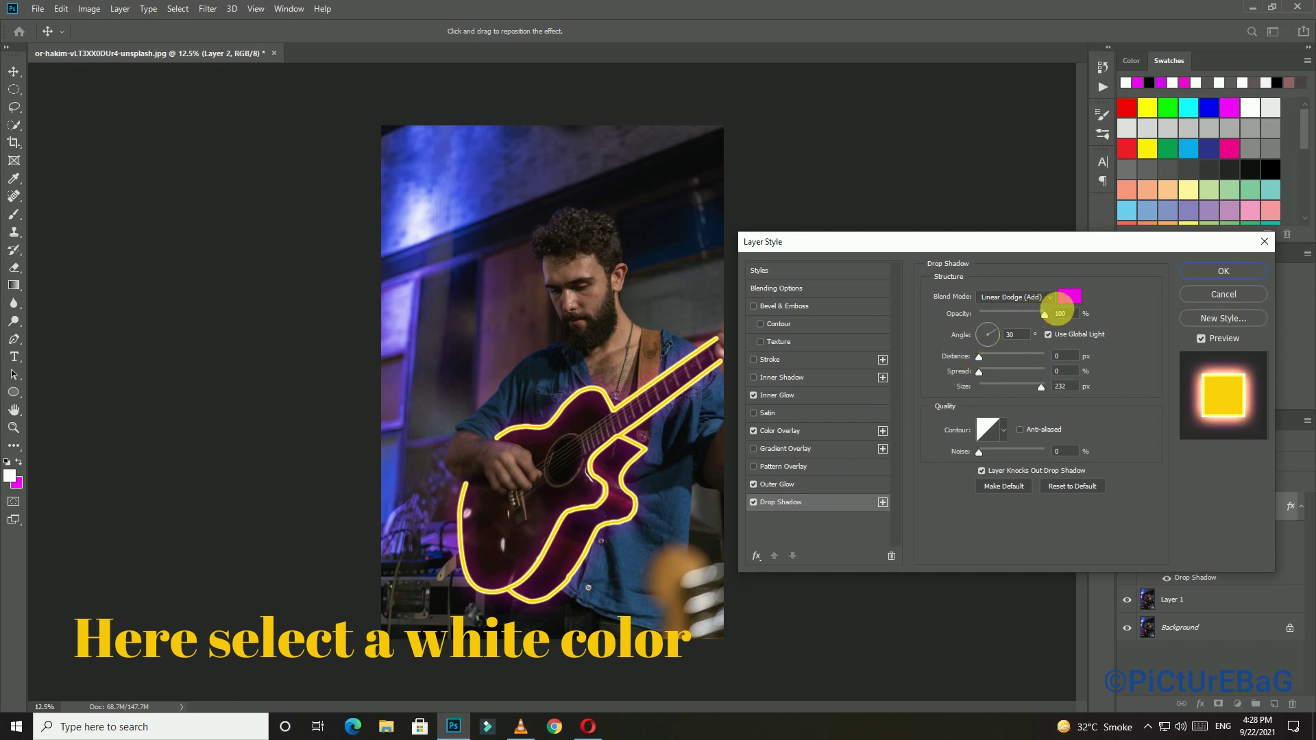
left_click(1066, 296)
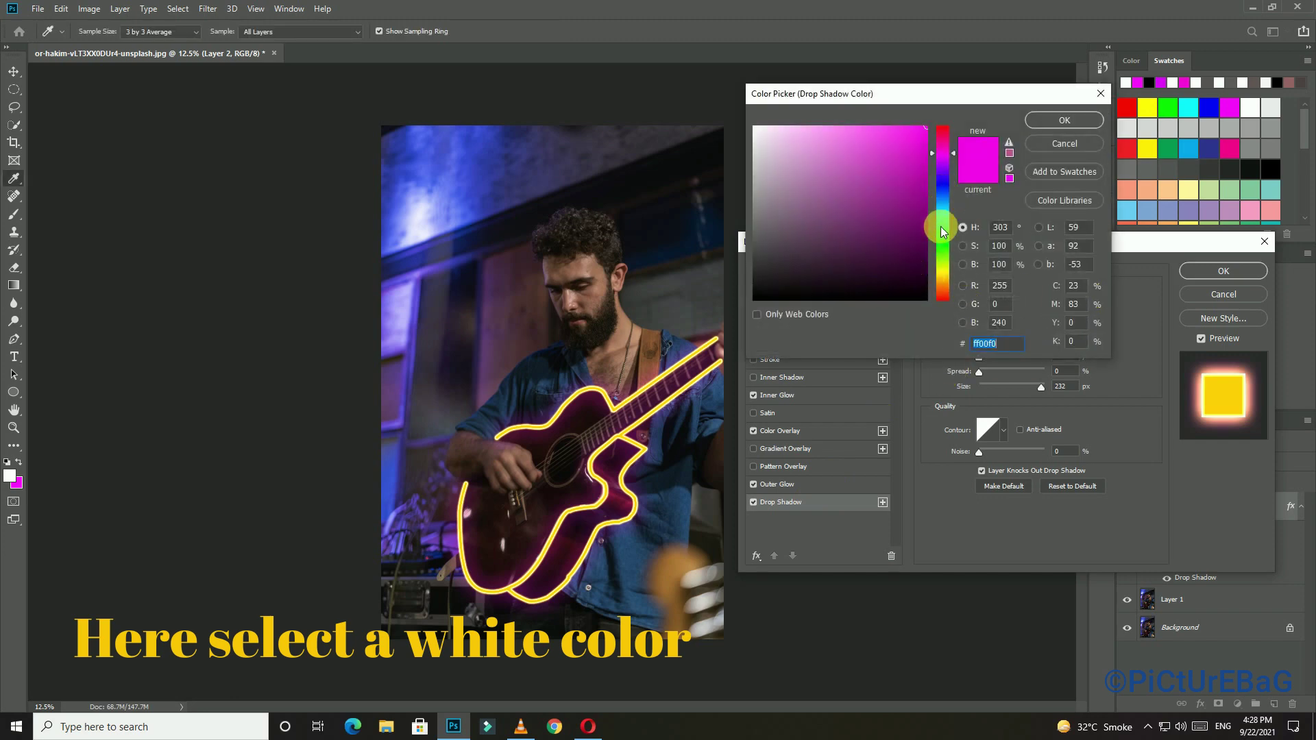
left_click(944, 273)
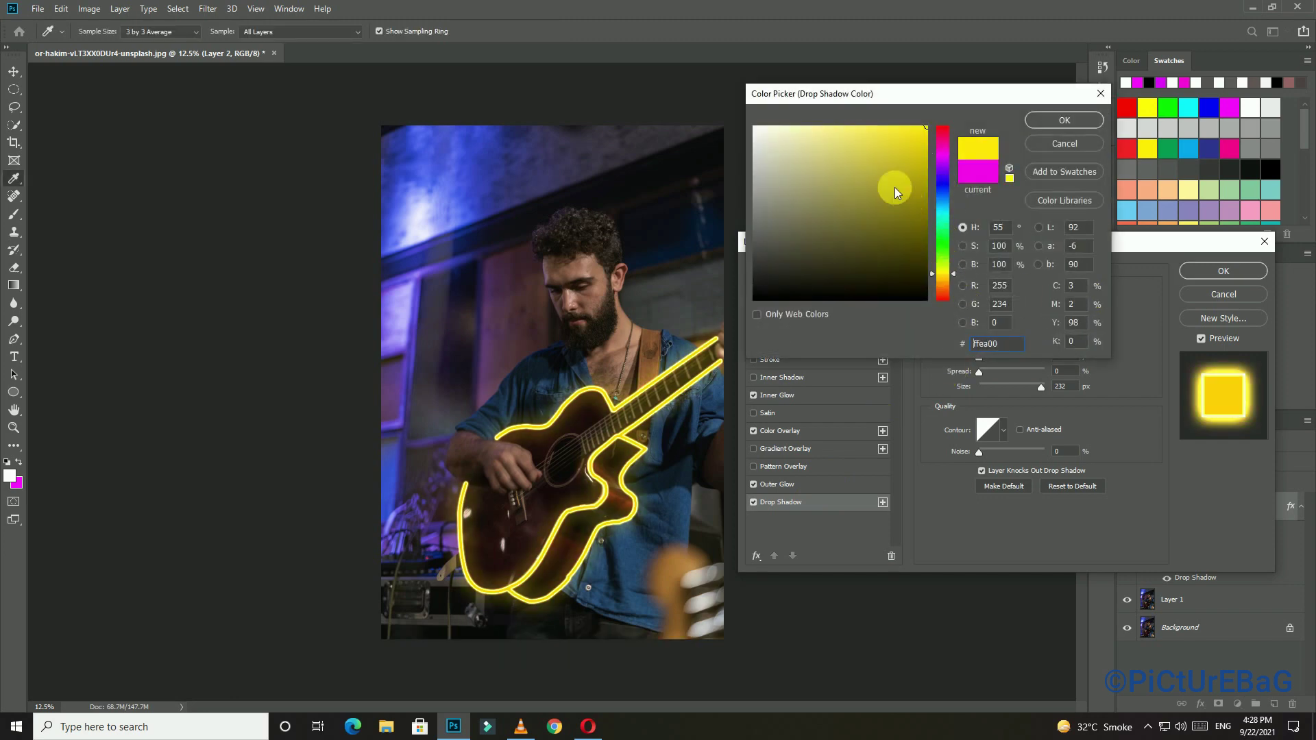
left_click(1055, 121)
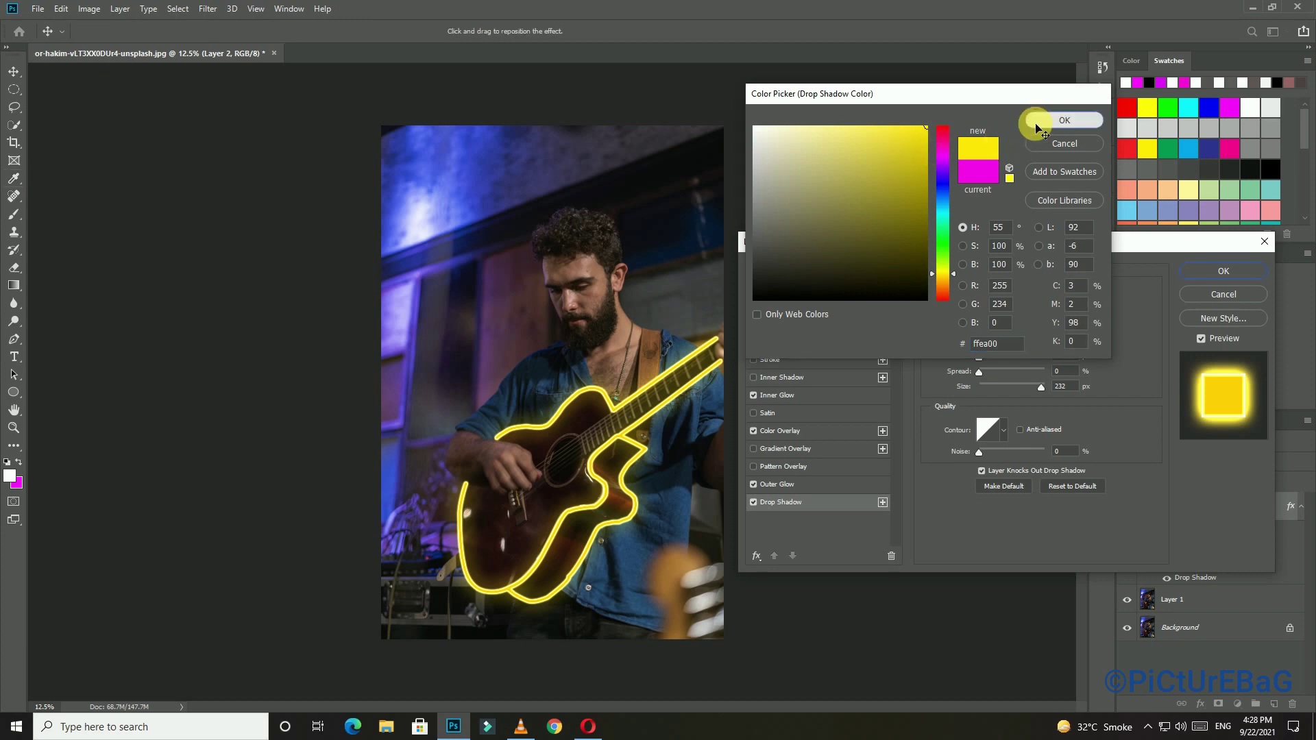
left_click(1260, 269)
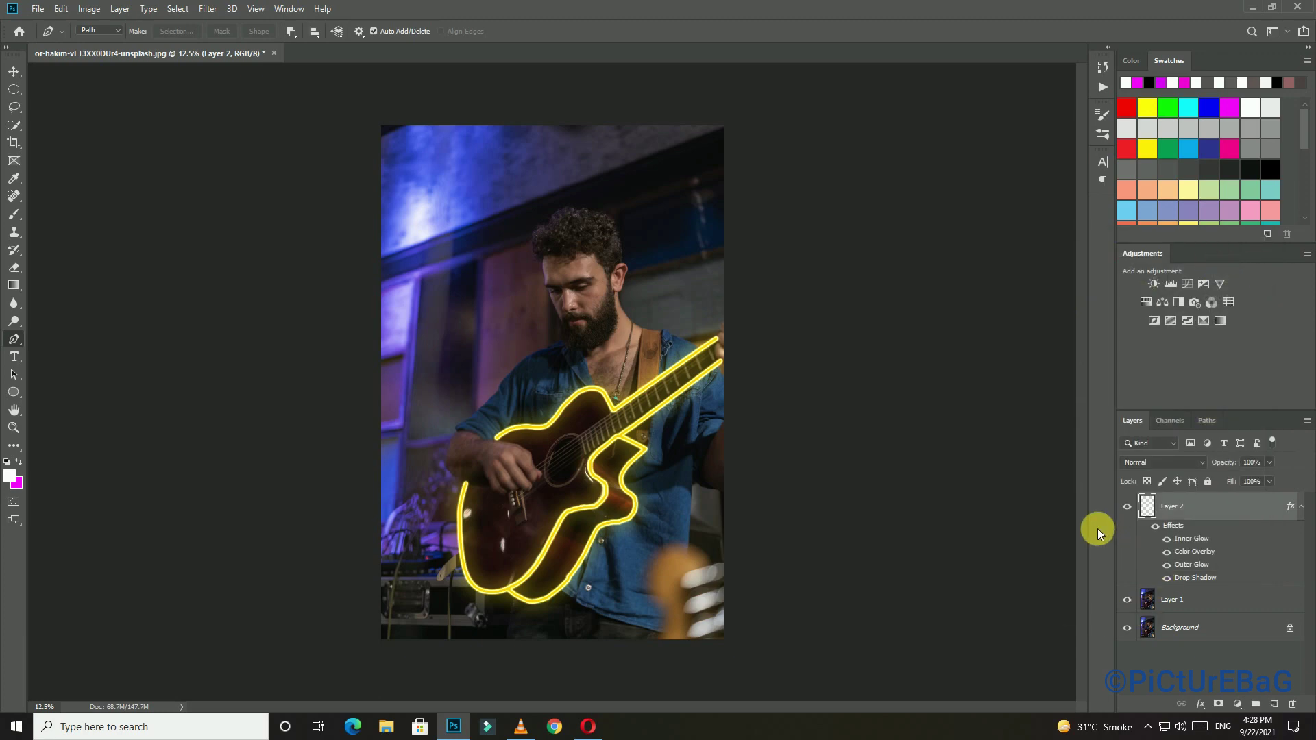
Add a colorized Hue/Saturation layer above Layer 1 with Saturation 100 and Hue about 56
left_click(1239, 706)
left_click(1165, 602)
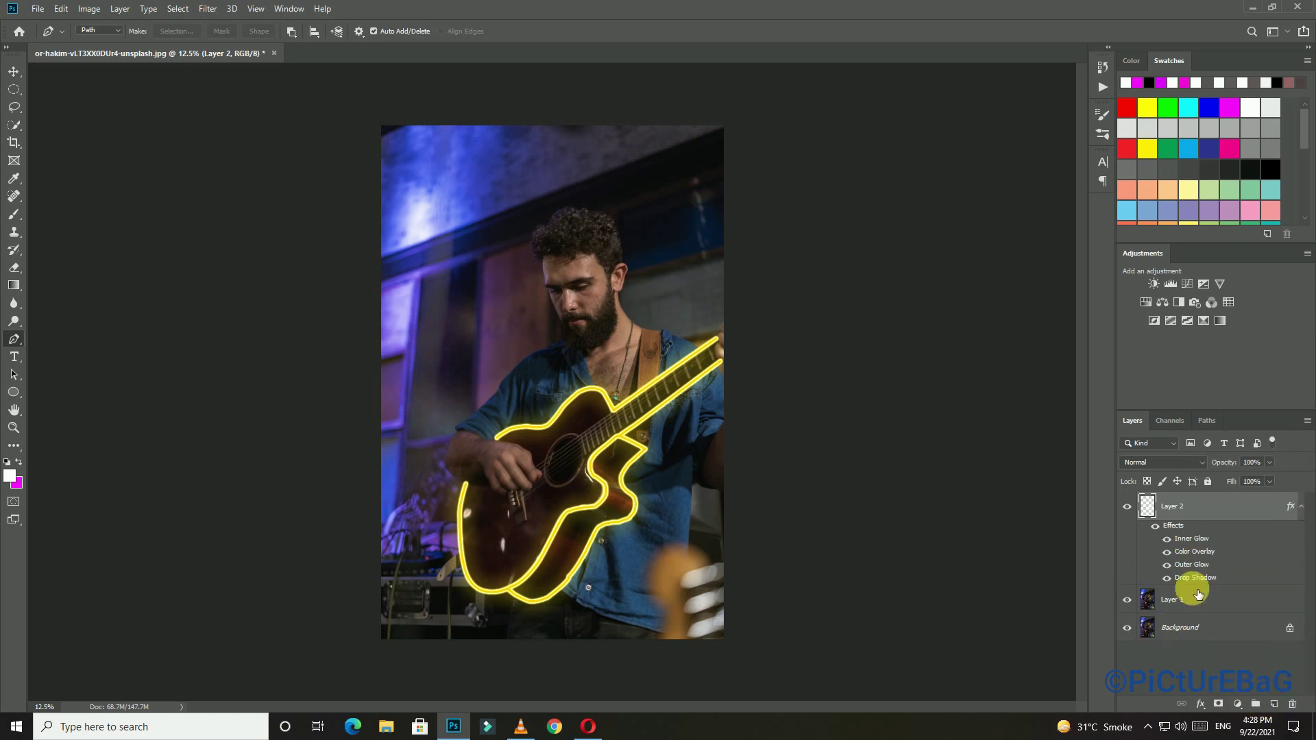
left_click(1195, 606)
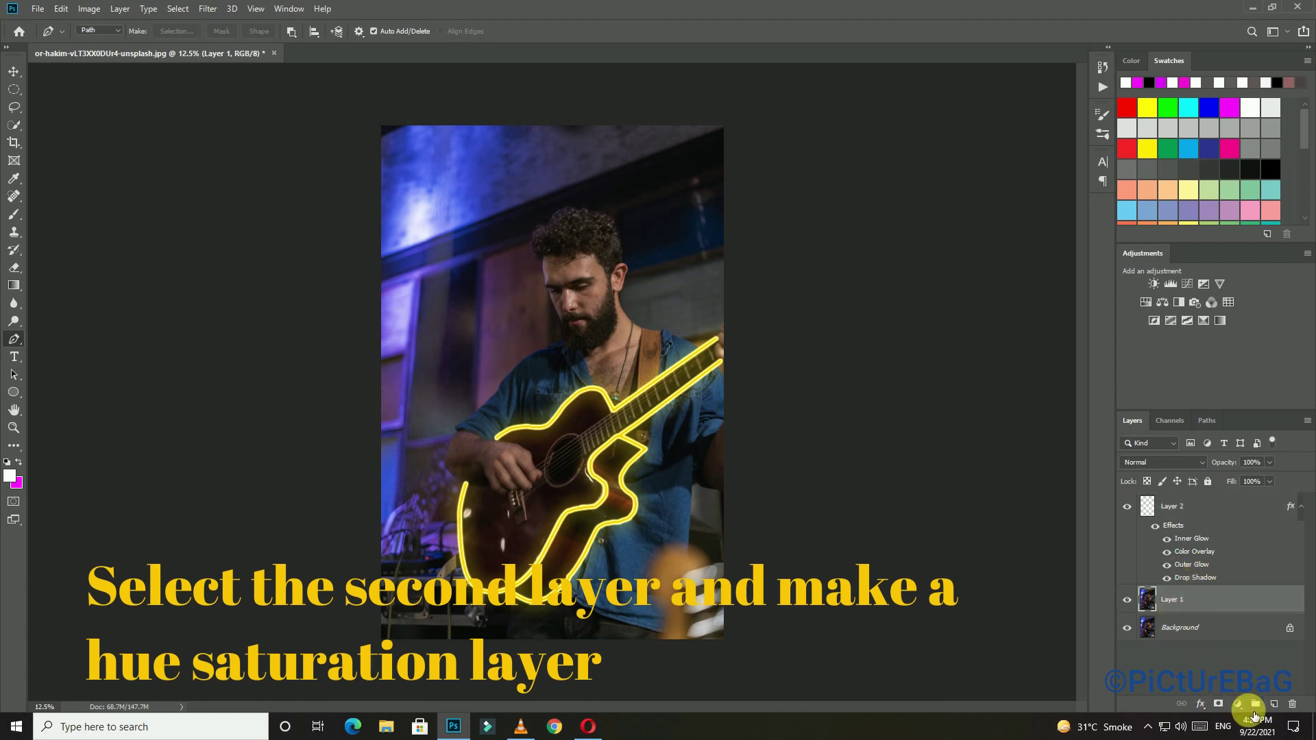
left_click(1238, 704)
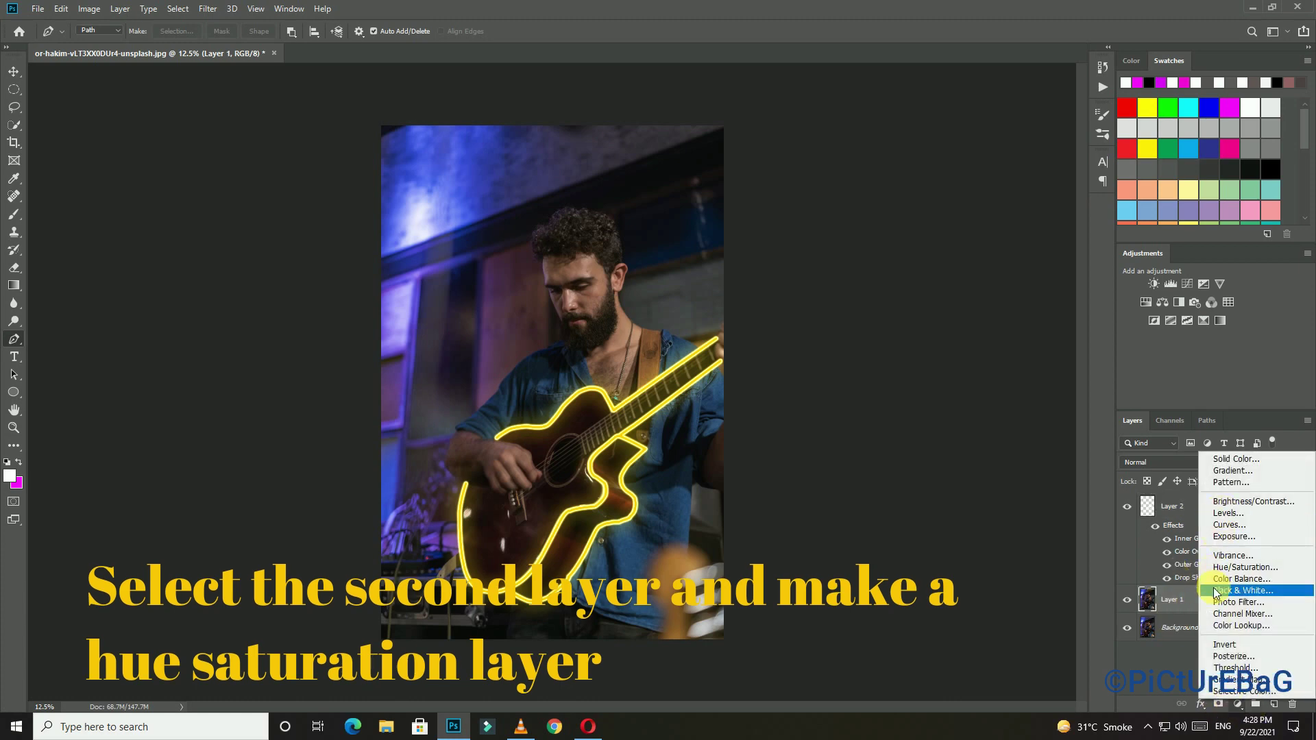
left_click(1226, 569)
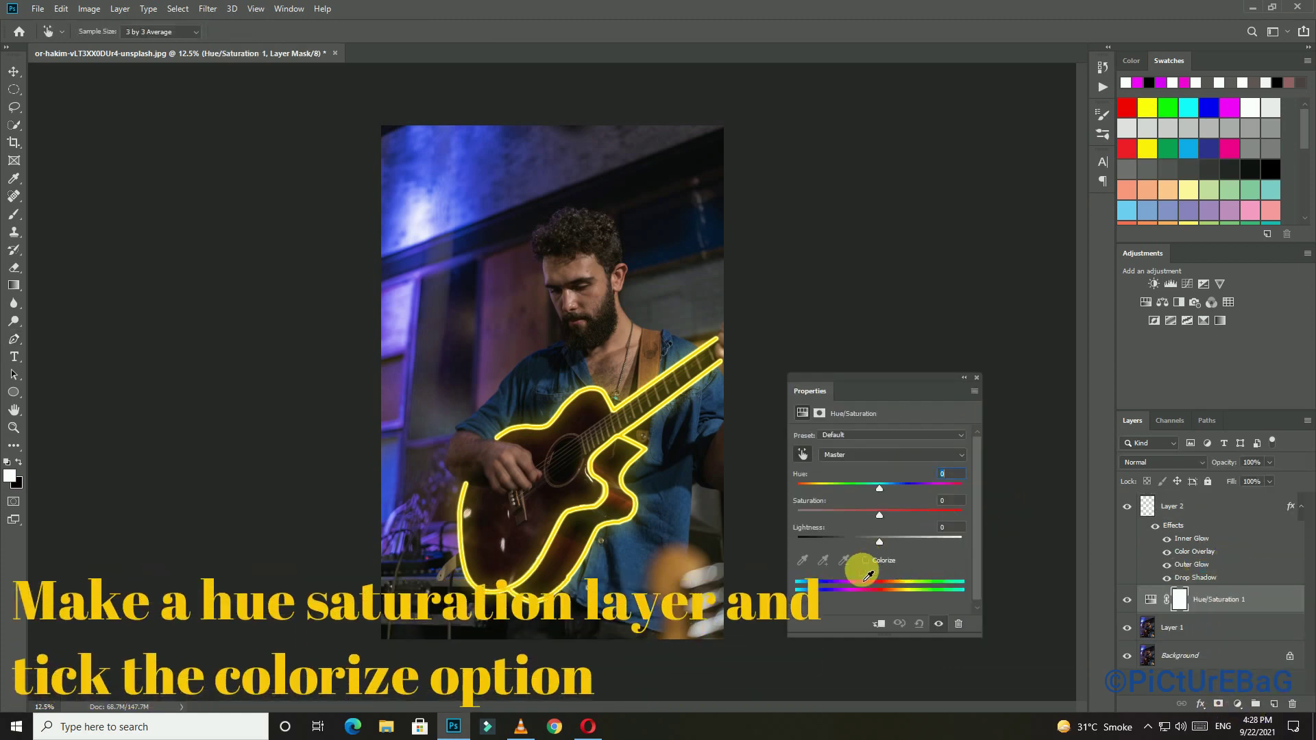
left_click(870, 560)
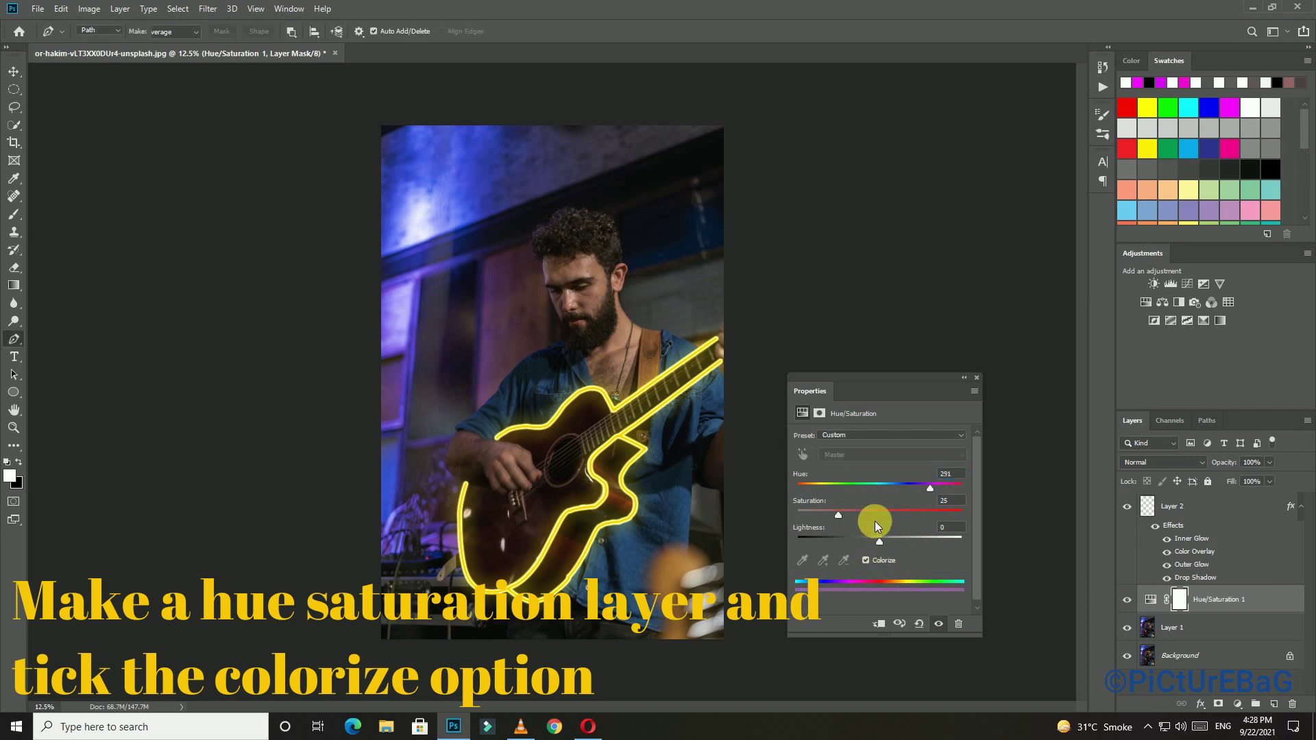
mouse_move(873, 513)
left_mouse_down()
mouse_move(972, 516)
mouse_move(928, 492)
mouse_move(824, 492)
left_mouse_up()
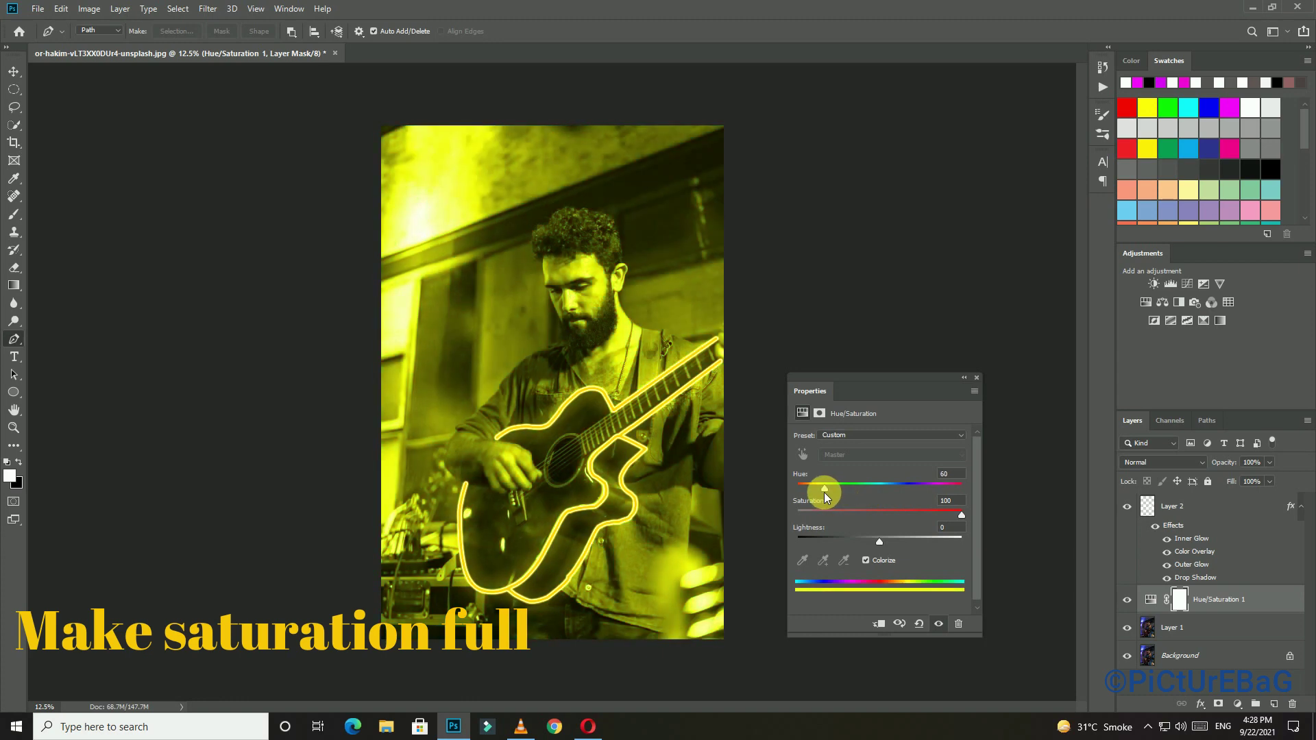
left_click_drag(829, 494, 822, 499)
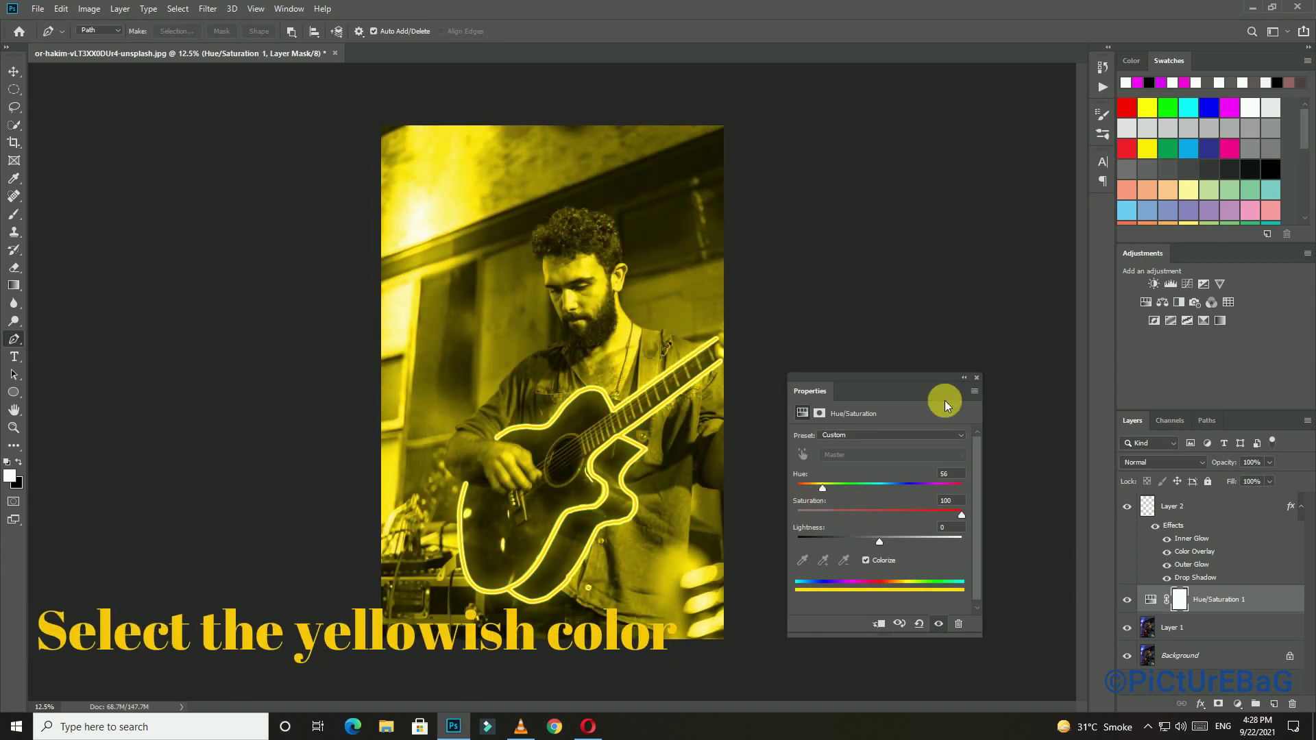
left_click(974, 380)
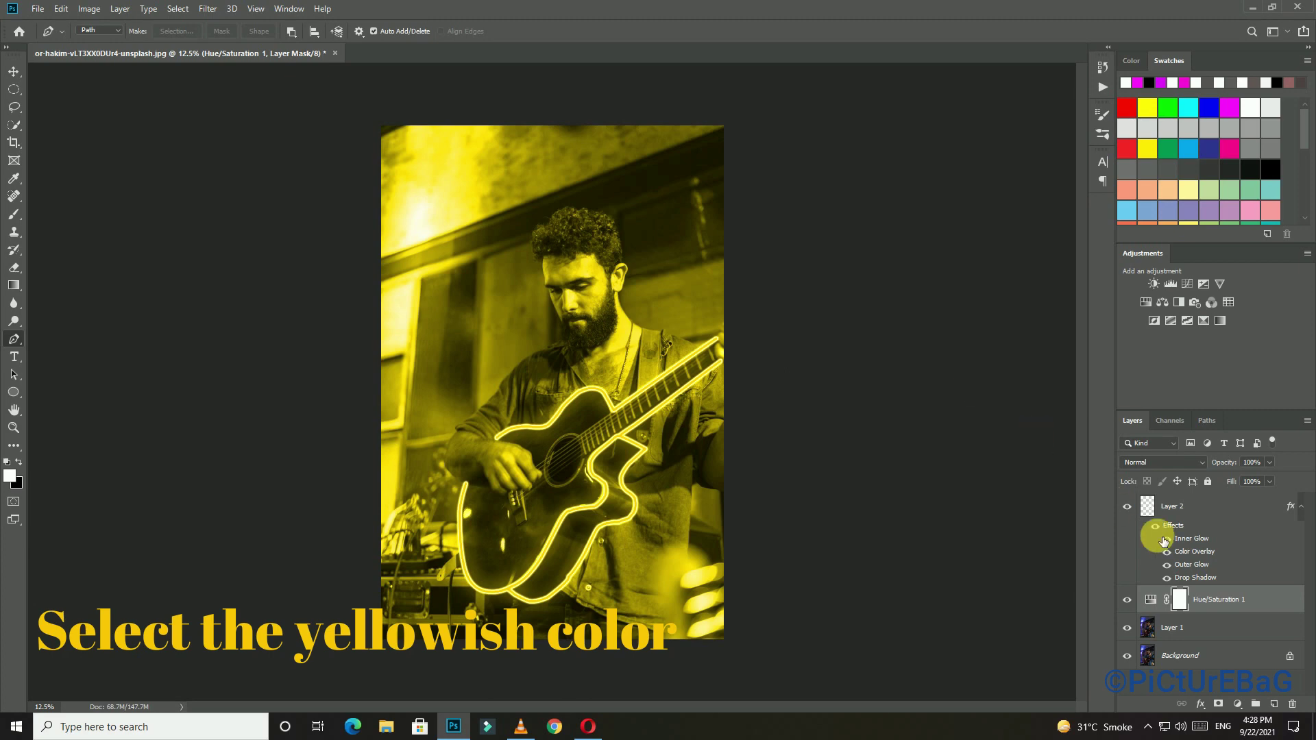
double_click(1265, 612)
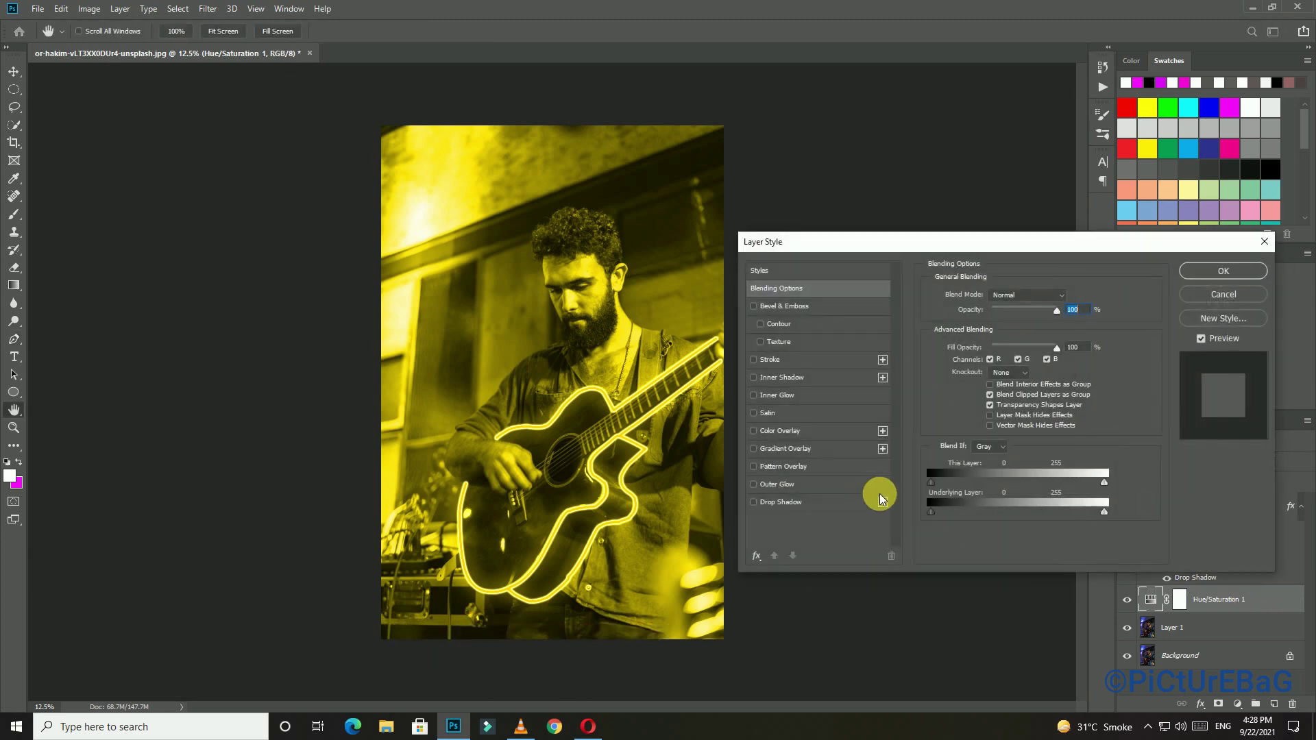
Split the Blend If sliders to This Layer 203 and Underlying Layer 78, then apply
key("alt")
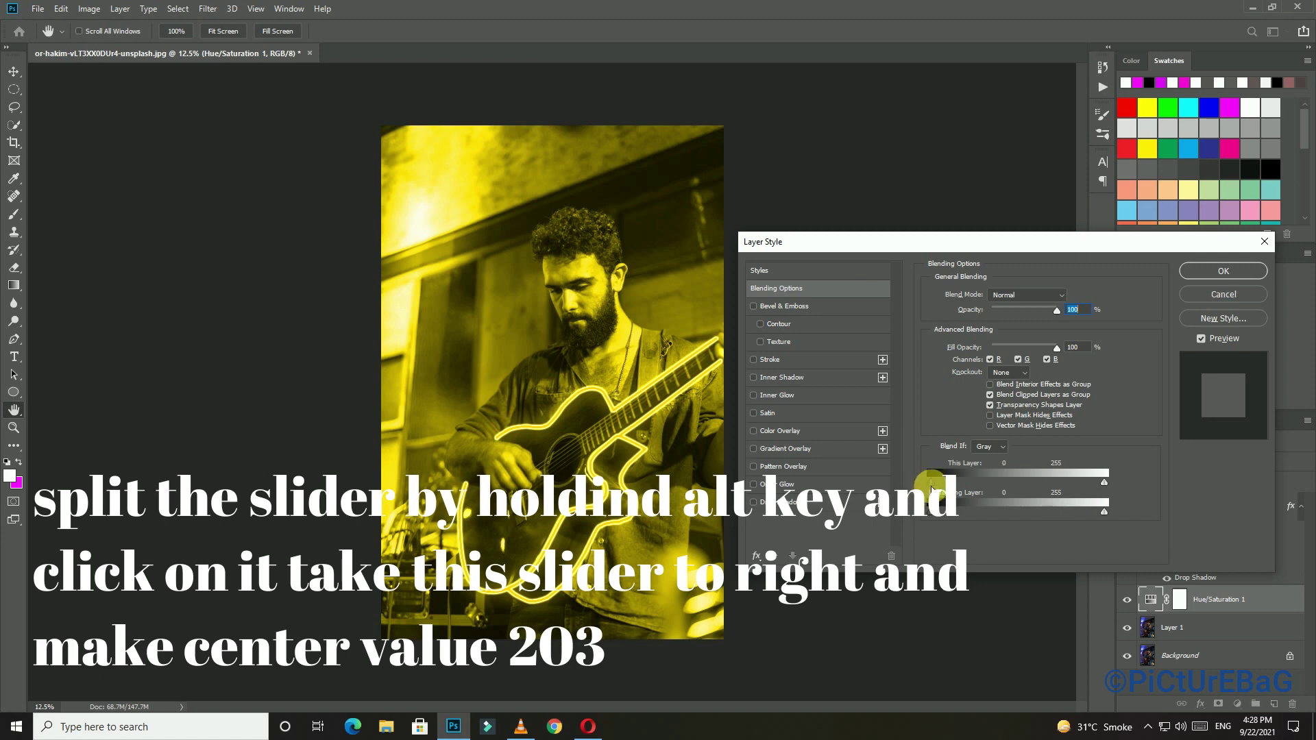
left_click_drag(935, 486, 1098, 496)
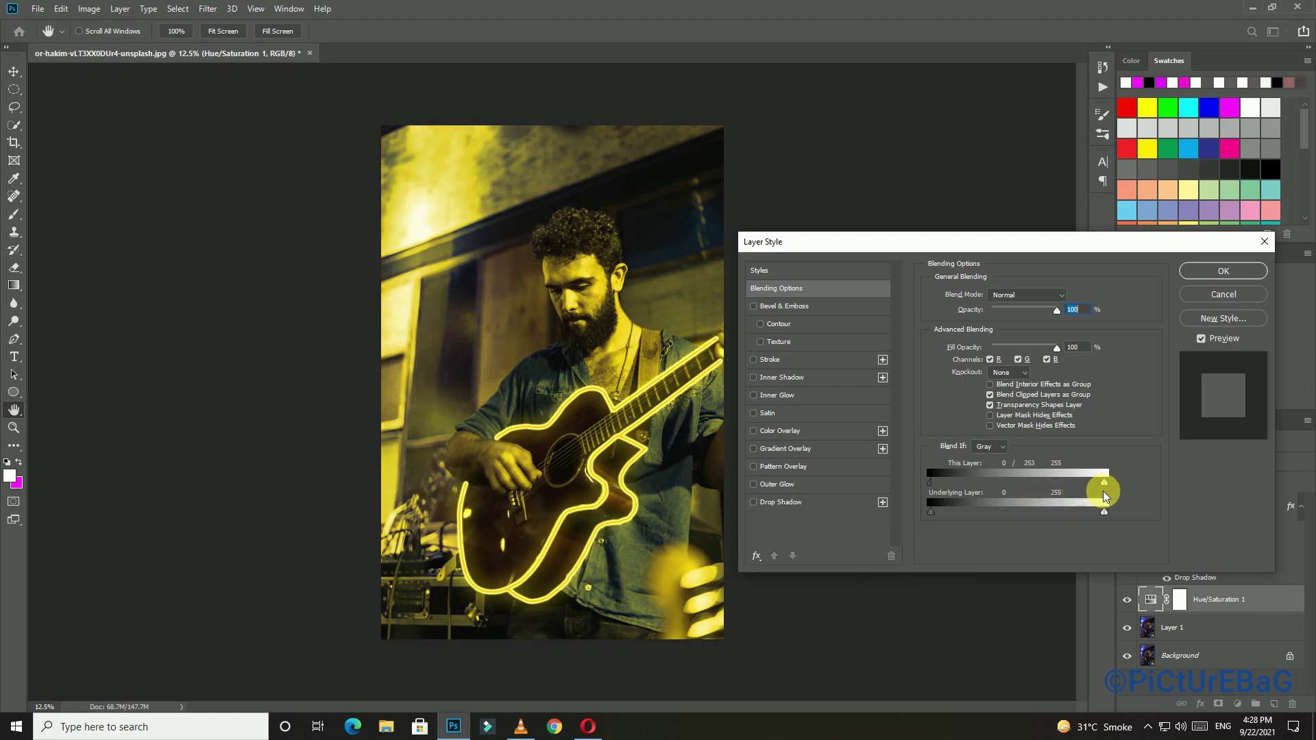
left_click_drag(1108, 492, 1095, 502)
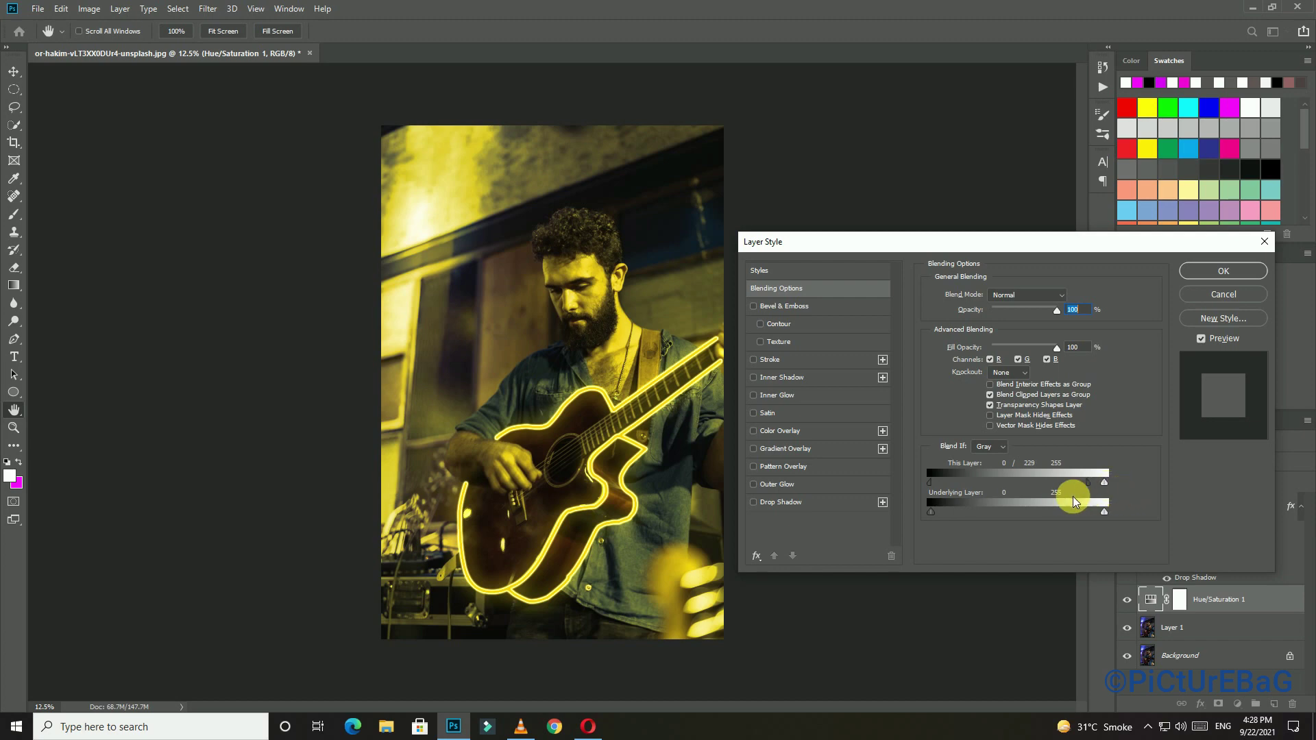
left_click_drag(1094, 502, 1069, 505)
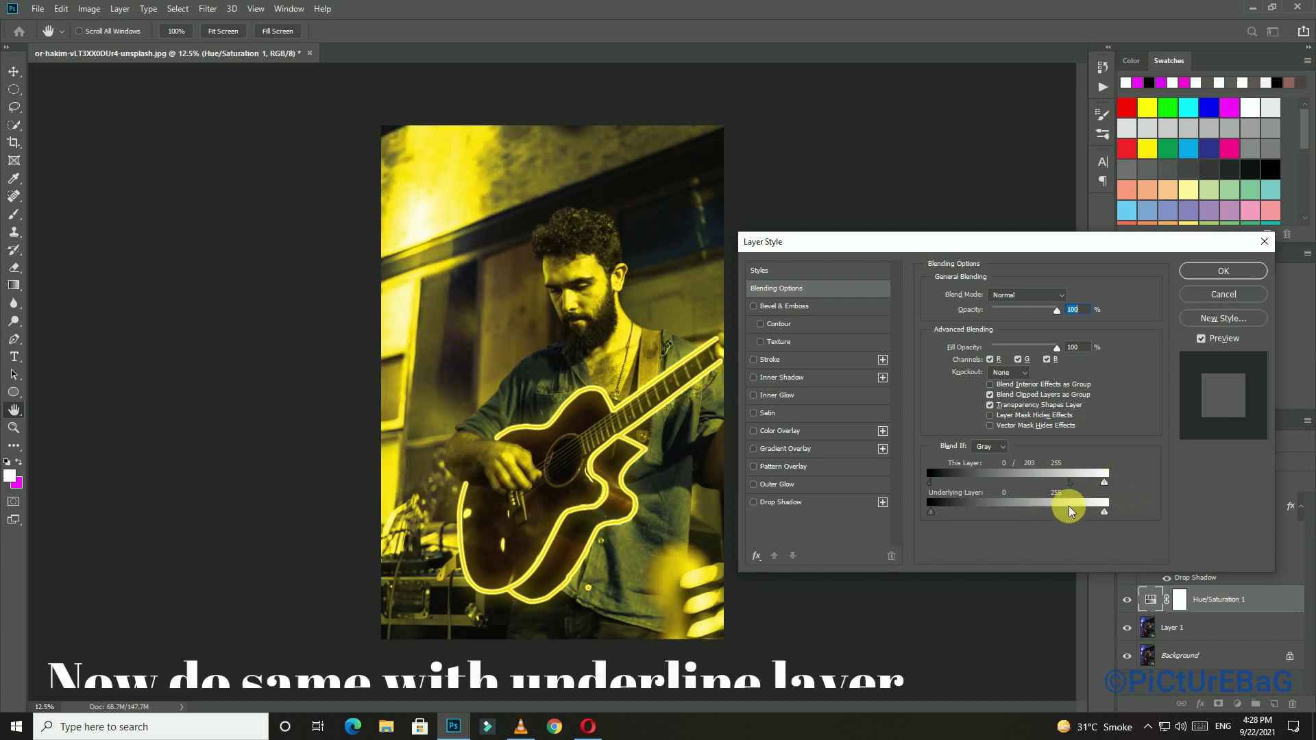
mouse_move(937, 516)
left_mouse_down()
mouse_move(1036, 523)
mouse_move(1015, 533)
left_mouse_up()
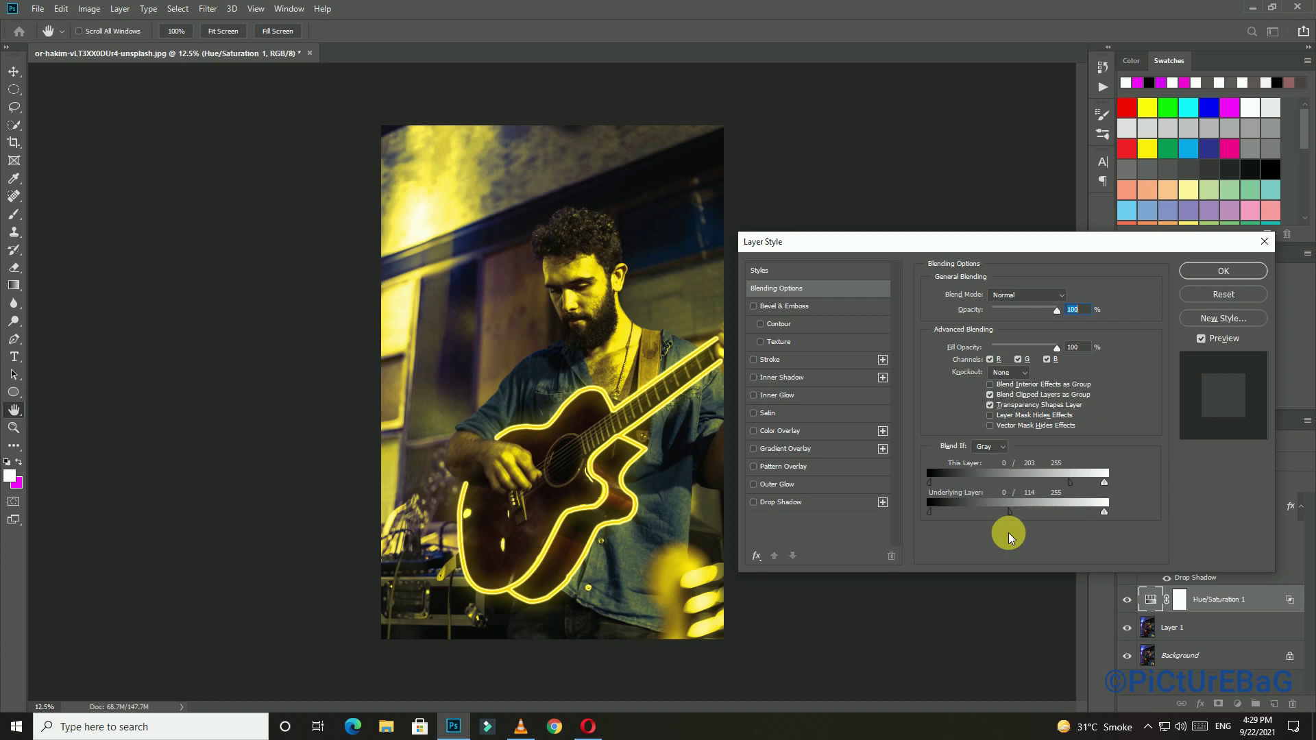
mouse_move(1008, 538)
left_mouse_down()
mouse_move(970, 558)
mouse_move(984, 555)
left_mouse_up()
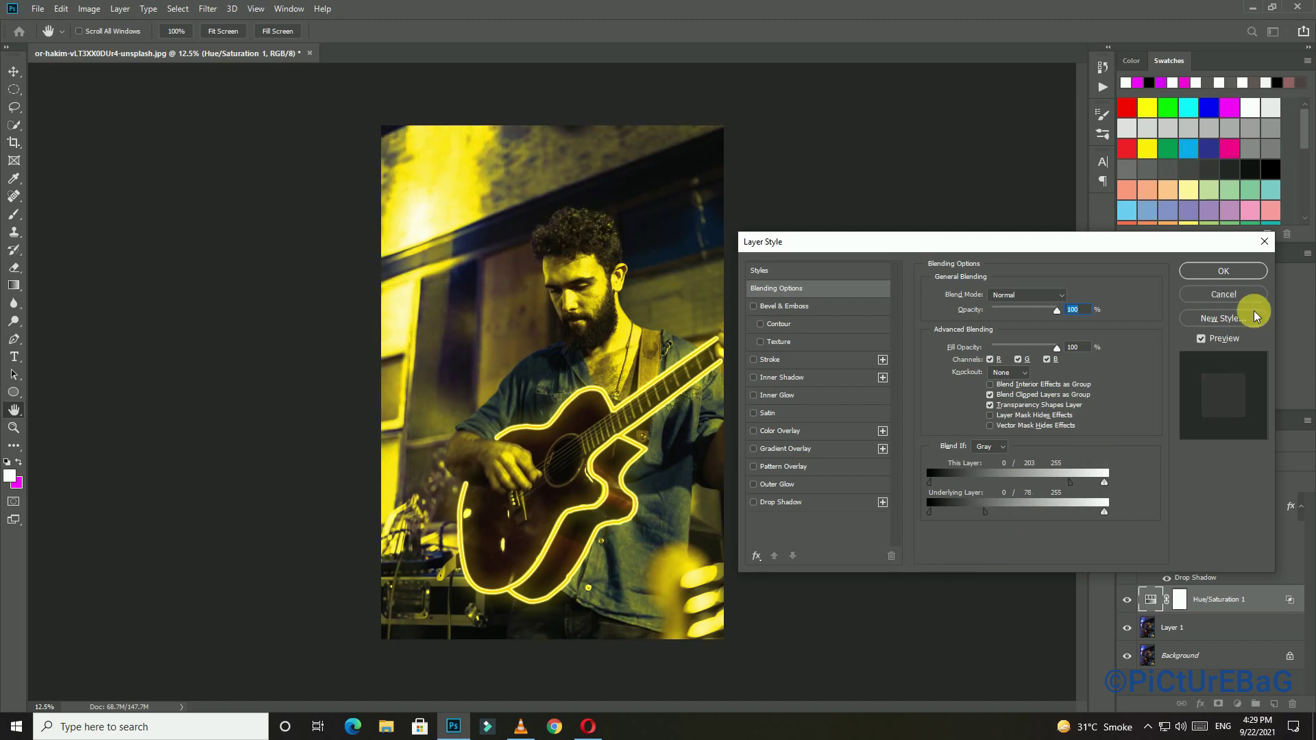
left_click(1223, 271)
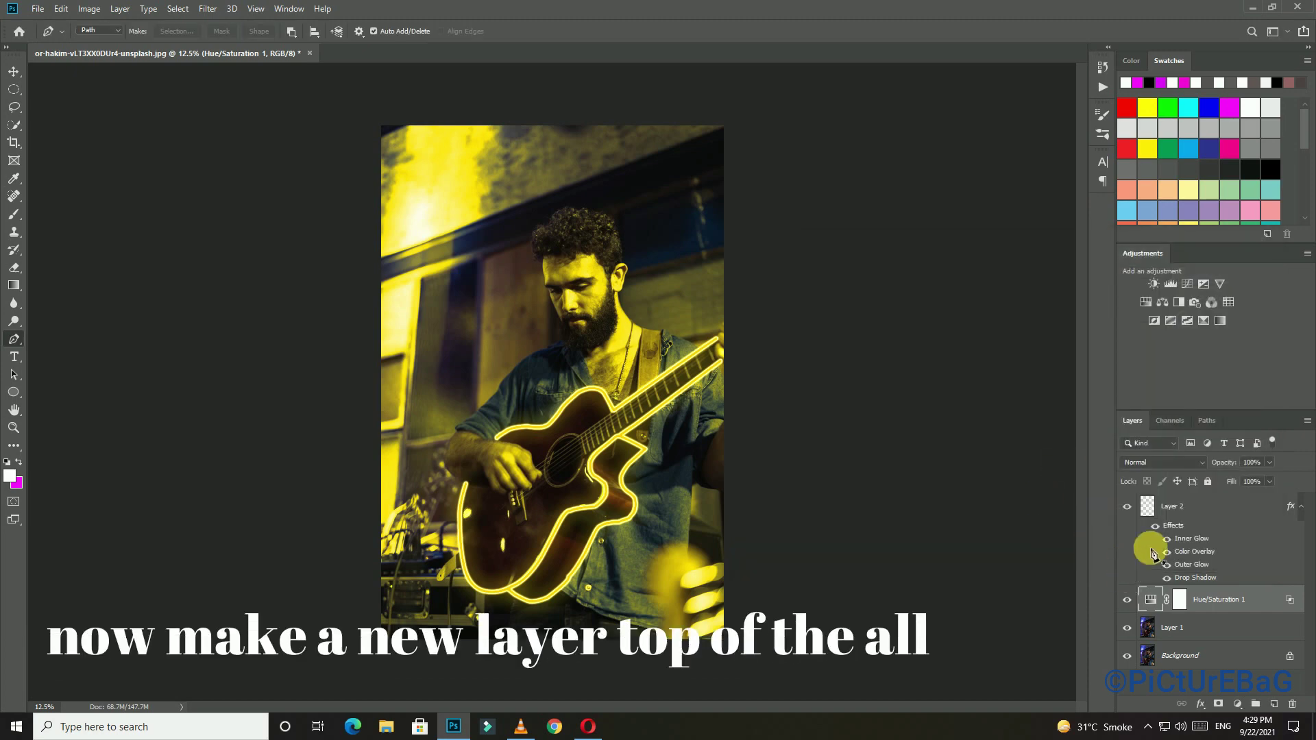
Add a new top layer, switch to the Brush tool and browse the brush preset folders
left_click(1204, 507)
left_click(1276, 706)
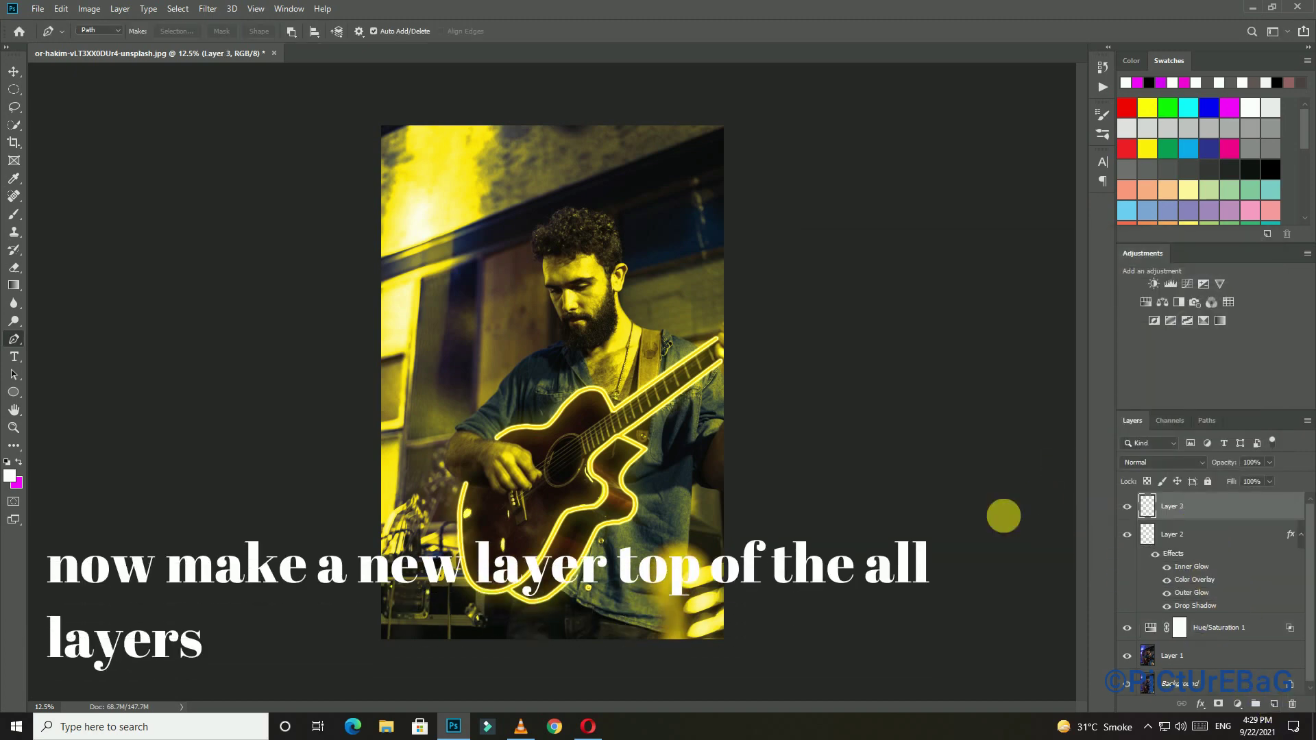
left_click(15, 217)
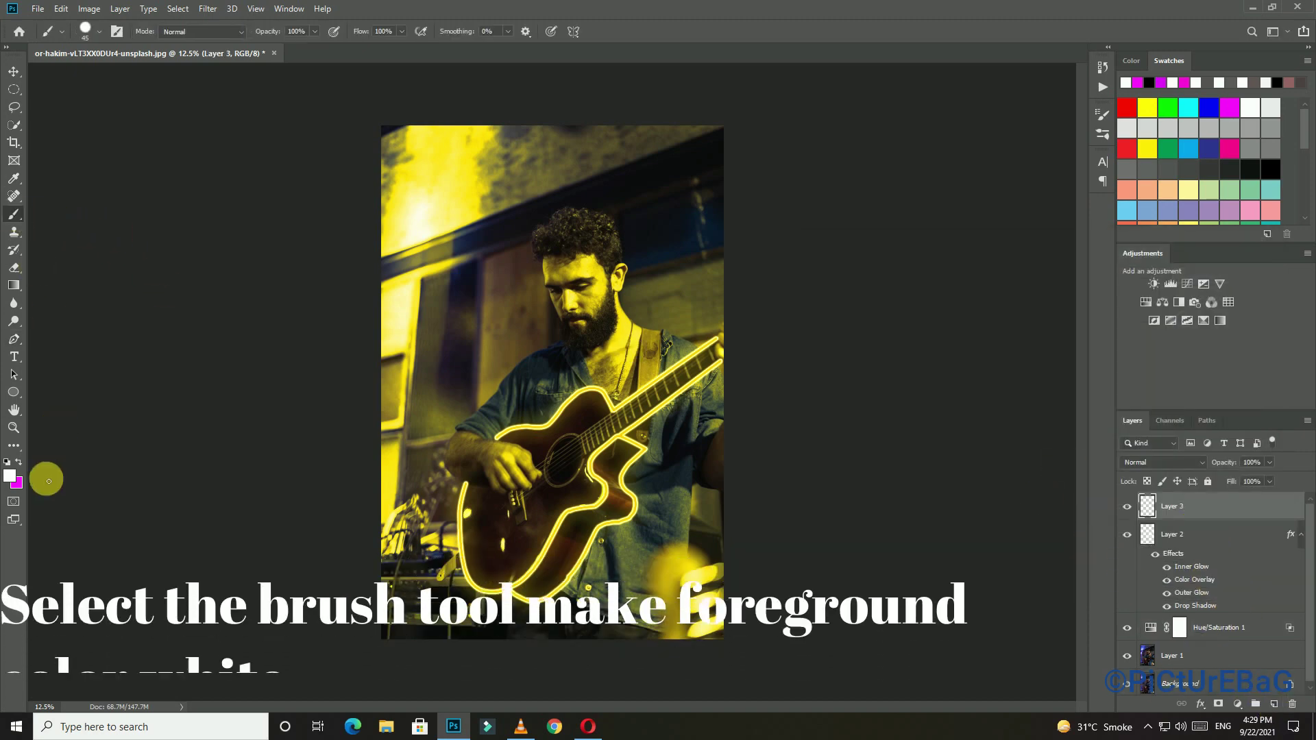
right_click(555, 238)
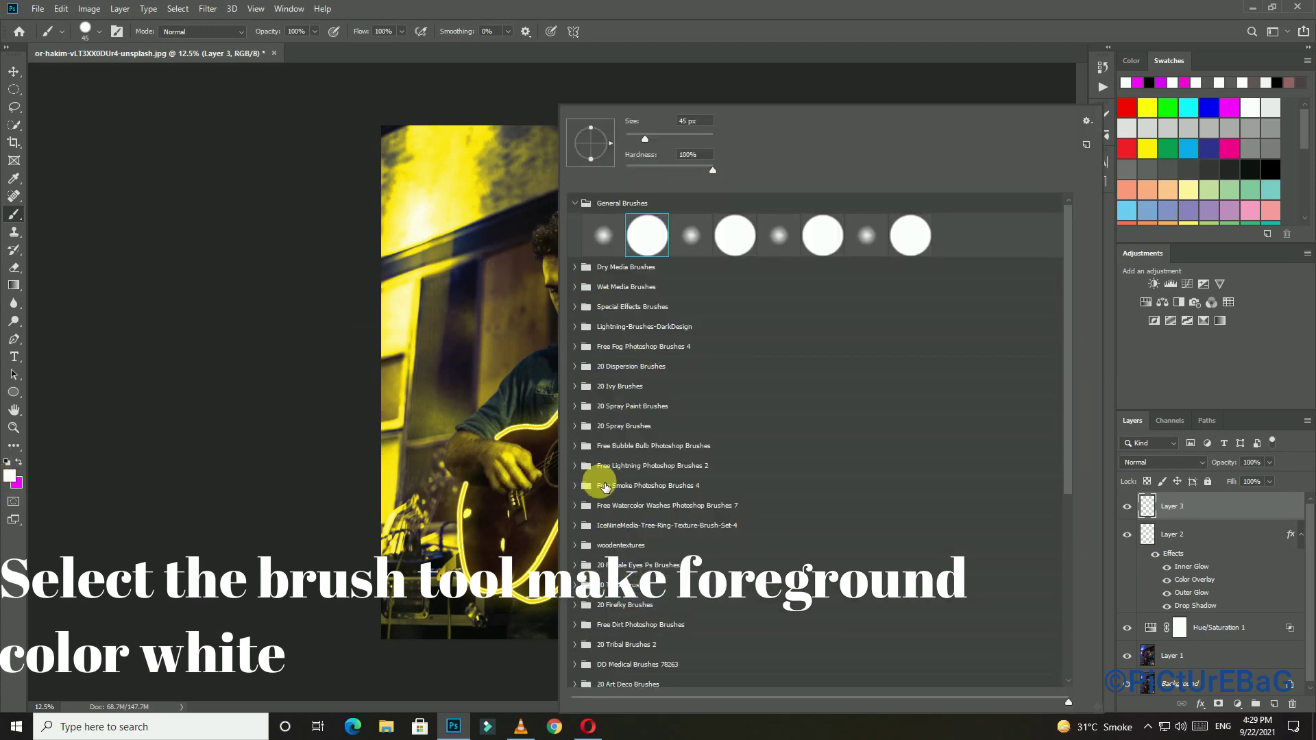
scroll(615, 515, "down", 2)
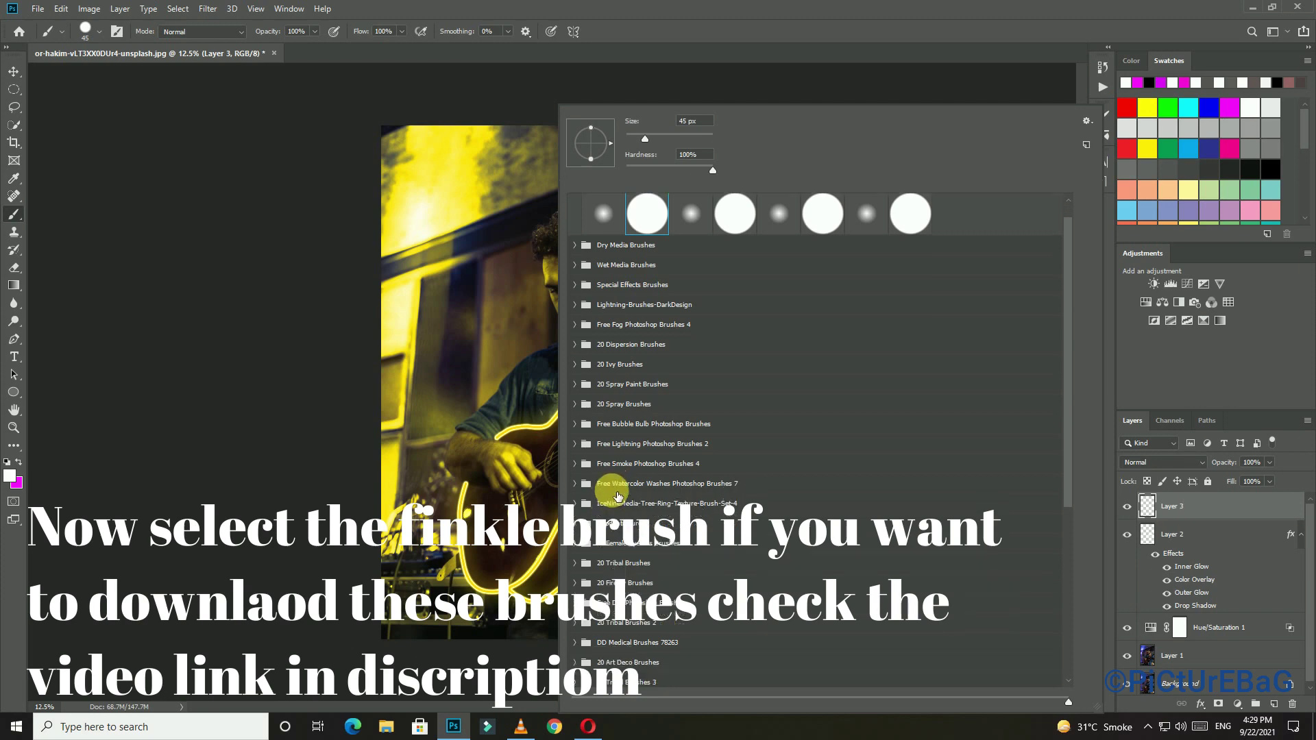
scroll(610, 510, "down", 2)
scroll(601, 505, "down", 1)
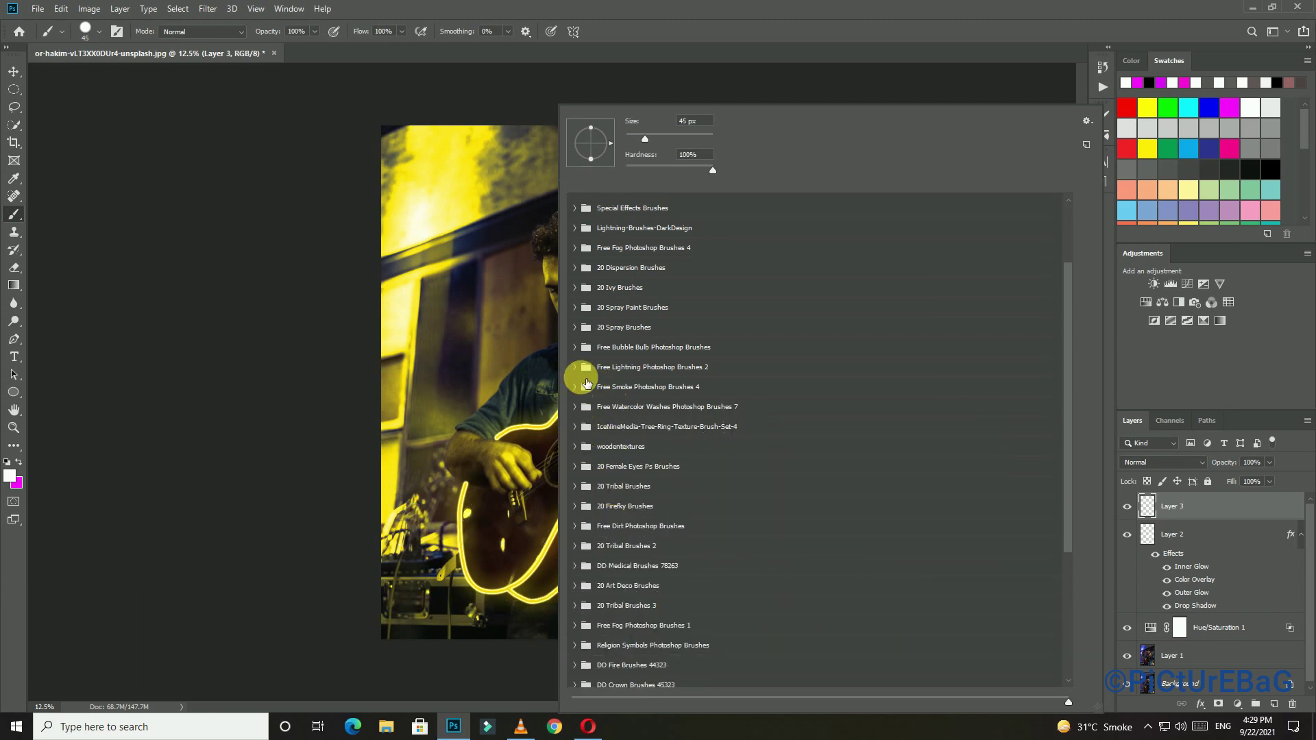
left_click(583, 551)
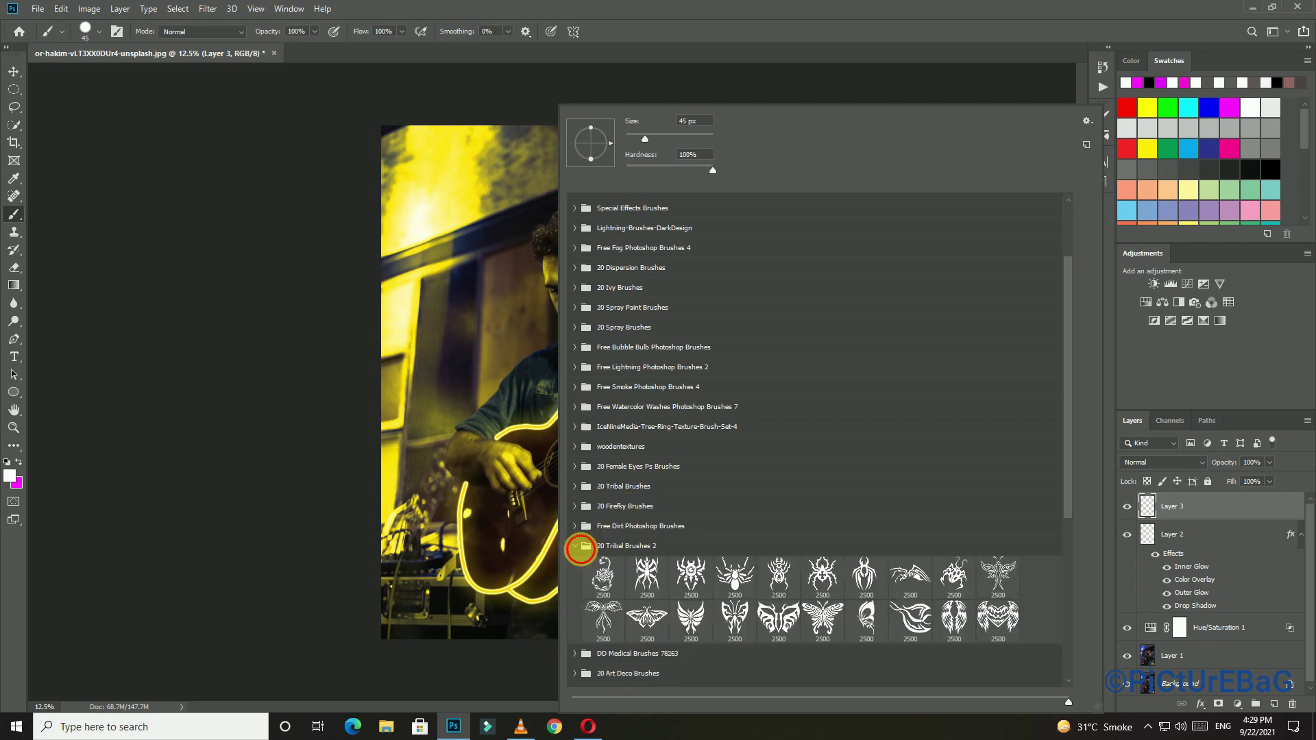
scroll(580, 550, "down", 1)
left_click(576, 529)
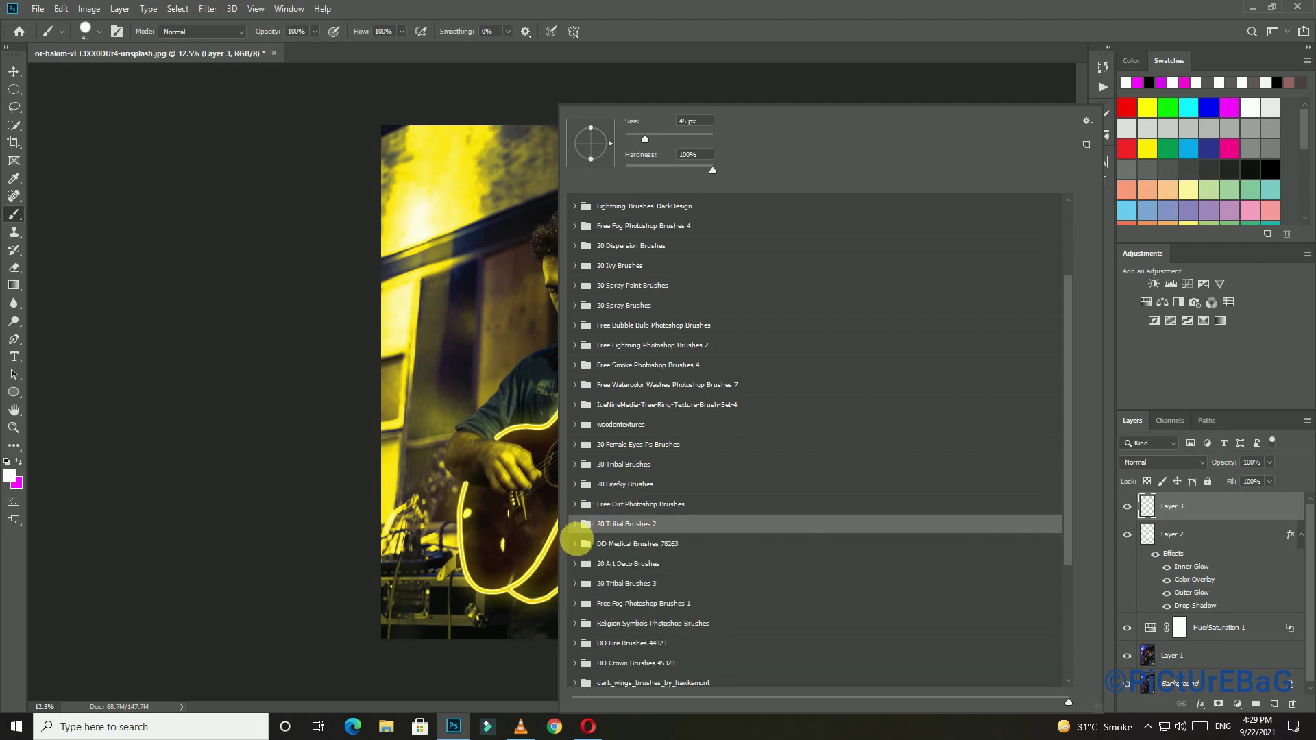
Choose a brush from 20 Firefly Brushes and paint white sparkles across the photo
scroll(582, 552, "down", 1)
scroll(589, 562, "down", 1)
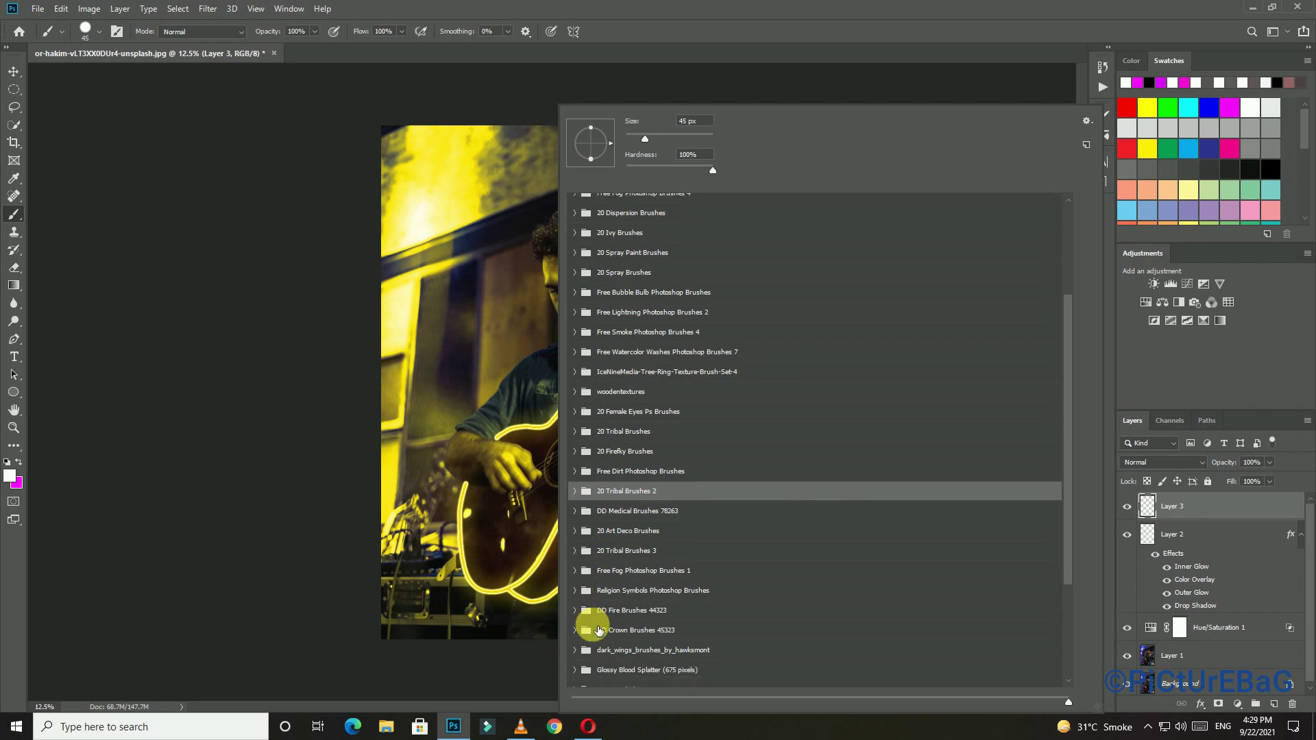
scroll(605, 661, "down", 1)
scroll(603, 656, "down", 1)
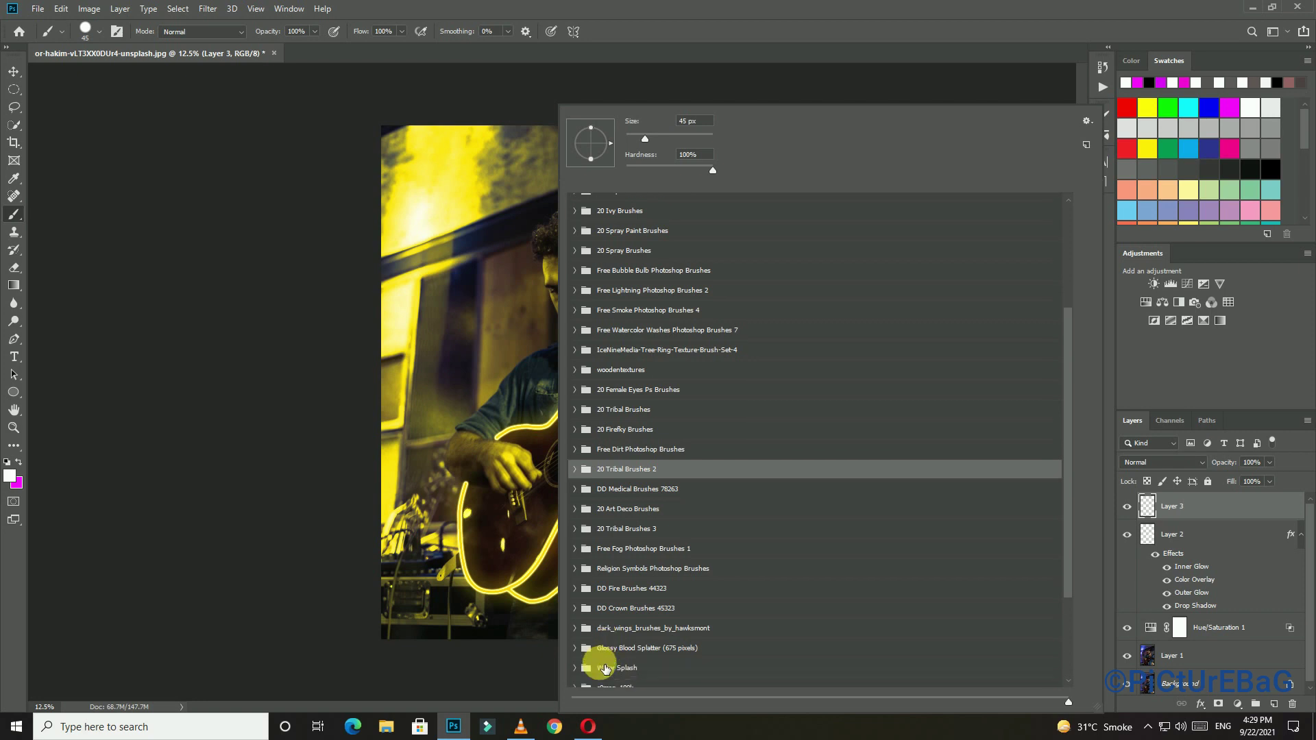
left_click(580, 447)
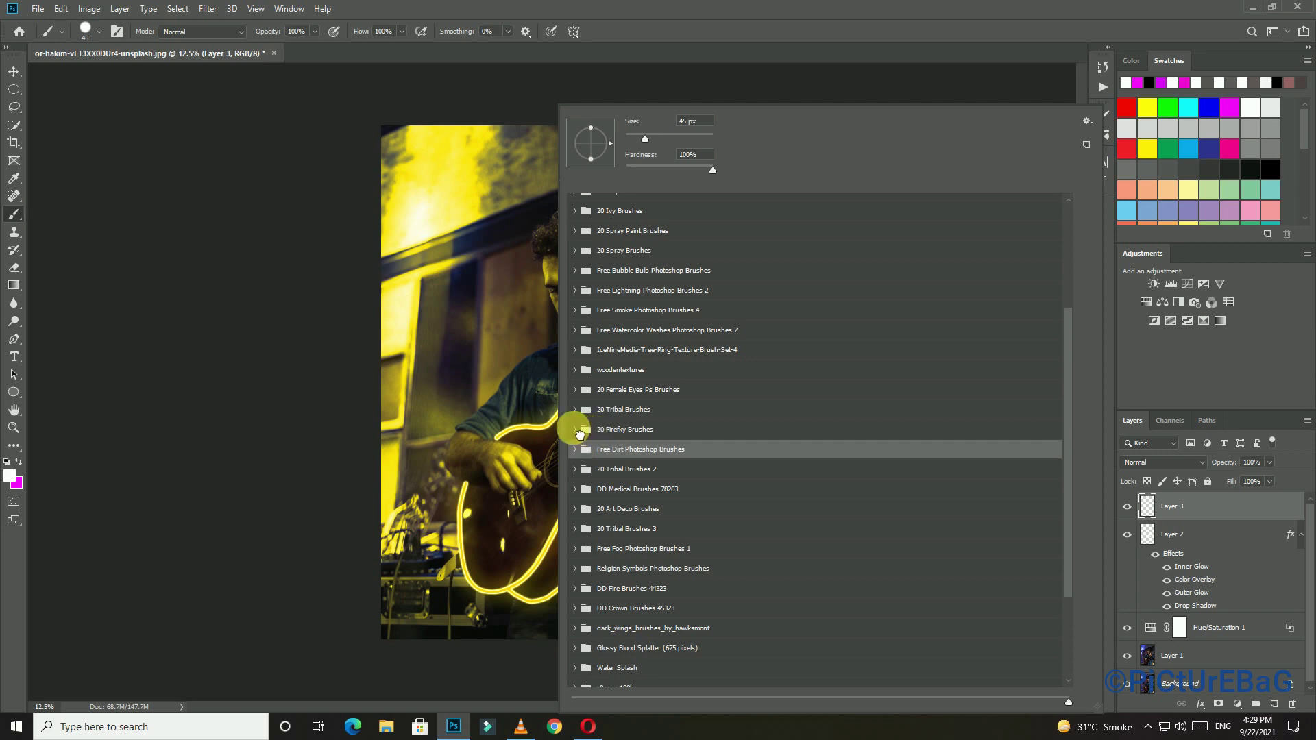
left_click(579, 431)
left_click(613, 468)
key("Return")
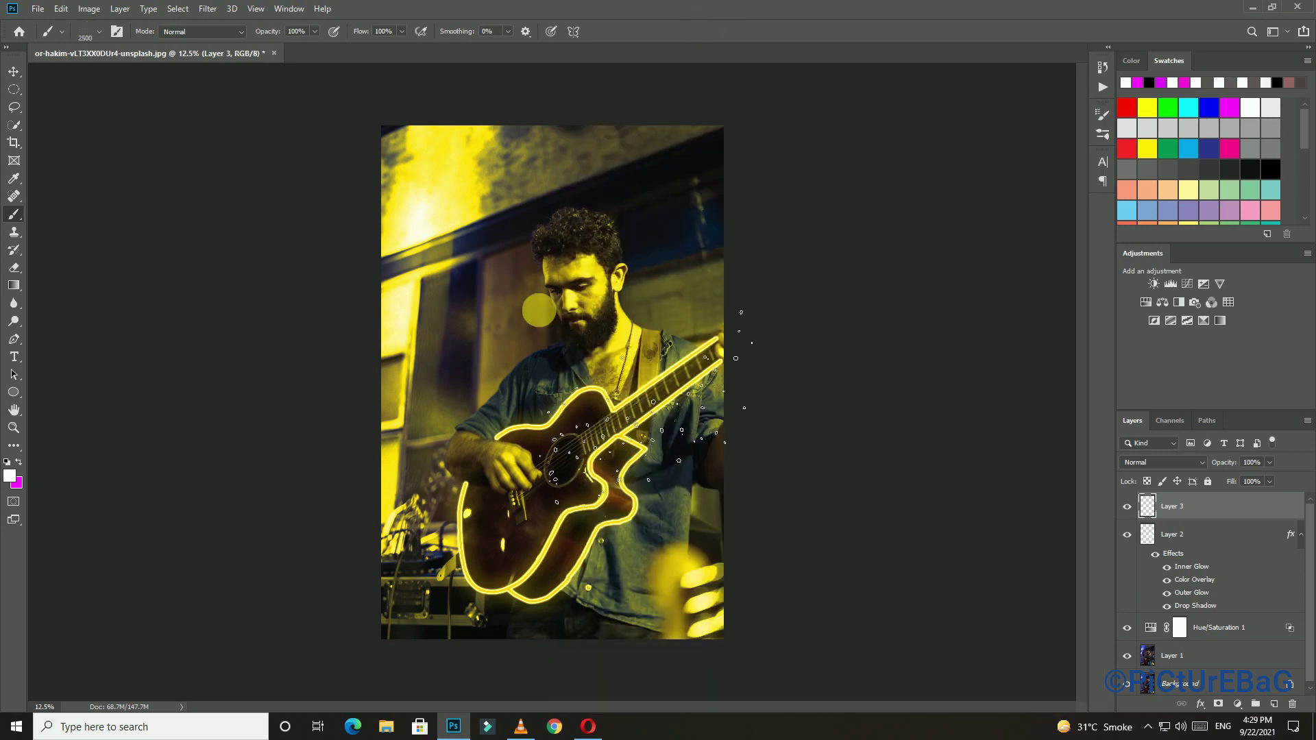
mouse_move(530, 558)
left_mouse_down()
mouse_move(676, 547)
mouse_move(511, 329)
left_mouse_up()
mouse_move(492, 159)
left_mouse_down()
mouse_move(376, 381)
mouse_move(718, 349)
left_mouse_up()
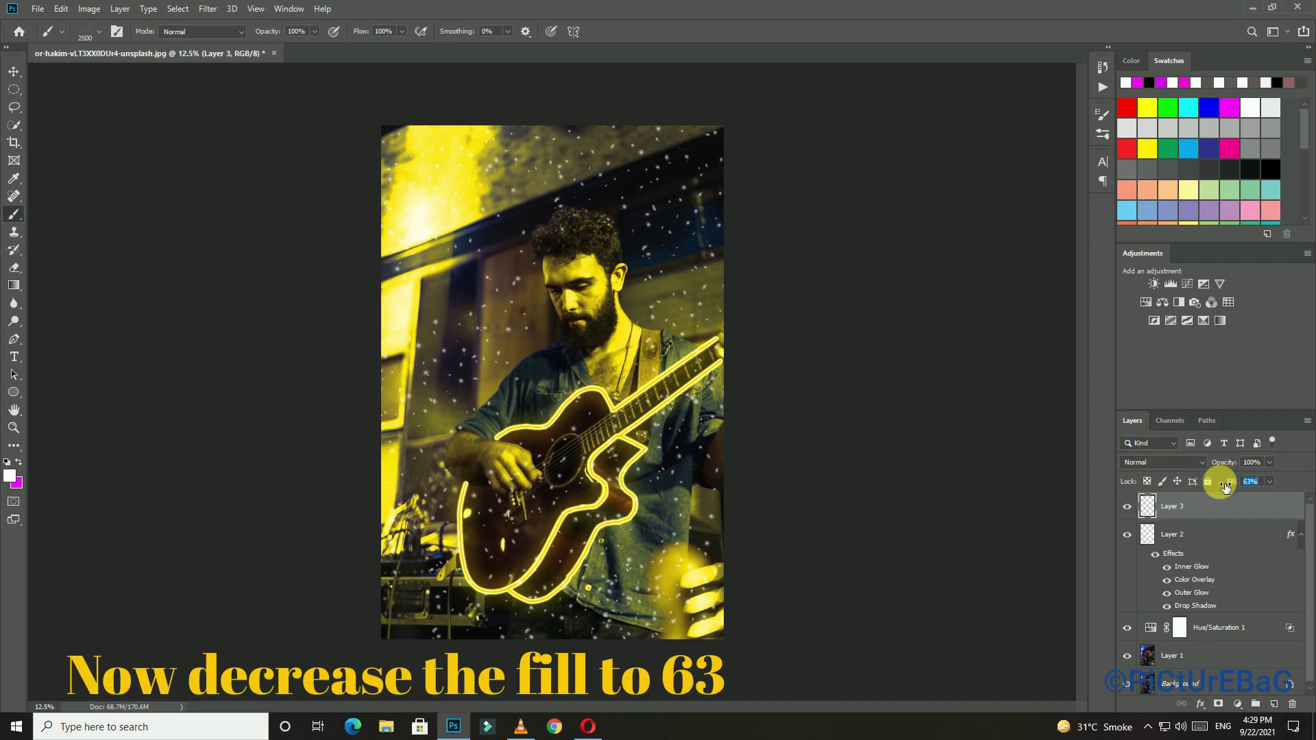
Apply a 16.6-pixel Gaussian Blur to the white sparkle dots on Layer 3
left_click(207, 9)
mouse_move(215, 163)
left_click(411, 216)
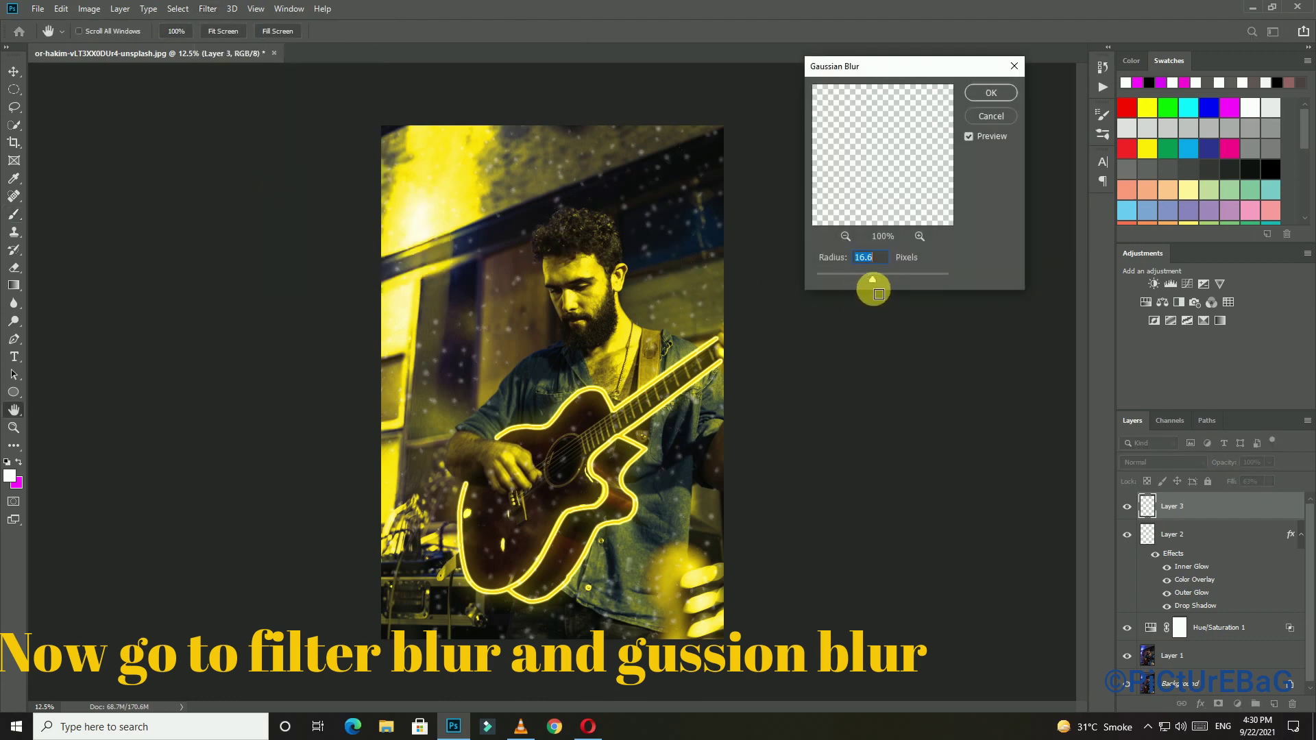
left_click(987, 93)
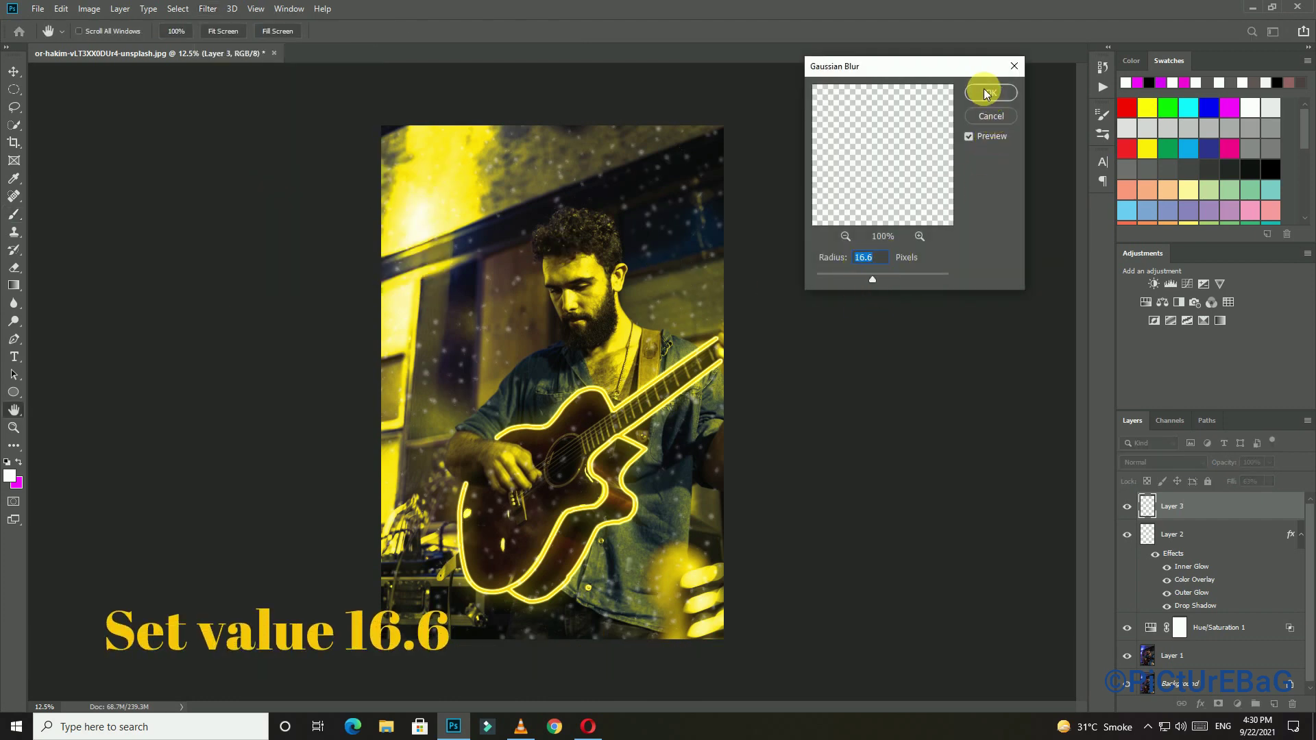
key("b")
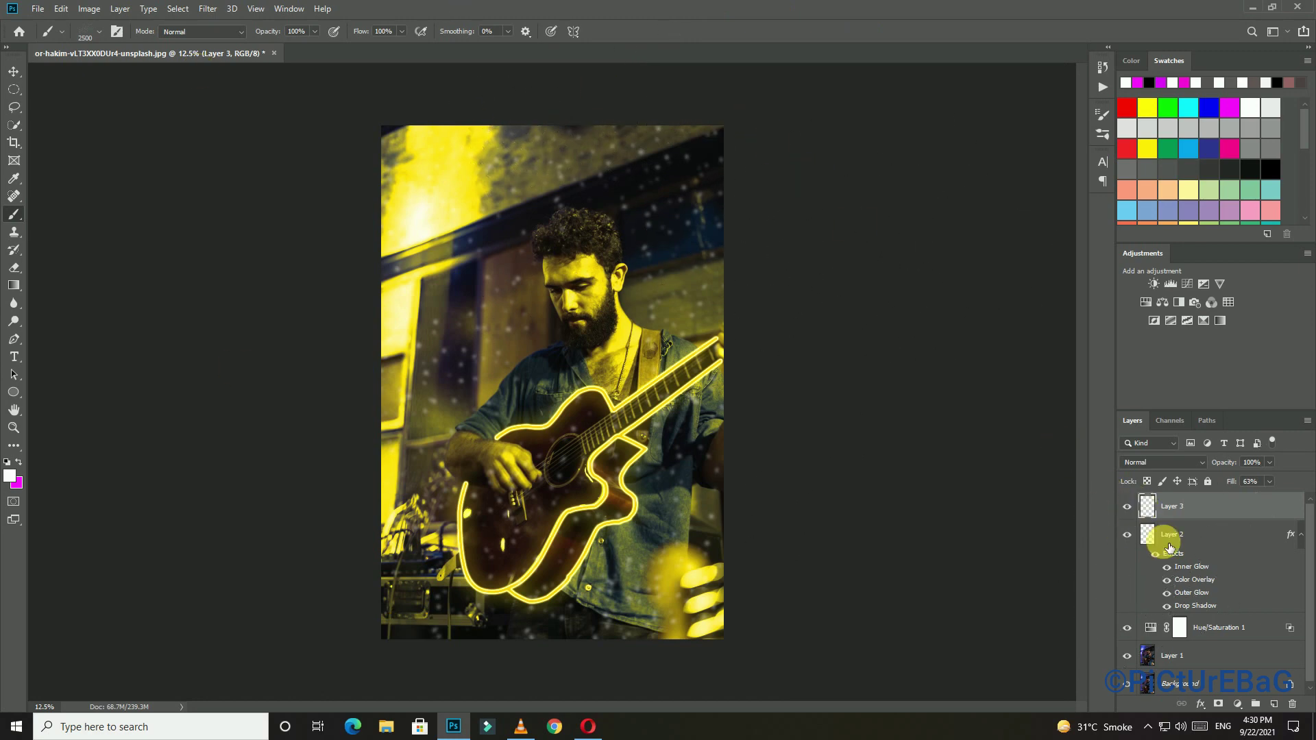
Select Layer 3, Layer 2, Hue/Saturation 1 and Layer 1, then merge them into one layer
right_click(1198, 507)
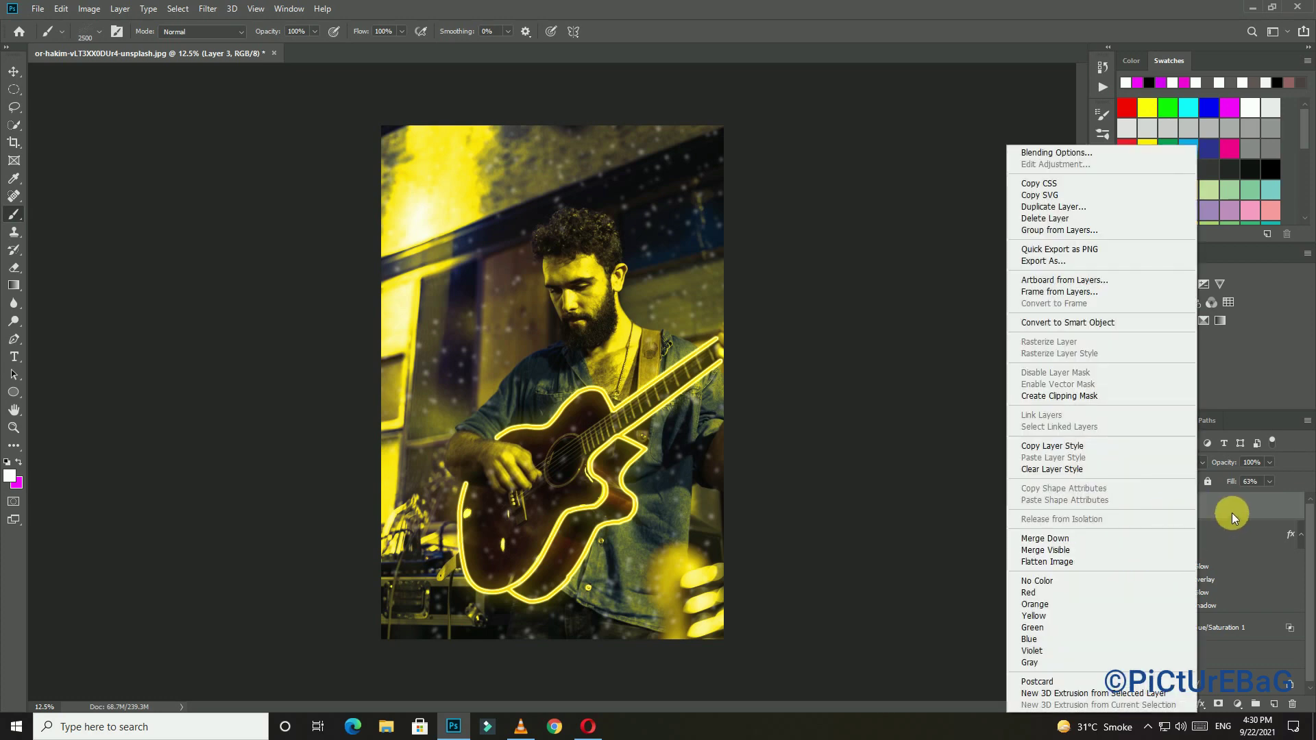
left_click(1232, 512)
left_click(1210, 548, "shift")
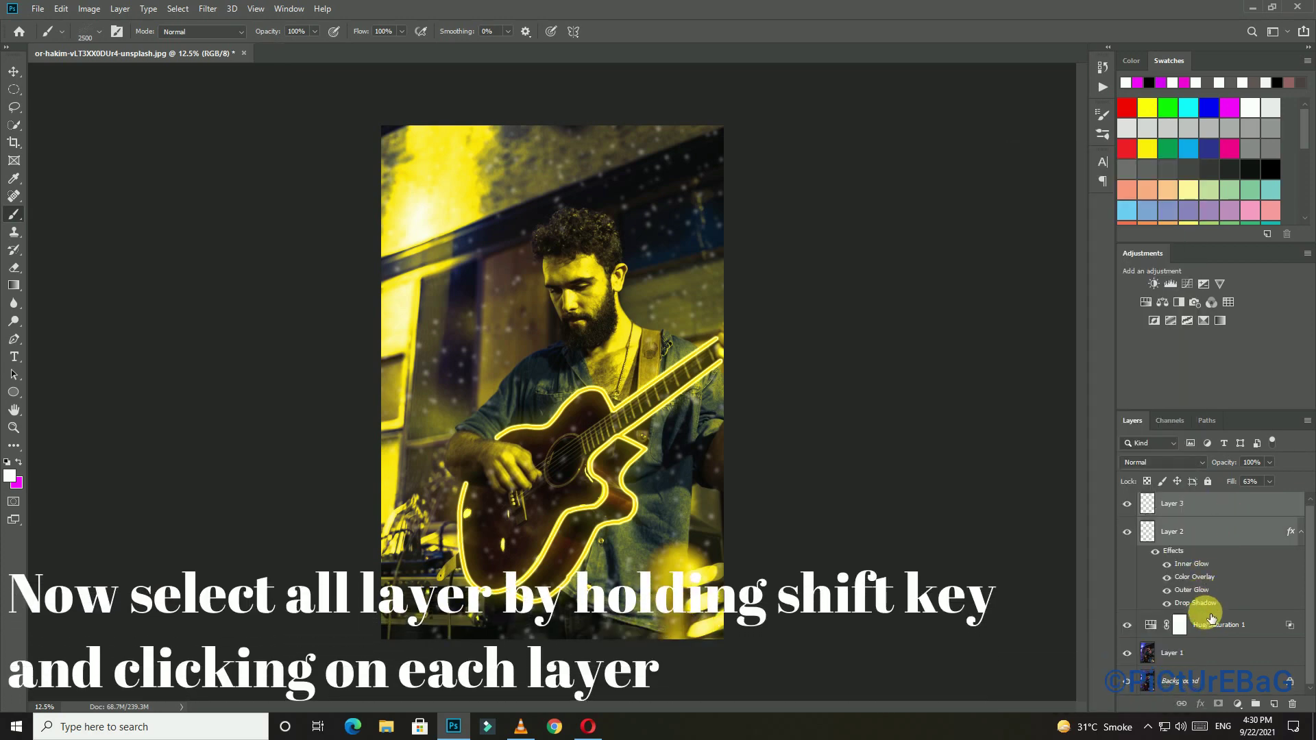
left_click(1209, 623, "shift")
left_click(1202, 652, "shift")
right_click(1195, 552)
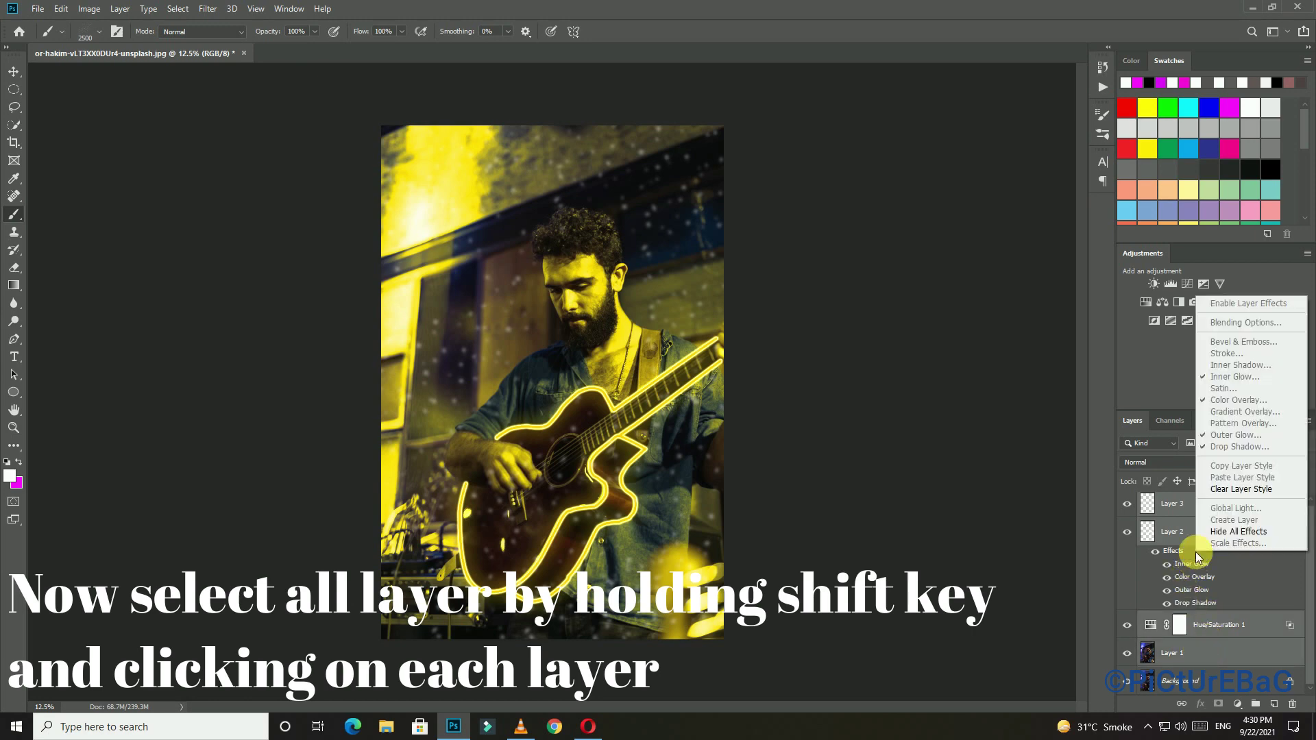
key("Escape")
right_click(1175, 496)
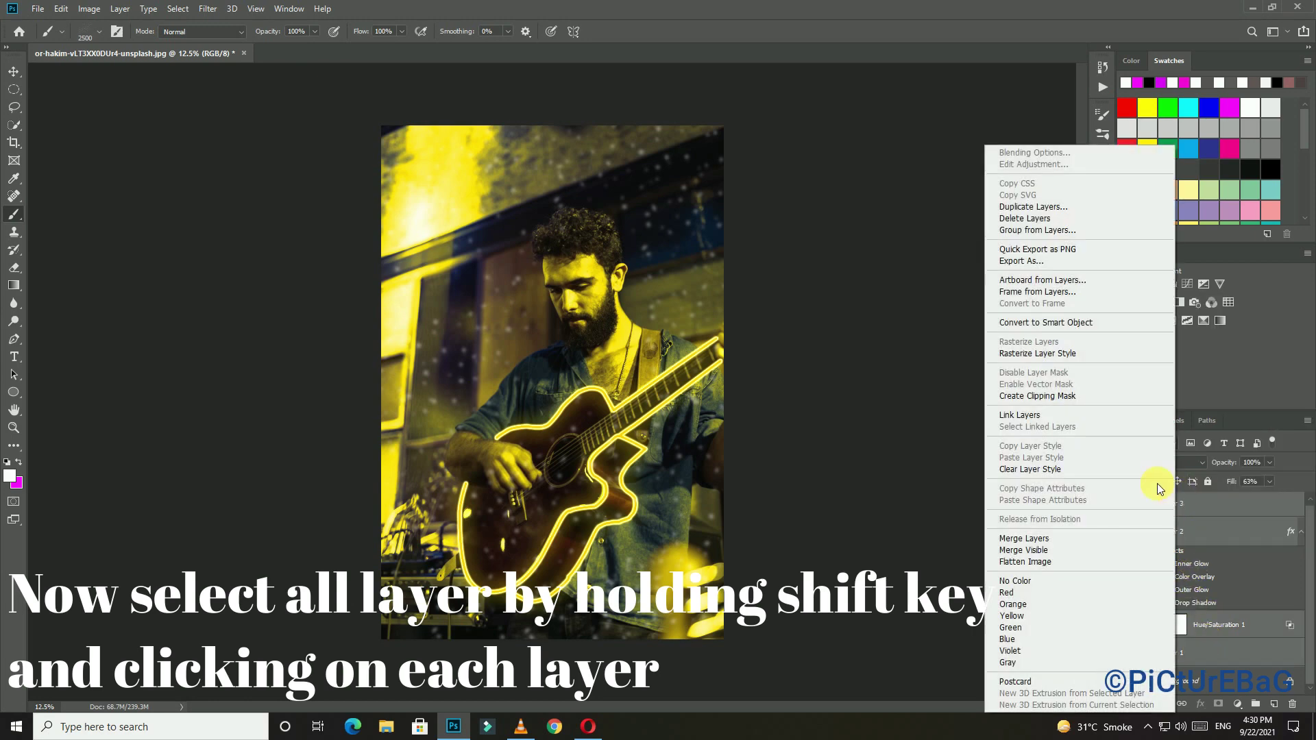
left_click(1053, 538)
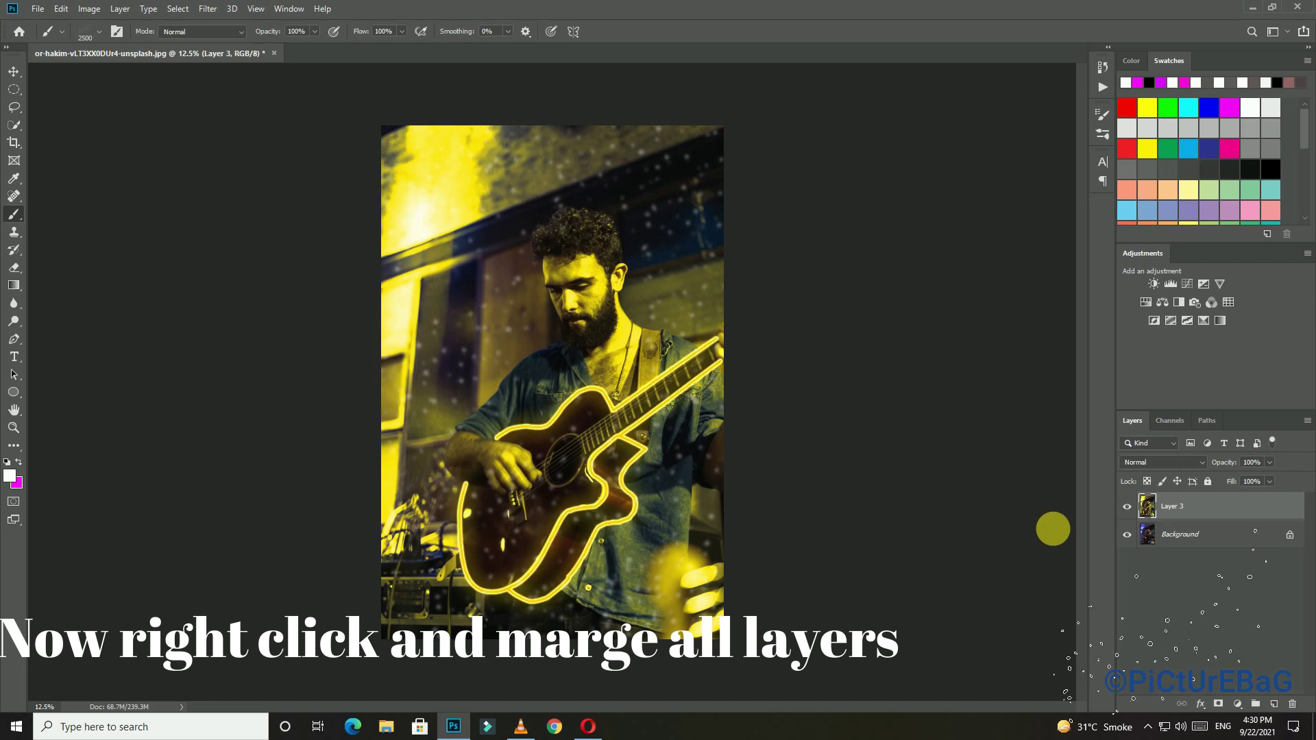
Toggle the merged Layer 3's visibility several times to compare it with the original photo
left_click(1135, 507)
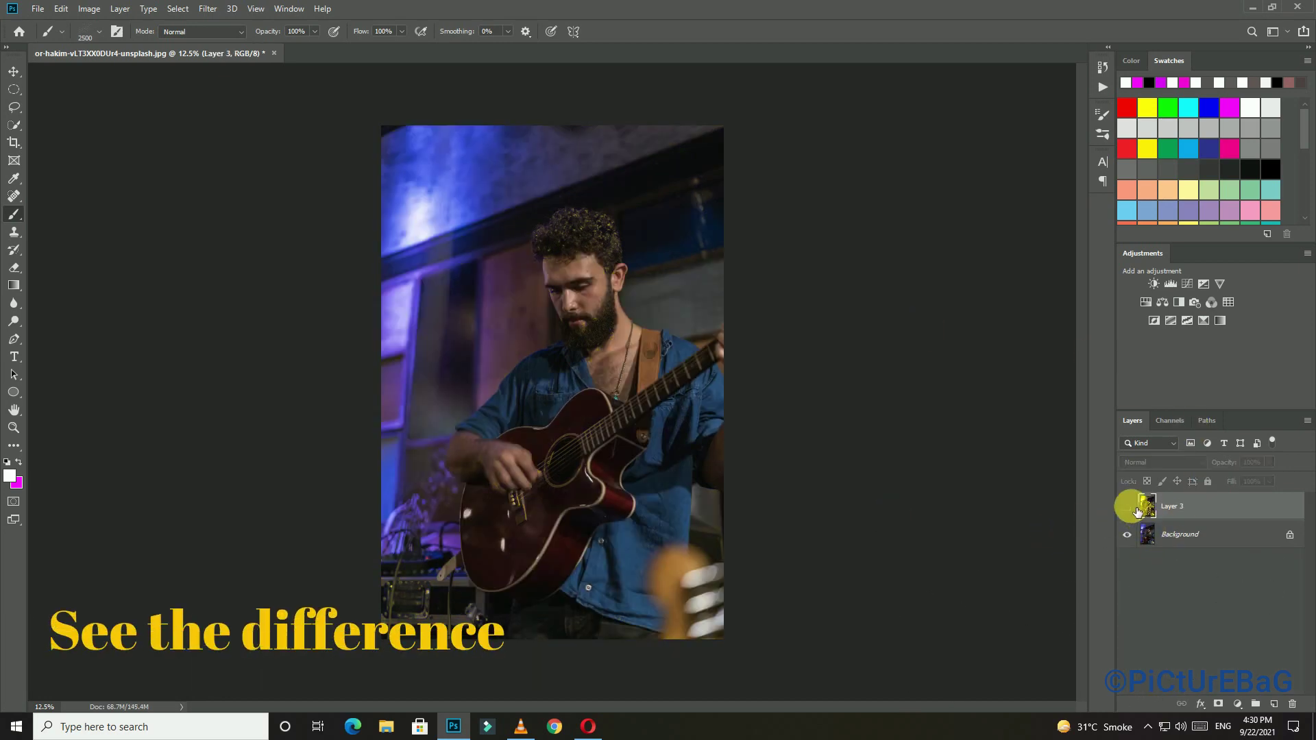
left_click(1135, 508)
left_click(1135, 508)
left_click(1135, 507)
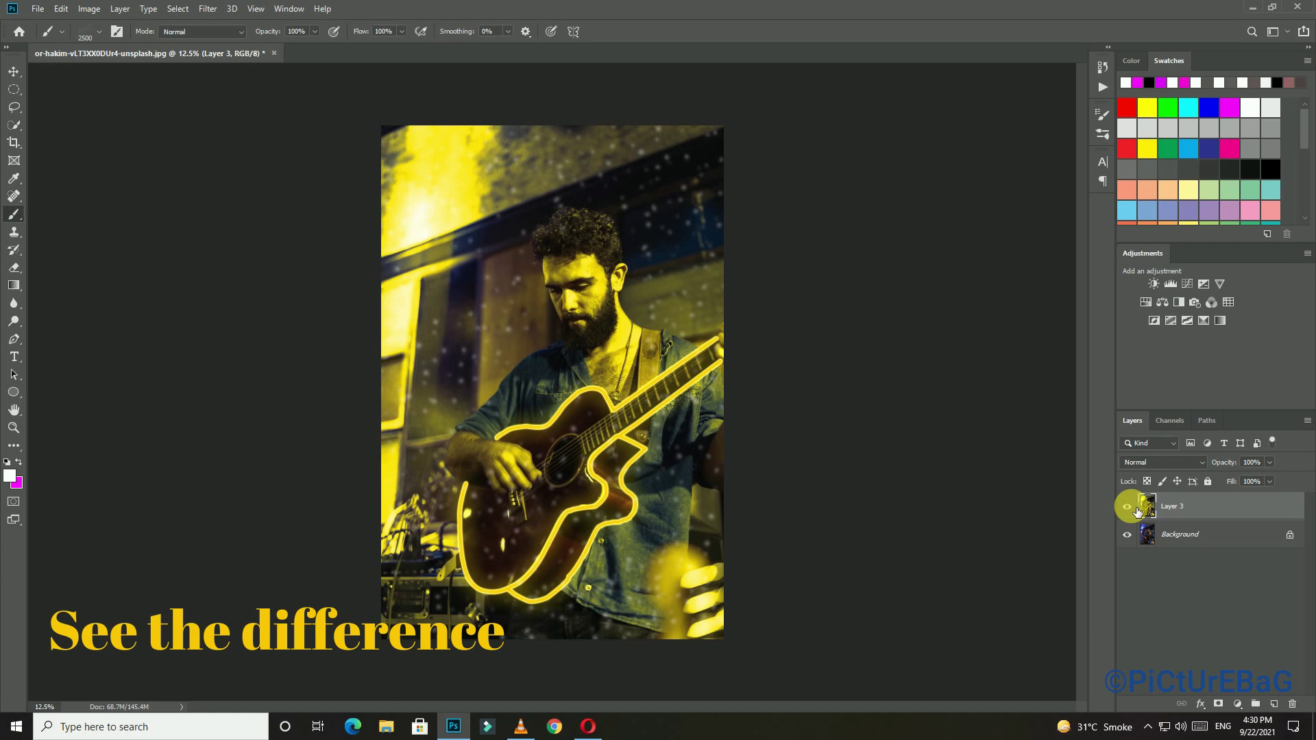
left_click(1134, 508)
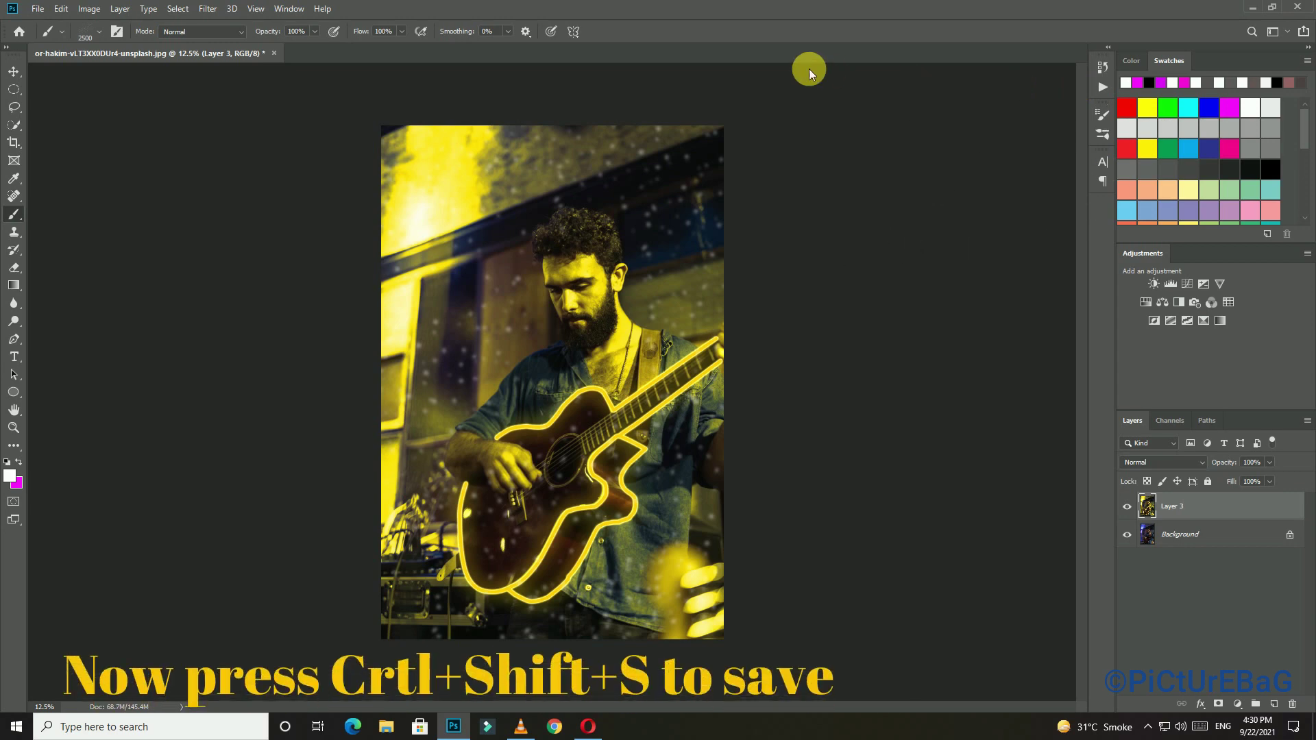
Save a JPEG copy on the Desktop with ' with edit' appended to the file name
key("ctrl+shift+s")
left_click(319, 582)
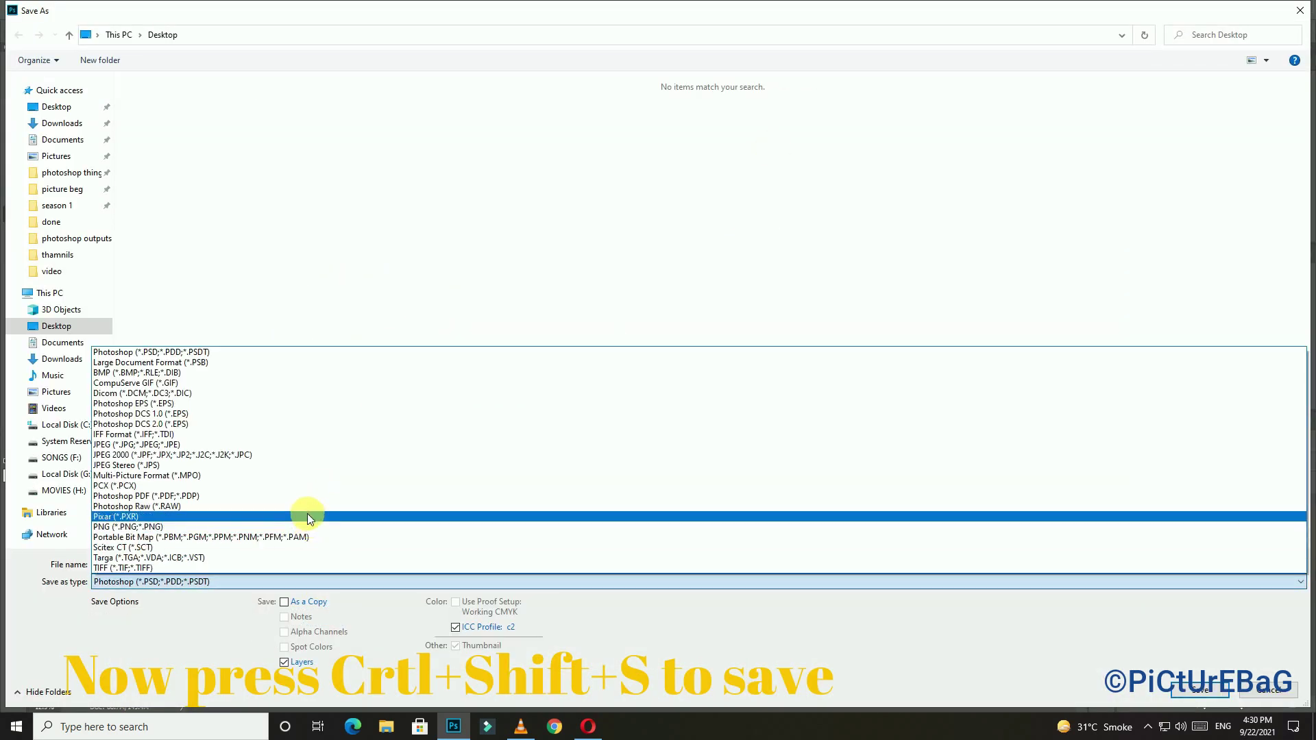
left_click(304, 442)
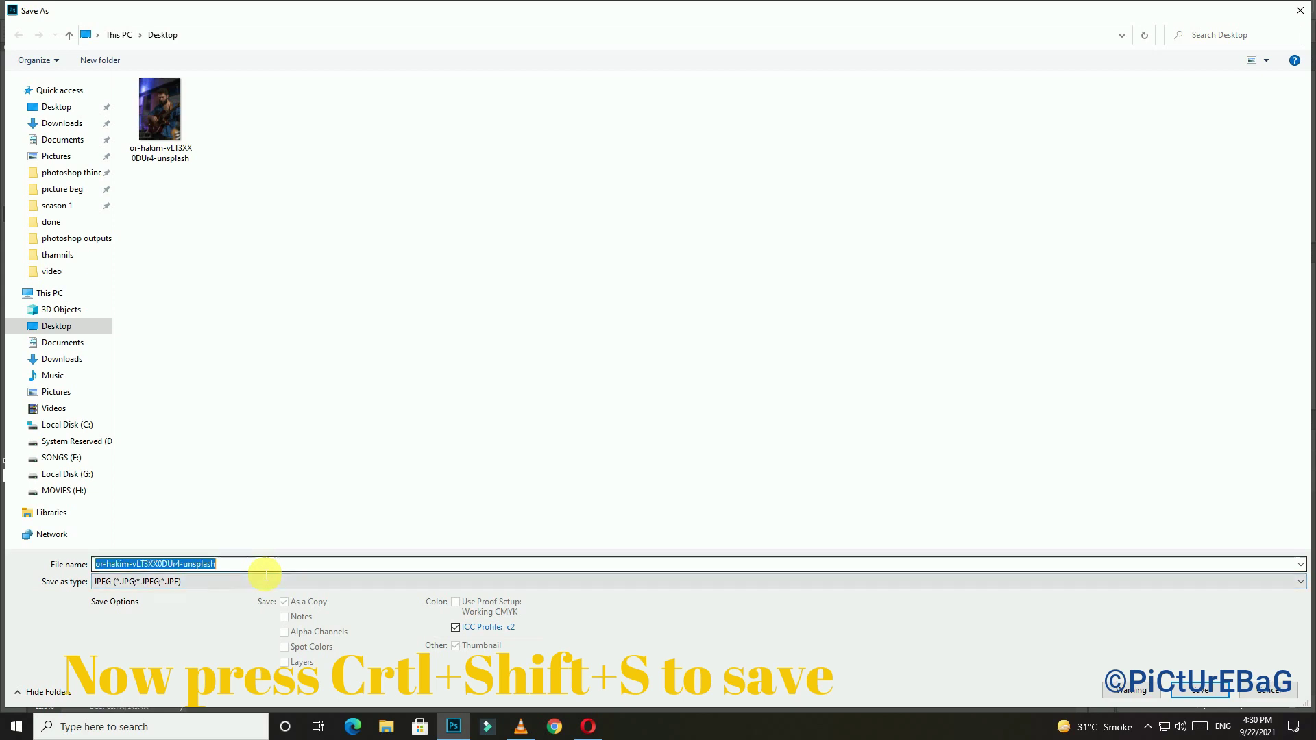
left_click(1211, 687)
left_click(743, 366)
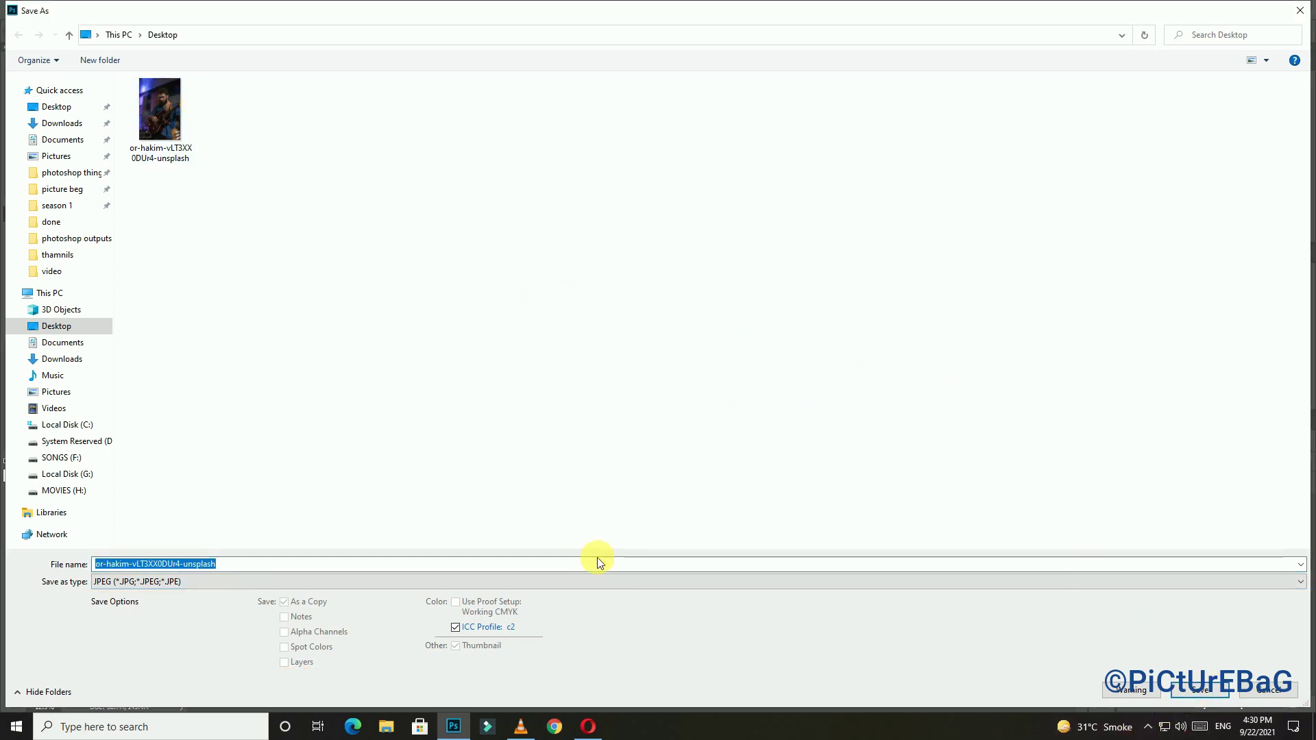
double_click(600, 566)
type("with edit")
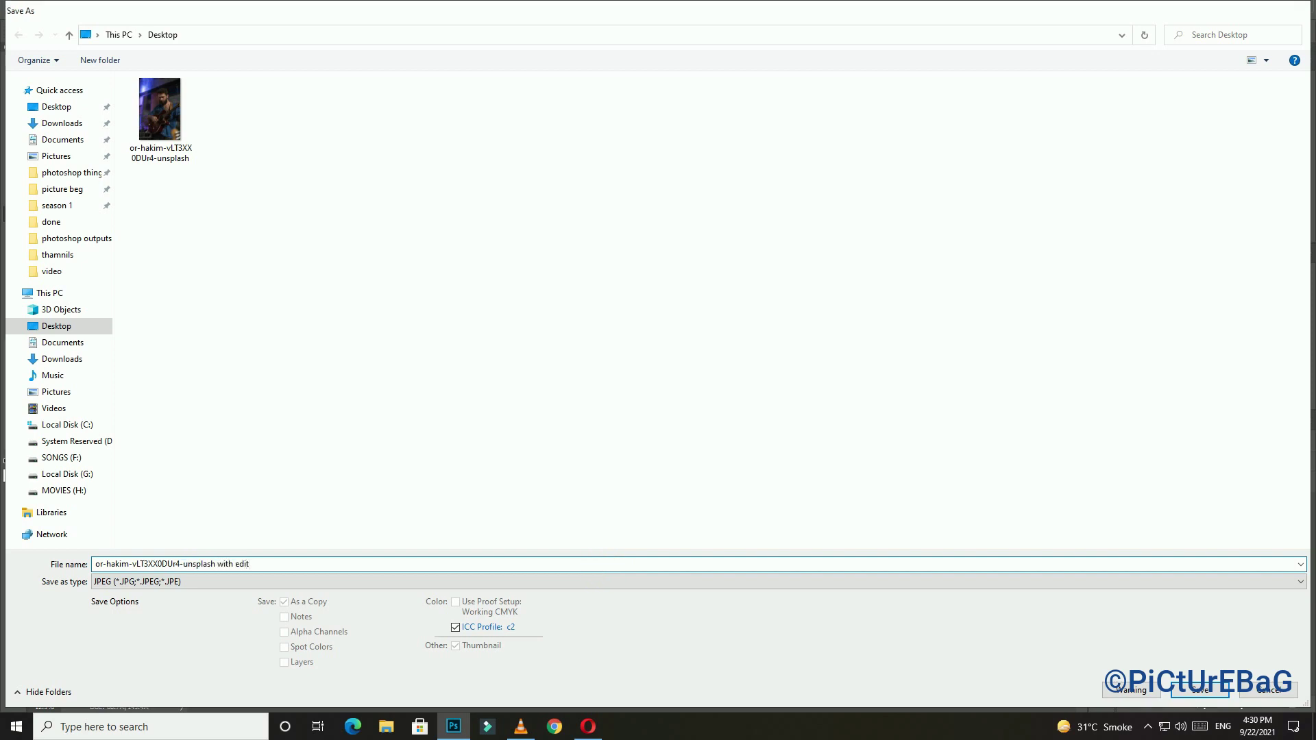
key("Return")
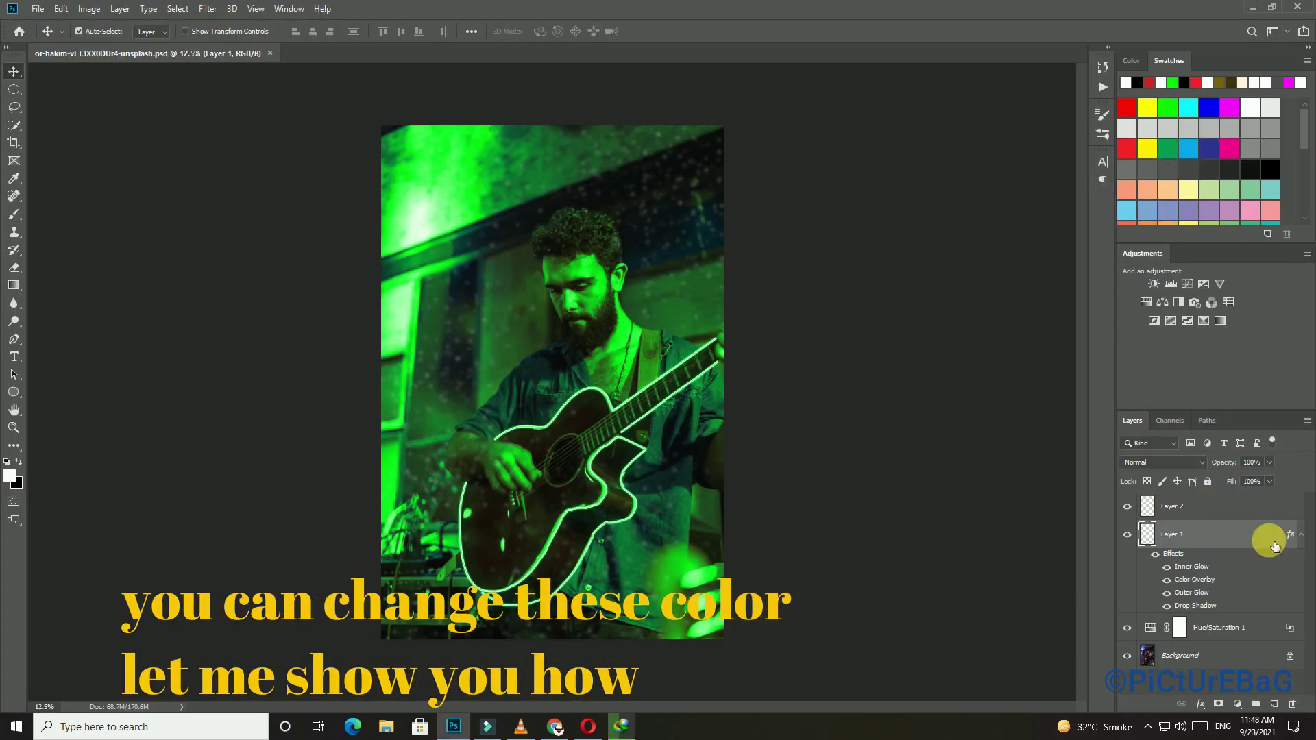
Change Layer 1's Color Overlay colour from green to magenta
double_click(1271, 542)
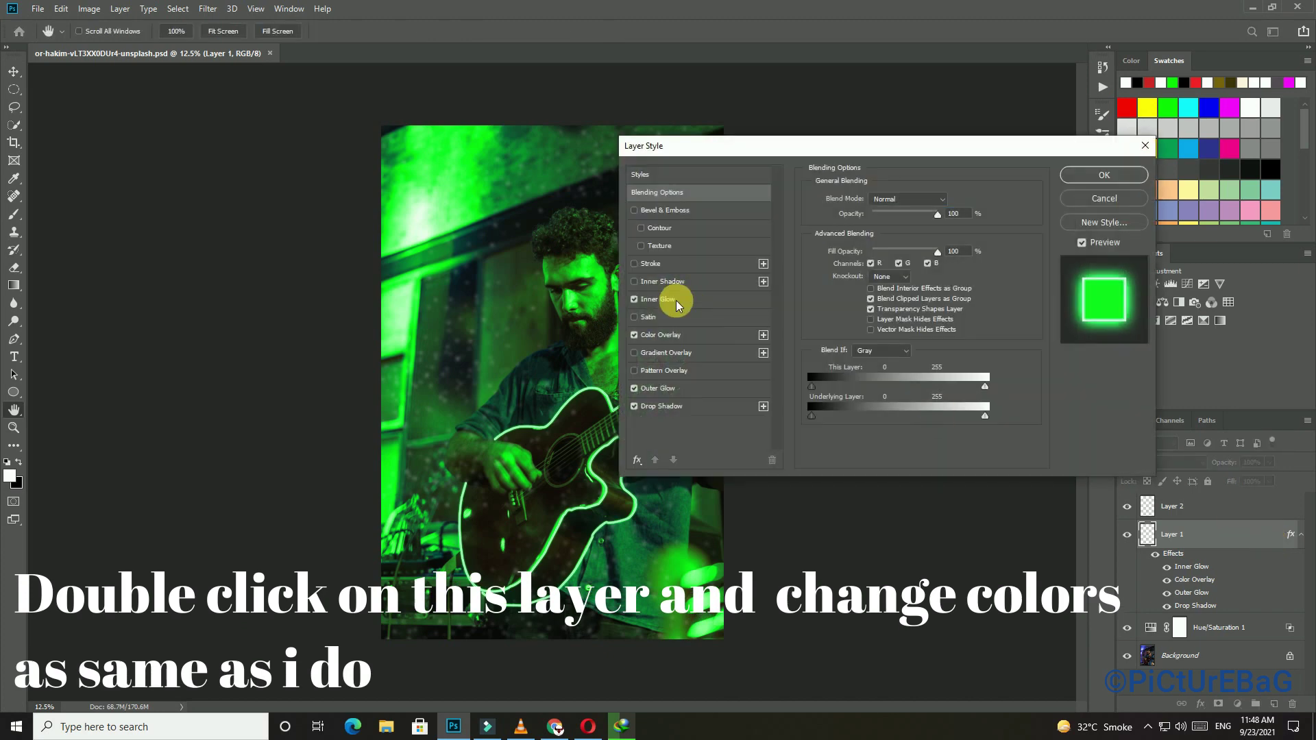
left_click(692, 335)
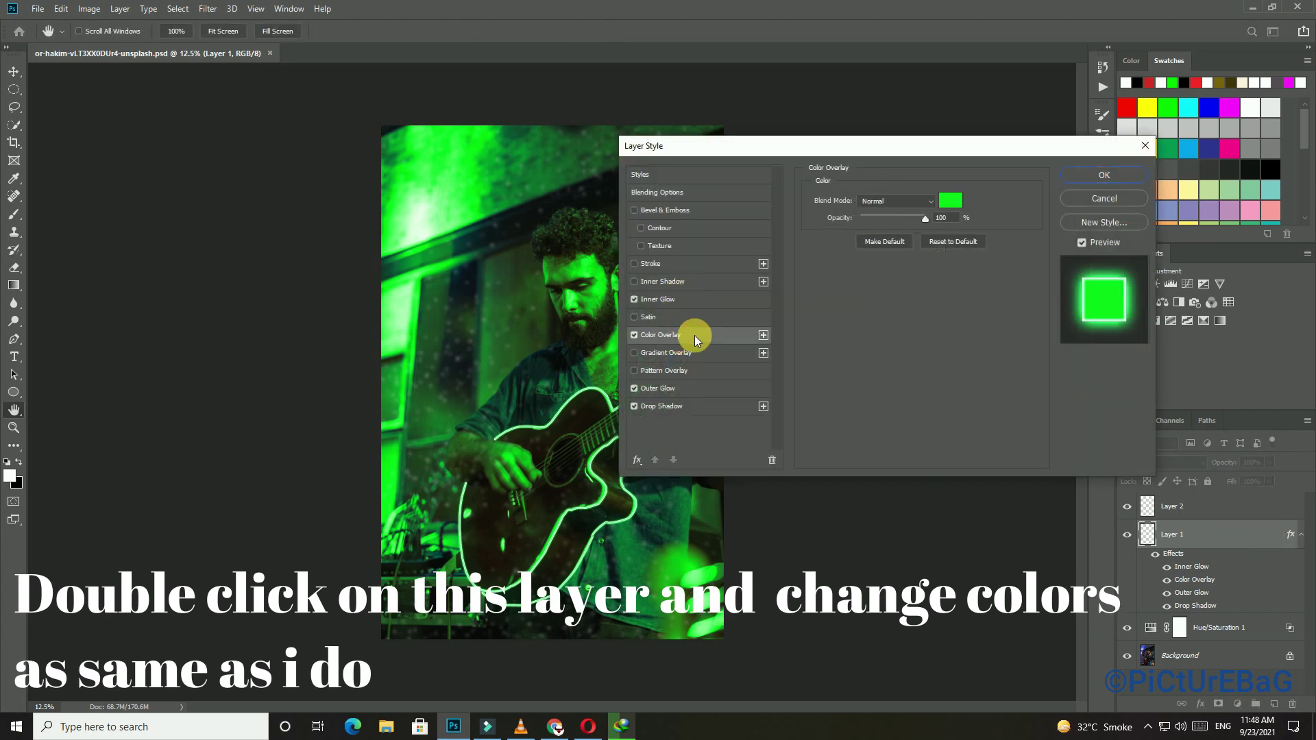
left_click(949, 200)
mouse_move(944, 244)
left_mouse_down()
mouse_move(947, 146)
mouse_move(927, 148)
left_mouse_up()
left_click(1064, 121)
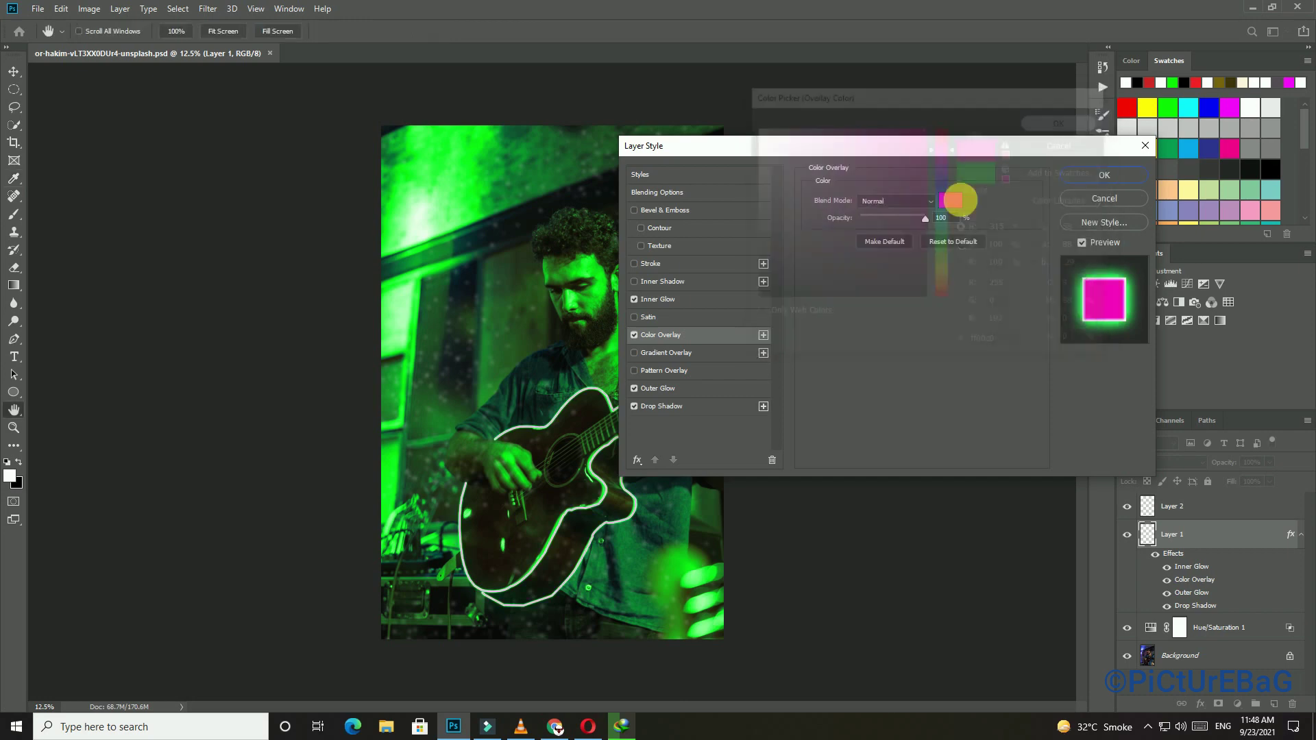
Set the Outer Glow colour to bright magenta
left_click(684, 389)
left_click(836, 247)
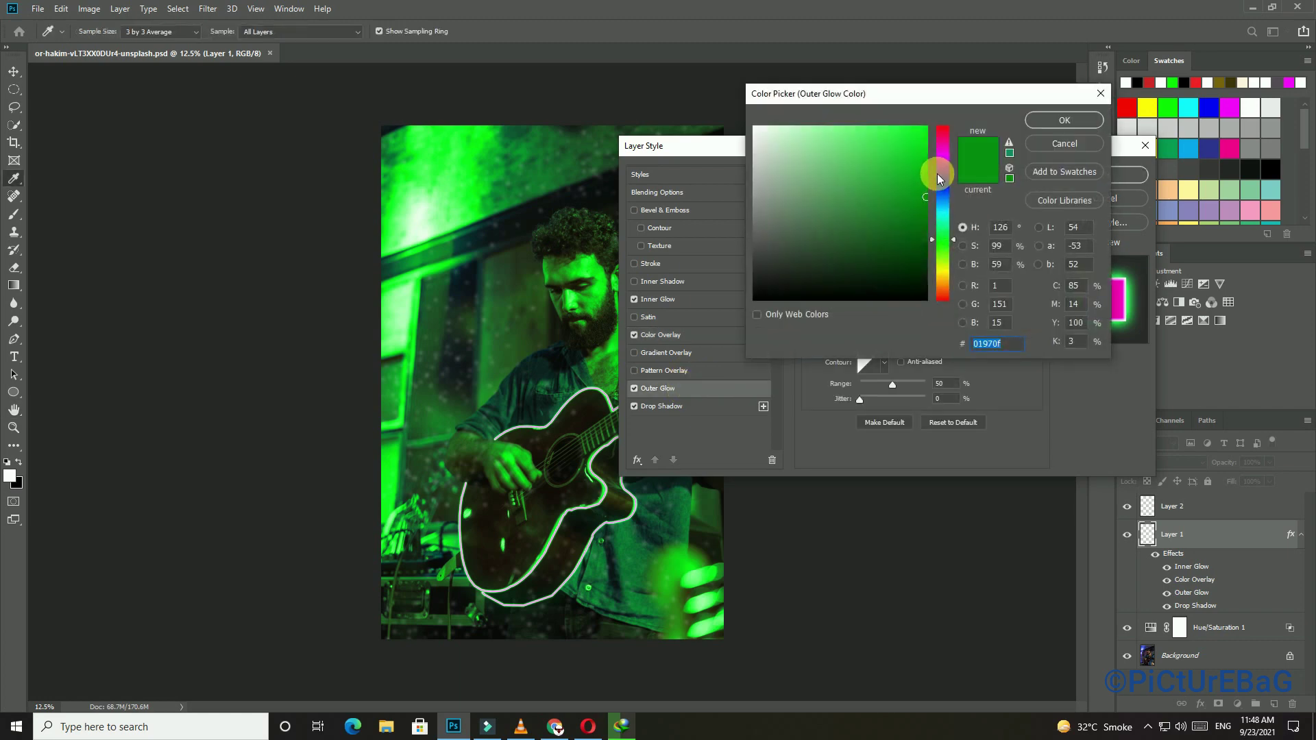
left_click(943, 155)
left_click(916, 132)
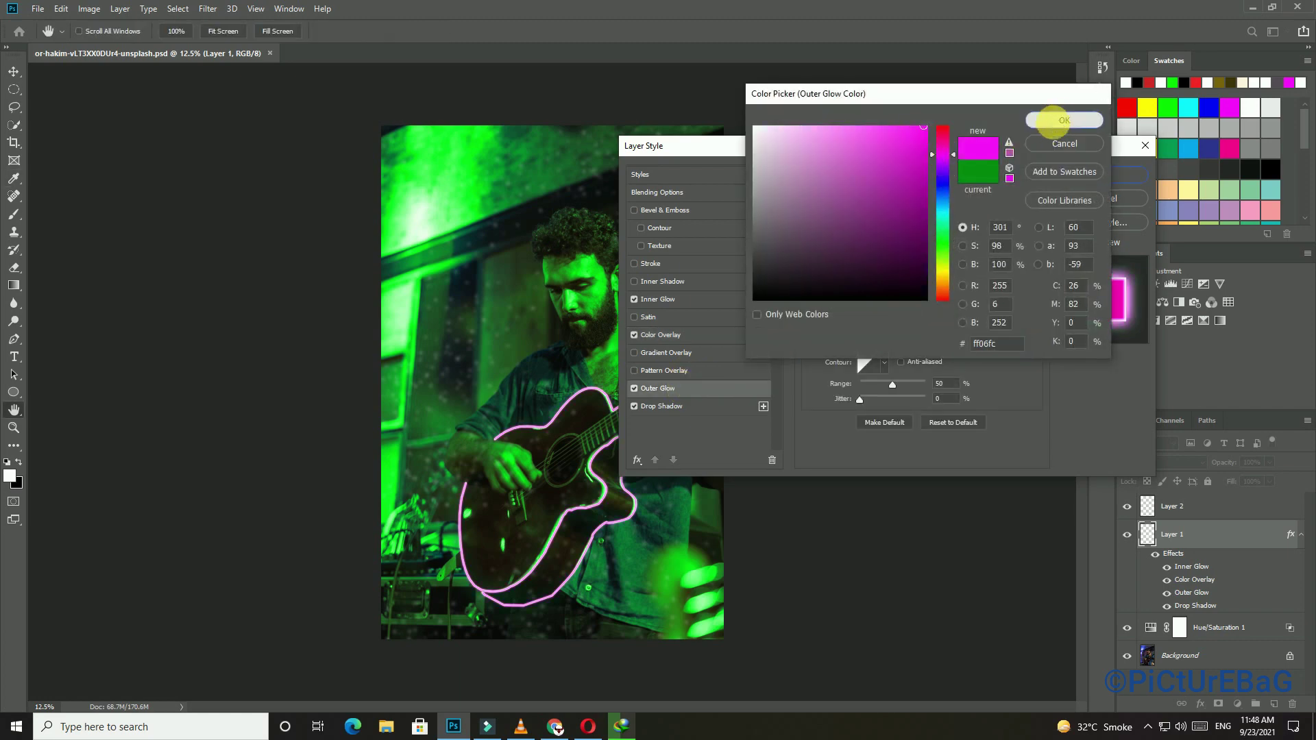
left_click(1052, 121)
Set the Drop Shadow colour to bright magenta and apply the recoloured layer effects
left_click(685, 406)
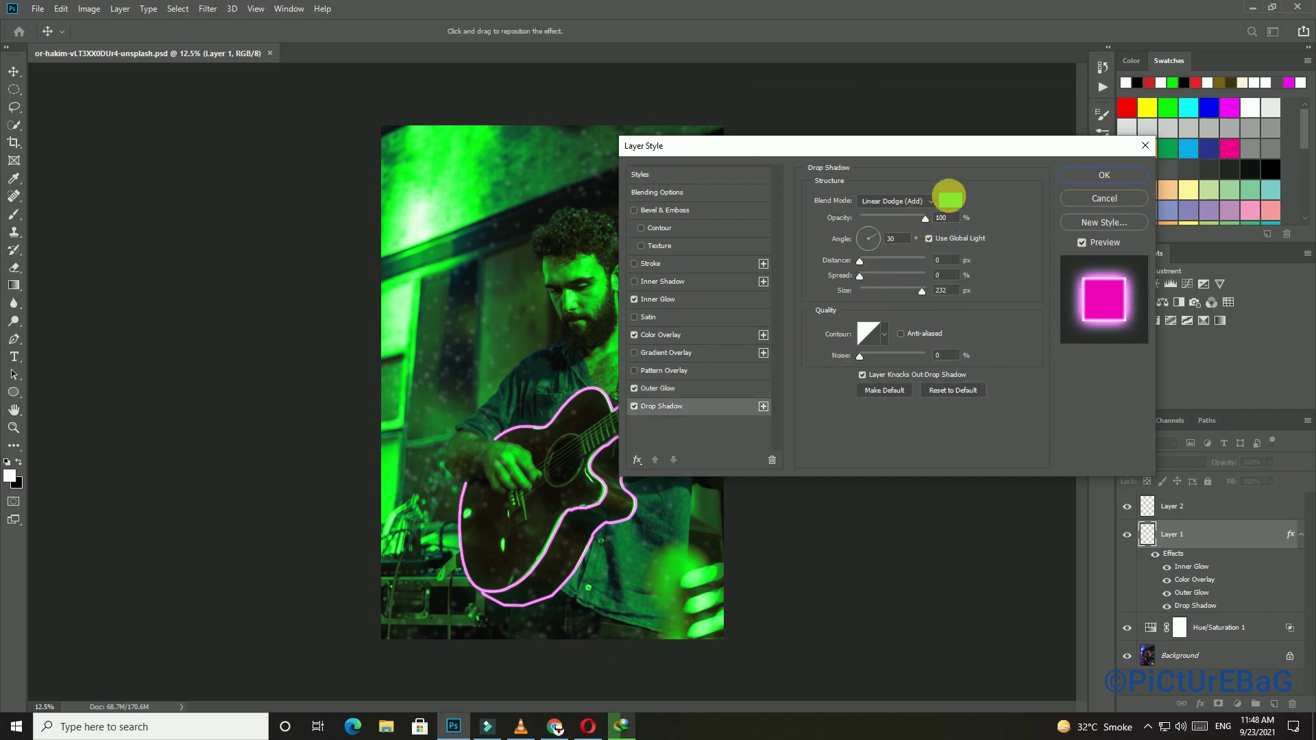
left_click(955, 198)
left_click(943, 156)
left_click(918, 133)
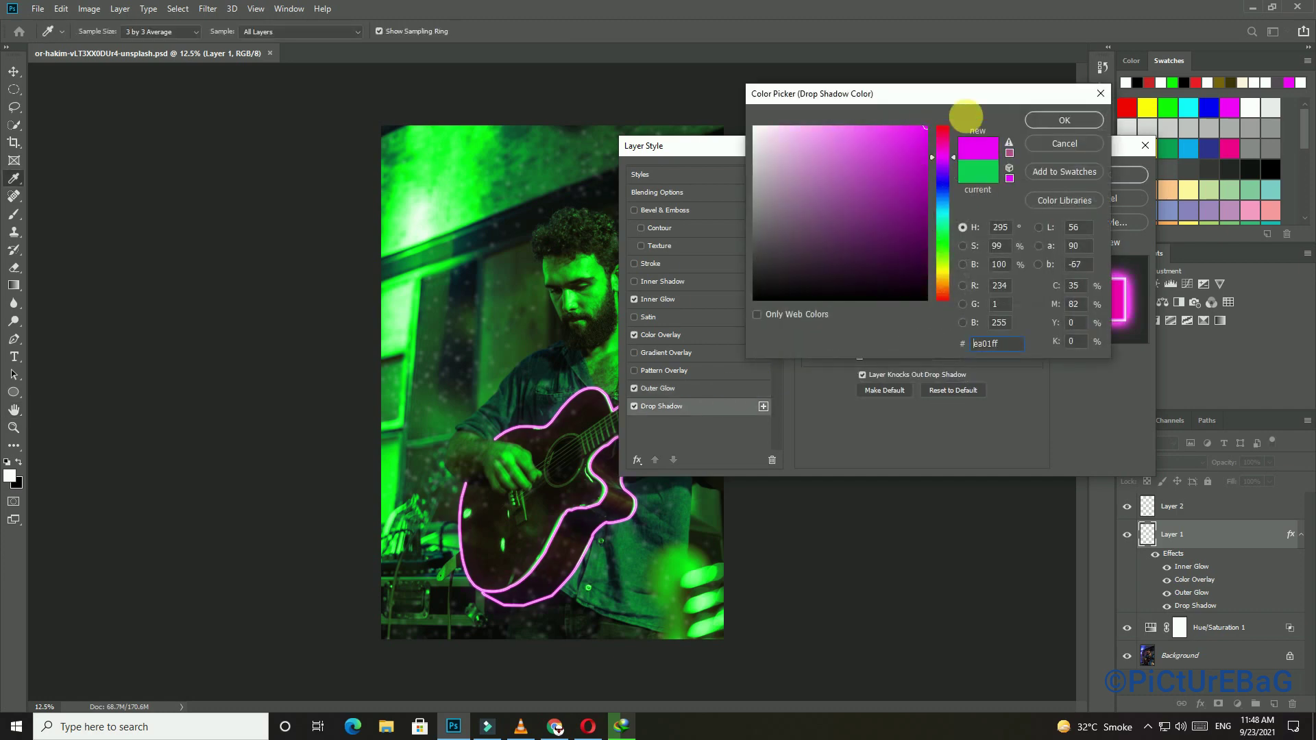
left_click(1064, 120)
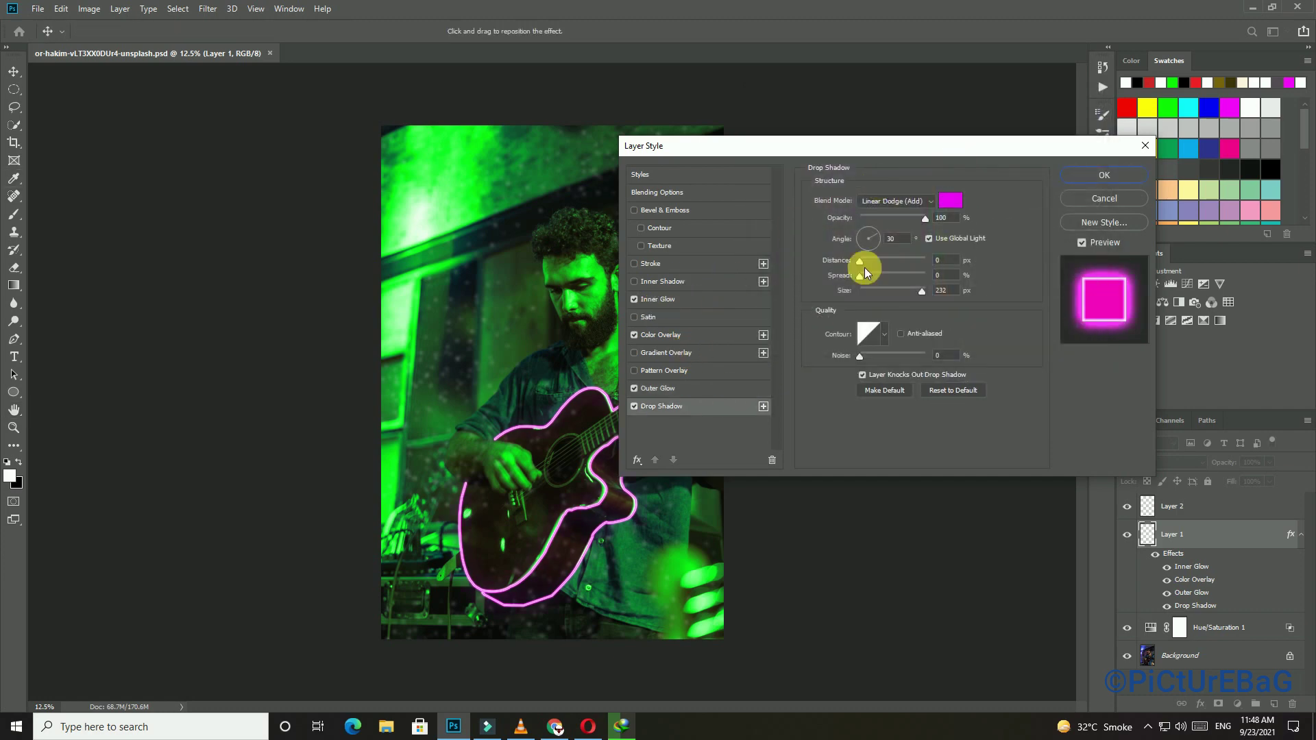
left_click(1113, 176)
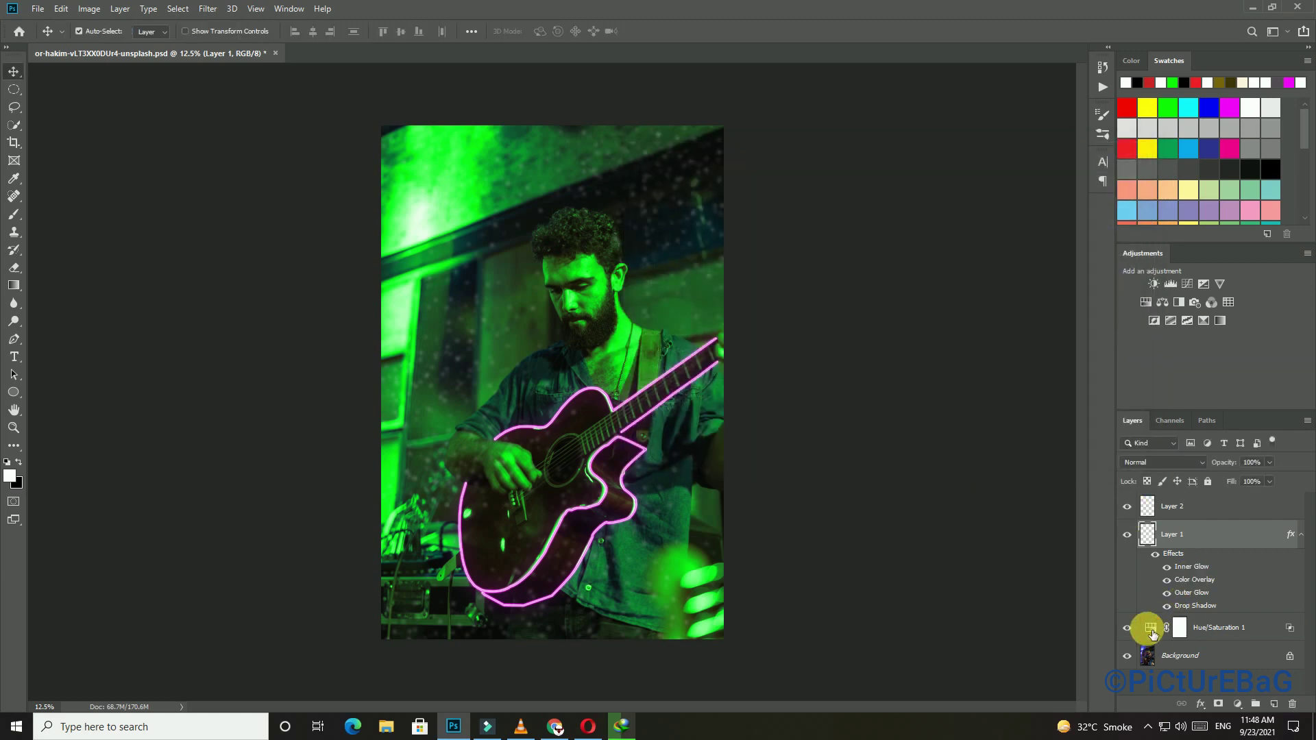
double_click(1152, 629)
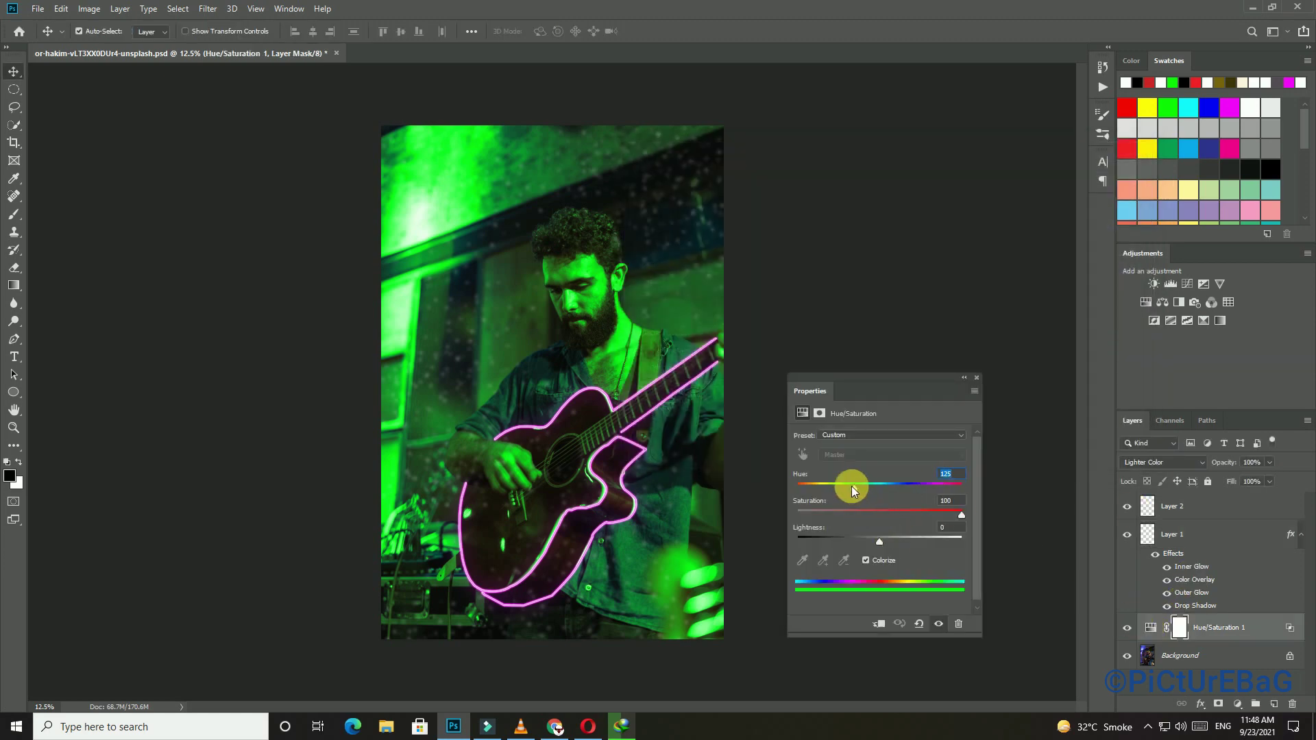
Shift the Hue/Saturation 1 tint's hue to about 299 so it turns magenta
left_click_drag(851, 487, 935, 485)
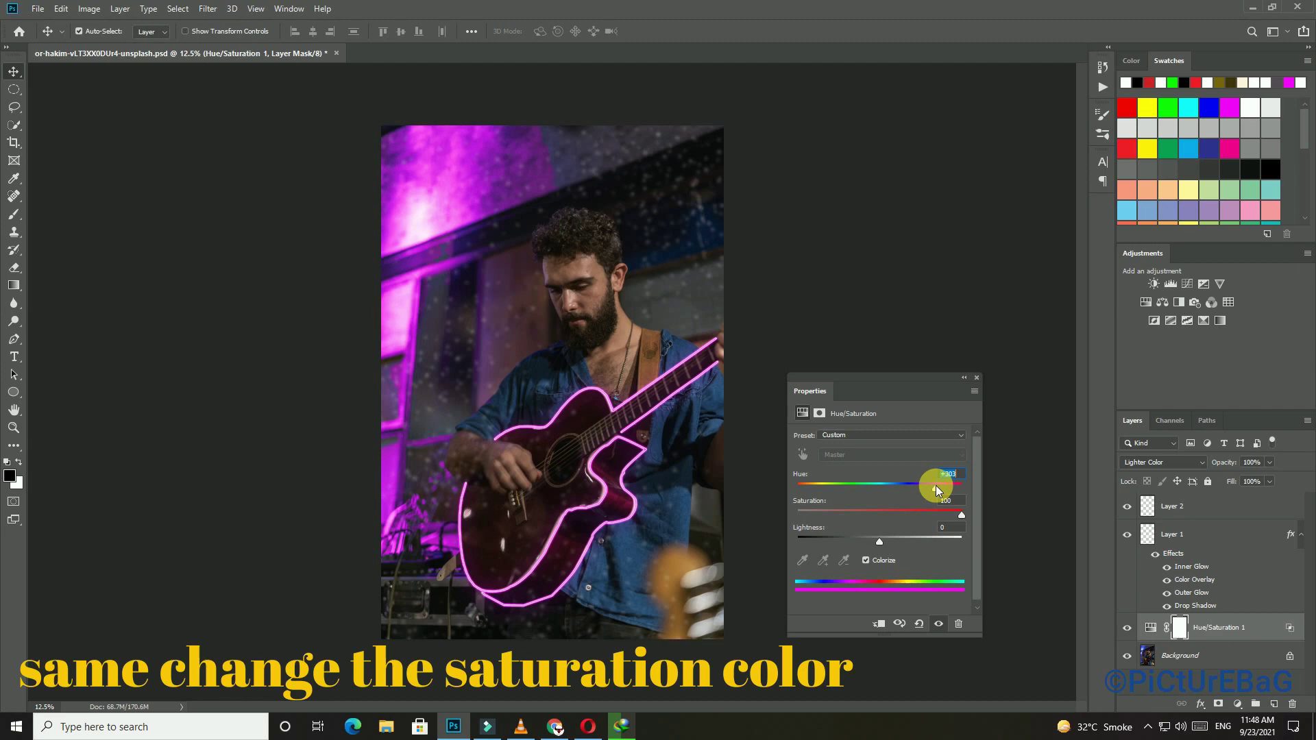
left_click(977, 377)
double_click(1240, 627)
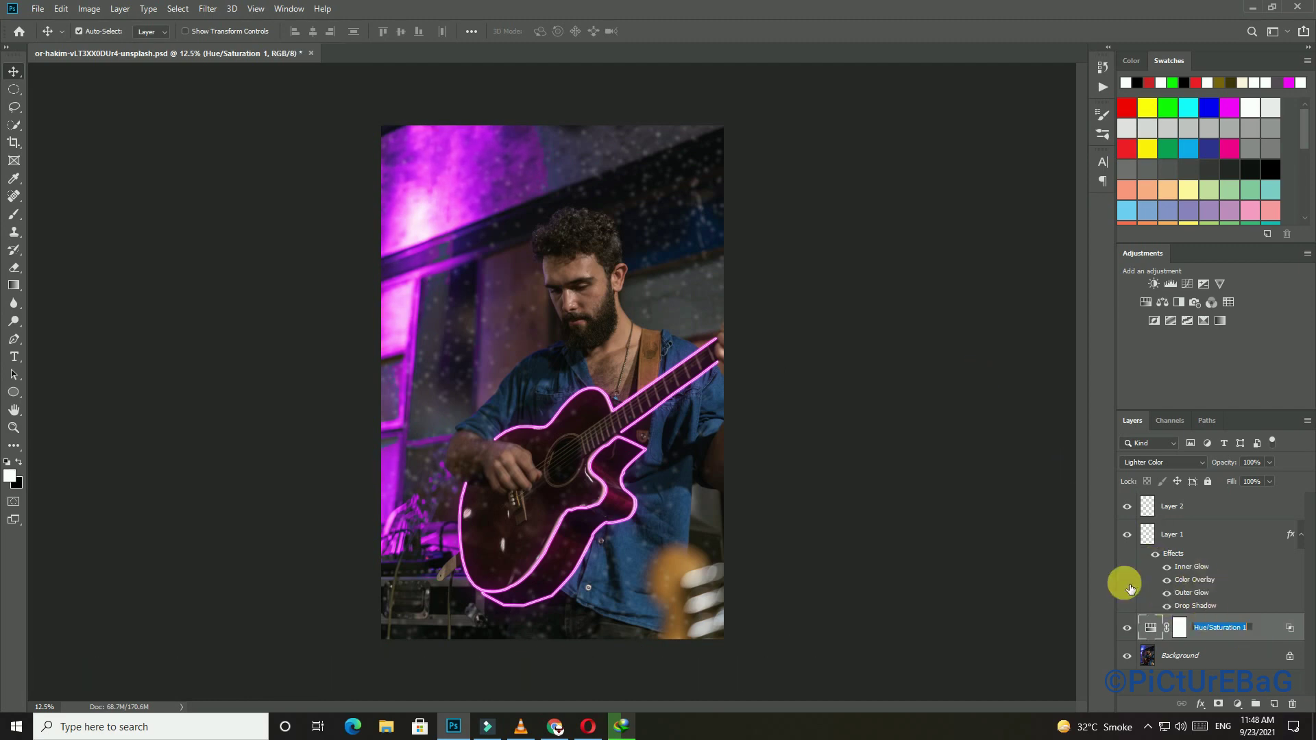
Experiment with the tint layer's Blend If sliders, leaving them at the full 0–255 range
double_click(1281, 639)
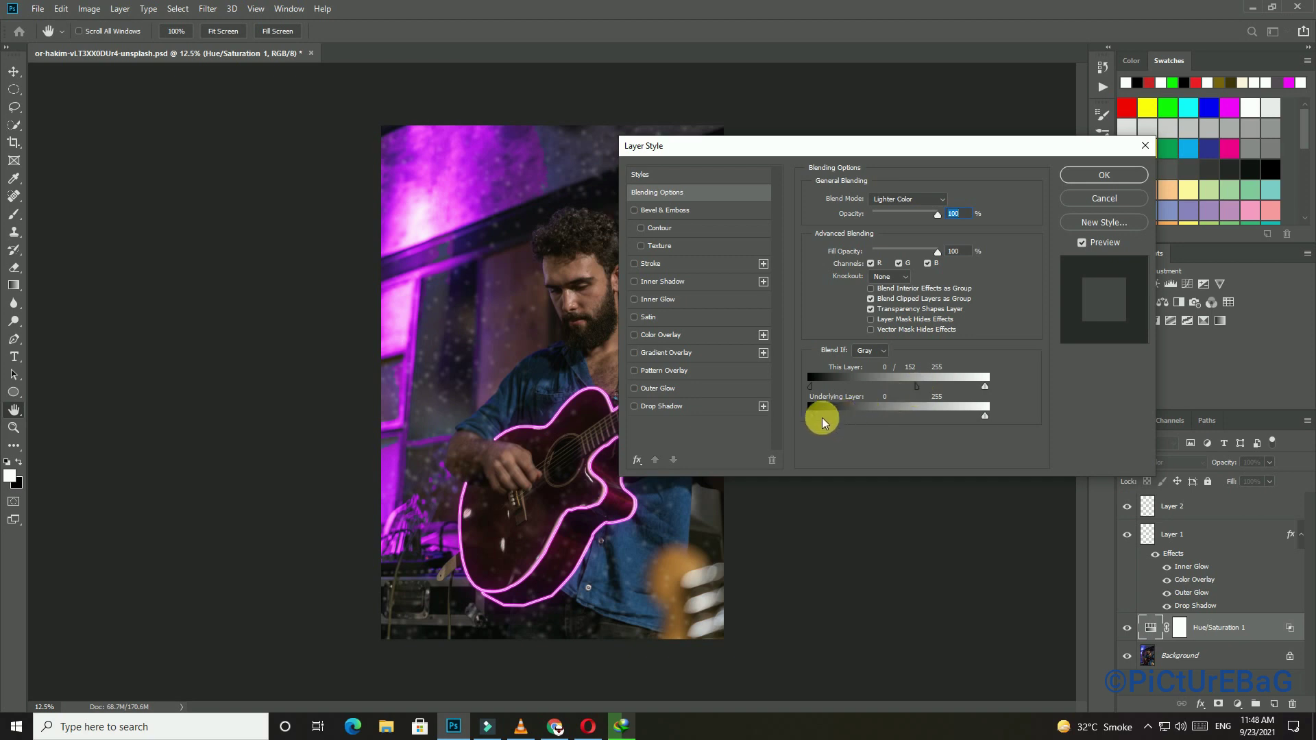
left_click_drag(820, 420, 817, 423)
mouse_move(820, 420)
left_mouse_down()
mouse_move(887, 416)
mouse_move(783, 440)
left_mouse_up()
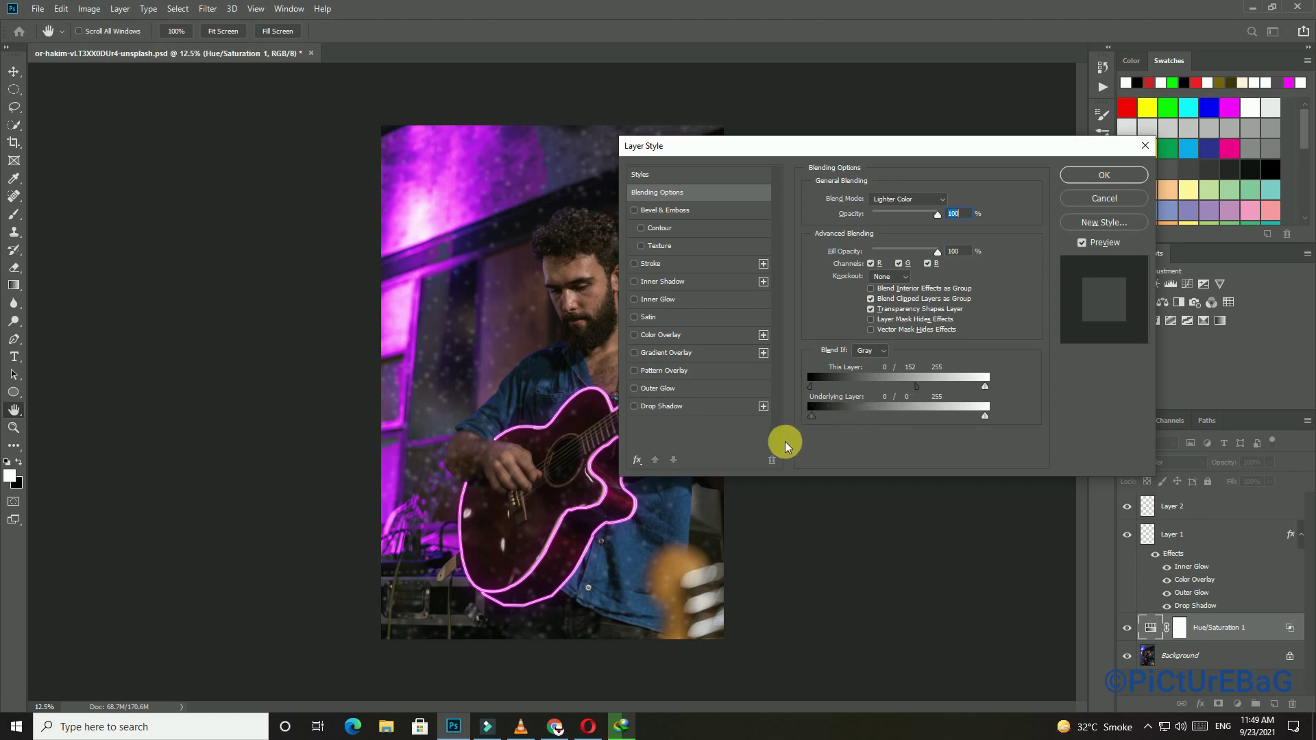
left_click_drag(918, 392, 819, 406)
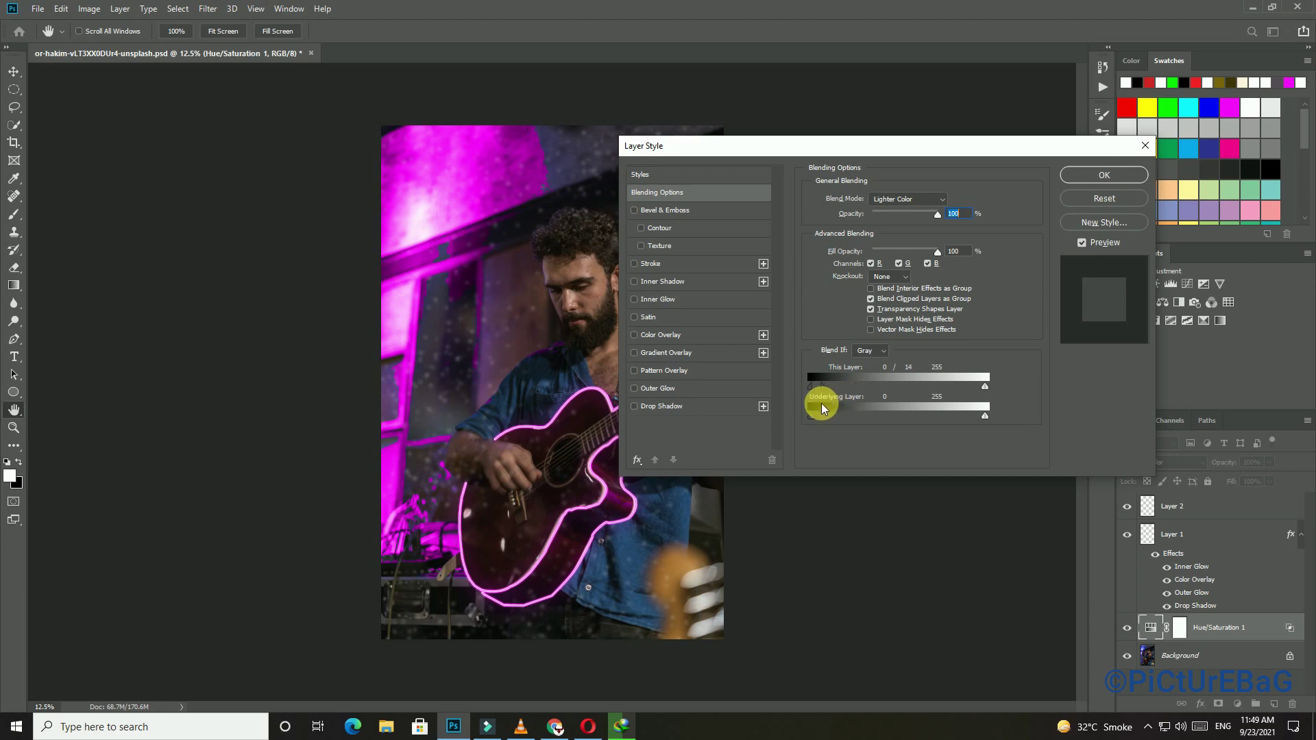
mouse_move(990, 146)
left_mouse_down()
mouse_move(1129, 340)
mouse_move(877, 48)
left_mouse_up()
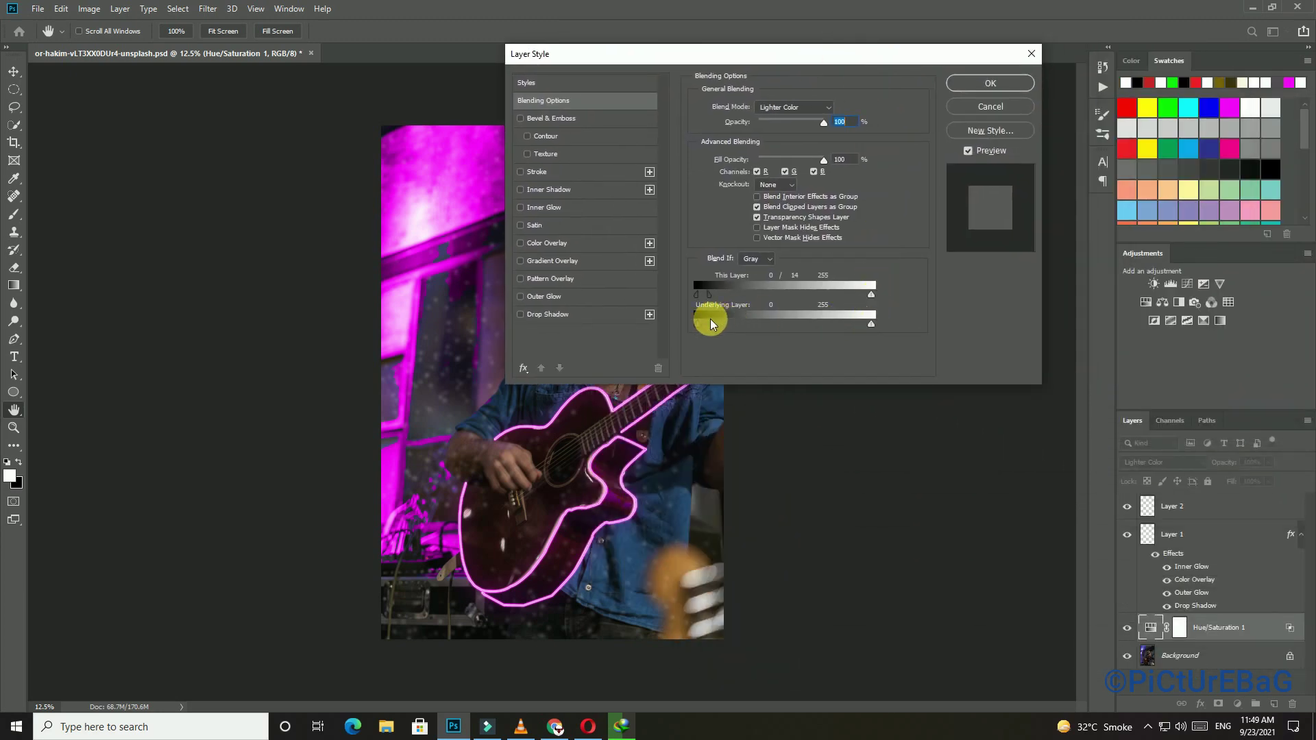
left_click_drag(709, 294, 688, 294)
mouse_move(835, 51)
left_mouse_down()
mouse_move(1095, 41)
mouse_move(881, 60)
left_mouse_up()
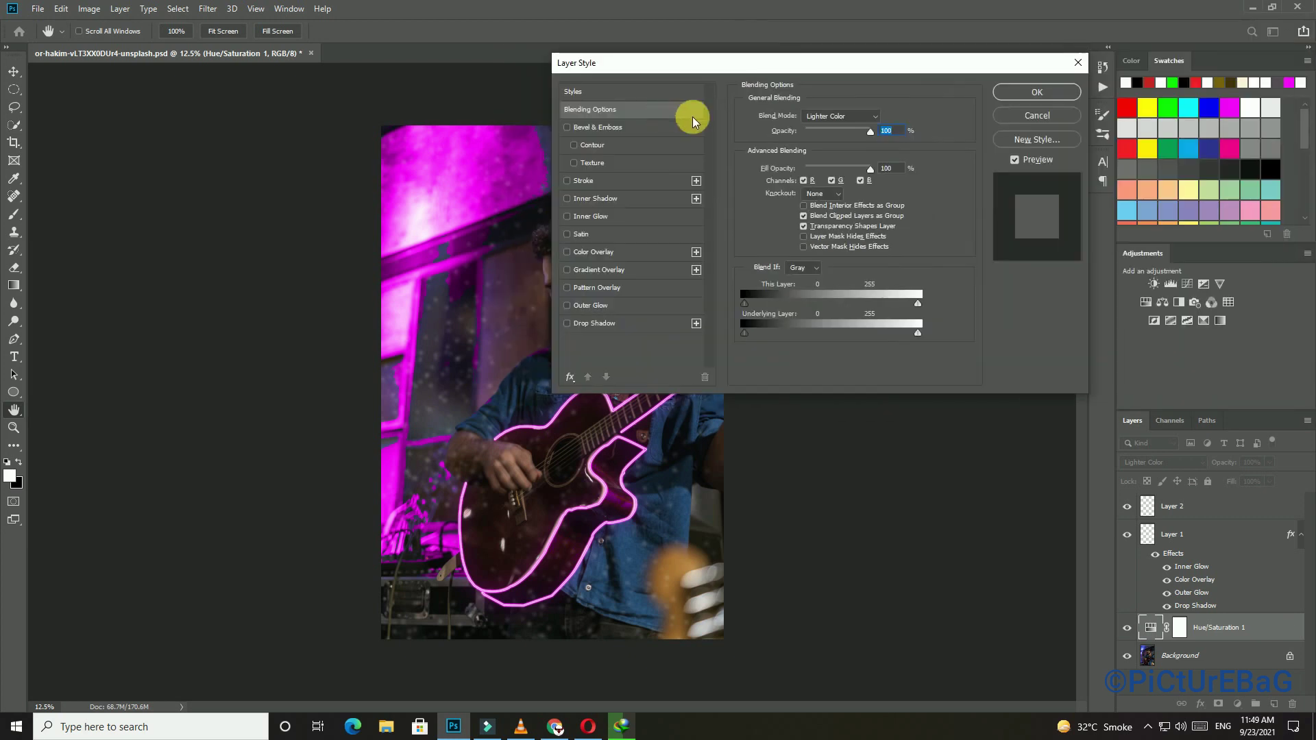
left_click(1015, 91)
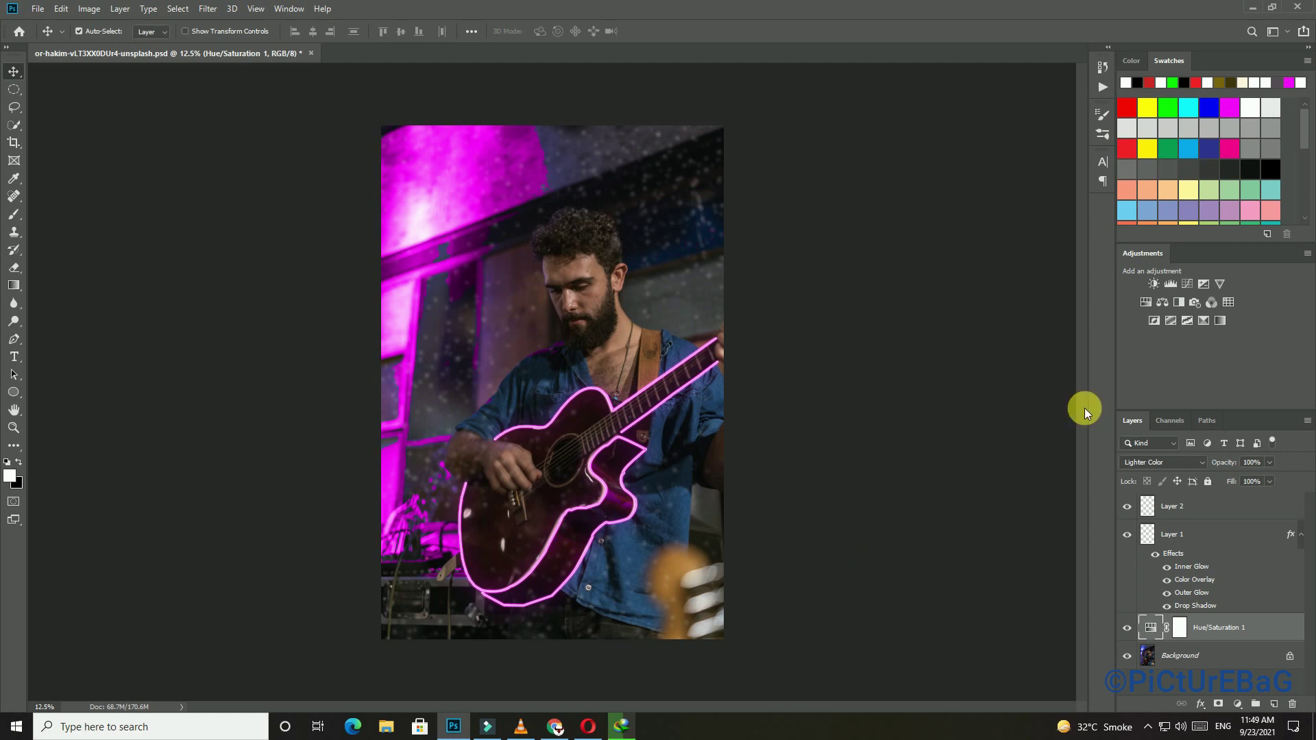
left_click_drag(1149, 624, 1158, 643)
double_click(1152, 626)
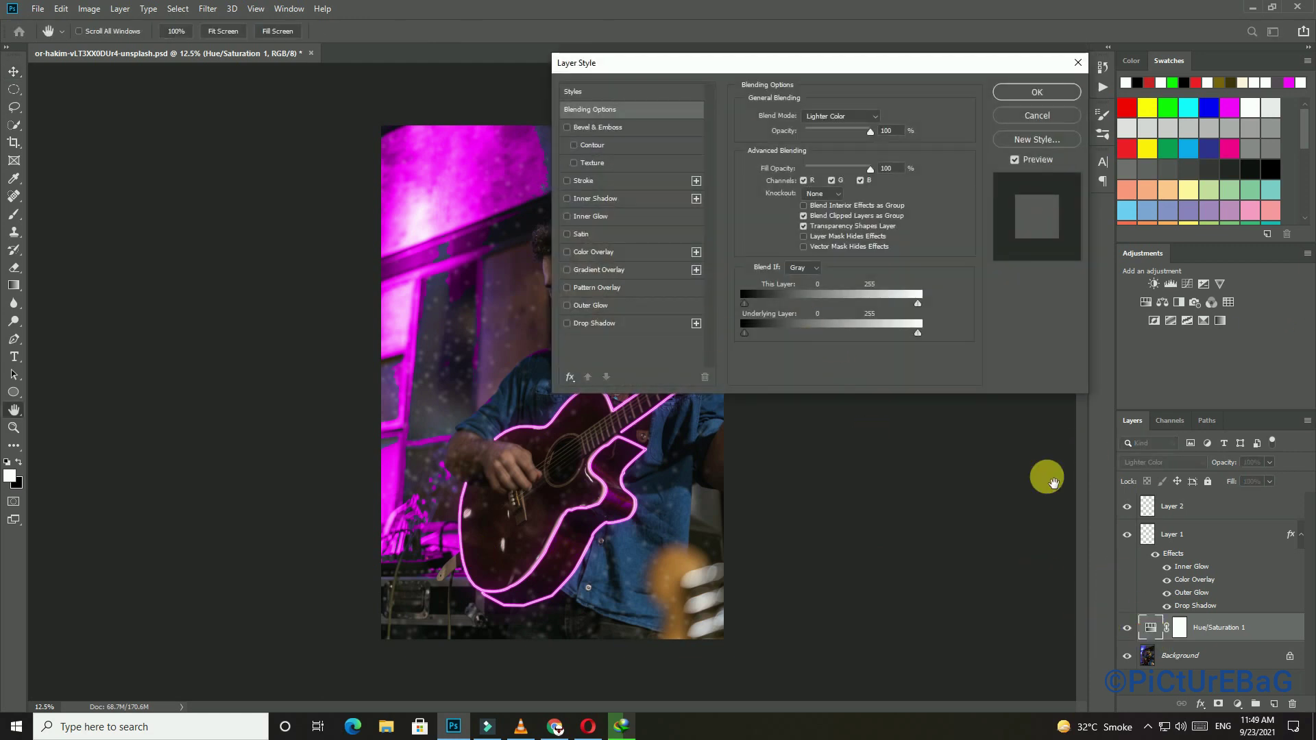
left_click(1055, 97)
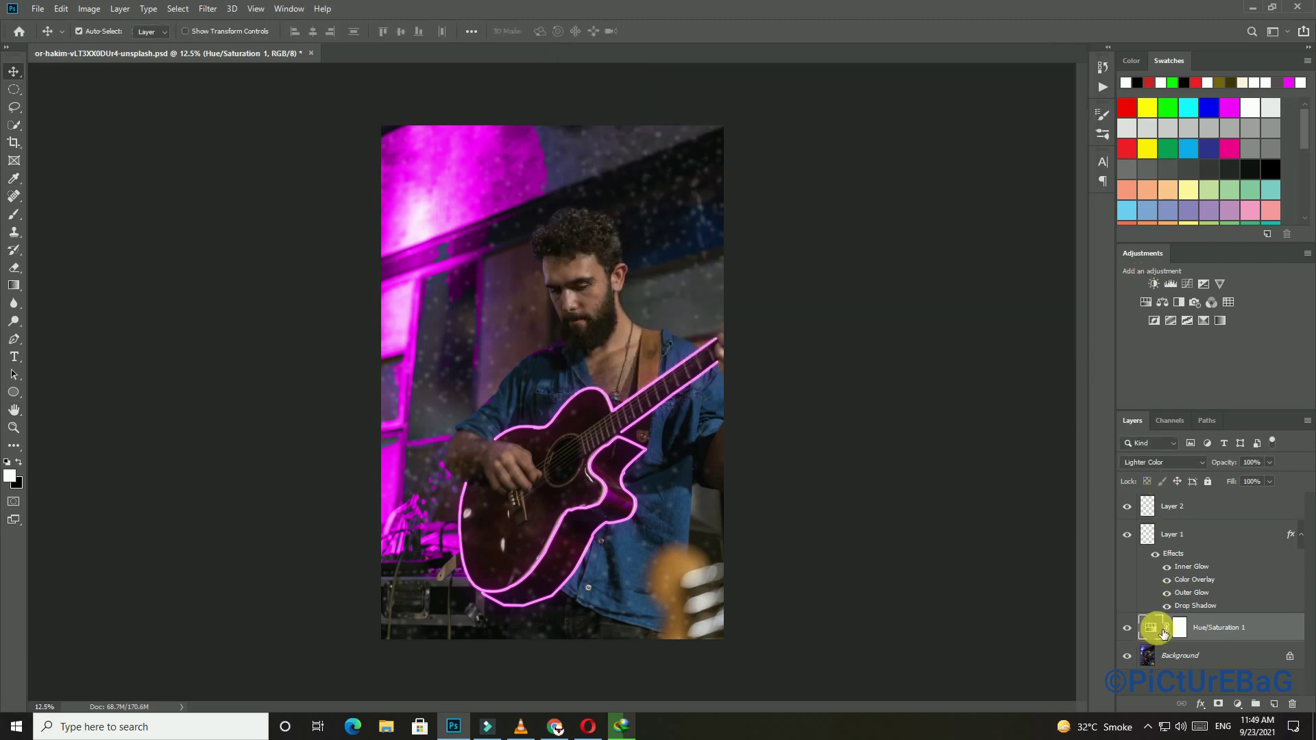
Cycle the Hue/Saturation tint through orange and yellow, settling on green at hue +117
double_click(1158, 629)
left_click_drag(922, 489, 792, 494)
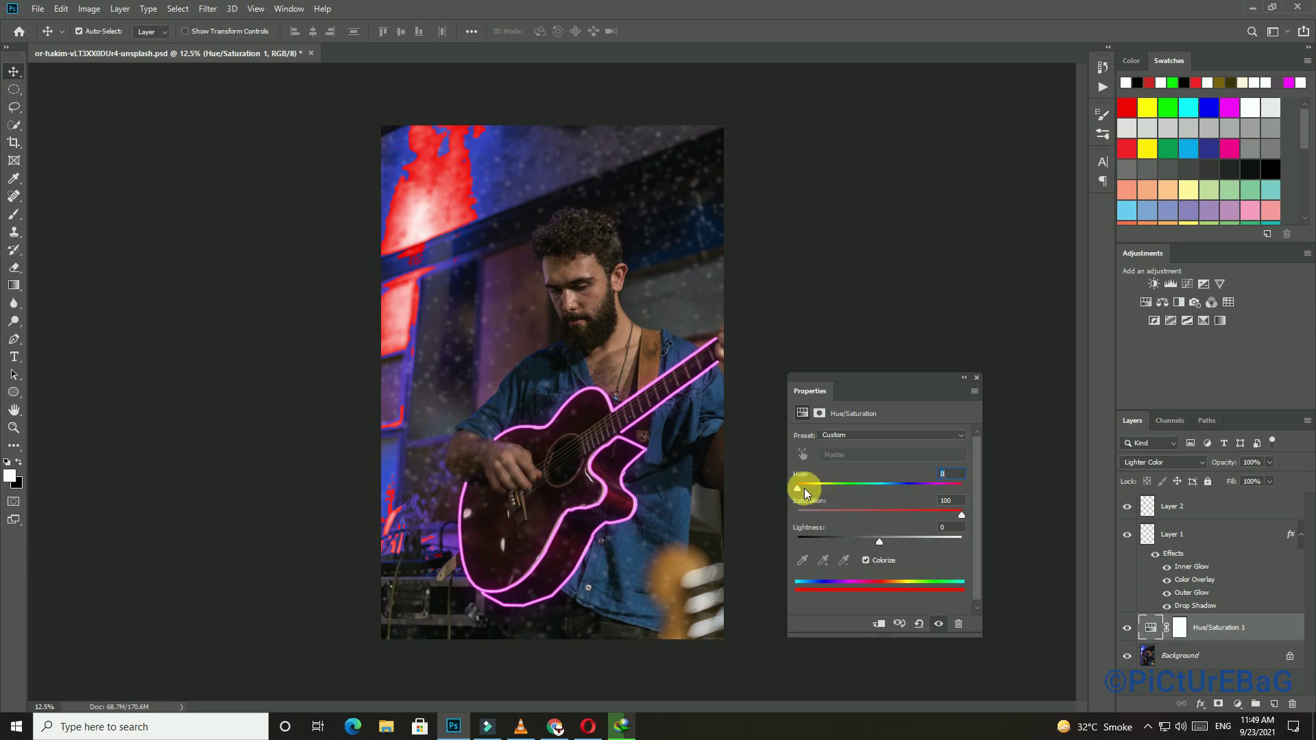
left_click_drag(798, 487, 852, 485)
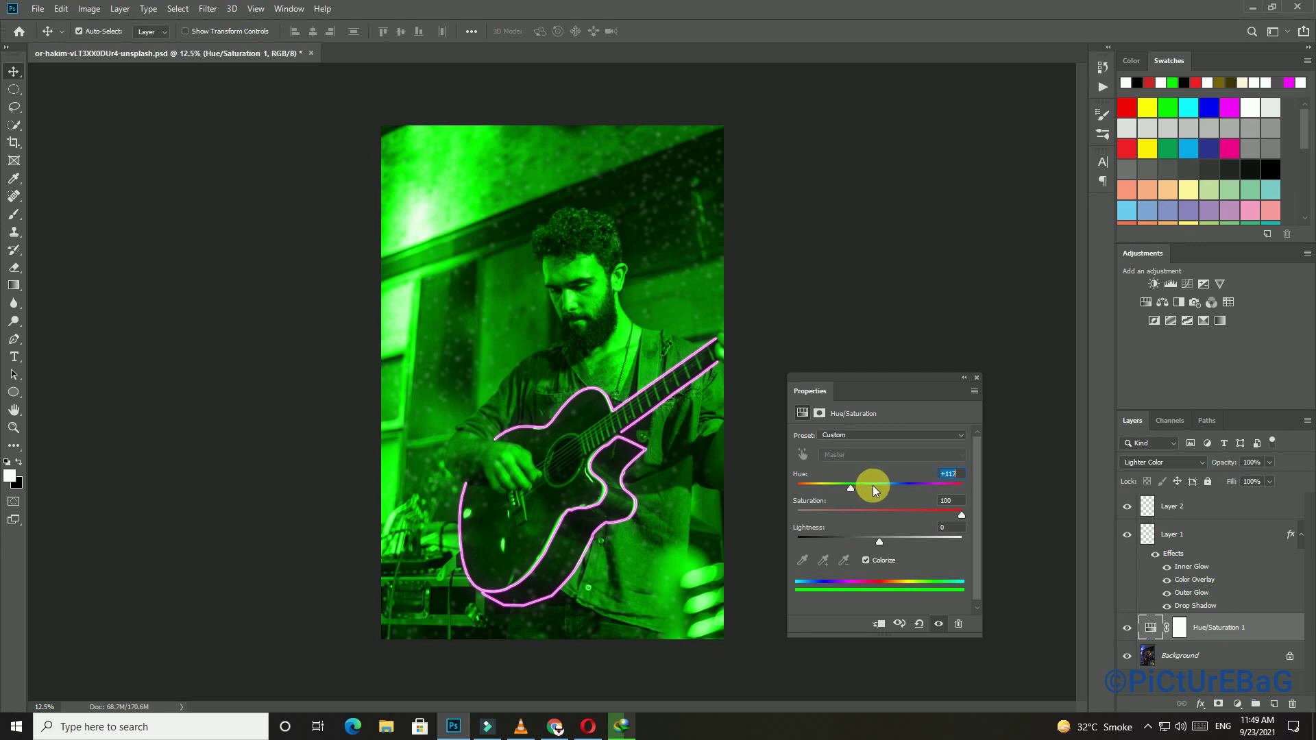
left_click(977, 378)
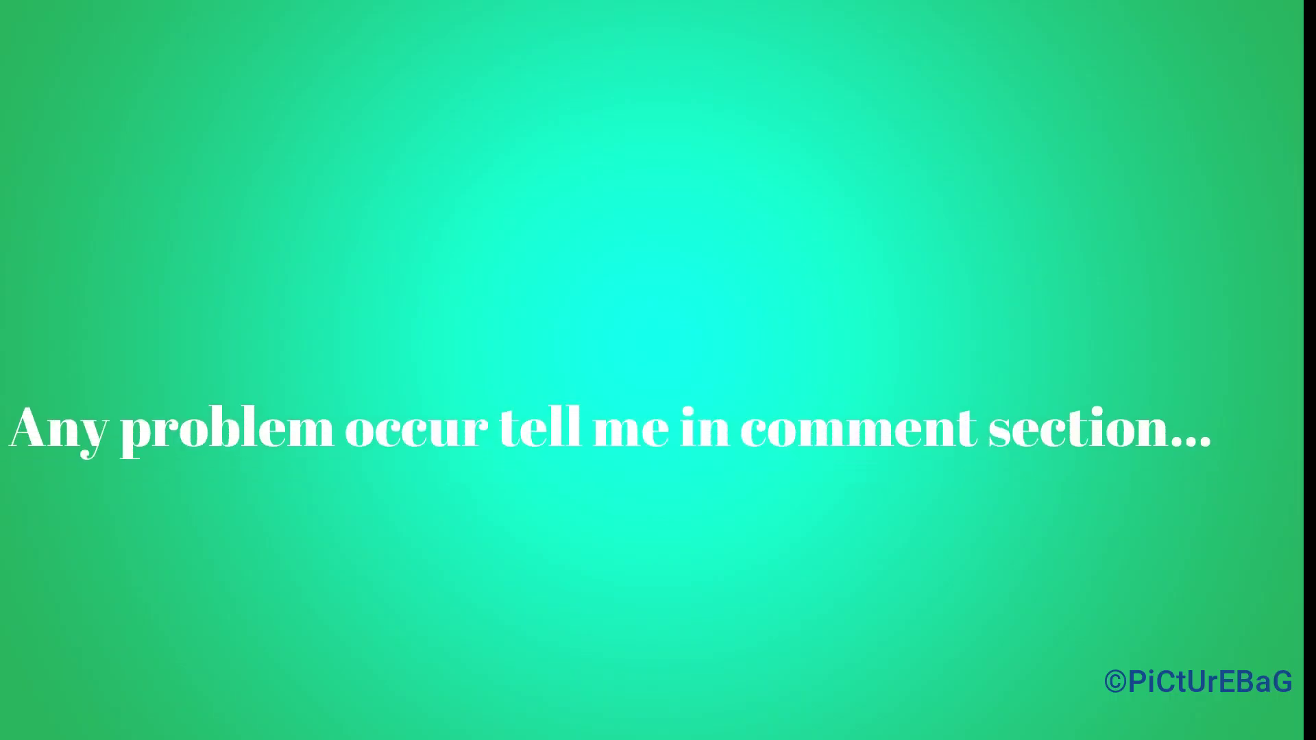